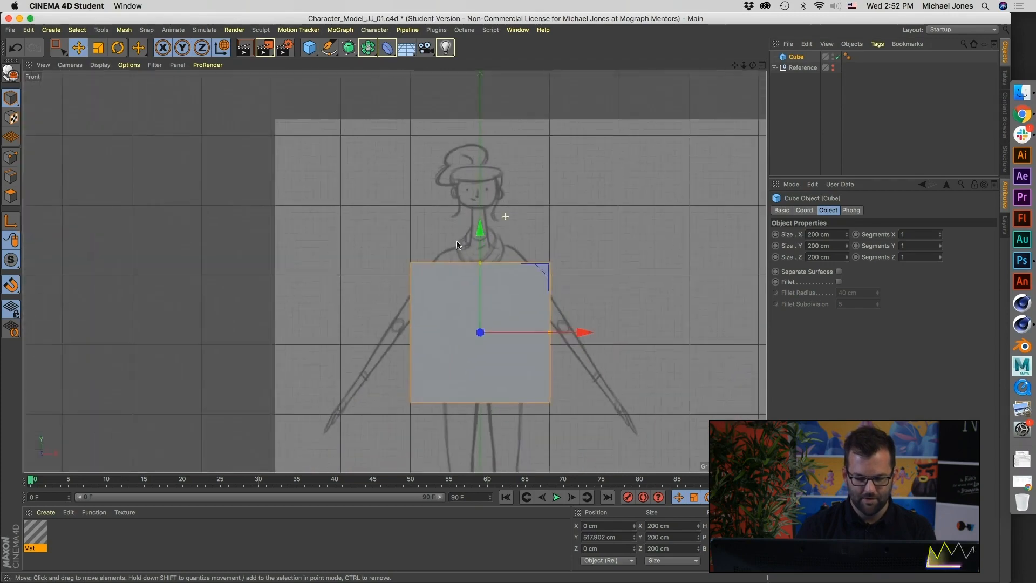
# Step: Resize the cube in the front view to cover the sketched torso, about 94.9 cm wide and 165.6 cm high
pyautogui.moveTo(480, 240); pyautogui.dragTo(480, 264)
pyautogui.moveTo(550, 318); pyautogui.dragTo(512, 323)
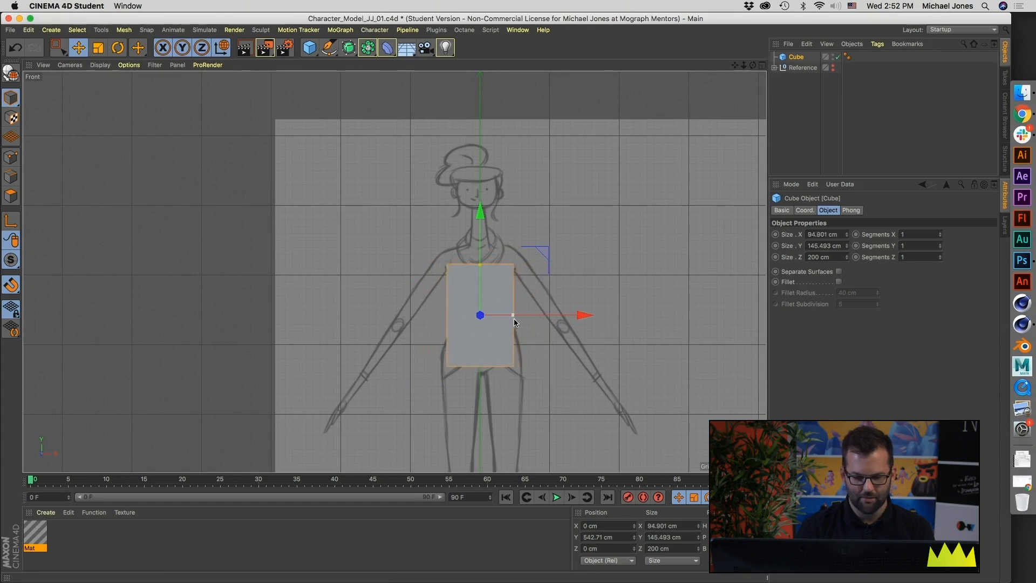
pyautogui.moveTo(480, 265)
pyautogui.mouseDown()
pyautogui.moveTo(479, 193)
pyautogui.moveTo(479, 276)
pyautogui.mouseUp()
pyautogui.moveTo(480, 250); pyautogui.dragTo(481, 222)
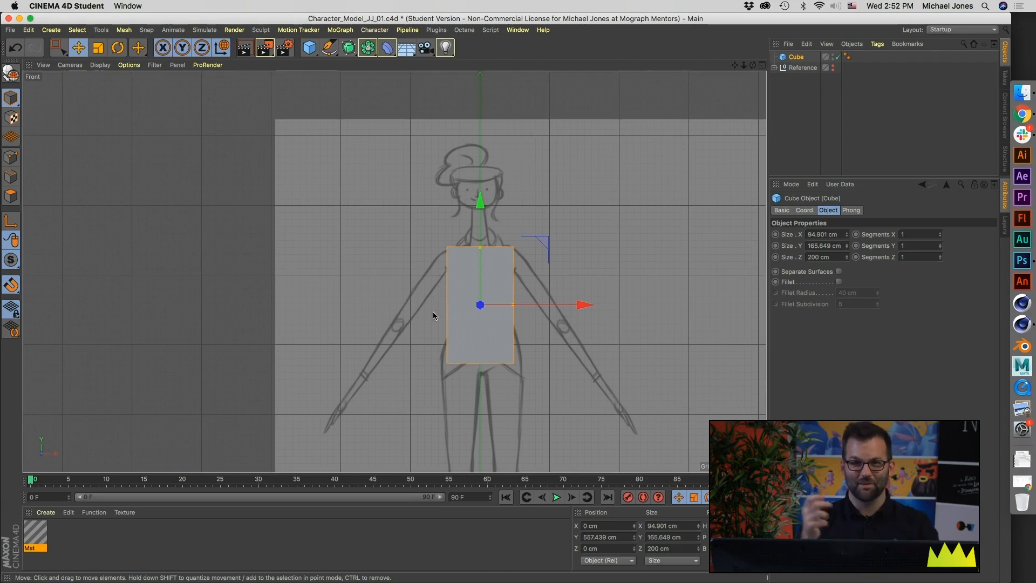
# Step: Fit the cube to the torso's side sketch, giving it a depth of about 63.8 cm and a Z position of about -5.9 cm
pyautogui.middleClick(394, 284)
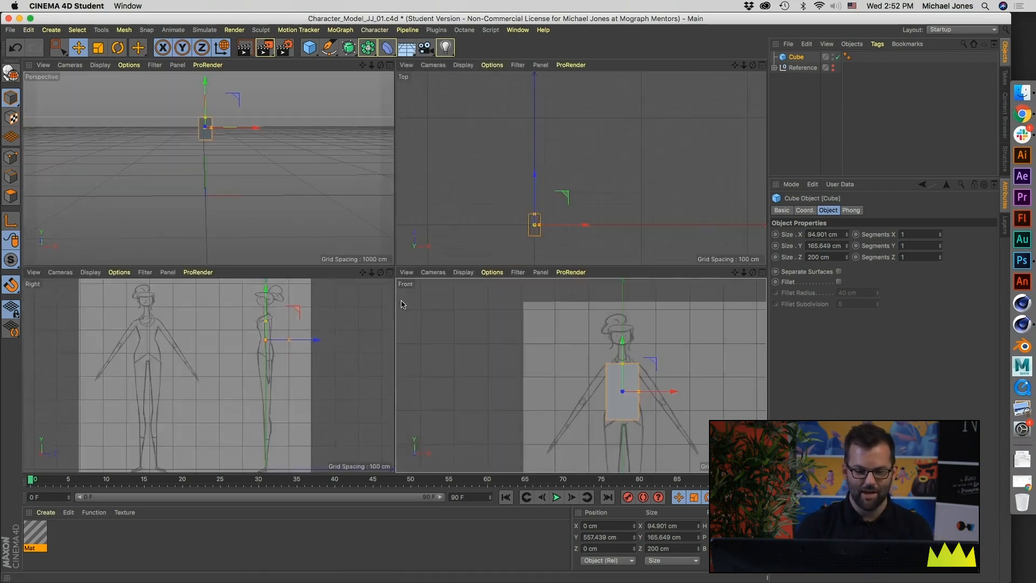
pyautogui.keyDown('alt'); pyautogui.moveTo(264, 366); pyautogui.dragTo(298, 357, button='right'); pyautogui.keyUp('alt')
pyautogui.keyDown('alt'); pyautogui.moveTo(292, 303); pyautogui.dragTo(286, 349, button='middle'); pyautogui.keyUp('alt')
pyautogui.keyDown('alt'); pyautogui.moveTo(287, 349); pyautogui.dragTo(341, 396, button='right'); pyautogui.keyUp('alt')
pyautogui.moveTo(326, 372); pyautogui.dragTo(267, 375)
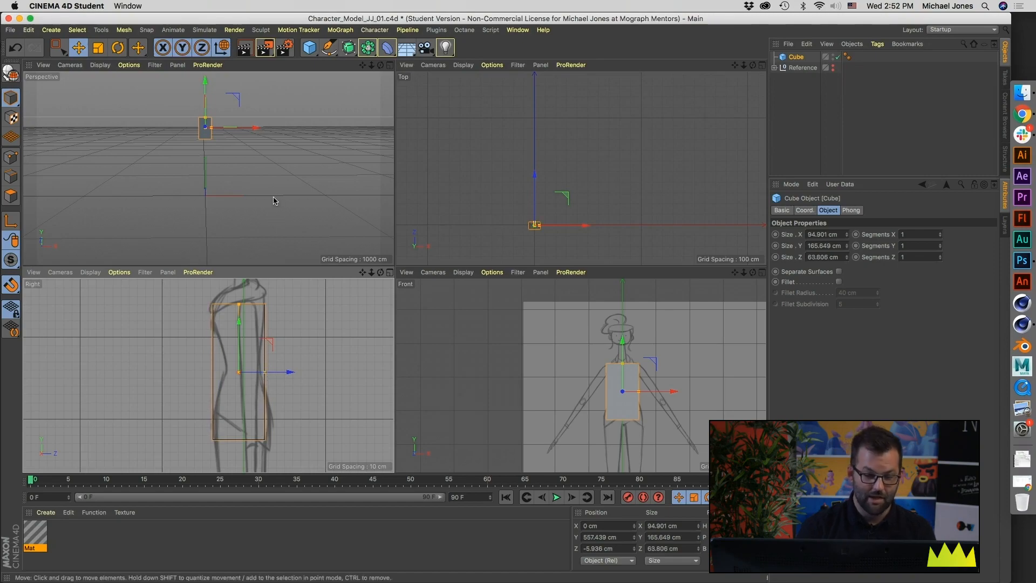
# Step: Set the cube's Y segments to 2
pyautogui.middleClick(252, 189)
pyautogui.keyDown('alt'); pyautogui.moveTo(367, 217); pyautogui.dragTo(356, 269, button='middle'); pyautogui.keyUp('alt')
pyautogui.keyDown('alt'); pyautogui.moveTo(336, 267); pyautogui.dragTo(303, 265); pyautogui.keyUp('alt')
pyautogui.middleClick(303, 265)
pyautogui.scroll(5, 472, 371)
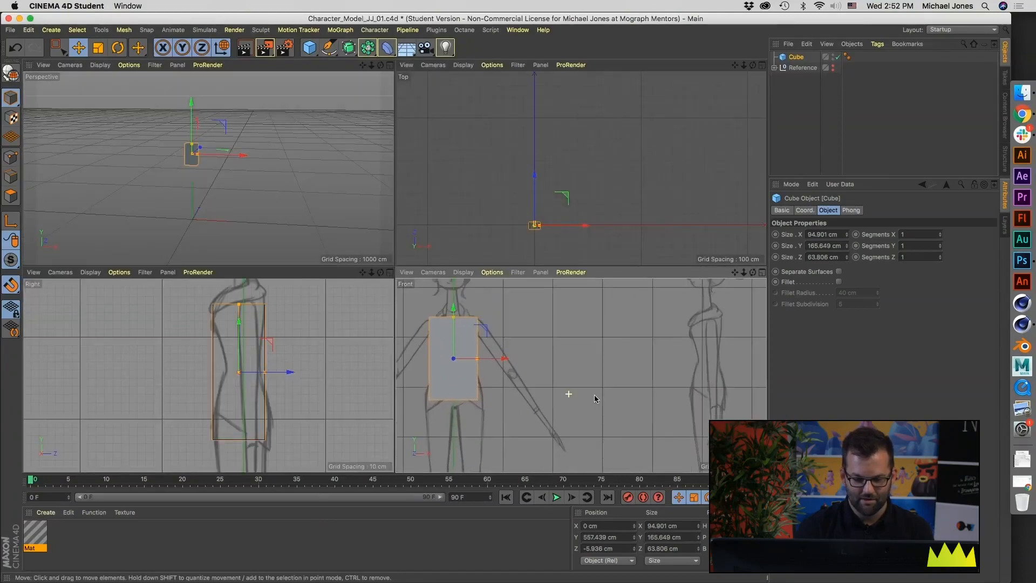
pyautogui.scroll(4, 472, 367)
pyautogui.keyDown('alt'); pyautogui.moveTo(208, 363); pyautogui.dragTo(186, 349, button='middle'); pyautogui.keyUp('alt')
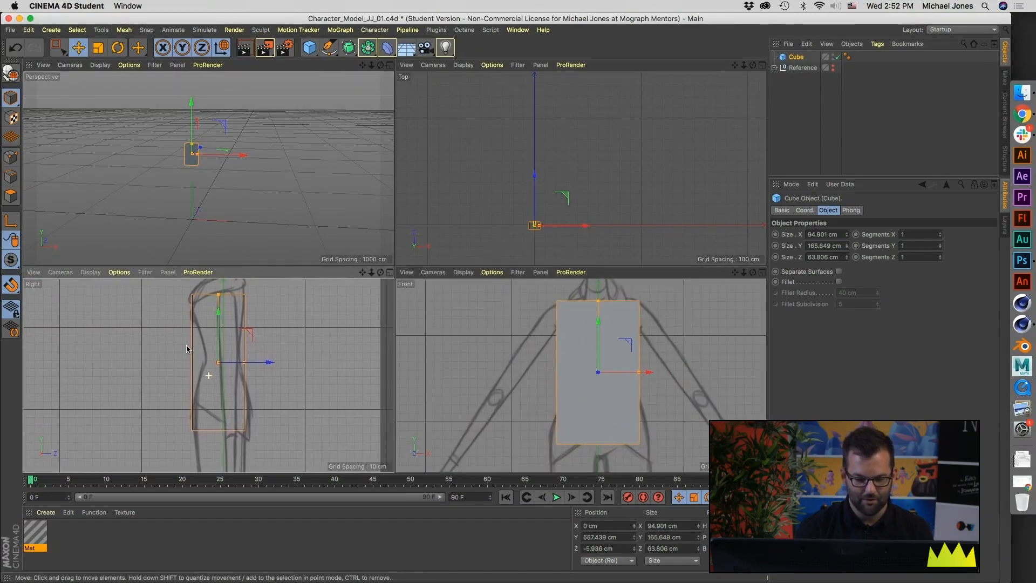
pyautogui.moveTo(569, 355)
pyautogui.keyDown('alt'); pyautogui.mouseDown(button='middle')
pyautogui.moveTo(525, 360)
pyautogui.moveTo(543, 357)
pyautogui.moveTo(526, 351)
pyautogui.mouseUp(button='middle'); pyautogui.keyUp('alt')
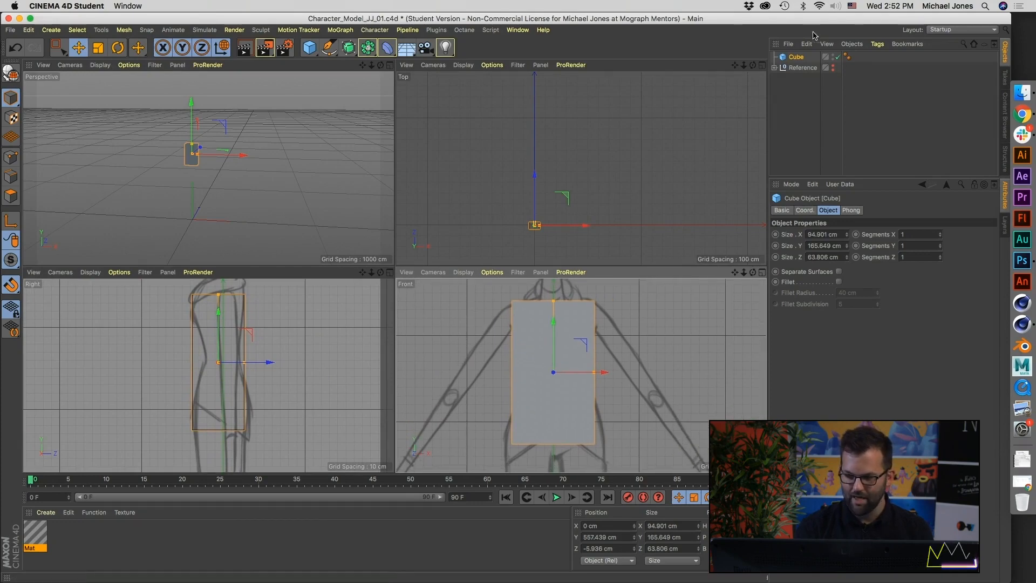
pyautogui.click(940, 244)
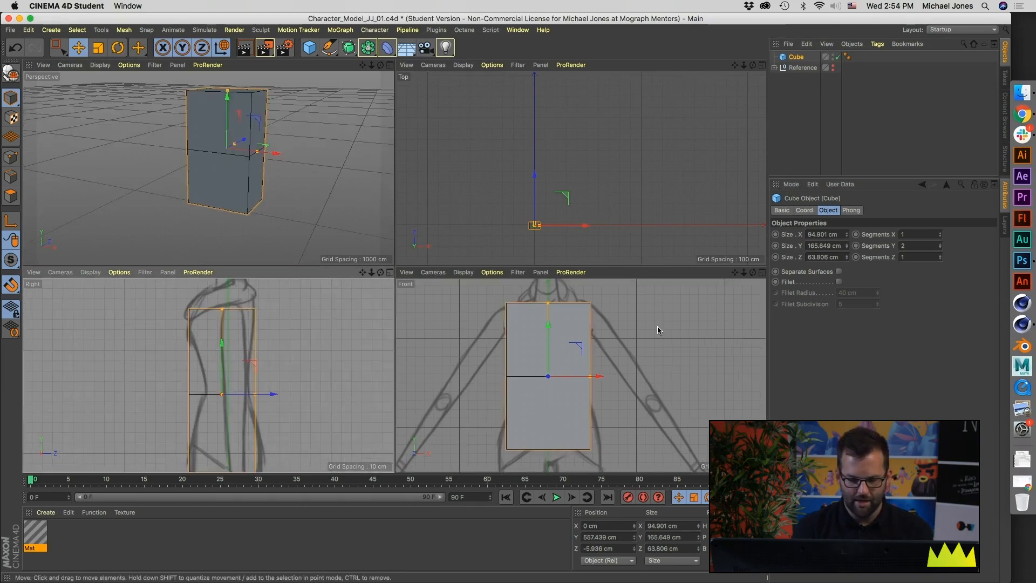
pyautogui.click(876, 246)
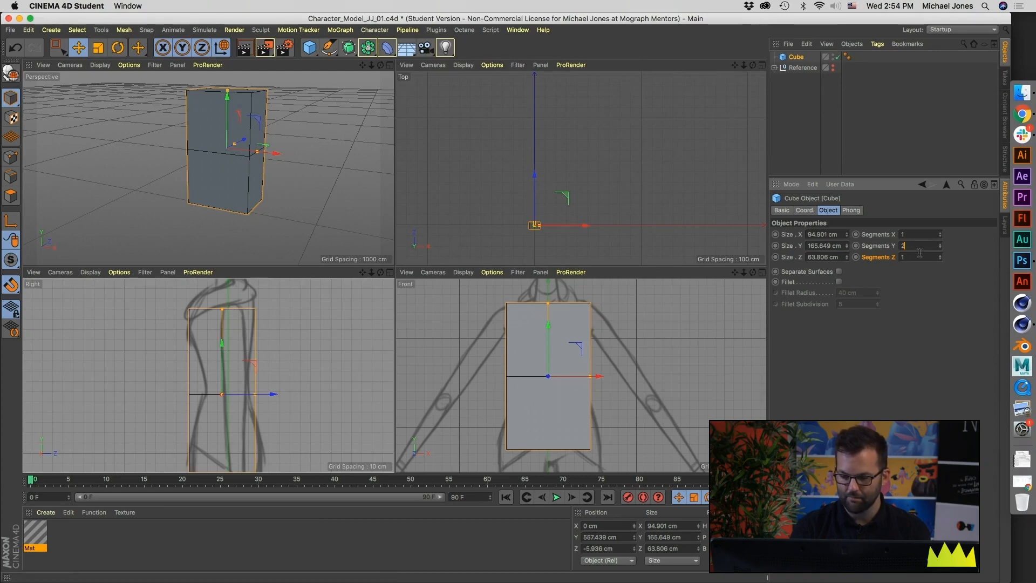
# Step: Convert the cube into an editable polygon object
pyautogui.click(775, 93)
pyautogui.click(789, 56)
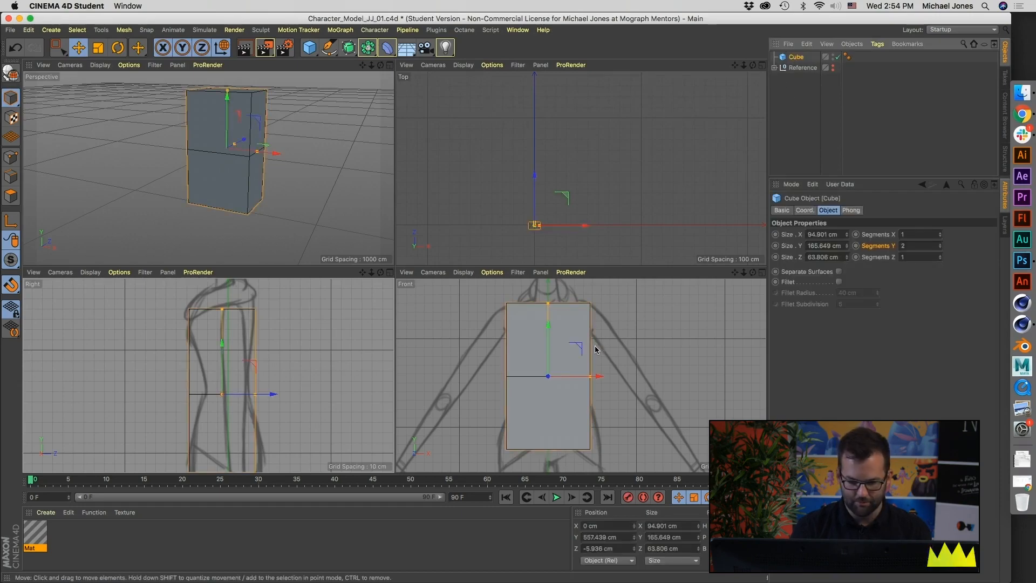
pyautogui.press('c')
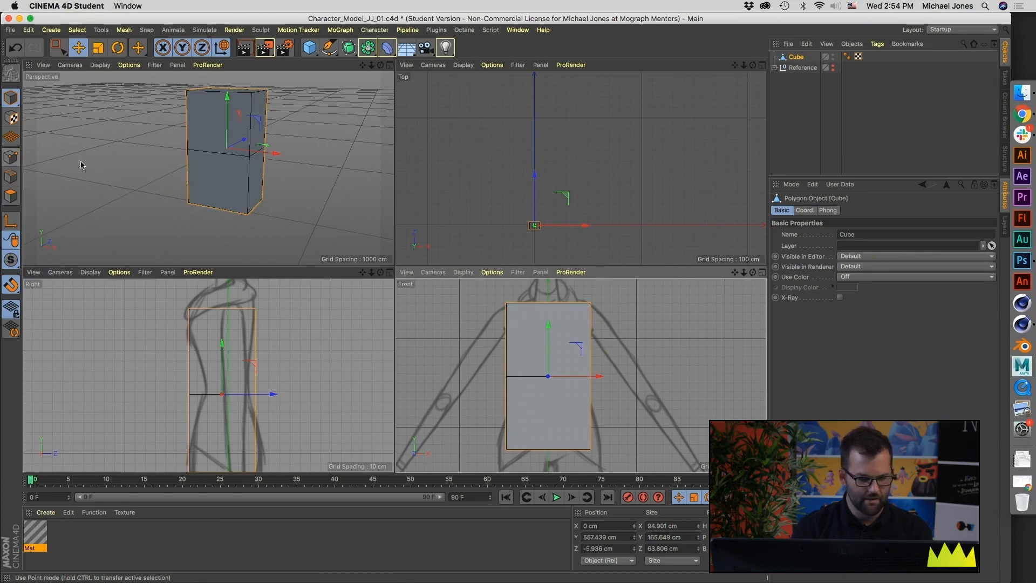
# Step: Scale and shift the four middle points to match the sketched waist, about 63.7 cm wide and 38.5 cm deep
pyautogui.click(10, 160)
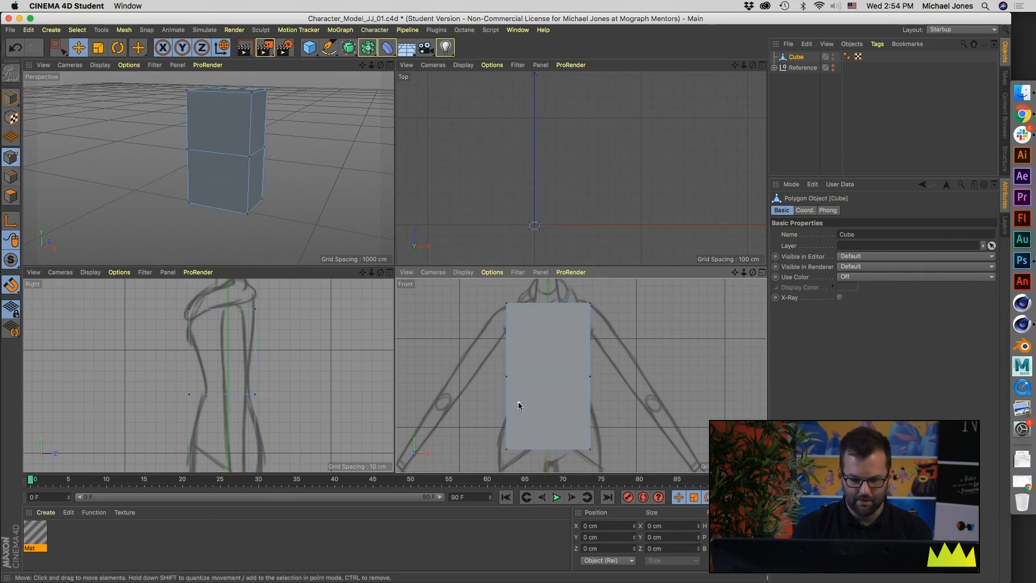
pyautogui.click(506, 377)
pyautogui.keyDown('shift'); pyautogui.click(590, 376); pyautogui.keyUp('shift')
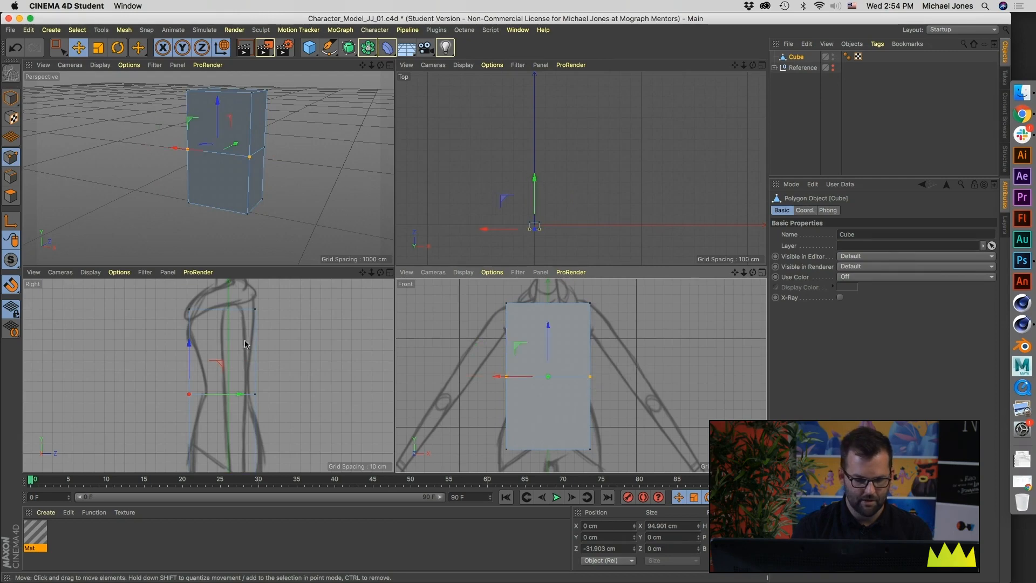
pyautogui.keyDown('alt'); pyautogui.moveTo(288, 129); pyautogui.dragTo(217, 152); pyautogui.keyUp('alt')
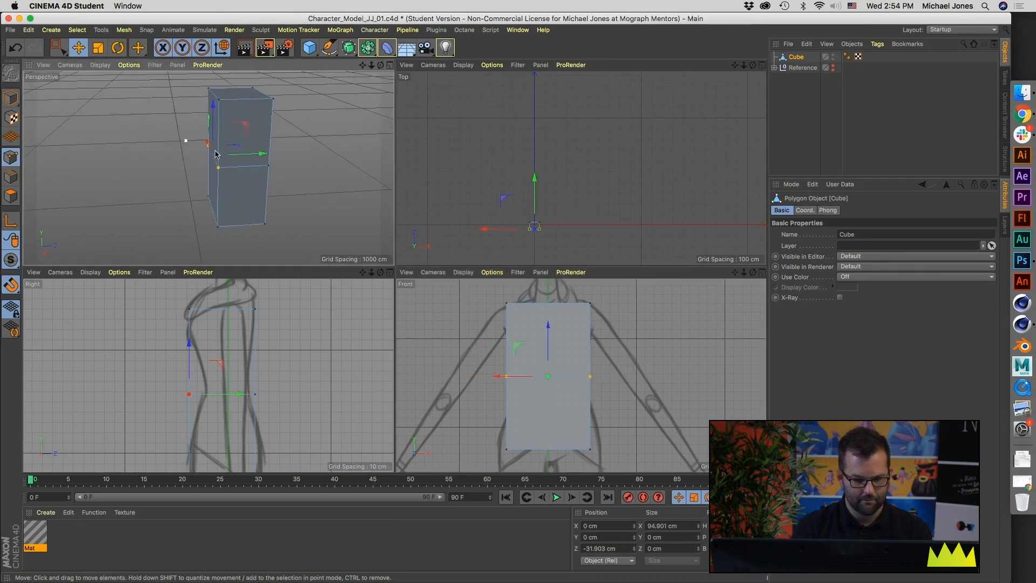
pyautogui.keyDown('shift'); pyautogui.click(269, 165); pyautogui.keyUp('shift')
pyautogui.keyDown('alt'); pyautogui.moveTo(298, 182); pyautogui.dragTo(162, 171); pyautogui.keyUp('alt')
pyautogui.keyDown('shift'); pyautogui.click(259, 163); pyautogui.keyUp('shift')
pyautogui.keyDown('alt'); pyautogui.moveTo(229, 196); pyautogui.dragTo(459, 182); pyautogui.keyUp('alt')
pyautogui.keyDown('alt'); pyautogui.moveTo(28, 182); pyautogui.dragTo(215, 217); pyautogui.keyUp('alt')
pyautogui.press('t')
pyautogui.moveTo(638, 370); pyautogui.dragTo(489, 407)
pyautogui.moveTo(270, 398); pyautogui.dragTo(281, 397)
pyautogui.press('e')
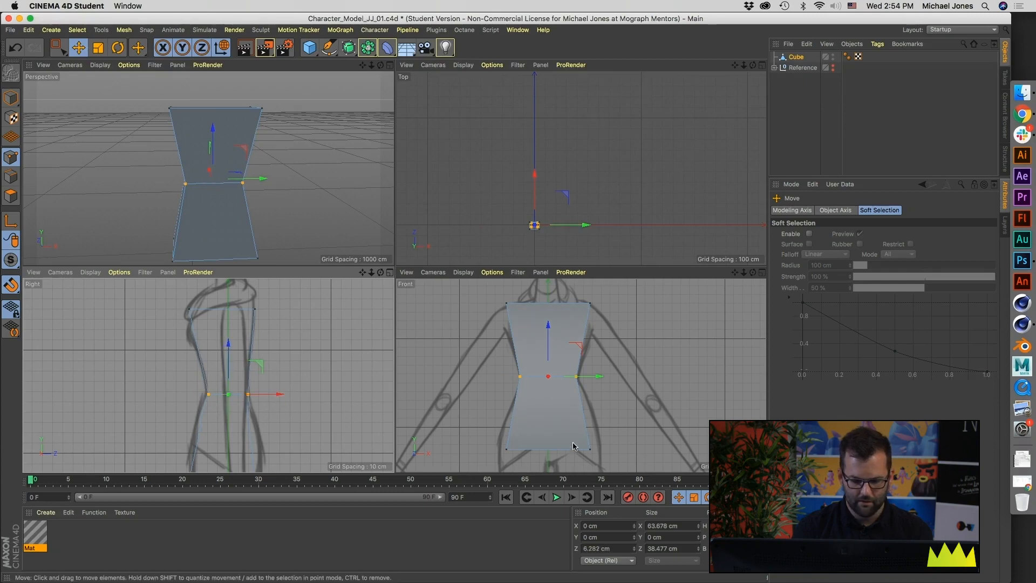
# Step: Scale the torso's four bottom points outward to match the hips, about 115.2 cm wide and 77.5 cm deep
pyautogui.keyDown('alt'); pyautogui.moveTo(572, 446); pyautogui.dragTo(567, 416, button='middle'); pyautogui.keyUp('alt')
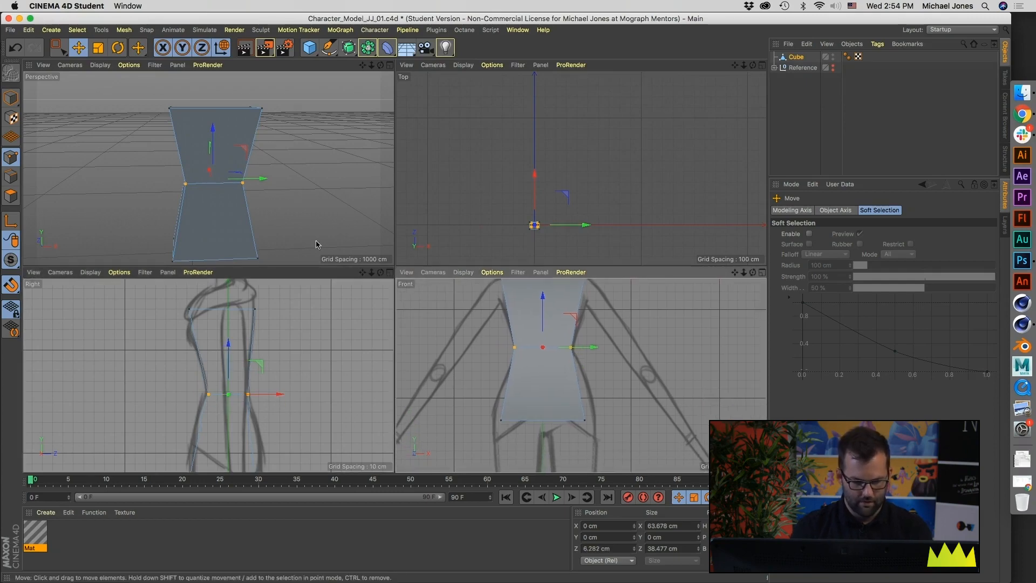
pyautogui.middleClick(319, 203)
pyautogui.keyDown('alt'); pyautogui.moveTo(403, 327); pyautogui.dragTo(392, 357); pyautogui.keyUp('alt')
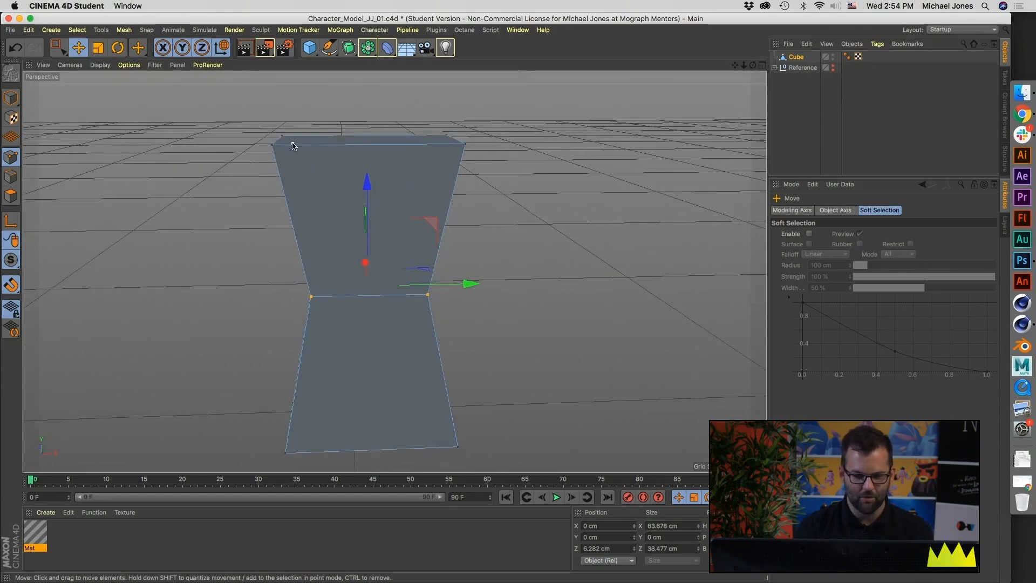
pyautogui.keyDown('alt'); pyautogui.moveTo(361, 148); pyautogui.dragTo(363, 192); pyautogui.keyUp('alt')
pyautogui.middleClick(352, 132)
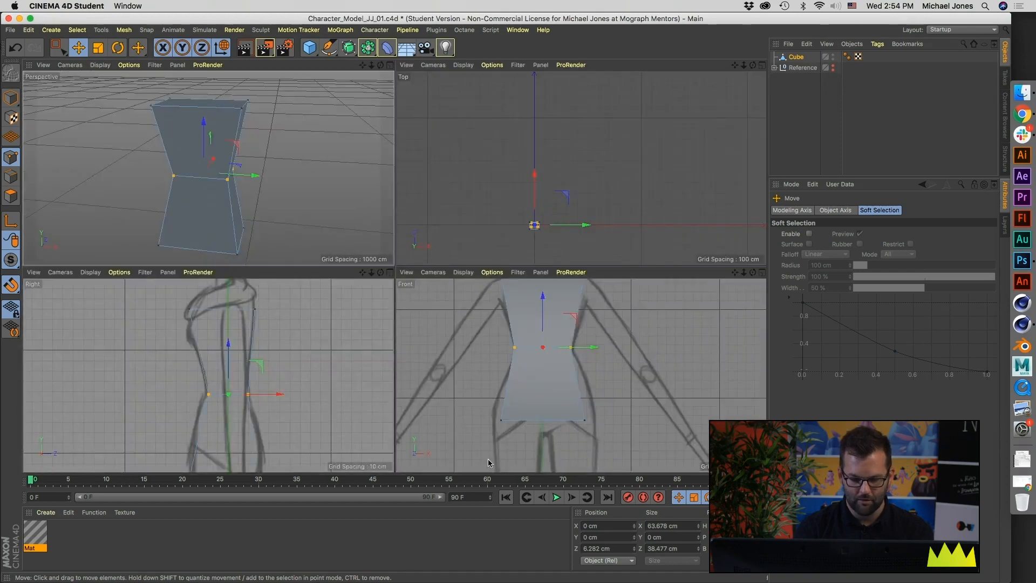
pyautogui.middleClick(273, 226)
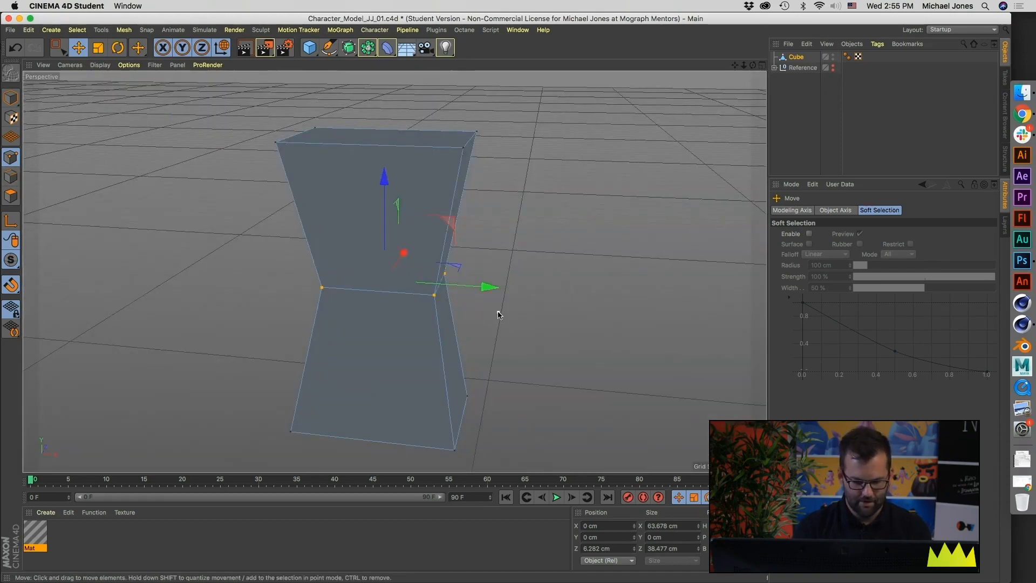
pyautogui.press('u')
pyautogui.press('l')
pyautogui.keyDown('alt'); pyautogui.moveTo(460, 453); pyautogui.dragTo(455, 399, button='middle'); pyautogui.keyUp('alt')
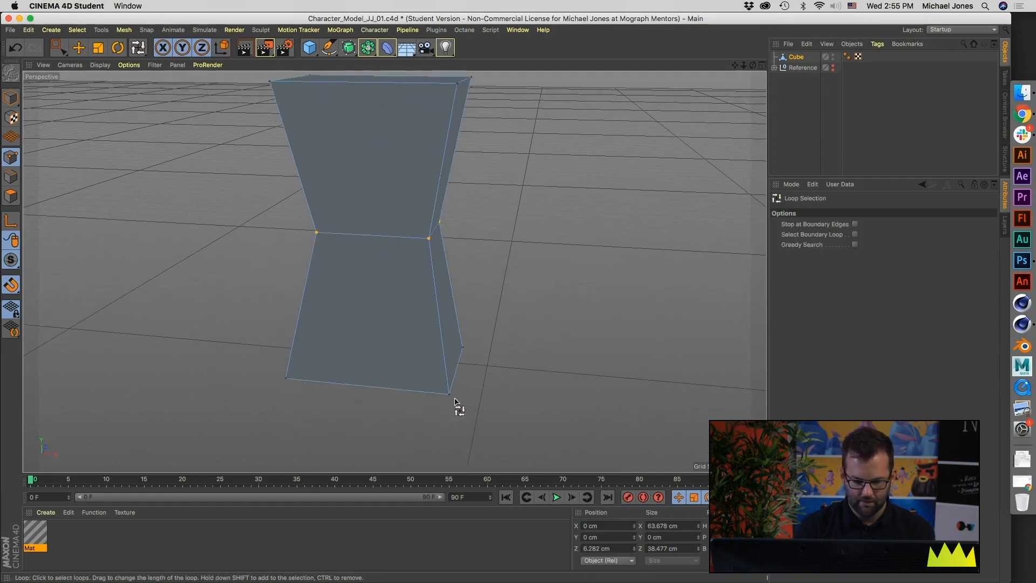
pyautogui.keyDown('alt'); pyautogui.moveTo(449, 398); pyautogui.dragTo(372, 379); pyautogui.keyUp('alt')
pyautogui.click(285, 383)
pyautogui.middleClick(374, 381)
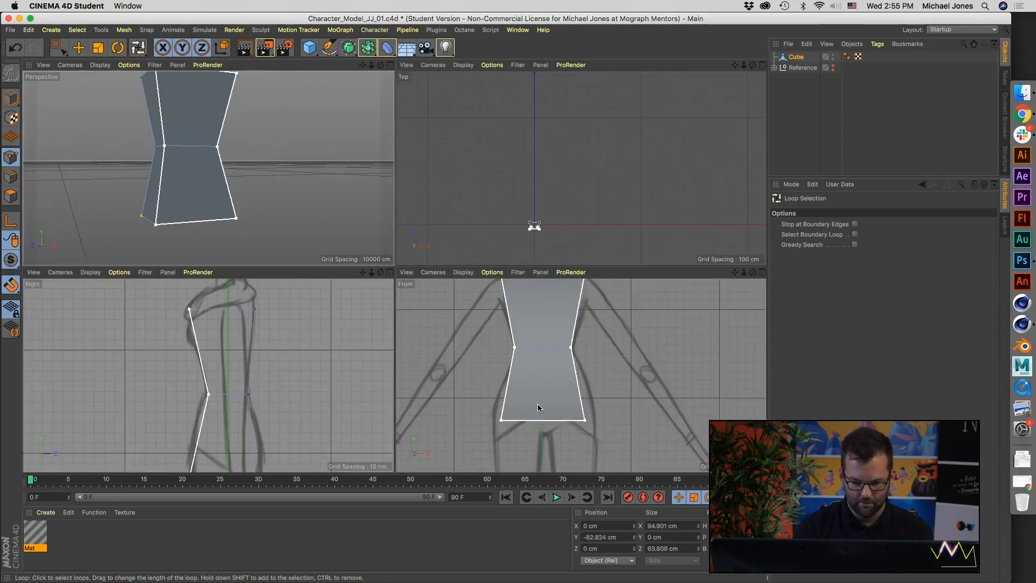
pyautogui.press('t')
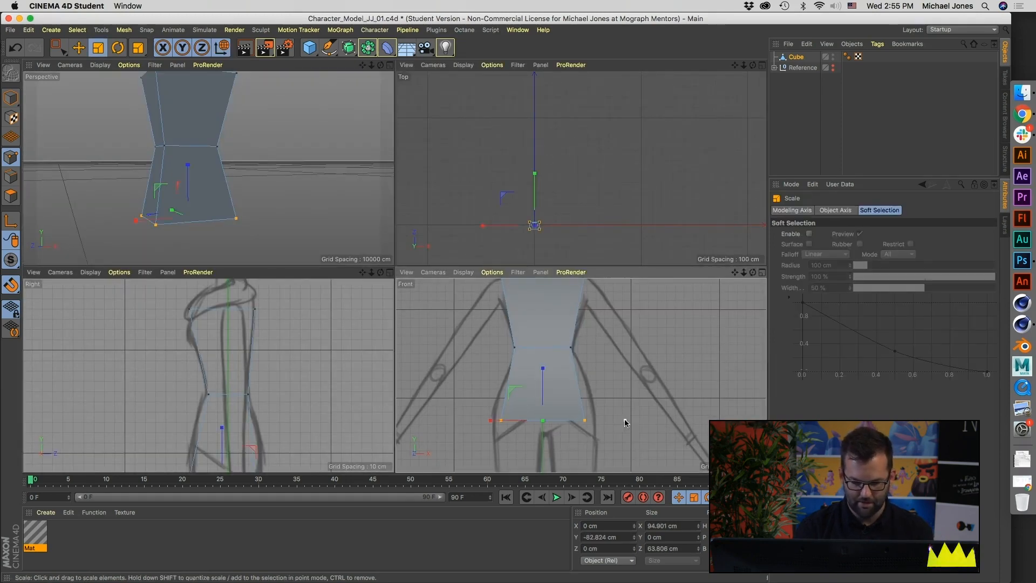
pyautogui.moveTo(655, 417); pyautogui.dragTo(733, 417)
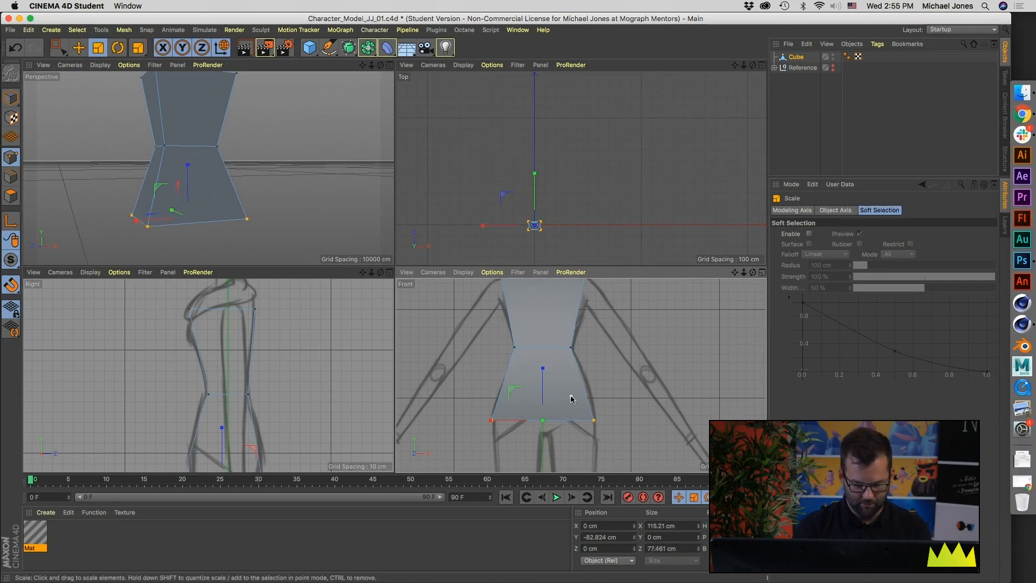
# Step: Add two horizontal loop cuts to the torso, one midway between waist and base and one midway between waist and top
pyautogui.press('m')
pyautogui.press('l')
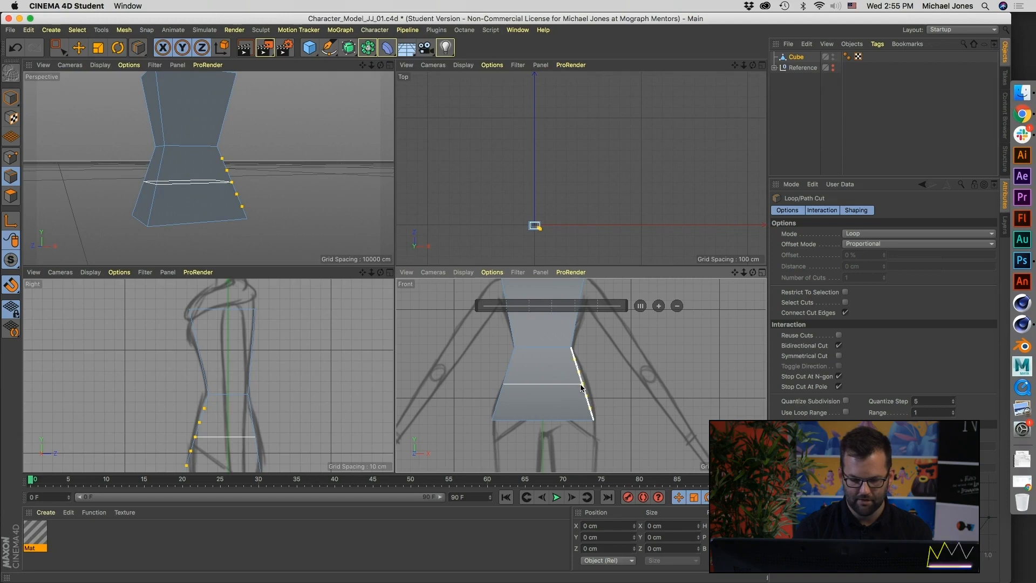
pyautogui.click(581, 388)
pyautogui.keyDown('alt'); pyautogui.moveTo(600, 369); pyautogui.dragTo(561, 340, button='middle'); pyautogui.keyUp('alt')
pyautogui.click(570, 400)
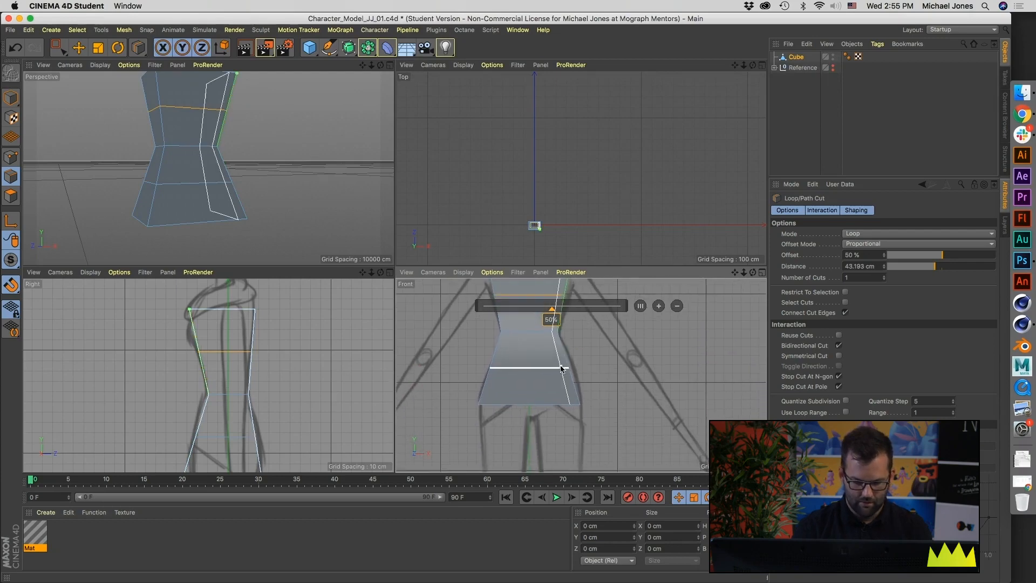
# Step: Scale the edge loop below the waist outward to the hip sketch, about 100.4 cm wide and 65 cm deep
pyautogui.press('u')
pyautogui.press('l')
pyautogui.click(513, 373)
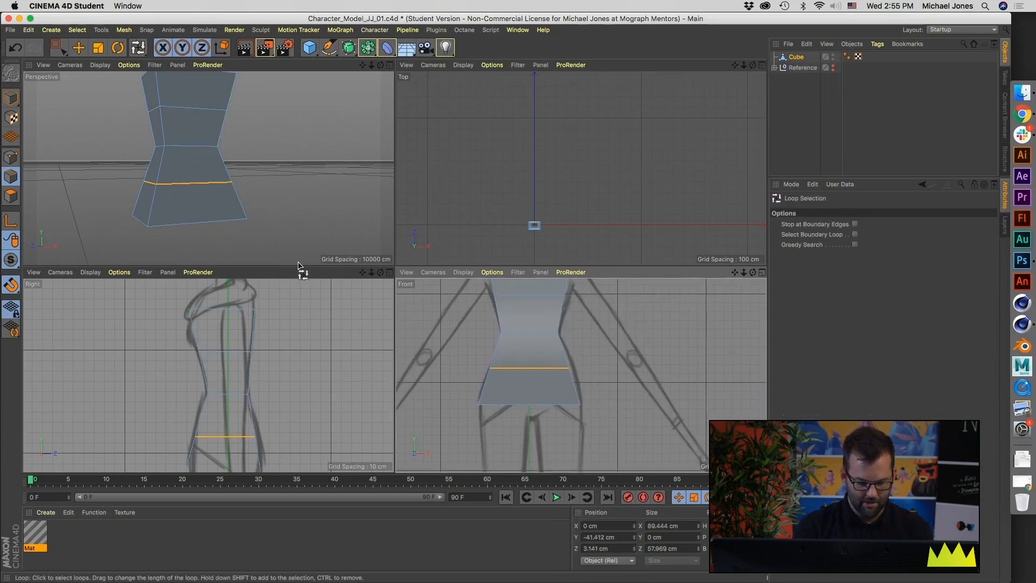
pyautogui.press('t')
pyautogui.moveTo(628, 375); pyautogui.dragTo(686, 377)
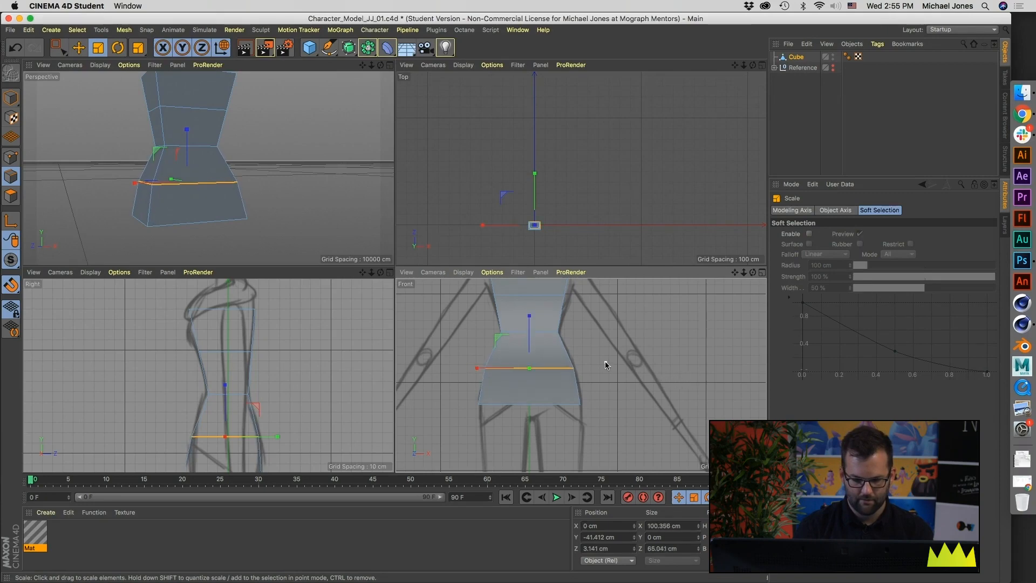
# Step: Scale the edge loop above the waist outward to the chest sketch, about 89.9 cm wide and 58 cm deep
pyautogui.keyDown('alt'); pyautogui.moveTo(584, 343); pyautogui.dragTo(598, 385, button='middle'); pyautogui.keyUp('alt')
pyautogui.press('u')
pyautogui.press('l')
pyautogui.click(553, 343)
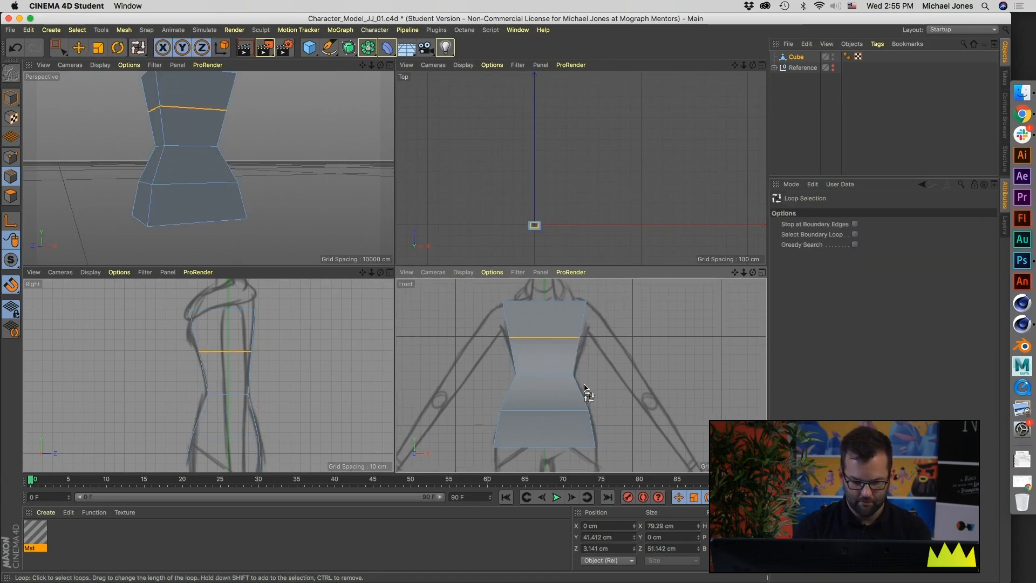
pyautogui.press('t')
pyautogui.moveTo(628, 386); pyautogui.dragTo(701, 387)
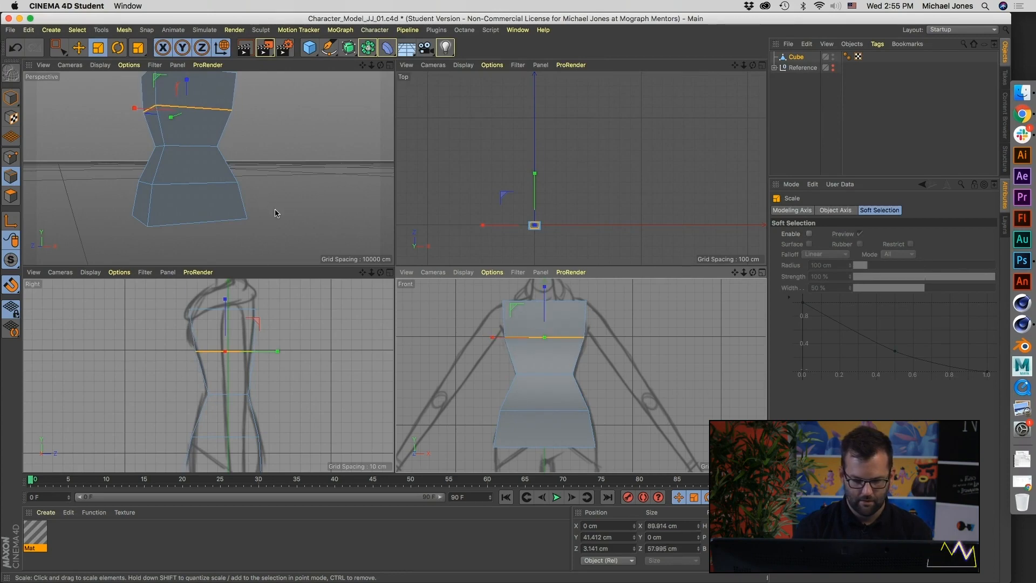
# Step: Add a horizontal loop cut across the upper chest at an offset of about 33.5%
pyautogui.keyDown('alt'); pyautogui.moveTo(266, 203); pyautogui.dragTo(227, 226); pyautogui.keyUp('alt')
pyautogui.keyDown('alt'); pyautogui.moveTo(227, 225); pyautogui.dragTo(226, 225, button='middle'); pyautogui.keyUp('alt')
pyautogui.keyDown('alt'); pyautogui.moveTo(576, 357); pyautogui.dragTo(579, 380, button='middle'); pyautogui.keyUp('alt')
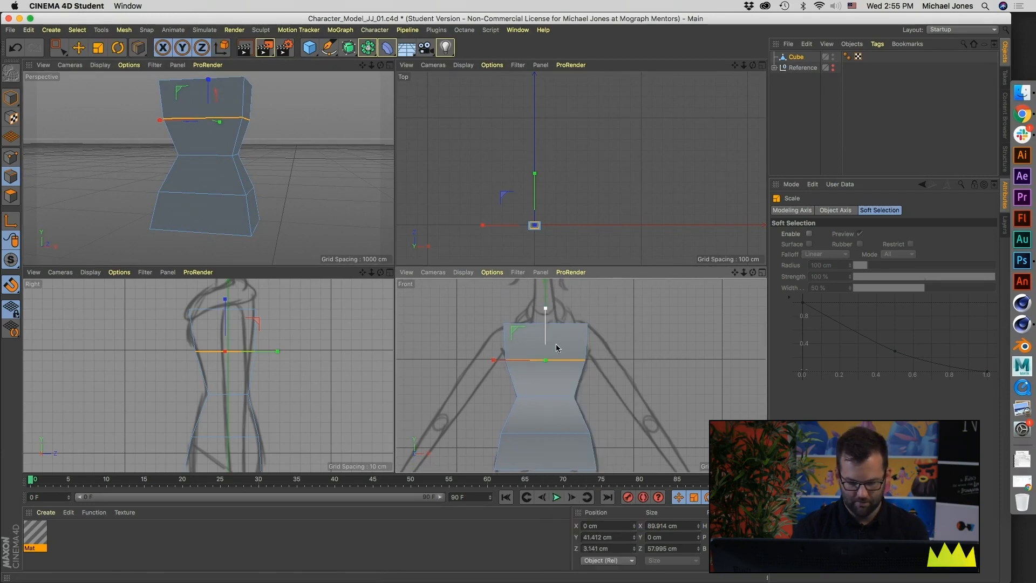
pyautogui.press('k')
pyautogui.press('l')
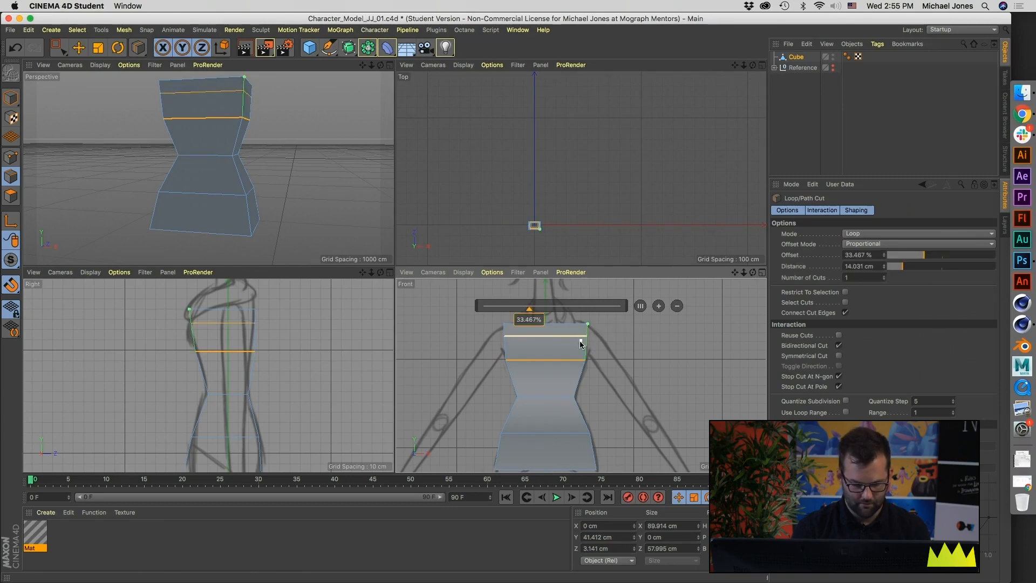
# Step: Scale the torso's top edge loop inward to taper the shoulders, about 74.8 cm wide and 50.3 cm deep
pyautogui.press('u')
pyautogui.press('l')
pyautogui.keyDown('alt'); pyautogui.moveTo(252, 135); pyautogui.dragTo(240, 157); pyautogui.keyUp('alt')
pyautogui.click(240, 151)
pyautogui.press('t')
pyautogui.moveTo(715, 339); pyautogui.dragTo(641, 368)
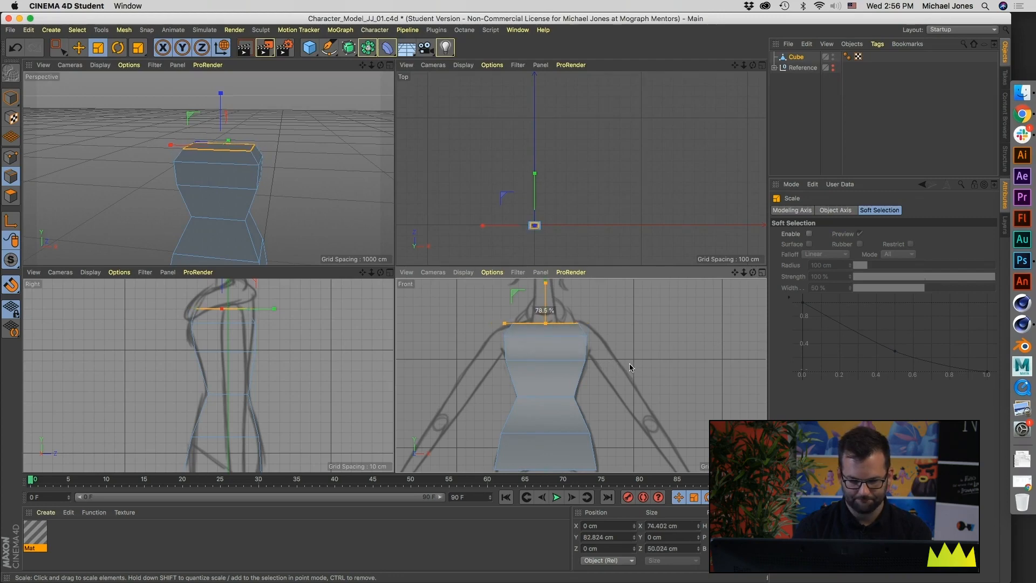
# Step: Deselect the top loop and examine the torso's shape in perspective and against the front reference sketch
pyautogui.keyDown('alt'); pyautogui.moveTo(588, 399); pyautogui.dragTo(588, 351, button='middle'); pyautogui.keyUp('alt')
pyautogui.scroll(-2, 588, 352)
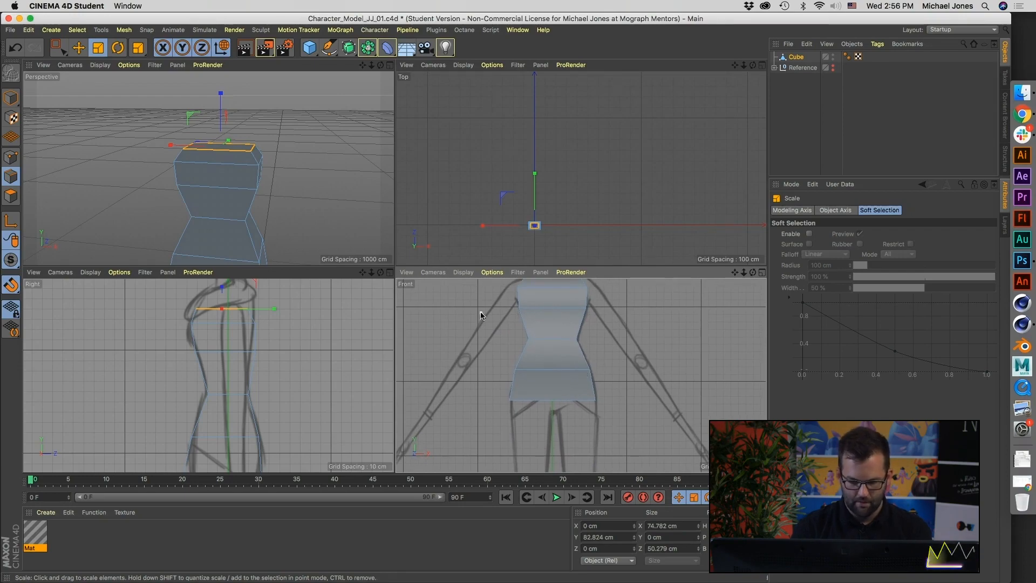
pyautogui.middleClick(259, 227)
pyautogui.keyDown('alt'); pyautogui.moveTo(340, 270); pyautogui.dragTo(321, 208, button='middle'); pyautogui.keyUp('alt')
pyautogui.keyDown('alt'); pyautogui.moveTo(337, 252); pyautogui.dragTo(372, 287); pyautogui.keyUp('alt')
pyautogui.click(496, 287)
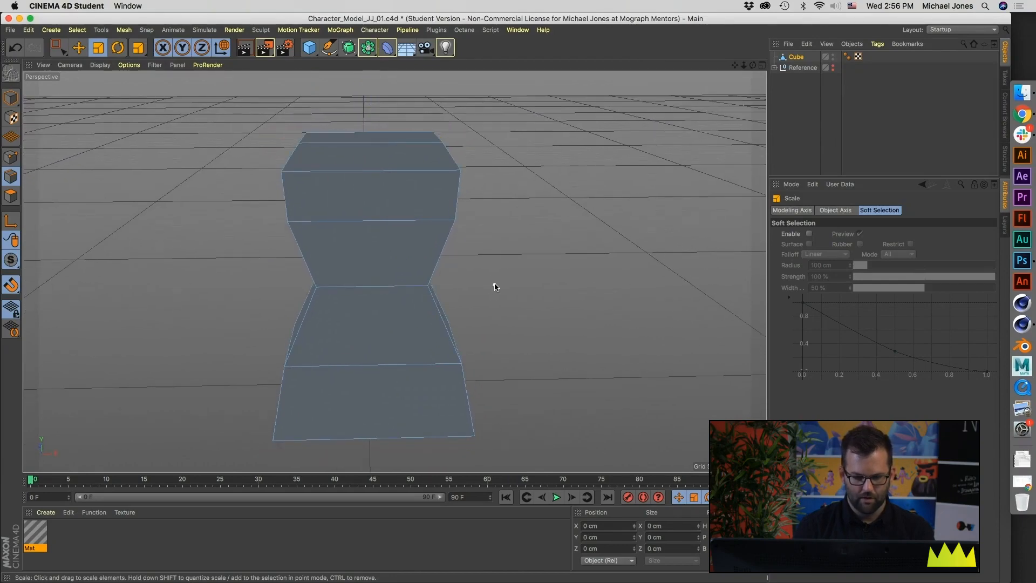
pyautogui.keyDown('alt'); pyautogui.moveTo(466, 295); pyautogui.dragTo(458, 268); pyautogui.keyUp('alt')
pyautogui.middleClick(448, 277)
pyautogui.keyDown('alt'); pyautogui.moveTo(609, 374); pyautogui.dragTo(619, 348, button='middle'); pyautogui.keyUp('alt')
pyautogui.keyDown('alt'); pyautogui.moveTo(618, 348); pyautogui.dragTo(592, 358, button='right'); pyautogui.keyUp('alt')
pyautogui.keyDown('alt'); pyautogui.moveTo(593, 357); pyautogui.dragTo(596, 391, button='middle'); pyautogui.keyUp('alt')
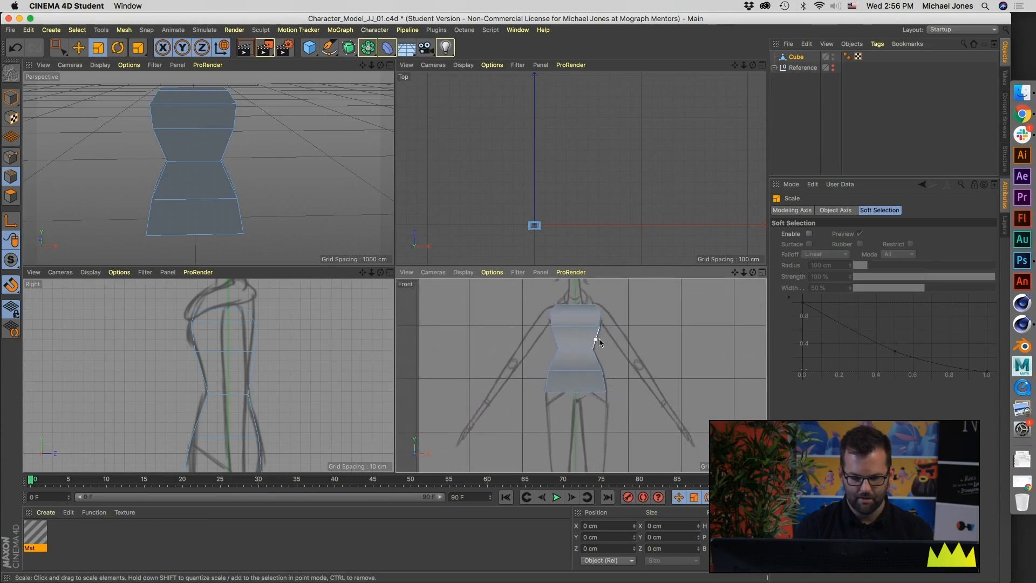
# Step: Compare the torso's proportions with the body, arms and legs in the front reference sketch
pyautogui.keyDown('alt'); pyautogui.moveTo(573, 316); pyautogui.dragTo(580, 339, button='middle'); pyautogui.keyUp('alt')
pyautogui.keyDown('alt'); pyautogui.moveTo(577, 341); pyautogui.dragTo(541, 325, button='middle'); pyautogui.keyUp('alt')
pyautogui.keyDown('alt'); pyautogui.moveTo(440, 354); pyautogui.dragTo(487, 349, button='middle'); pyautogui.keyUp('alt')
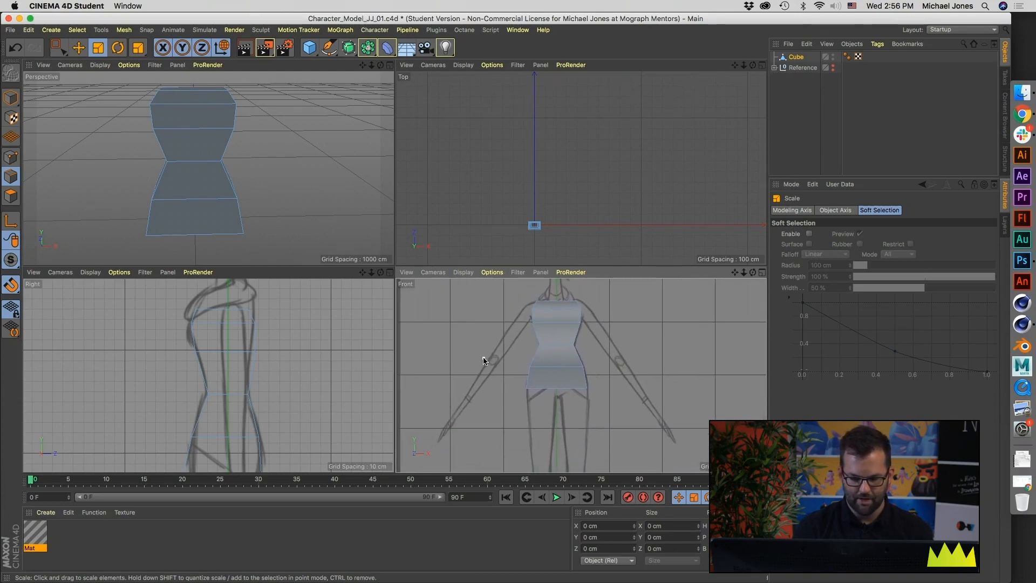
pyautogui.moveTo(499, 459)
pyautogui.keyDown('alt'); pyautogui.mouseDown(button='middle')
pyautogui.moveTo(543, 313)
pyautogui.moveTo(537, 422)
pyautogui.mouseUp(button='middle'); pyautogui.keyUp('alt')
pyautogui.moveTo(545, 305)
pyautogui.keyDown('alt'); pyautogui.mouseDown(button='middle')
pyautogui.moveTo(578, 374)
pyautogui.moveTo(564, 386)
pyautogui.mouseUp(button='middle'); pyautogui.keyUp('alt')
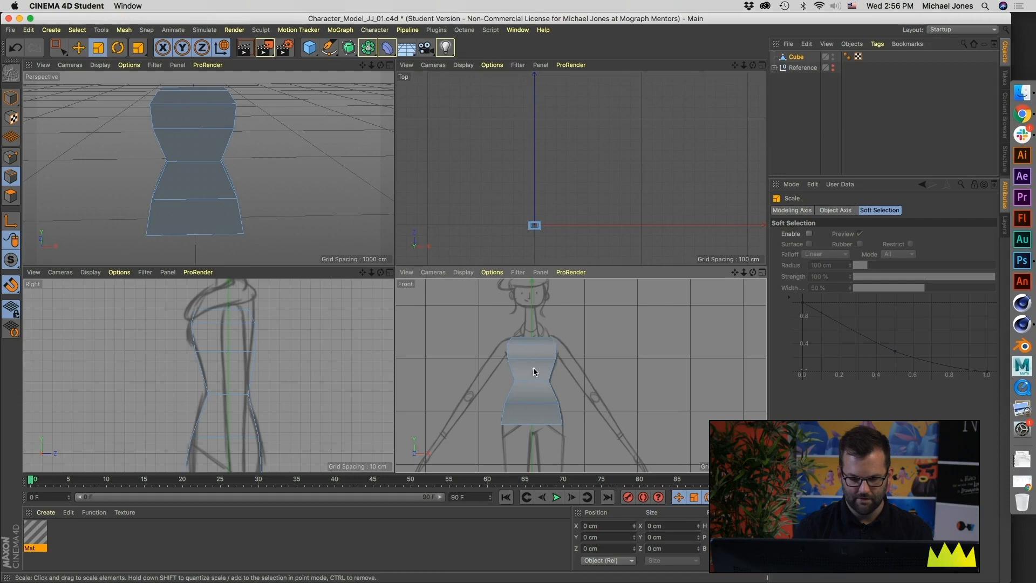
pyautogui.keyDown('alt'); pyautogui.moveTo(620, 415); pyautogui.dragTo(576, 382, button='middle'); pyautogui.keyUp('alt')
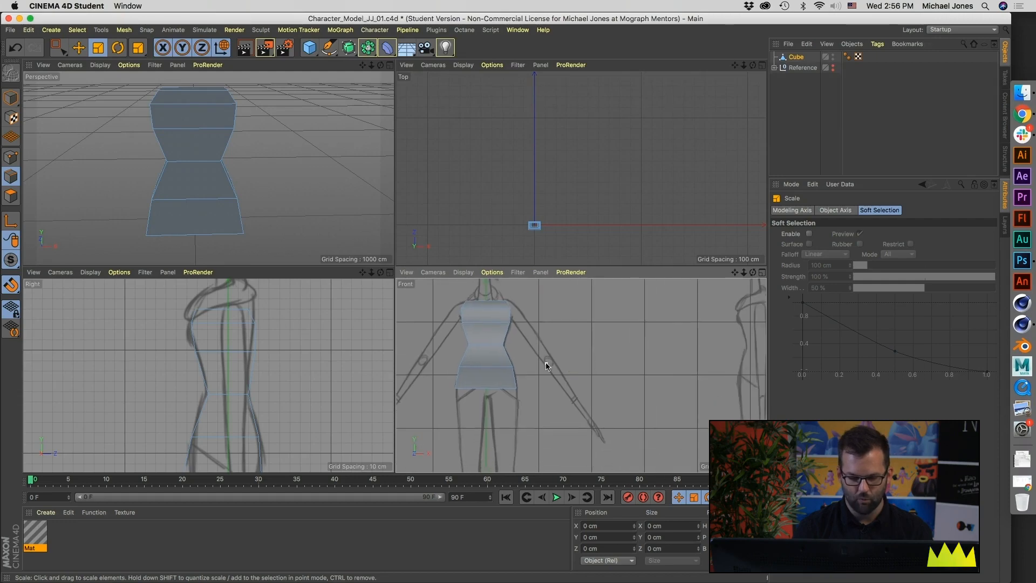
pyautogui.keyDown('alt'); pyautogui.moveTo(506, 413); pyautogui.dragTo(504, 378, button='middle'); pyautogui.keyUp('alt')
pyautogui.keyDown('alt'); pyautogui.moveTo(489, 330); pyautogui.dragTo(510, 362, button='middle'); pyautogui.keyUp('alt')
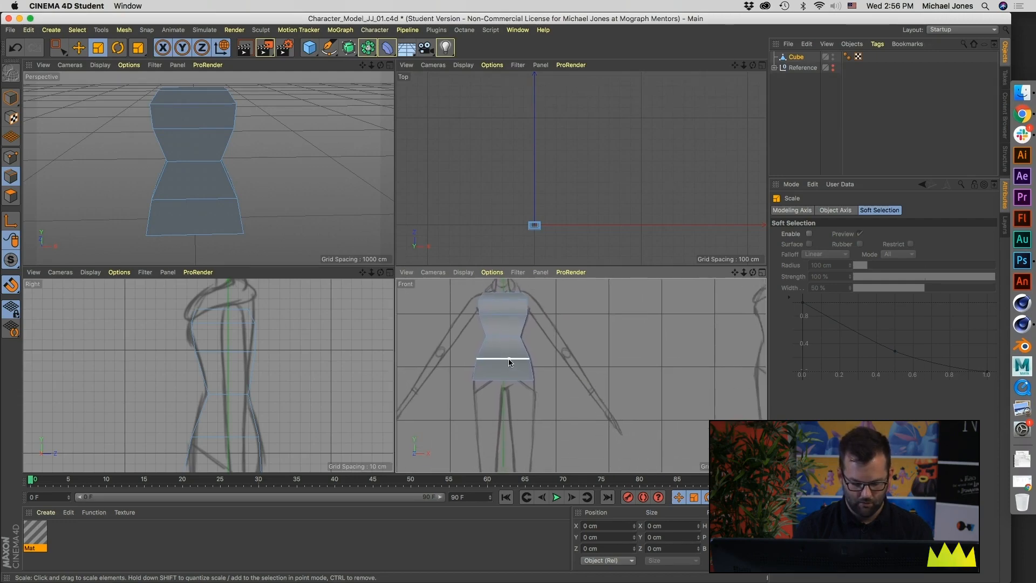
# Step: Add a vertical loop cut down the middle of the torso at an offset of 50%
pyautogui.press('k')
pyautogui.press('l')
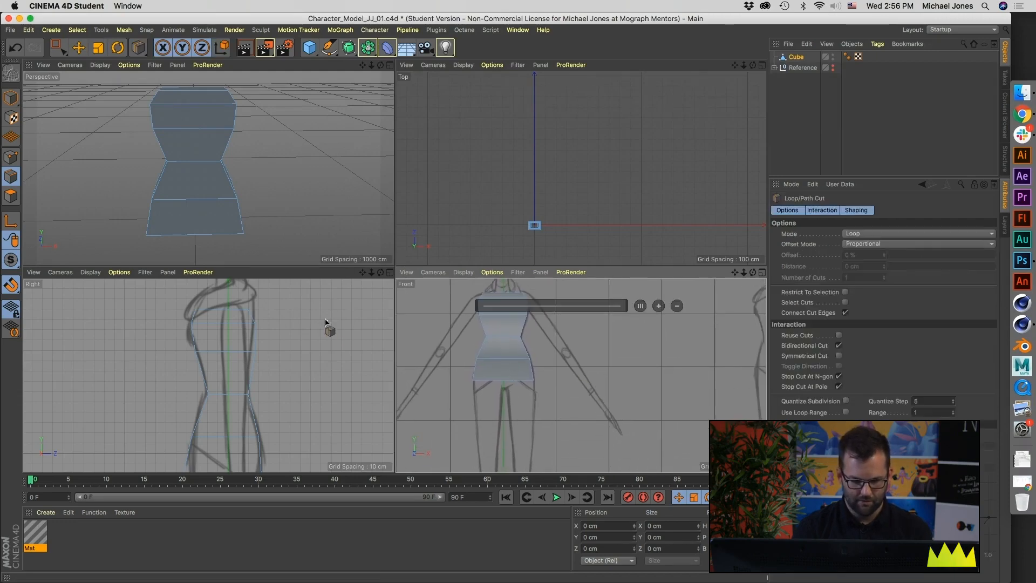
pyautogui.keyDown('shift'); pyautogui.click(196, 238); pyautogui.keyUp('shift')
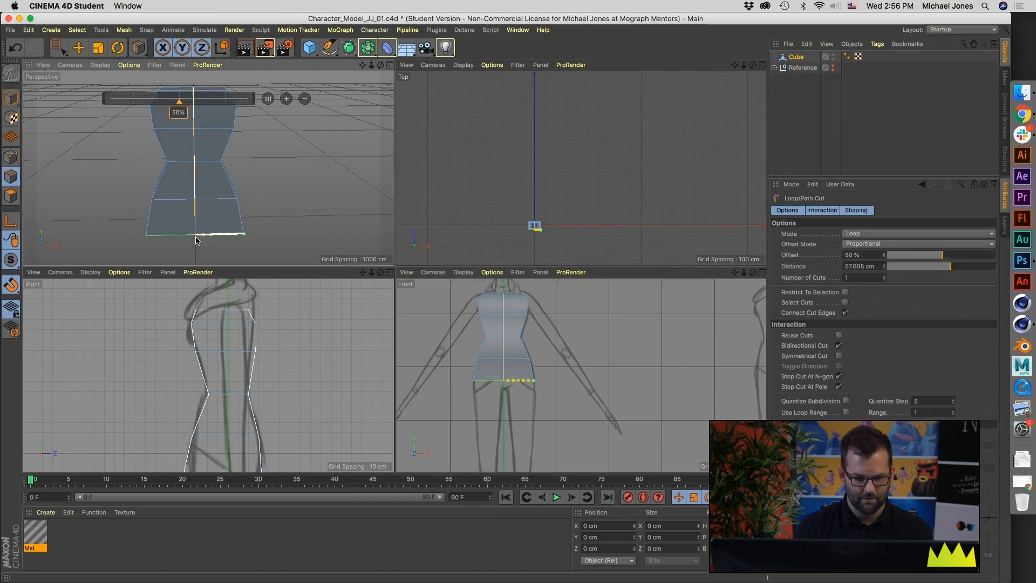
pyautogui.keyDown('alt'); pyautogui.moveTo(531, 358); pyautogui.dragTo(547, 381, button='middle'); pyautogui.keyUp('alt')
# Step: Select all points on the torso's negative X side in the front view and delete that half
pyautogui.click(11, 157)
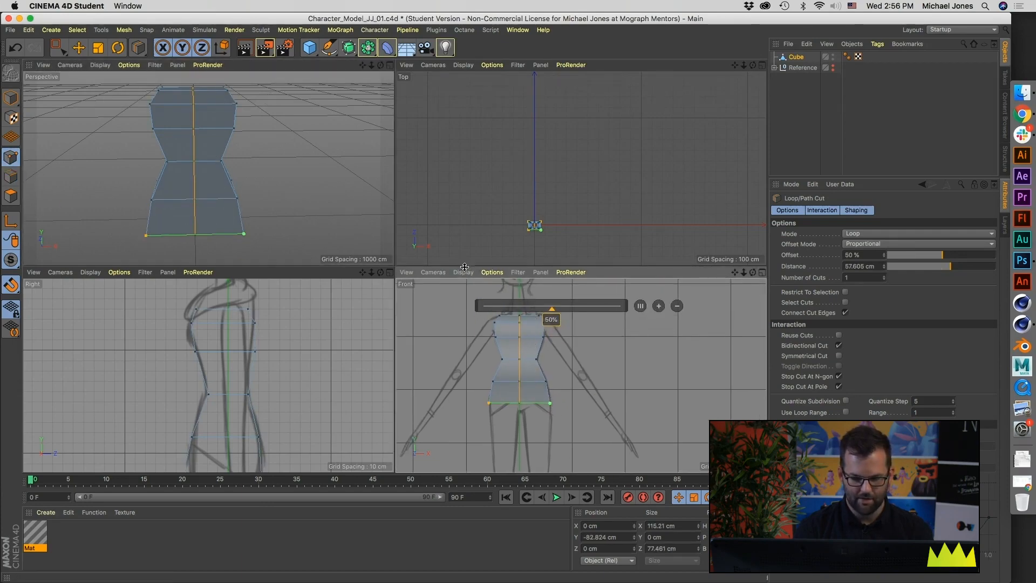
pyautogui.click(63, 47)
pyautogui.keyDown('alt'); pyautogui.moveTo(428, 339); pyautogui.dragTo(461, 330, button='middle'); pyautogui.keyUp('alt')
pyautogui.moveTo(483, 291); pyautogui.dragTo(549, 440)
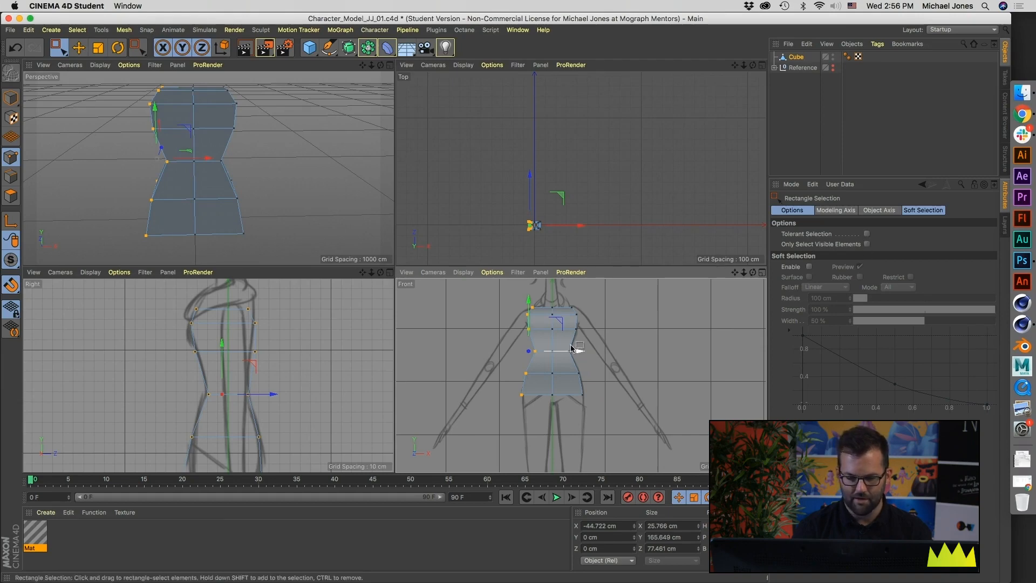
pyautogui.press('Delete')
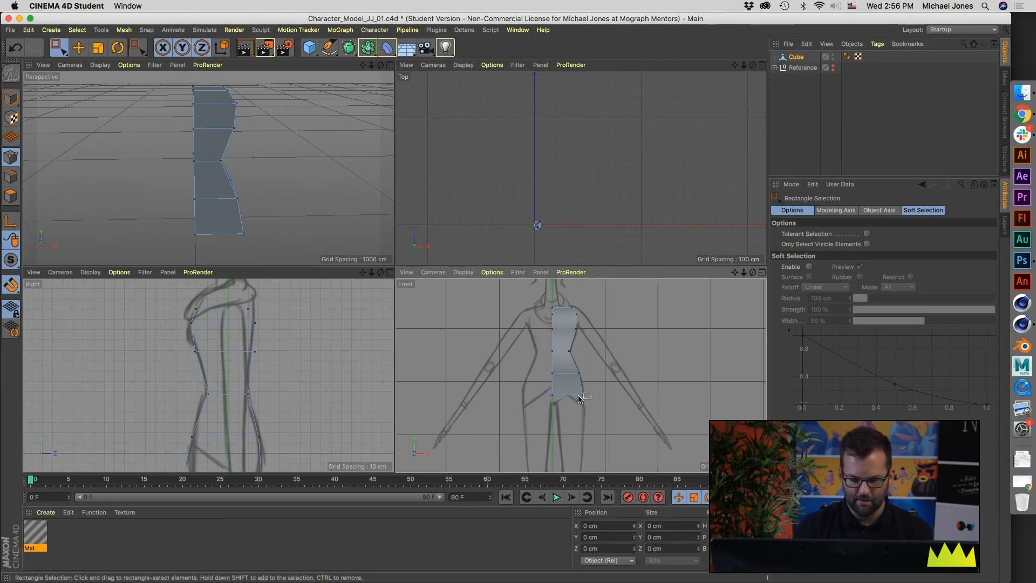
# Step: Rename the Cube object as Woman_body
pyautogui.middleClick(302, 208)
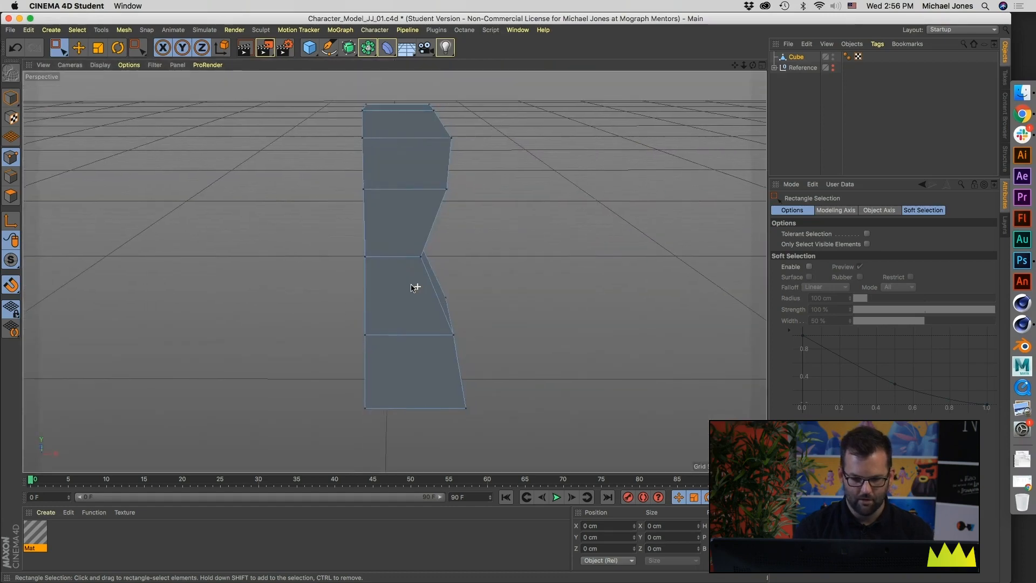
pyautogui.click(795, 58)
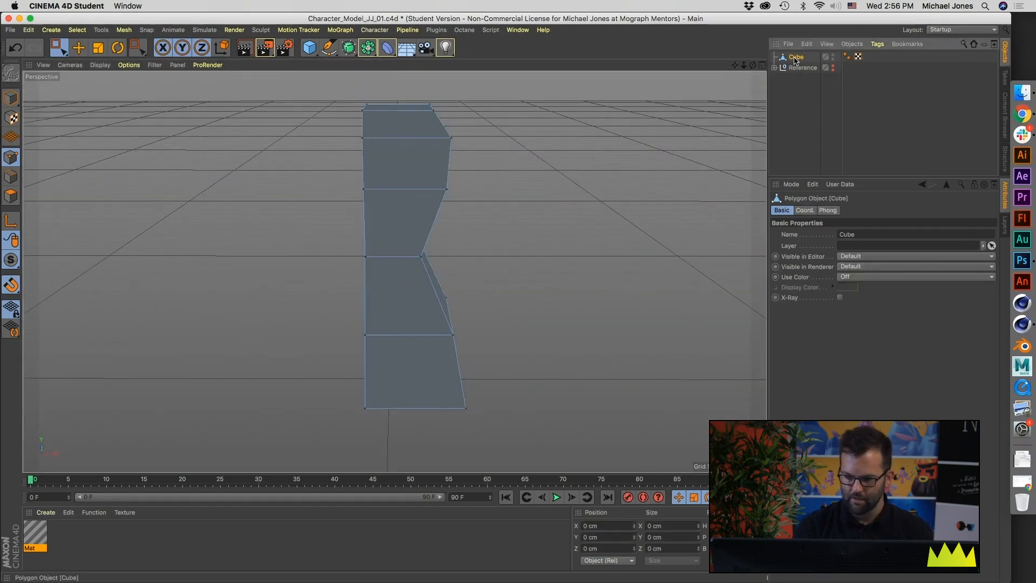
pyautogui.doubleClick(795, 58)
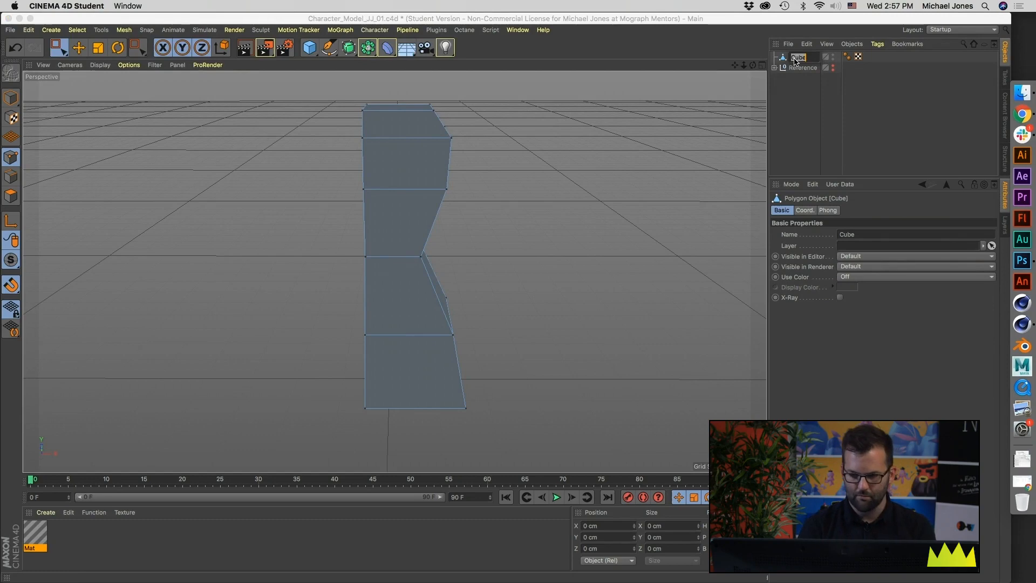
pyautogui.write('Woman_body')
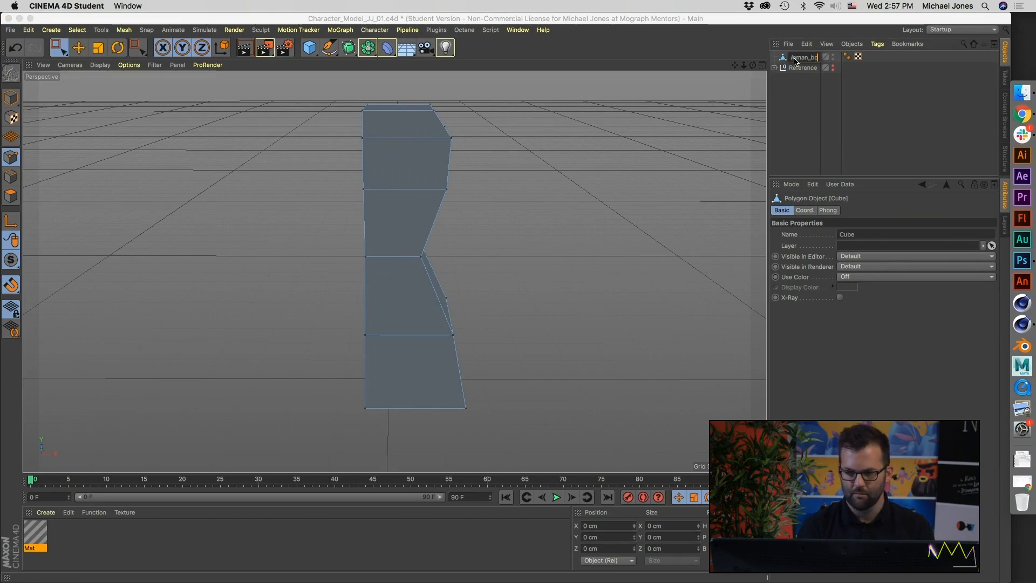
pyautogui.press('Return')
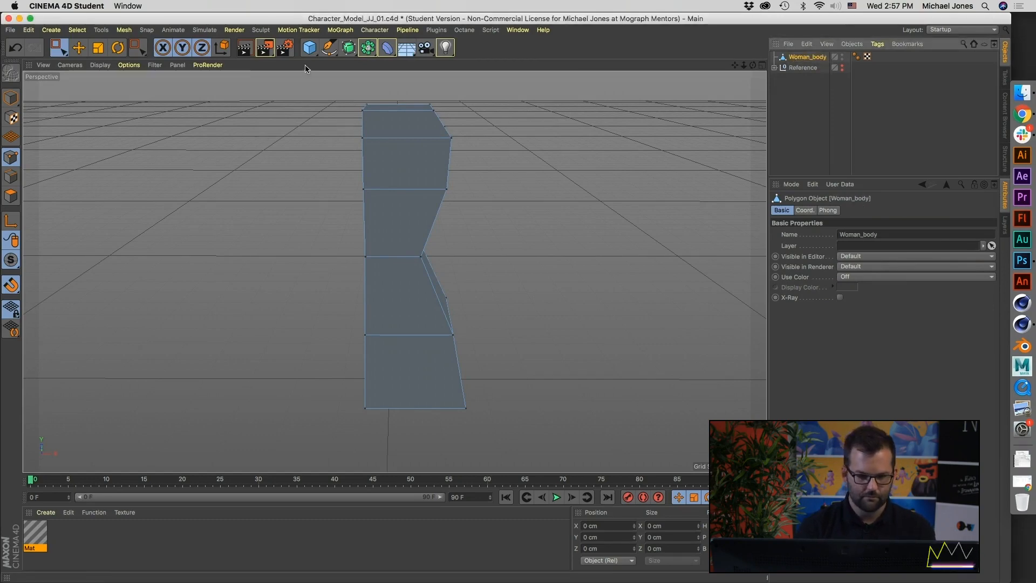
# Step: Add a Symmetry object as parent of Woman_body to mirror the half torso, and reselect Woman_body for editing
pyautogui.click(366, 48)
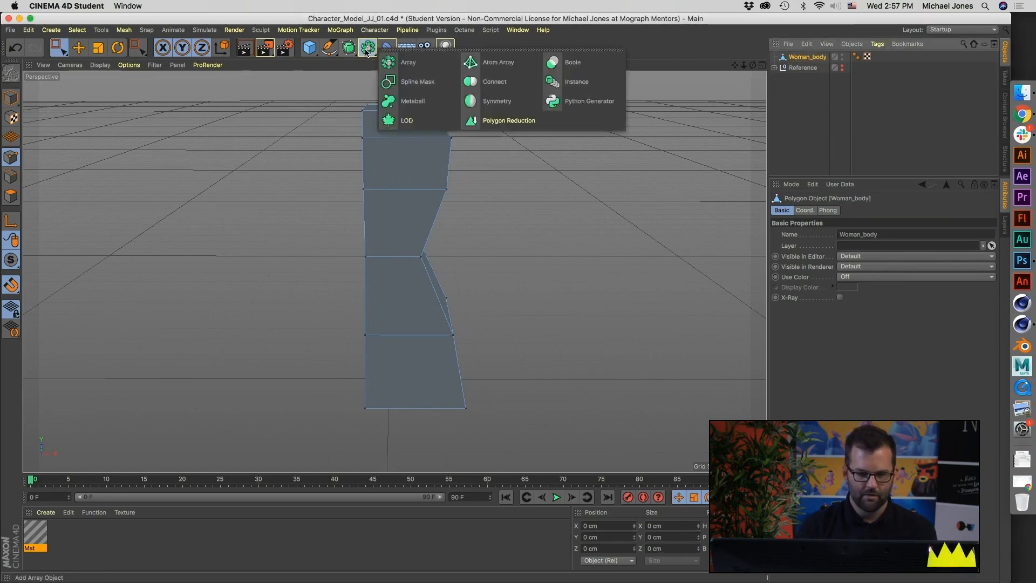
pyautogui.click(500, 111)
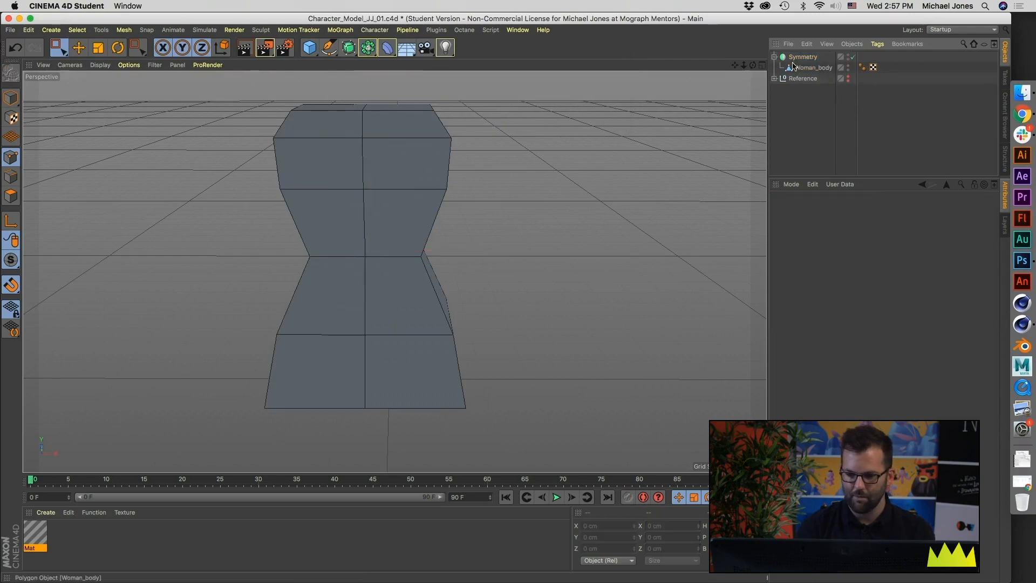
pyautogui.keyDown('alt'); pyautogui.moveTo(282, 273); pyautogui.dragTo(267, 303, button='middle'); pyautogui.keyUp('alt')
pyautogui.click(827, 68)
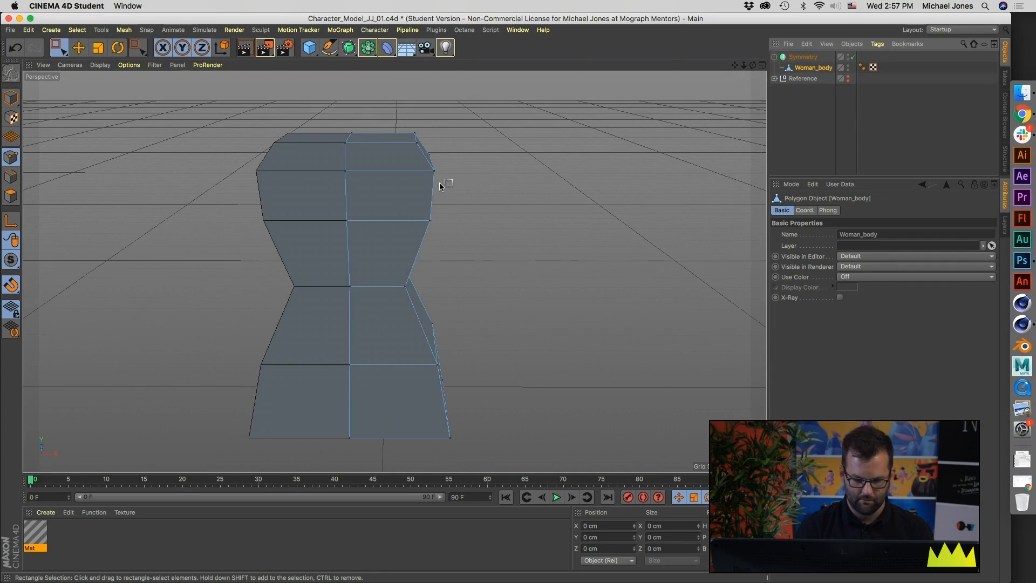
# Step: Try moving the outer corner points of the chest along X with the mirror active, and undo the test
pyautogui.press('e')
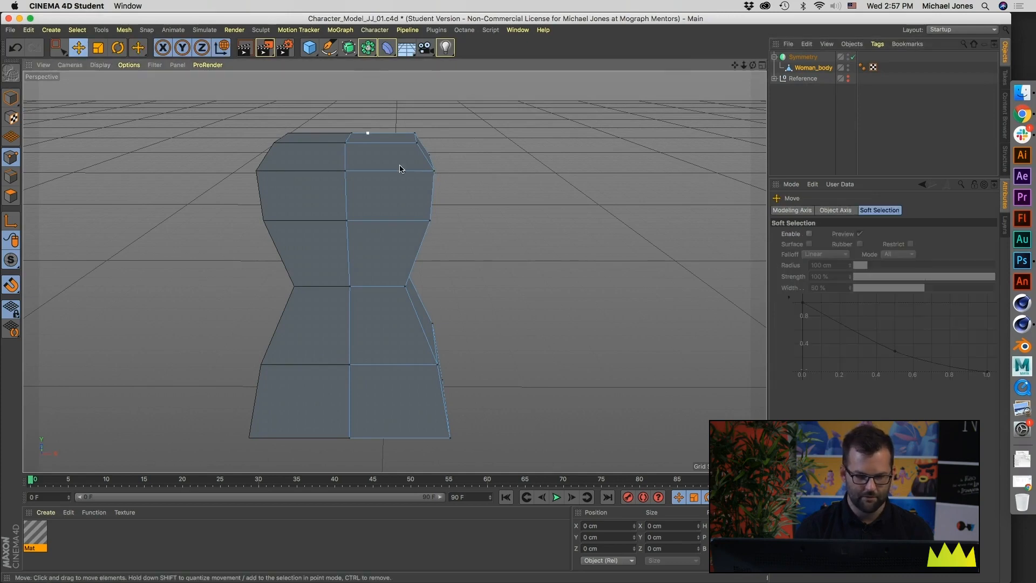
pyautogui.click(432, 170)
pyautogui.moveTo(513, 171)
pyautogui.mouseDown()
pyautogui.moveTo(489, 175)
pyautogui.moveTo(508, 175)
pyautogui.mouseUp()
pyautogui.click(429, 220)
pyautogui.moveTo(507, 222); pyautogui.dragTo(387, 220)
pyautogui.press('super+z')
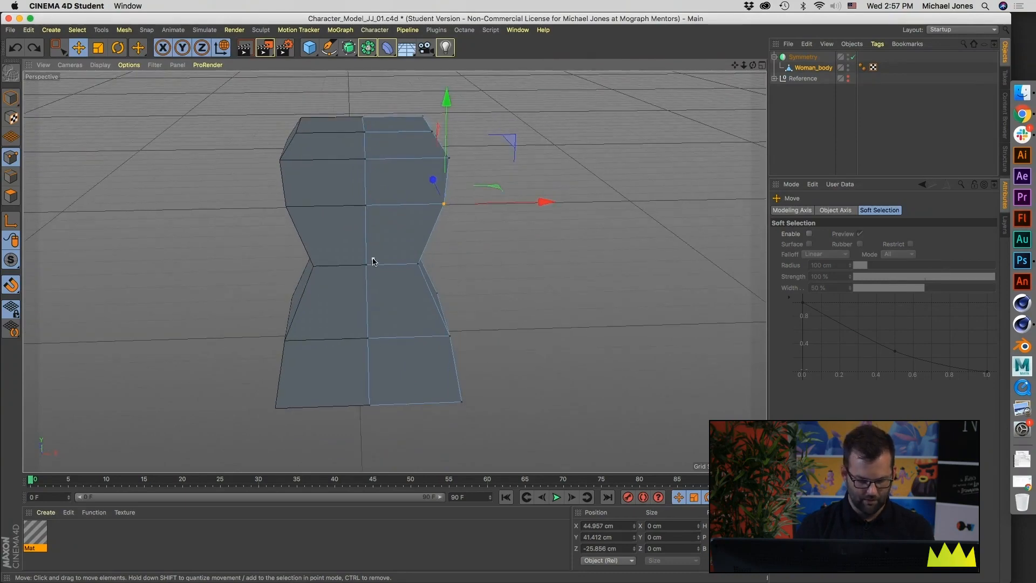
# Step: Smear the points along the torso's centre seam using the Brush tool with a radius of 22.638 cm
pyautogui.press('m')
pyautogui.press('c')
pyautogui.keyDown('alt'); pyautogui.moveTo(400, 259); pyautogui.dragTo(247, 278, button='middle'); pyautogui.keyUp('alt')
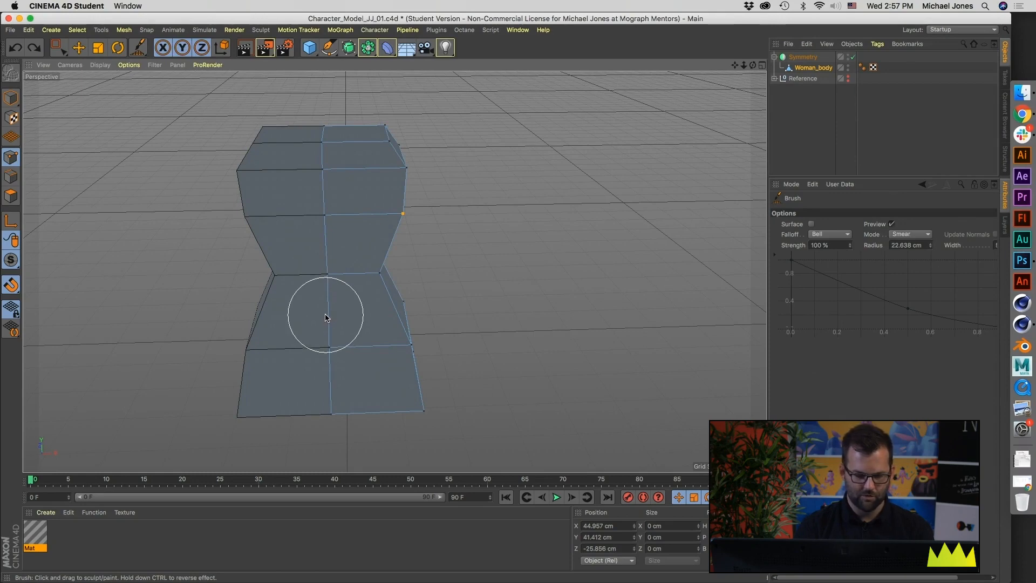
pyautogui.moveTo(329, 123)
pyautogui.mouseDown()
pyautogui.moveTo(340, 170)
pyautogui.moveTo(310, 215)
pyautogui.moveTo(347, 197)
pyautogui.moveTo(324, 270)
pyautogui.moveTo(347, 347)
pyautogui.moveTo(315, 284)
pyautogui.moveTo(281, 327)
pyautogui.moveTo(316, 263)
pyautogui.moveTo(257, 232)
pyautogui.moveTo(342, 197)
pyautogui.moveTo(310, 215)
pyautogui.moveTo(326, 152)
pyautogui.mouseUp()
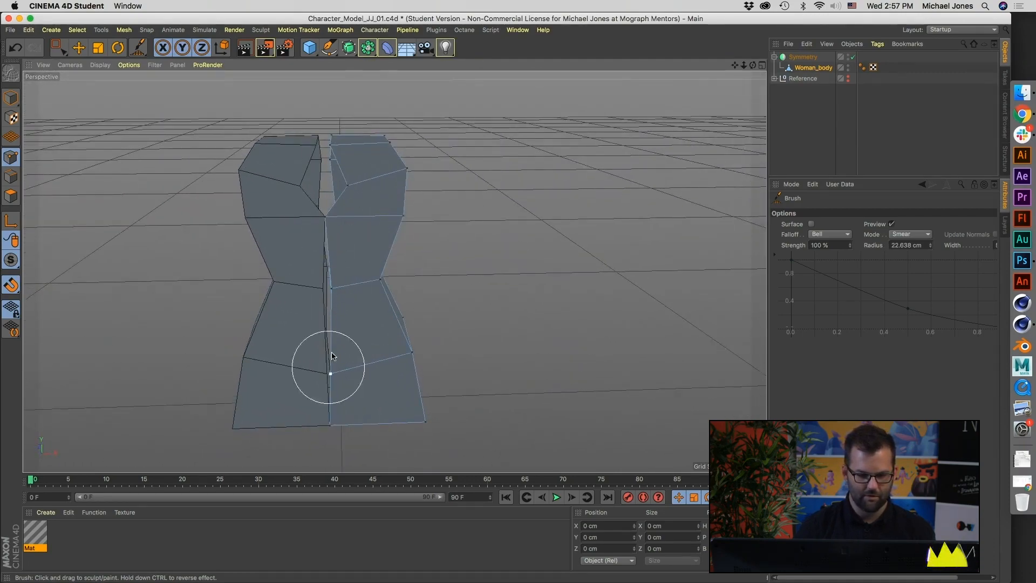
pyautogui.keyDown('alt'); pyautogui.moveTo(320, 275); pyautogui.dragTo(342, 185); pyautogui.keyUp('alt')
# Step: Try moving the displaced chest point beside the centre seam along X, and undo the move
pyautogui.press('e')
pyautogui.click(348, 185)
pyautogui.moveTo(422, 190); pyautogui.dragTo(405, 189)
pyautogui.press('super+z')
# Step: Loop-select all points along the open centre seam of Woman_body, checking the selection from the front, back and above
pyautogui.keyDown('alt'); pyautogui.moveTo(338, 239); pyautogui.dragTo(371, 243); pyautogui.keyUp('alt')
pyautogui.press('u')
pyautogui.press('l')
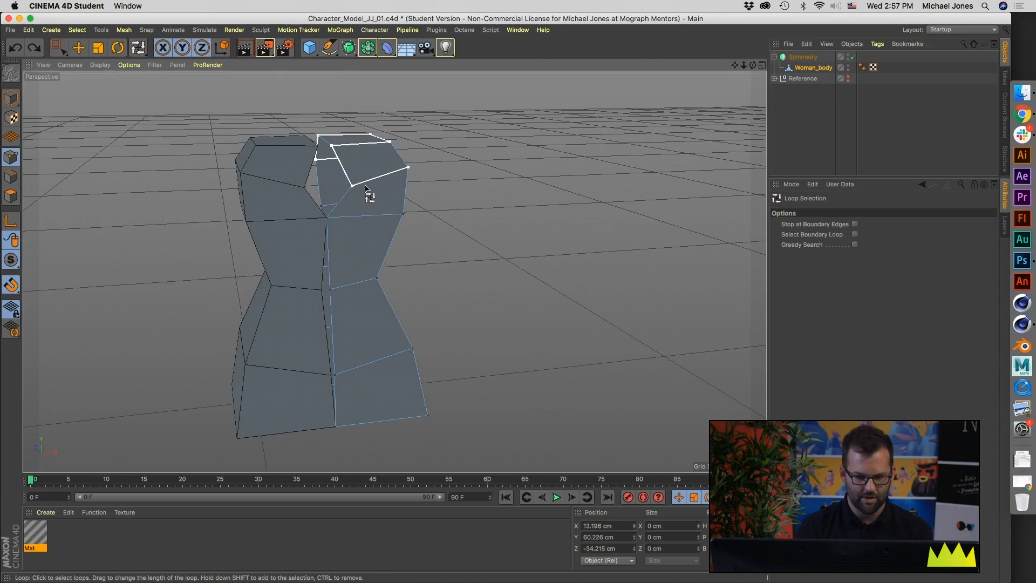
pyautogui.click(349, 195)
pyautogui.keyDown('alt'); pyautogui.moveTo(350, 196); pyautogui.dragTo(371, 270); pyautogui.keyUp('alt')
pyautogui.keyDown('alt'); pyautogui.moveTo(332, 240); pyautogui.dragTo(330, 124); pyautogui.keyUp('alt')
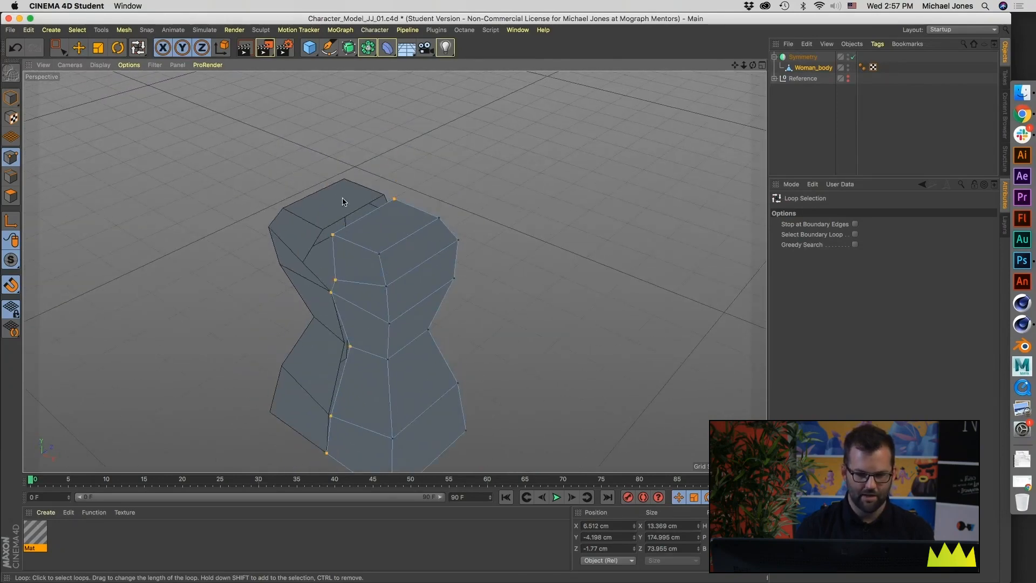
pyautogui.keyDown('alt'); pyautogui.moveTo(394, 92); pyautogui.dragTo(243, 278); pyautogui.keyUp('alt')
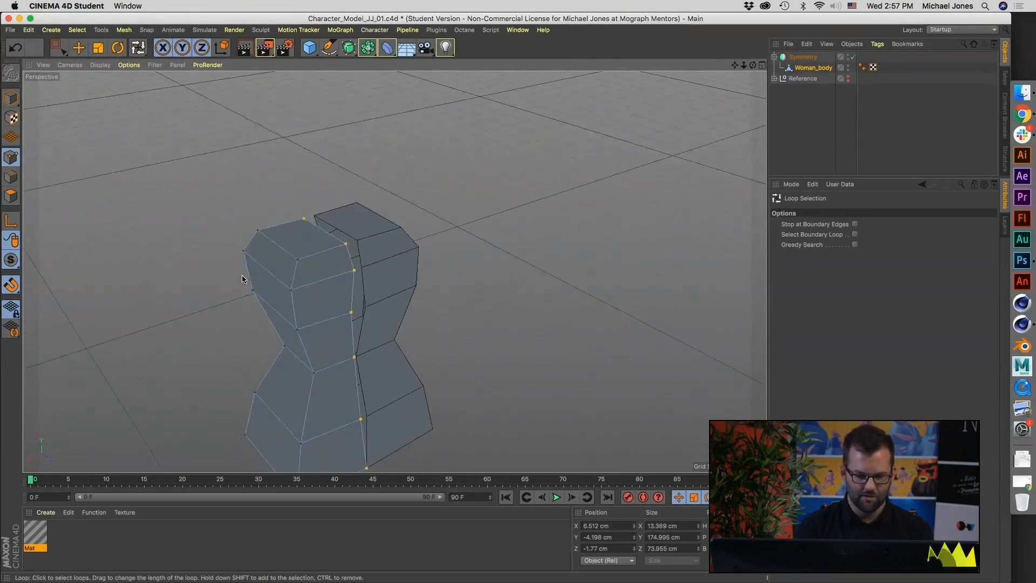
pyautogui.keyDown('alt'); pyautogui.moveTo(392, 328); pyautogui.dragTo(325, 183); pyautogui.keyUp('alt')
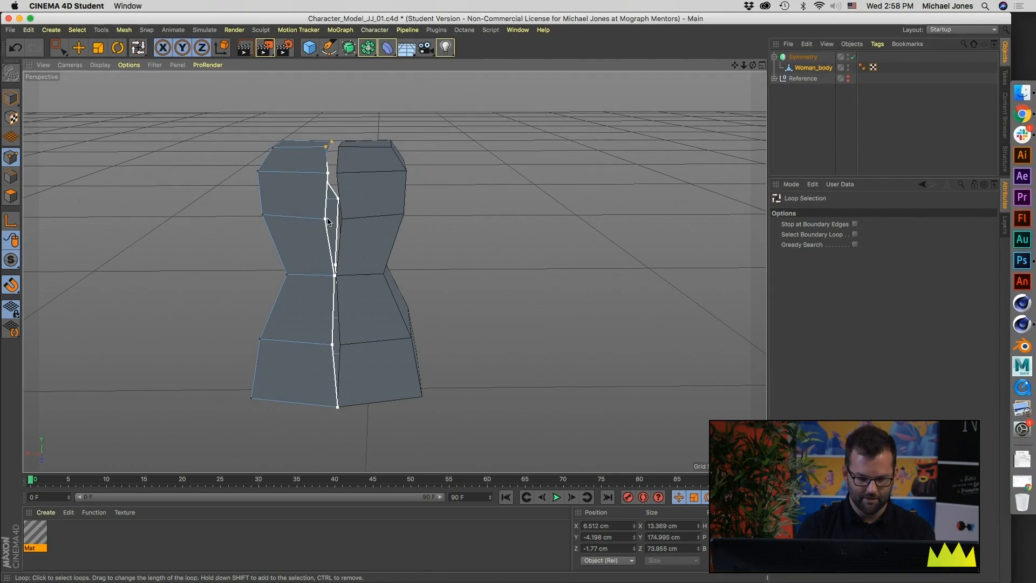
pyautogui.moveTo(345, 405)
pyautogui.keyDown('alt'); pyautogui.mouseDown()
pyautogui.moveTo(351, 365)
pyautogui.moveTo(339, 399)
pyautogui.moveTo(348, 394)
pyautogui.mouseUp(); pyautogui.keyUp('alt')
pyautogui.click(340, 400)
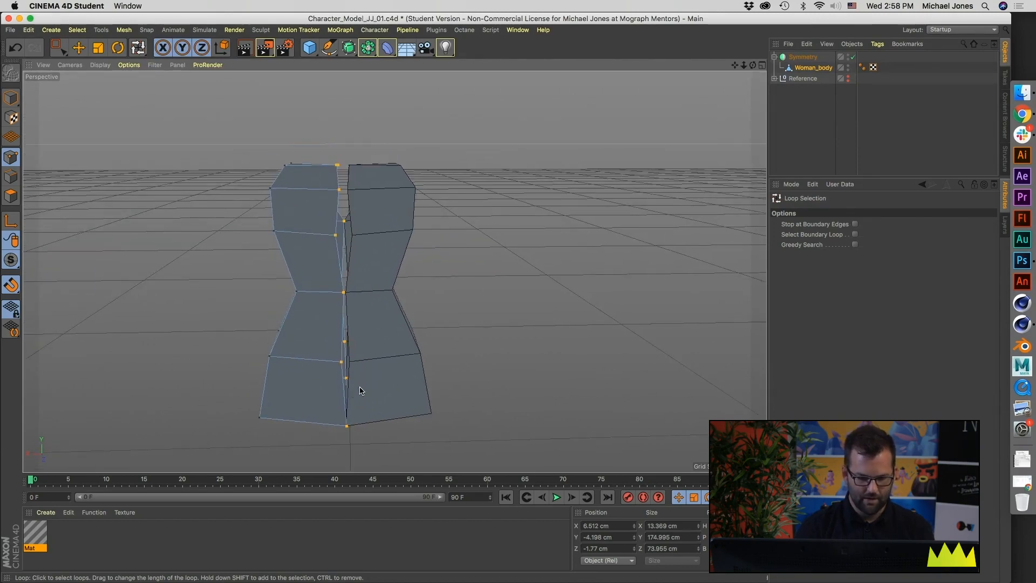
# Step: Scale the selected seam points along X to a width of 0 cm so they form a straight line
pyautogui.press('t')
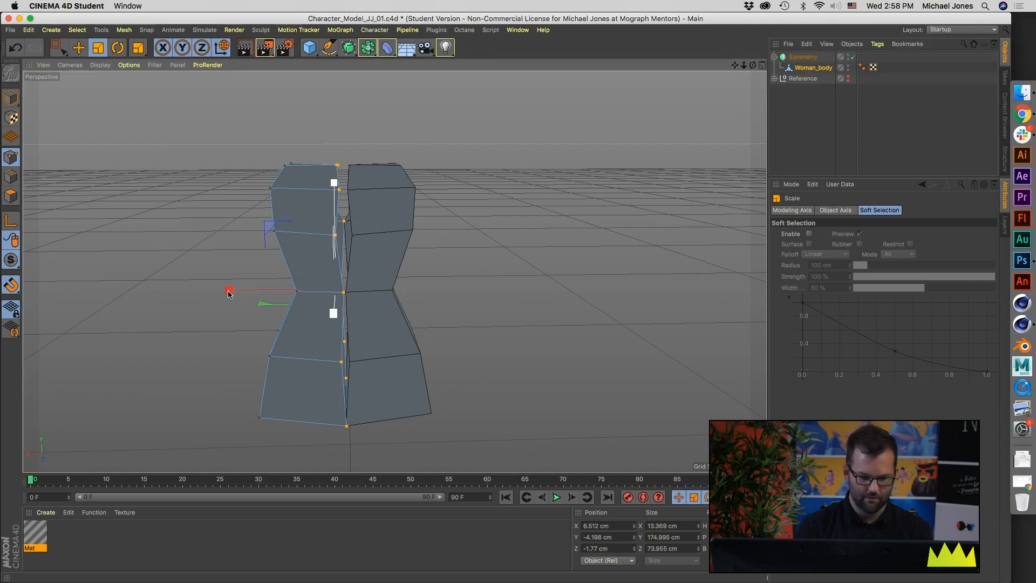
pyautogui.moveTo(228, 293); pyautogui.dragTo(244, 295)
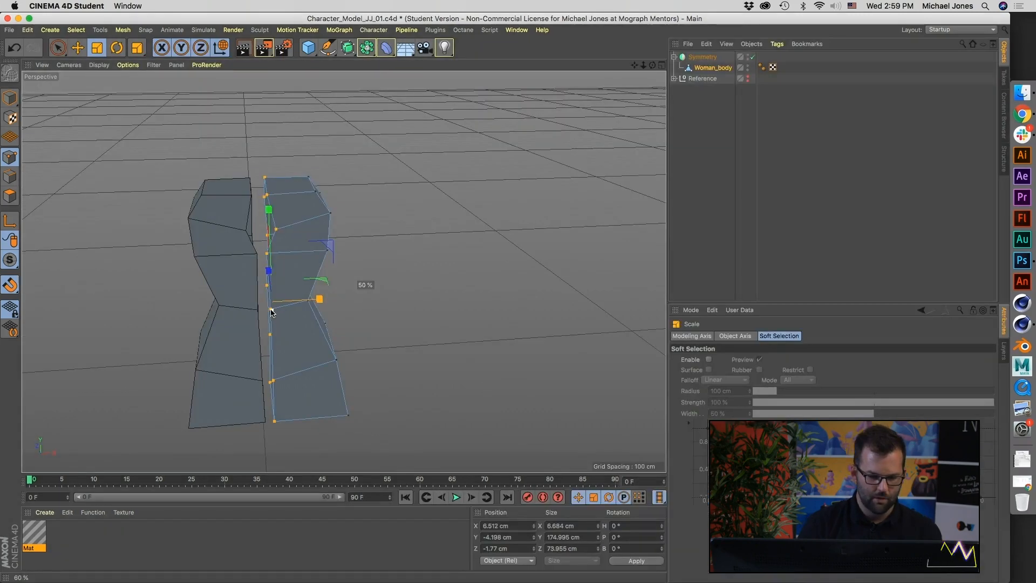
pyautogui.moveTo(273, 304)
pyautogui.mouseDown()
pyautogui.moveTo(278, 314)
pyautogui.moveTo(254, 315)
pyautogui.moveTo(278, 309)
pyautogui.mouseUp()
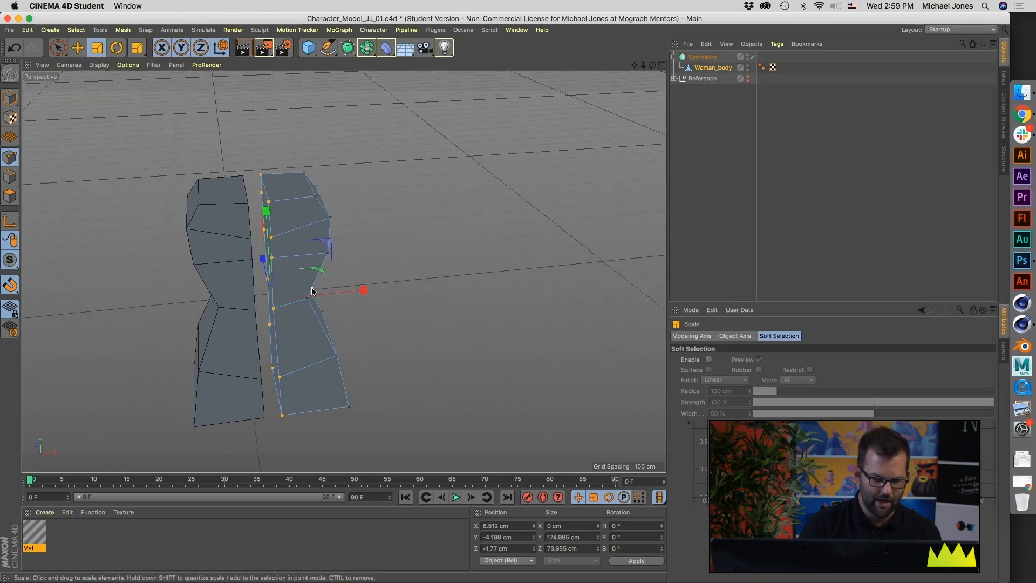
# Step: Set the selected seam points' X position to 0 cm to close the gap along the mirror axis
pyautogui.keyDown('alt'); pyautogui.moveTo(300, 358); pyautogui.dragTo(296, 316); pyautogui.keyUp('alt')
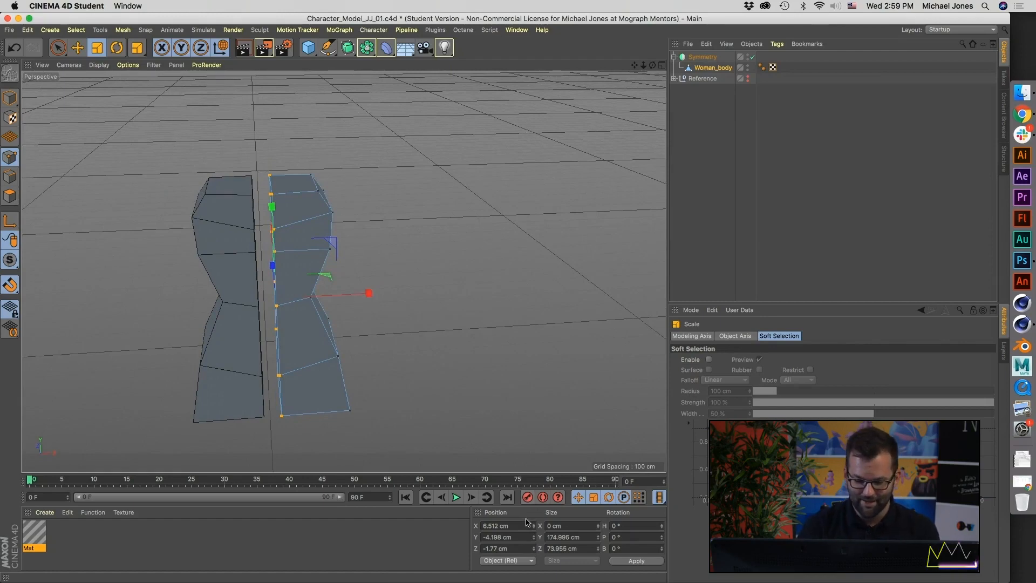
pyautogui.moveTo(510, 527); pyautogui.dragTo(497, 529)
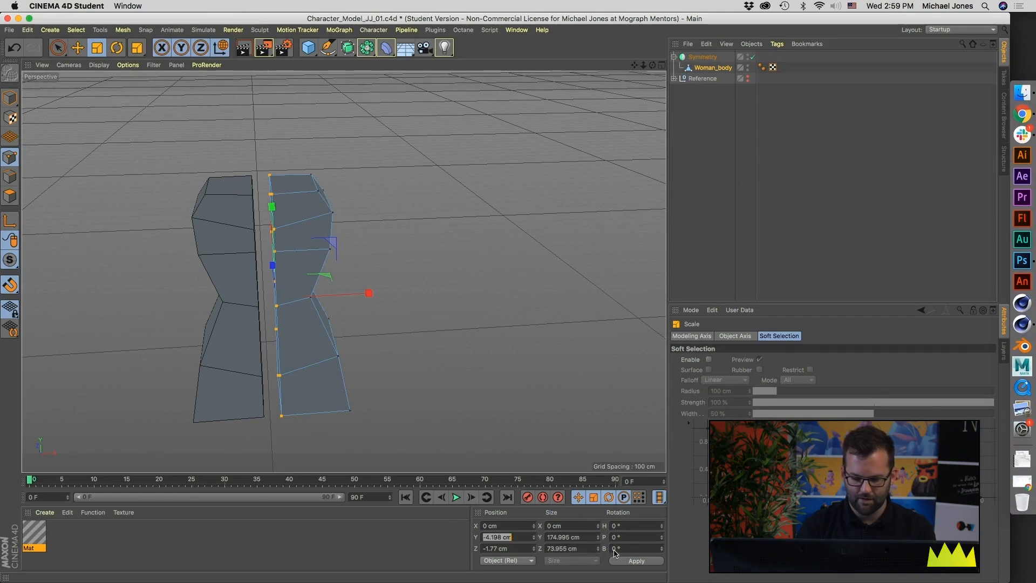
pyautogui.click(634, 561)
pyautogui.keyDown('alt'); pyautogui.moveTo(280, 322); pyautogui.dragTo(304, 330); pyautogui.keyUp('alt')
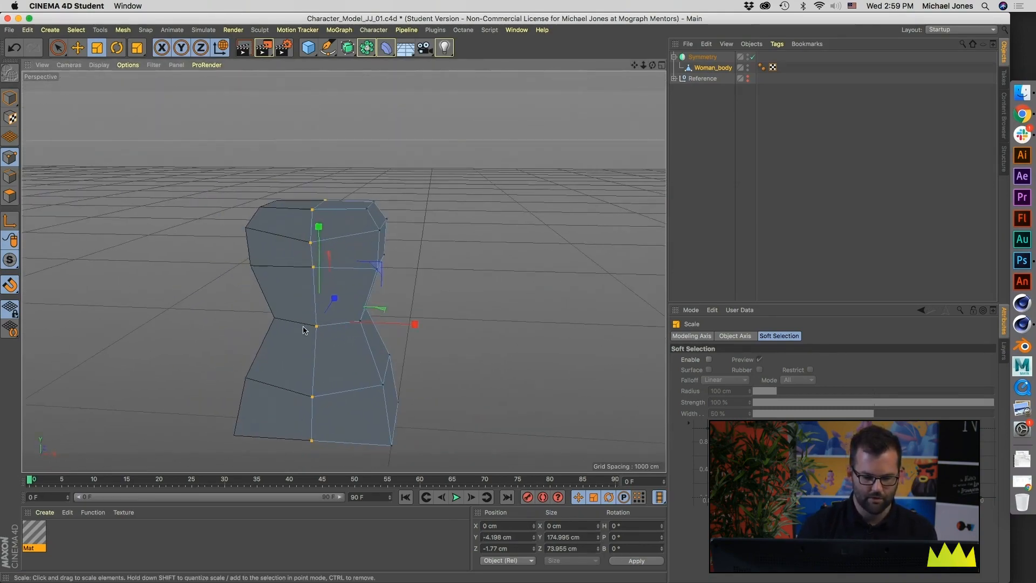
# Step: Select the Symmetry object and switch it off and on to compare the half torso with the mirrored one
pyautogui.click(702, 57)
pyautogui.click(754, 57)
pyautogui.click(754, 57)
pyautogui.click(754, 57)
pyautogui.click(754, 57)
pyautogui.click(753, 57)
pyautogui.click(753, 57)
pyautogui.click(753, 57)
pyautogui.click(752, 57)
# Step: Examine the mirrored torso's chest and shoulders in perspective and against the front sketch's neck and arms
pyautogui.keyDown('alt'); pyautogui.moveTo(362, 267); pyautogui.dragTo(371, 351); pyautogui.keyUp('alt')
pyautogui.middleClick(371, 352)
pyautogui.scroll(5, 411, 365)
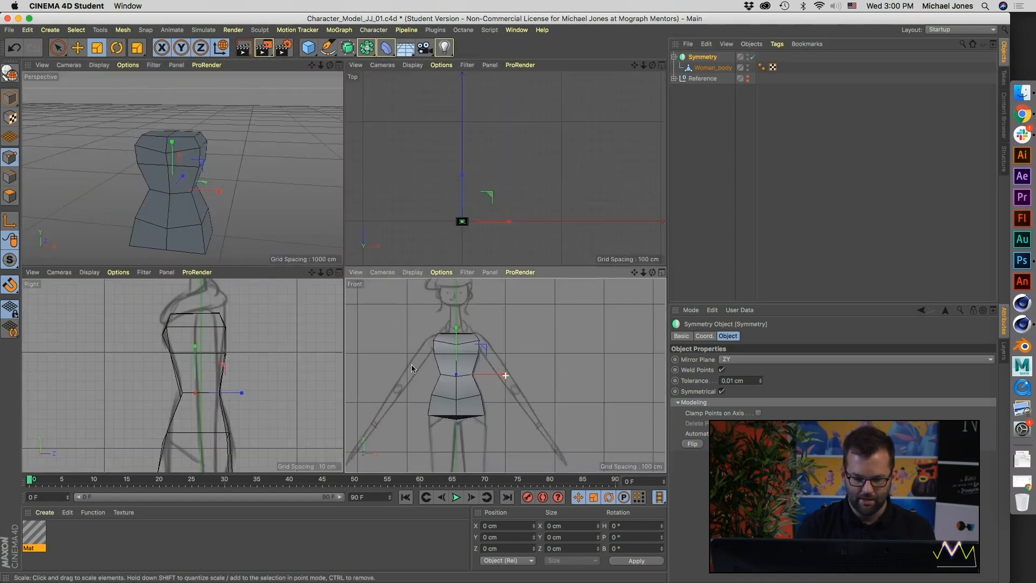
pyautogui.scroll(6, 433, 377)
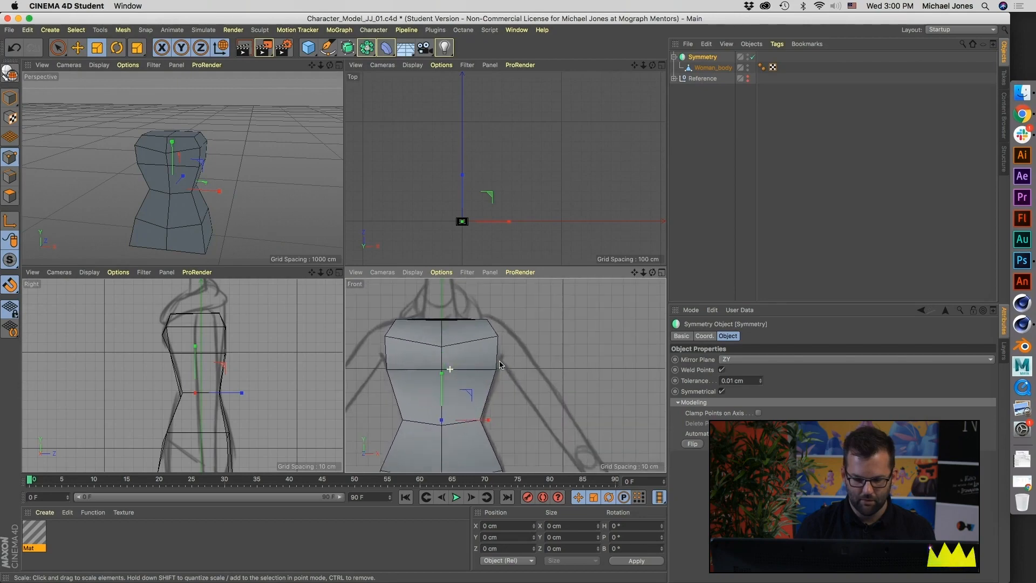
pyautogui.keyDown('alt'); pyautogui.moveTo(170, 144); pyautogui.dragTo(211, 167); pyautogui.keyUp('alt')
pyautogui.scroll(2, 210, 178)
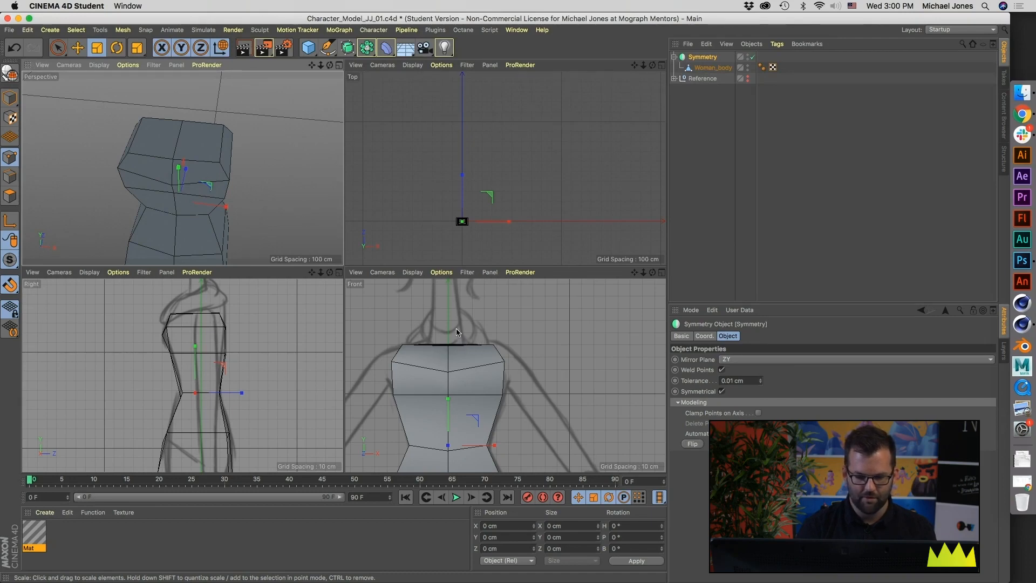
# Step: Delete the polygon capping the top of Woman_body to open the torso at the neck
pyautogui.keyDown('alt'); pyautogui.moveTo(454, 311); pyautogui.dragTo(454, 336, button='middle'); pyautogui.keyUp('alt')
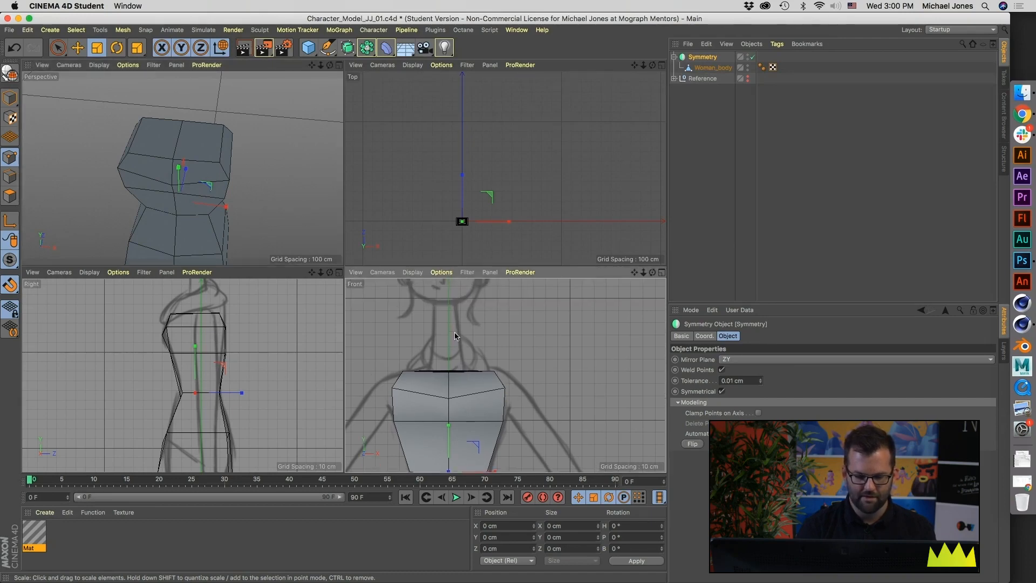
pyautogui.middleClick(194, 174)
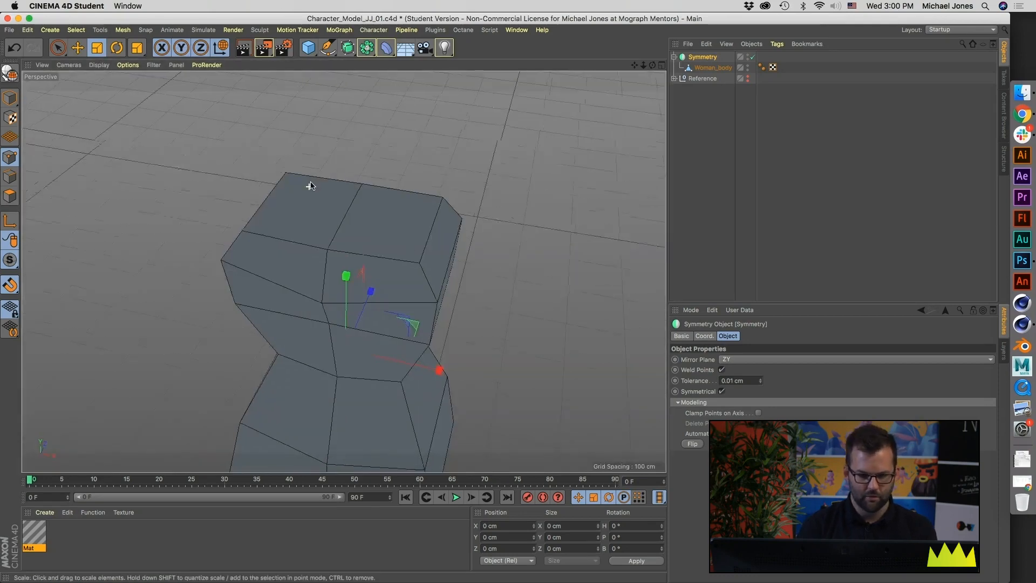
pyautogui.keyDown('alt'); pyautogui.moveTo(309, 189); pyautogui.dragTo(323, 164); pyautogui.keyUp('alt')
pyautogui.click(326, 54)
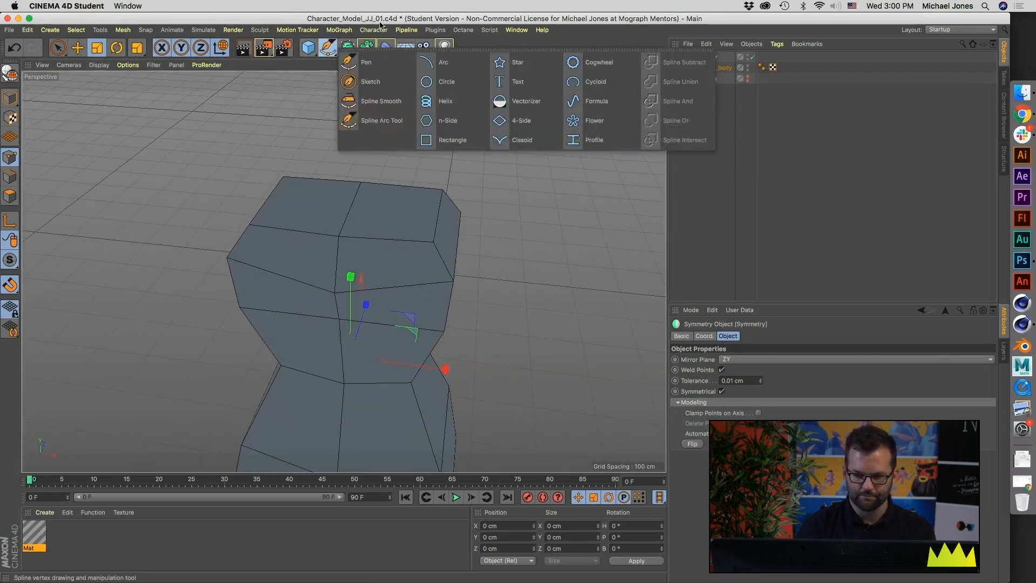
pyautogui.click(10, 197)
pyautogui.click(388, 224)
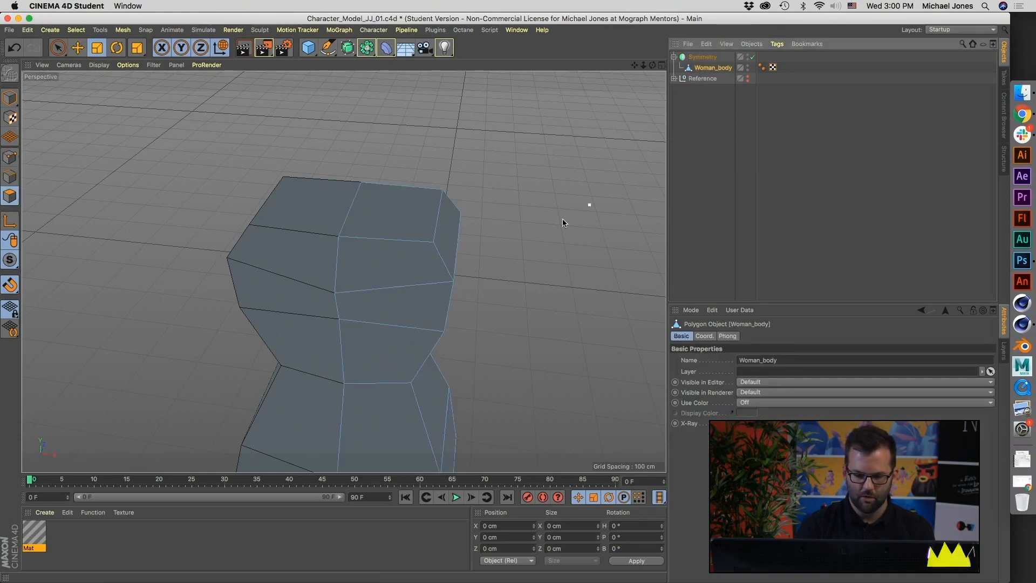
pyautogui.click(406, 216)
pyautogui.keyDown('alt'); pyautogui.moveTo(406, 214); pyautogui.dragTo(363, 248); pyautogui.keyUp('alt')
pyautogui.press('Delete')
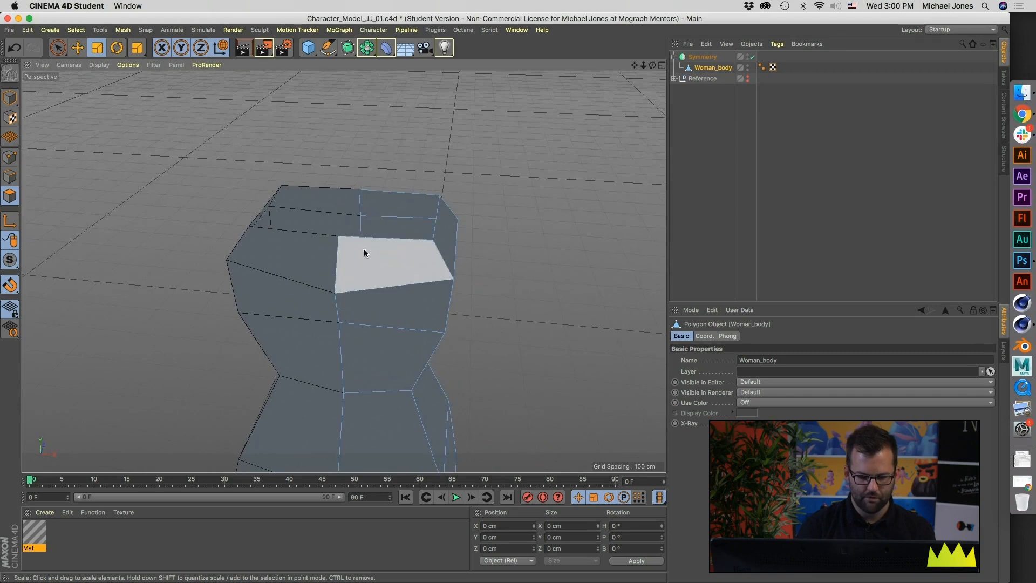
# Step: In edge mode, try to select the border of the torso's top opening using Loop Selection with Select Boundary Loop enabled
pyautogui.click(10, 177)
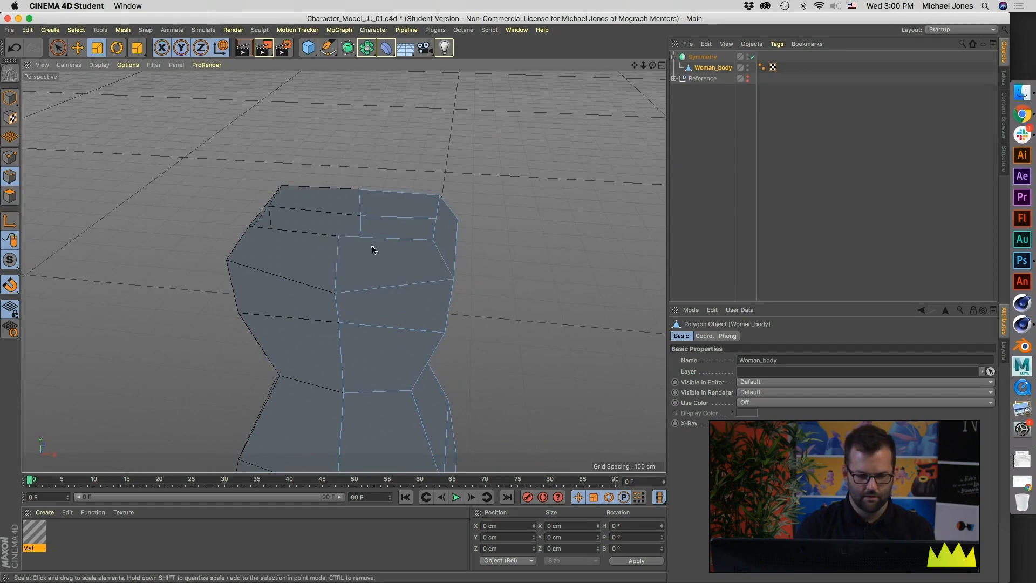
pyautogui.press('u')
pyautogui.press('l')
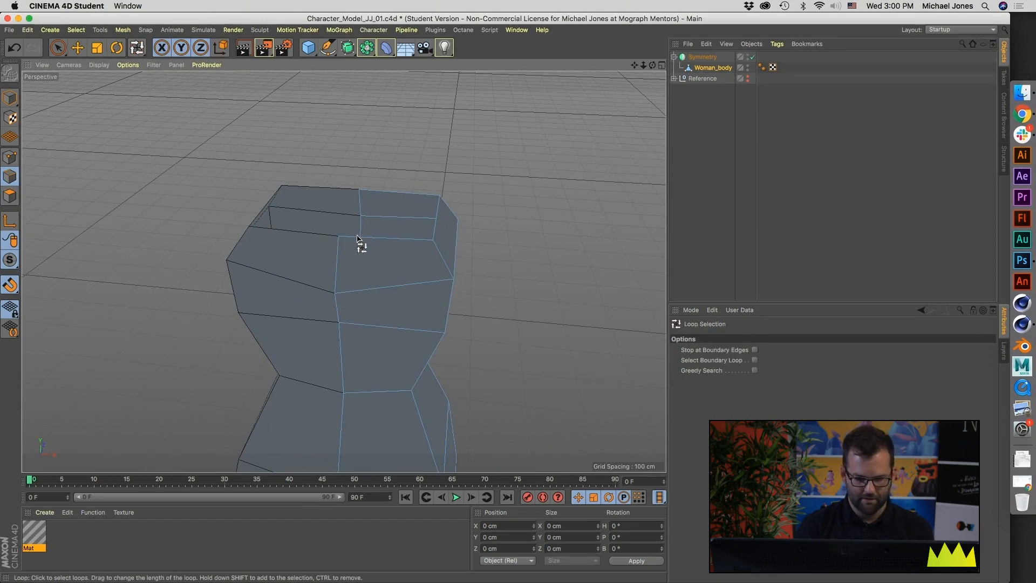
pyautogui.click(754, 360)
pyautogui.click(395, 237)
pyautogui.keyDown('alt'); pyautogui.moveTo(396, 239); pyautogui.dragTo(335, 242); pyautogui.keyUp('alt')
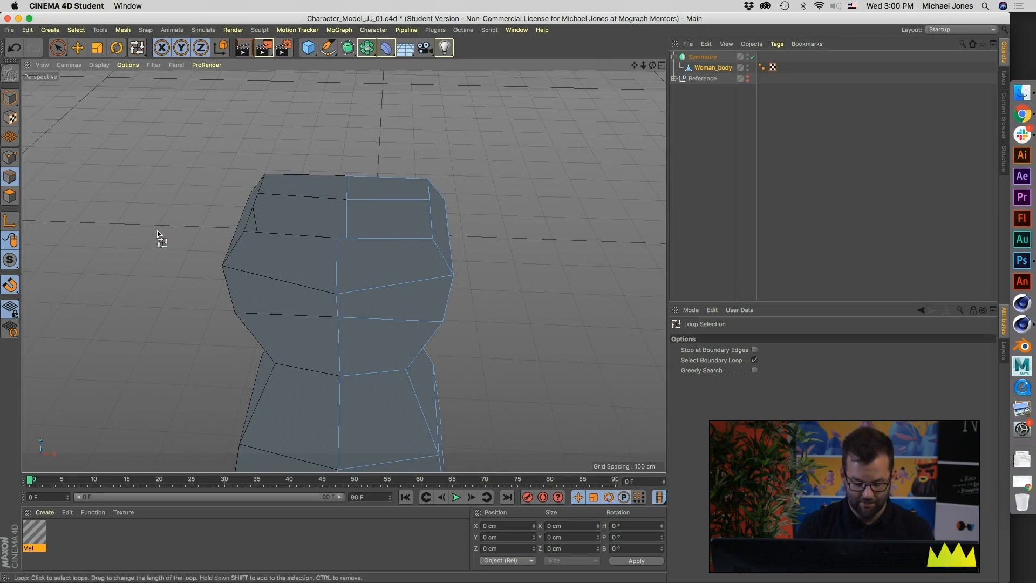
# Step: Select the front, side and back border edges of the half torso's top opening with Path Selection
pyautogui.press('u')
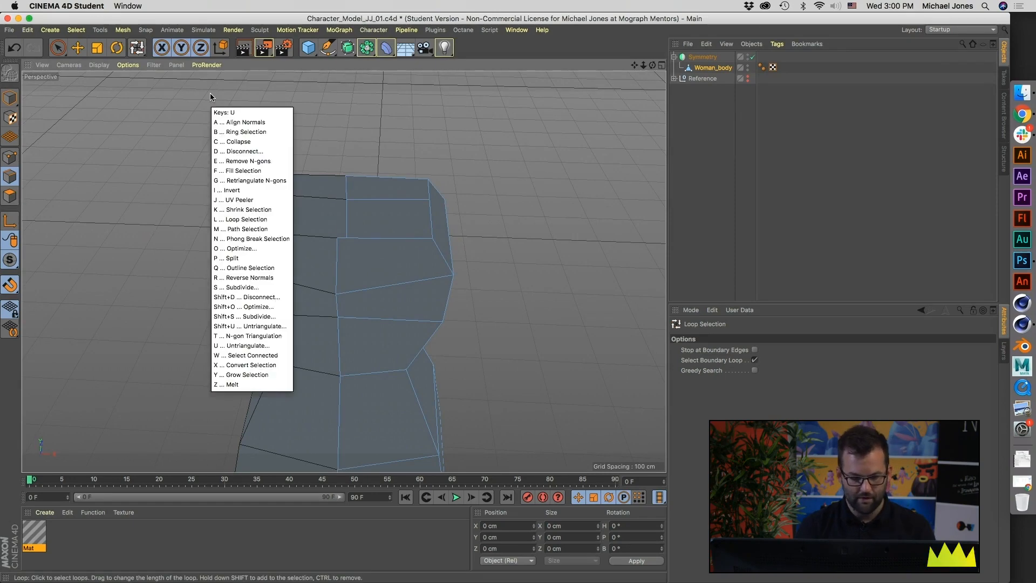
pyautogui.press('m')
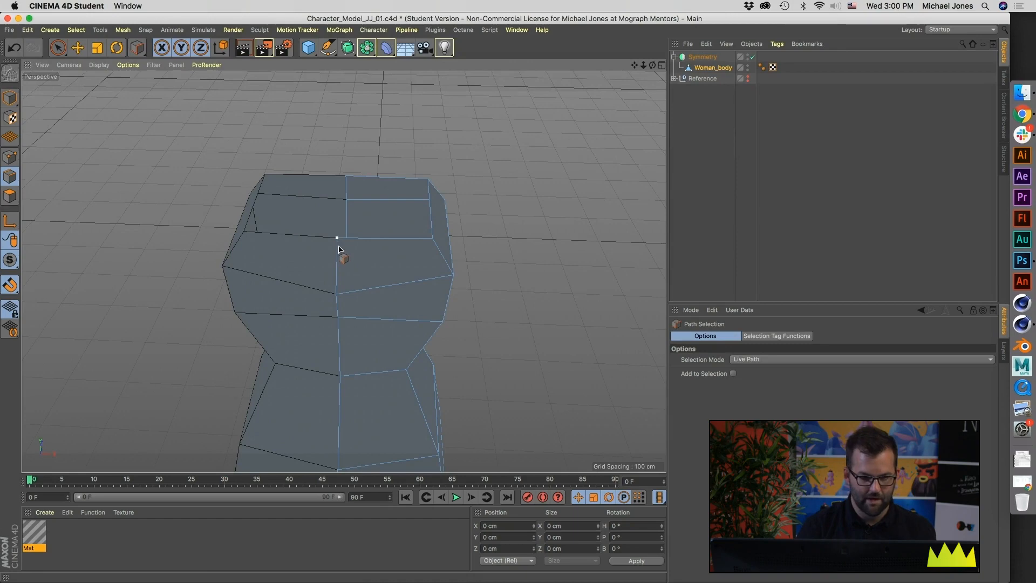
pyautogui.click(123, 30)
pyautogui.moveTo(124, 57)
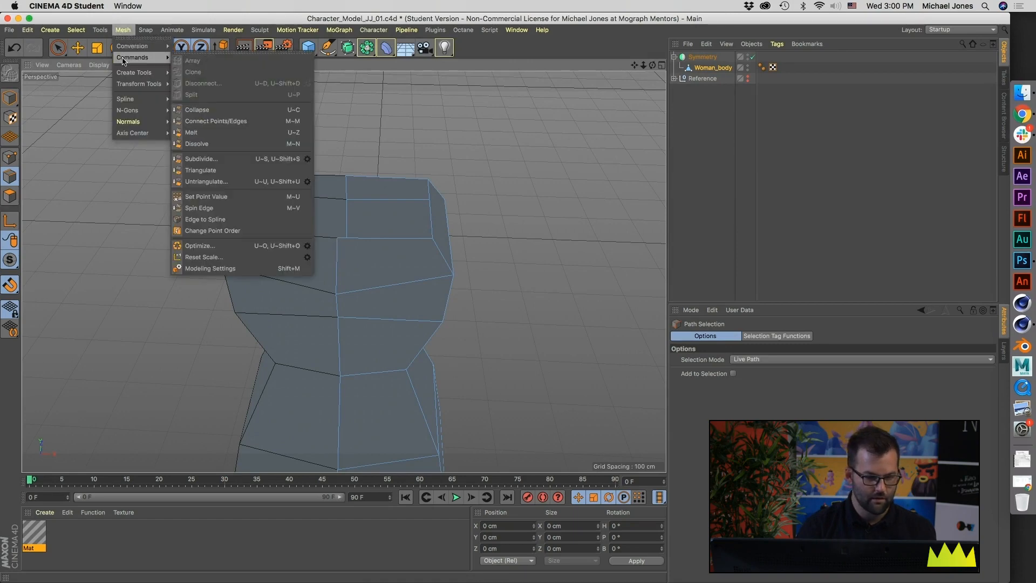
pyautogui.moveTo(73, 31)
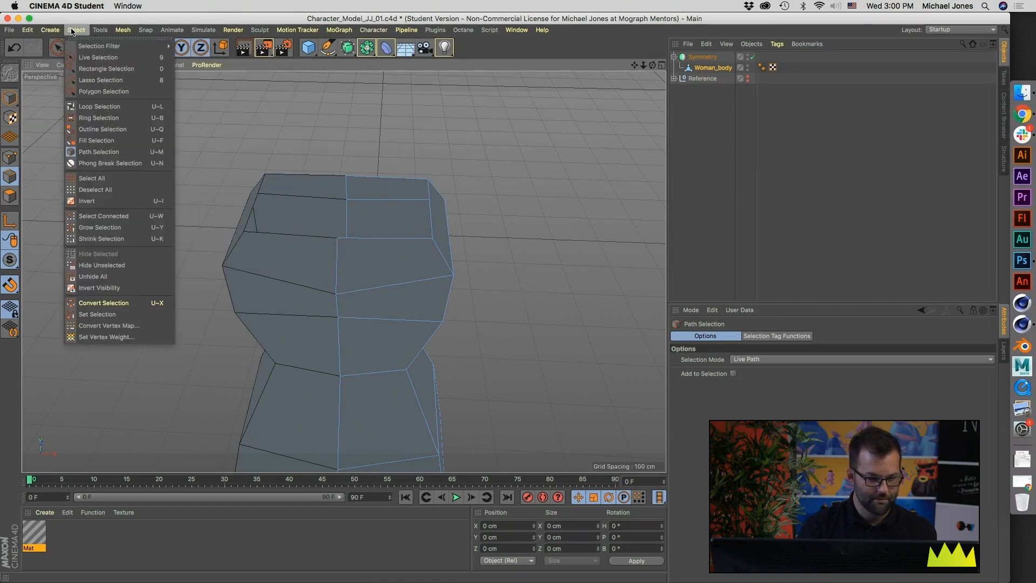
pyautogui.click(97, 152)
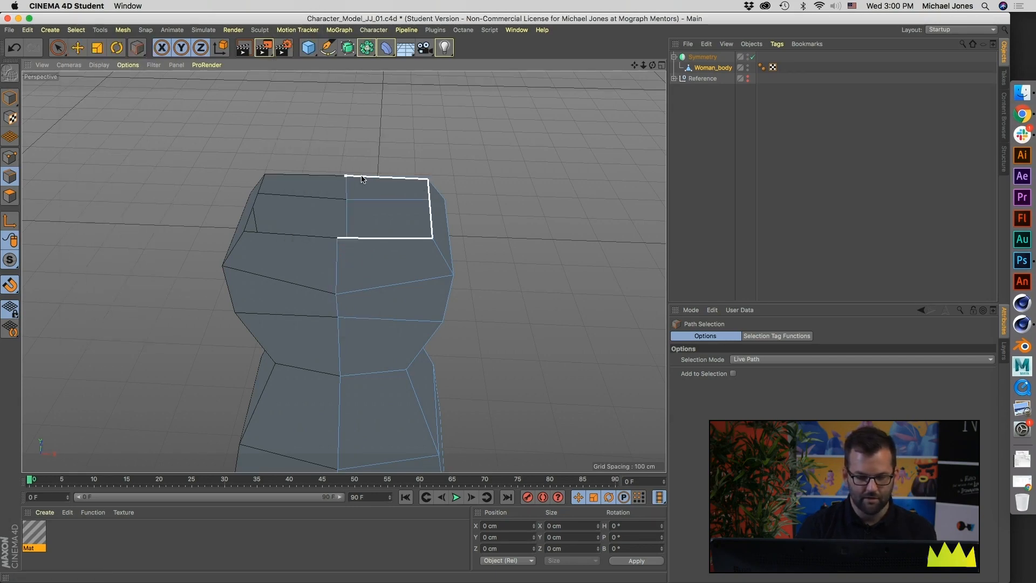
pyautogui.moveTo(348, 179); pyautogui.dragTo(346, 180)
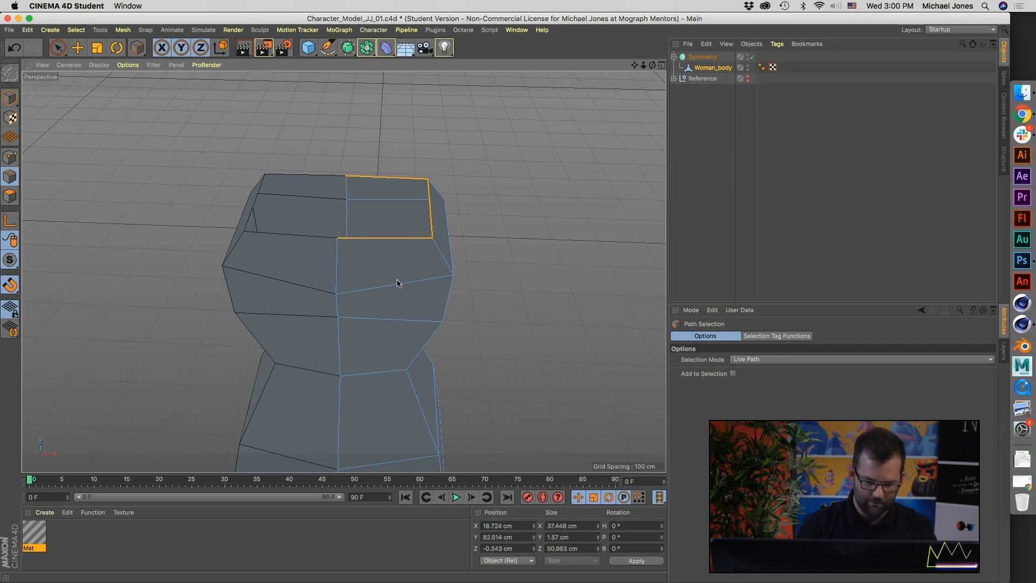
pyautogui.keyDown('alt'); pyautogui.moveTo(426, 343); pyautogui.dragTo(355, 318); pyautogui.keyUp('alt')
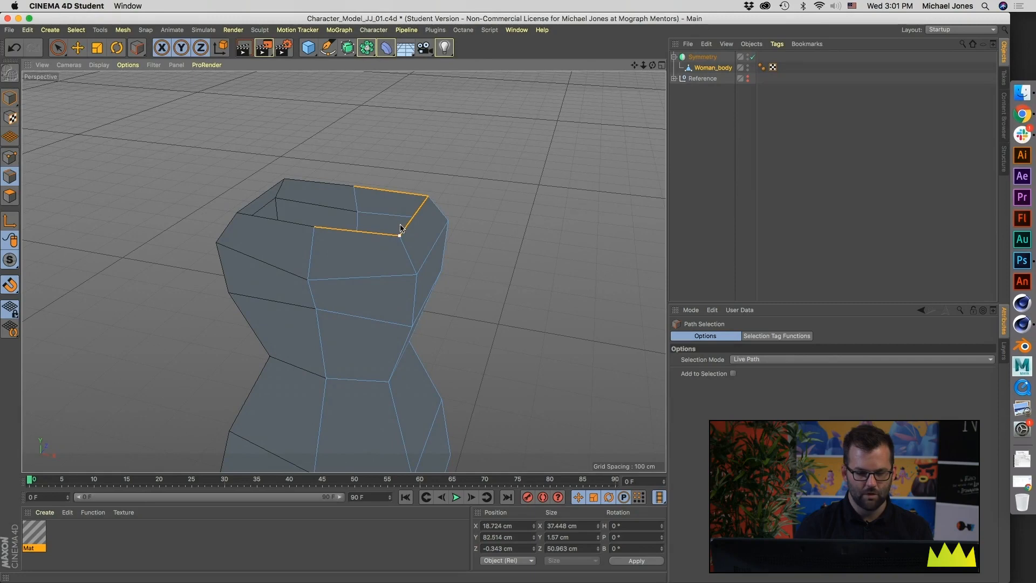
pyautogui.press('e')
pyautogui.moveTo(375, 136); pyautogui.dragTo(373, 115)
pyautogui.press('super+z')
# Step: Scale the selected border edges of the top opening vertically to a height of 0 cm so they lie flat
pyautogui.keyDown('alt'); pyautogui.moveTo(382, 266); pyautogui.dragTo(403, 261); pyautogui.keyUp('alt')
pyautogui.middleClick(406, 263)
pyautogui.keyDown('alt'); pyautogui.moveTo(457, 322); pyautogui.dragTo(479, 356, button='right'); pyautogui.keyUp('alt')
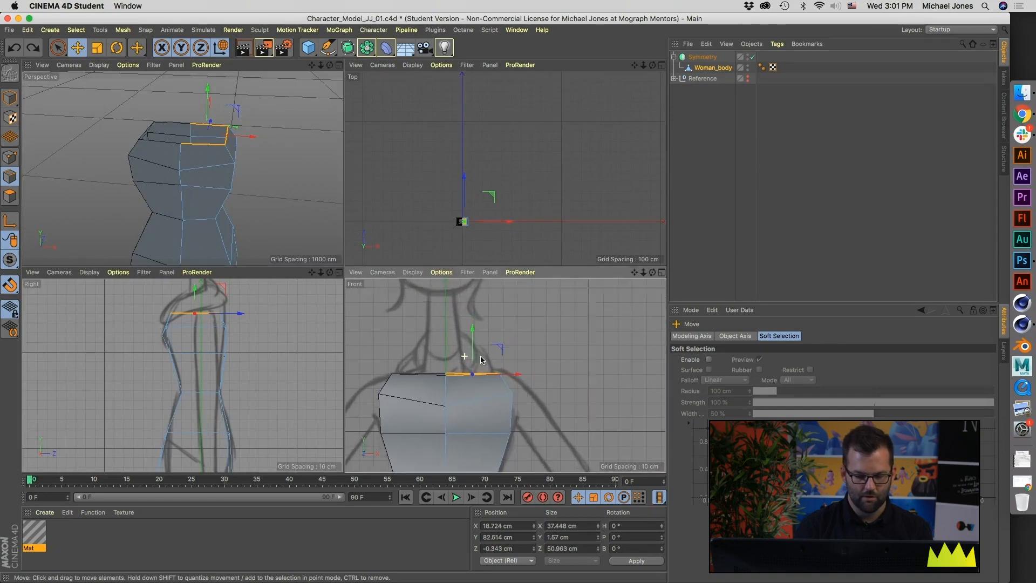
pyautogui.keyDown('alt'); pyautogui.moveTo(479, 356); pyautogui.dragTo(508, 379, button='middle'); pyautogui.keyUp('alt')
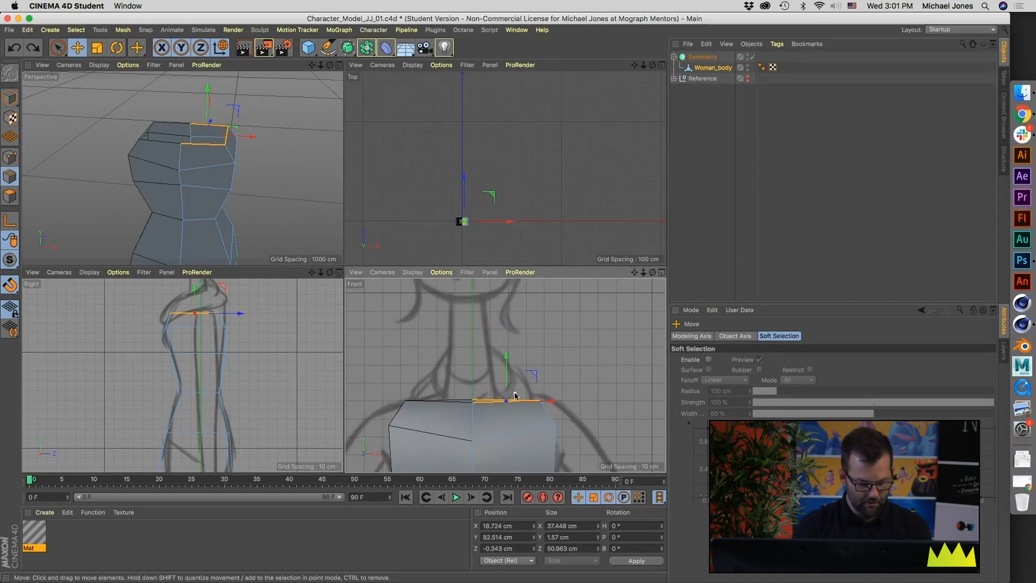
pyautogui.press('t')
pyautogui.moveTo(507, 356); pyautogui.dragTo(509, 406)
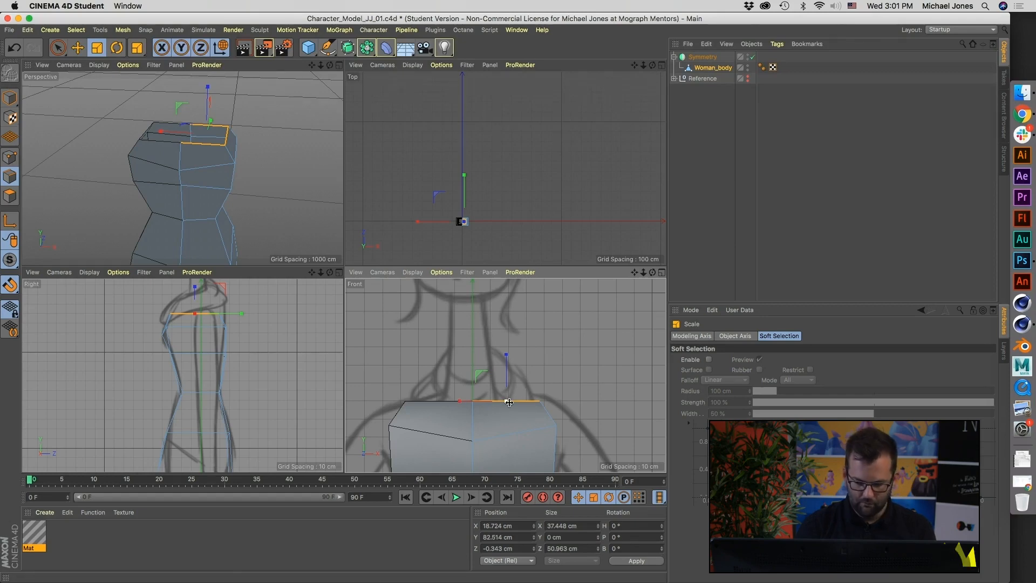
# Step: Extrude the selected border edges upward and inward from the shoulders towards the neck
pyautogui.press('m')
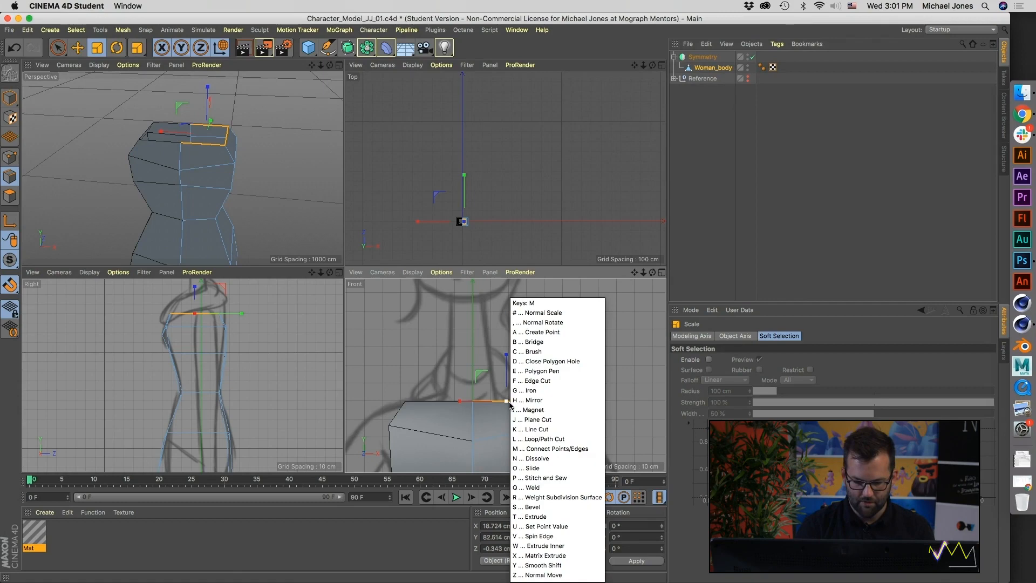
pyautogui.press('t')
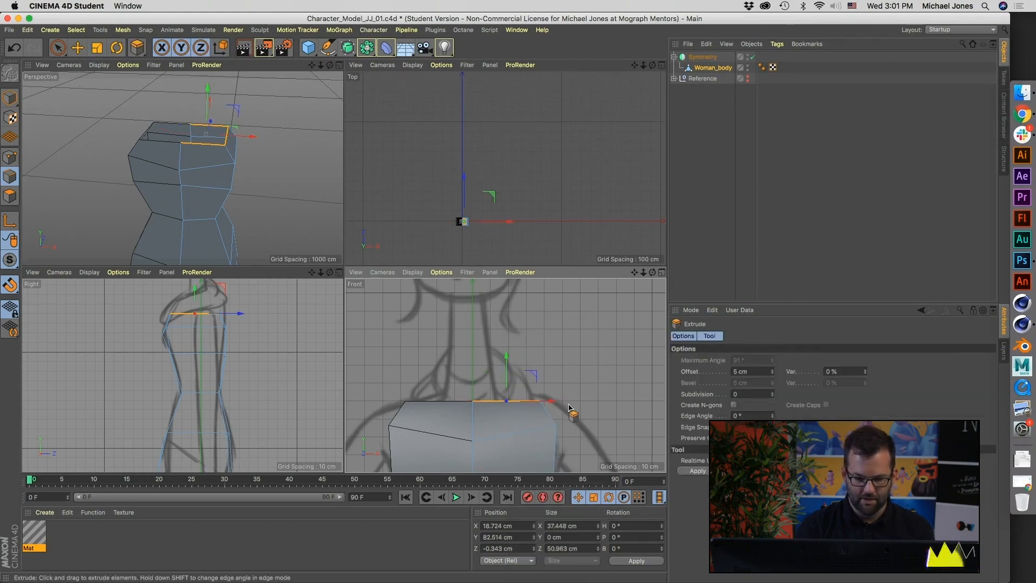
pyautogui.moveTo(587, 370); pyautogui.dragTo(527, 378)
# Step: Narrow the extruded edges to about 16.3 cm along X and move them to about X 8.4 cm, Y 89.6 cm
pyautogui.press('t')
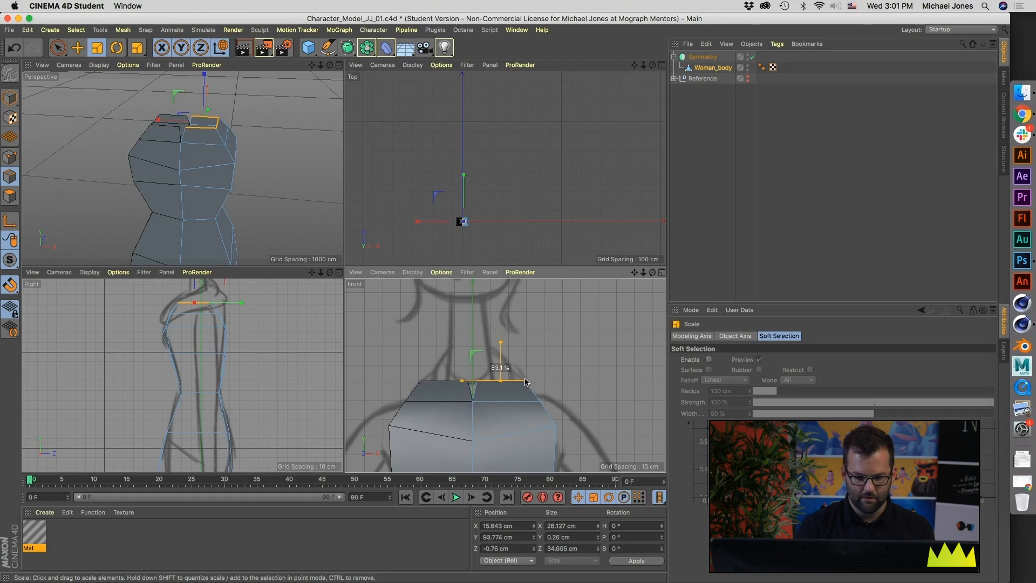
pyautogui.press('super+z')
pyautogui.moveTo(455, 383); pyautogui.dragTo(517, 384)
pyautogui.press('e')
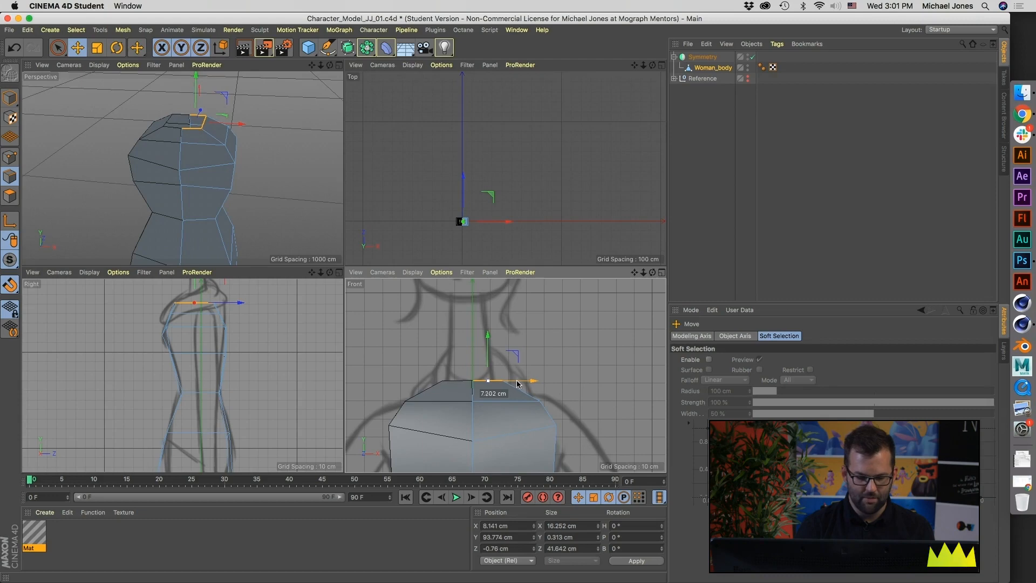
pyautogui.moveTo(492, 355); pyautogui.dragTo(492, 362)
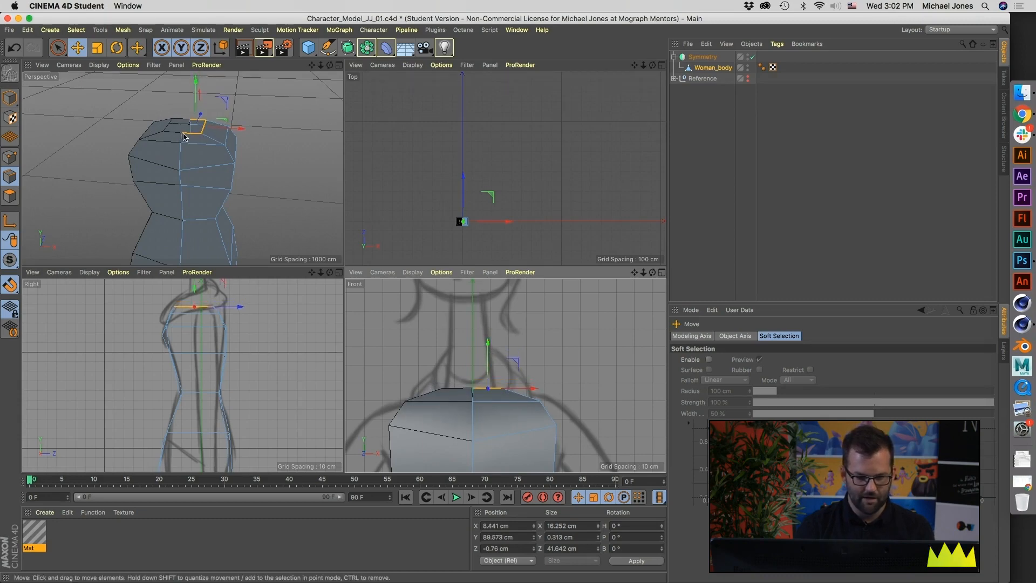
# Step: Narrow the extruded edges further to about 14.1 cm along X and lower them to about Y 86.3 cm
pyautogui.press('t')
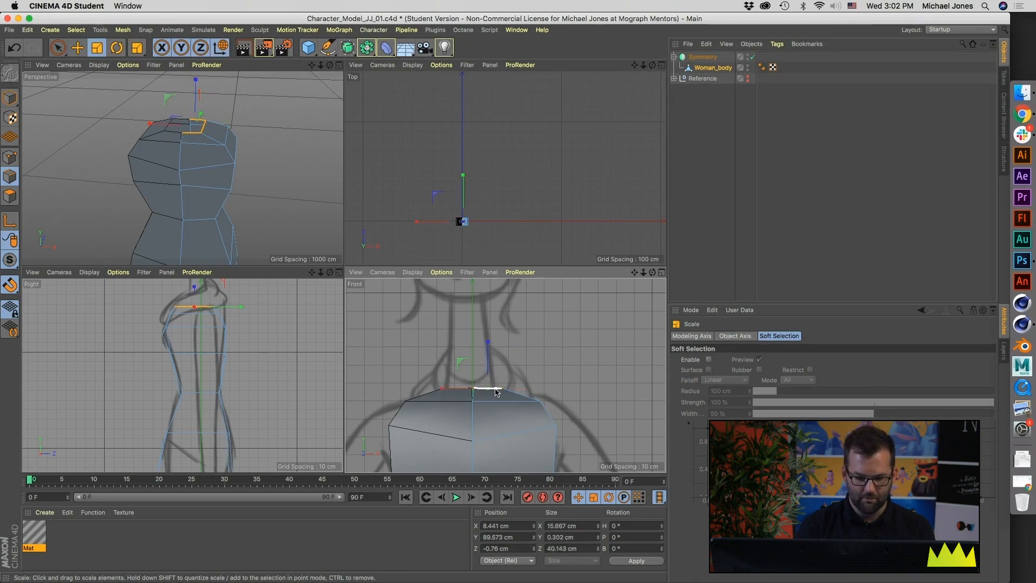
pyautogui.moveTo(440, 388); pyautogui.dragTo(445, 388)
pyautogui.press('e')
pyautogui.moveTo(488, 354); pyautogui.dragTo(489, 357)
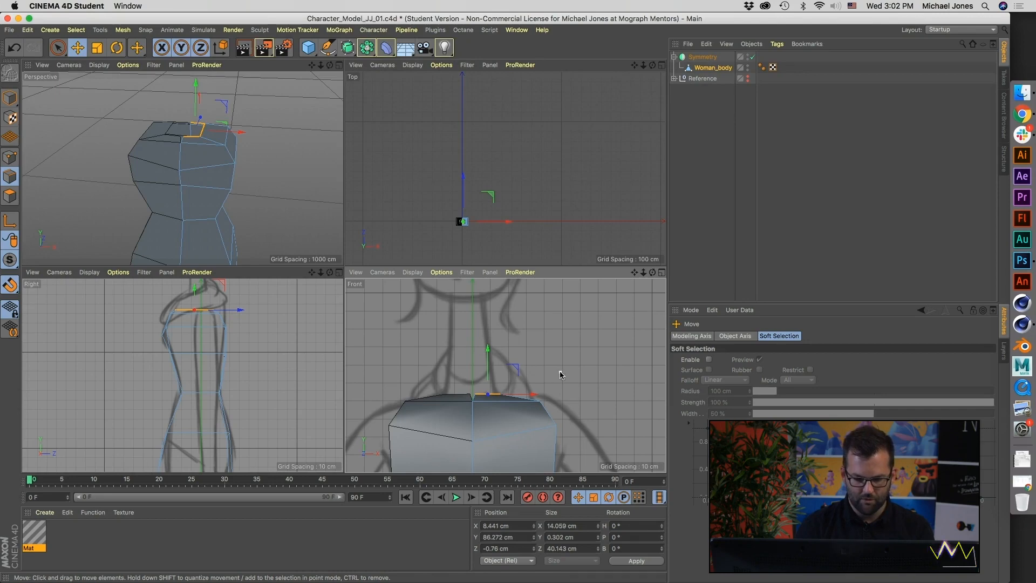
# Step: Extrude the border edges again towards the neck by about 5.5 cm
pyautogui.press('d')
pyautogui.moveTo(569, 374); pyautogui.dragTo(584, 375)
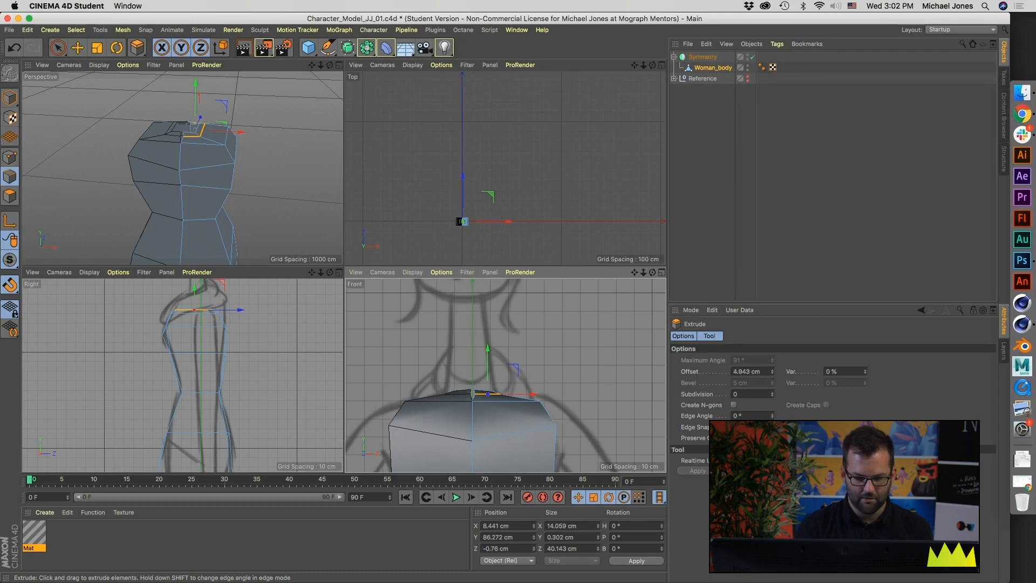
pyautogui.moveTo(580, 375); pyautogui.dragTo(532, 389)
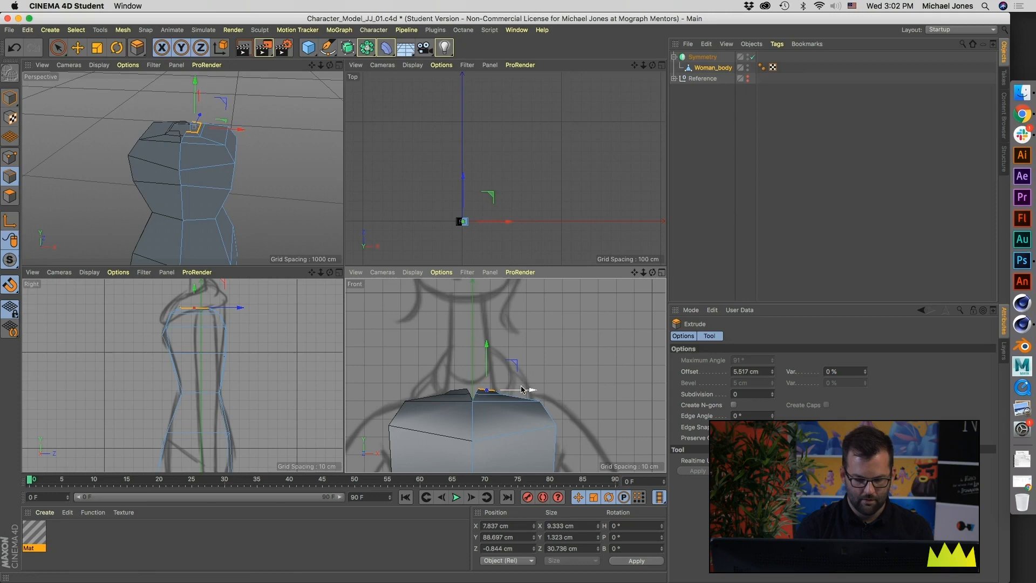
# Step: Flatten the newly extruded neck edges vertically to a height of 0 cm
pyautogui.keyDown('alt'); pyautogui.moveTo(207, 143); pyautogui.dragTo(231, 134, button='right'); pyautogui.keyUp('alt')
pyautogui.keyDown('alt'); pyautogui.moveTo(231, 135); pyautogui.dragTo(222, 167, button='middle'); pyautogui.keyUp('alt')
pyautogui.keyDown('alt'); pyautogui.moveTo(221, 167); pyautogui.dragTo(200, 138); pyautogui.keyUp('alt')
pyautogui.press('t')
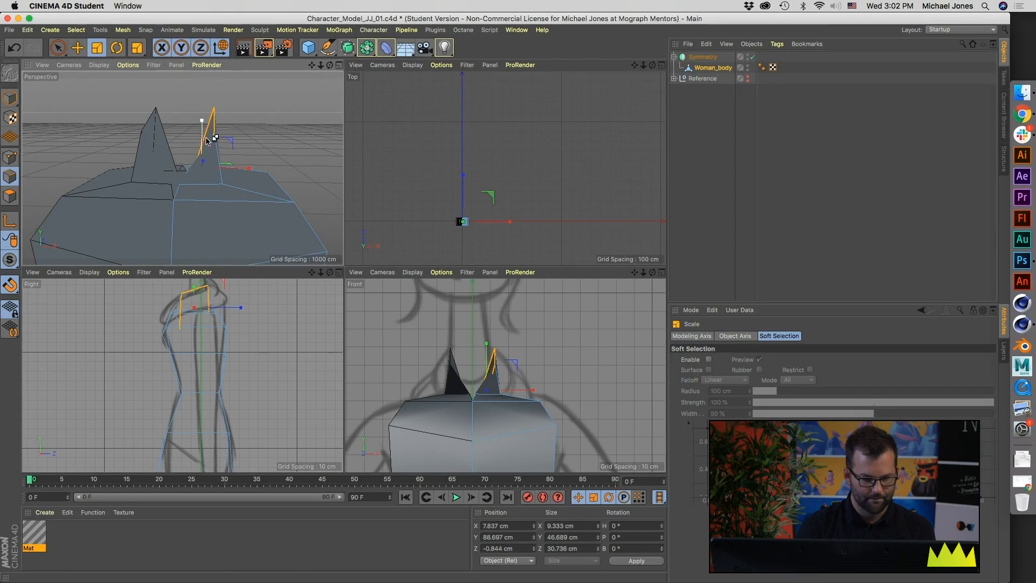
pyautogui.press('super+z')
pyautogui.moveTo(484, 335); pyautogui.dragTo(490, 393)
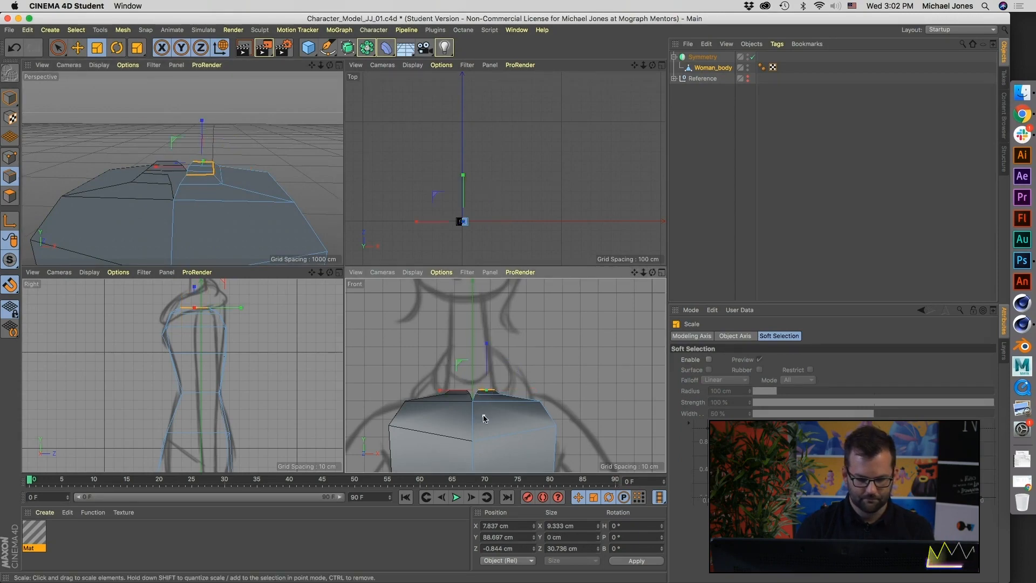
# Step: Select the six seam points at the front and back of the neck opening and scale them along X to a width of 0 cm
pyautogui.click(10, 159)
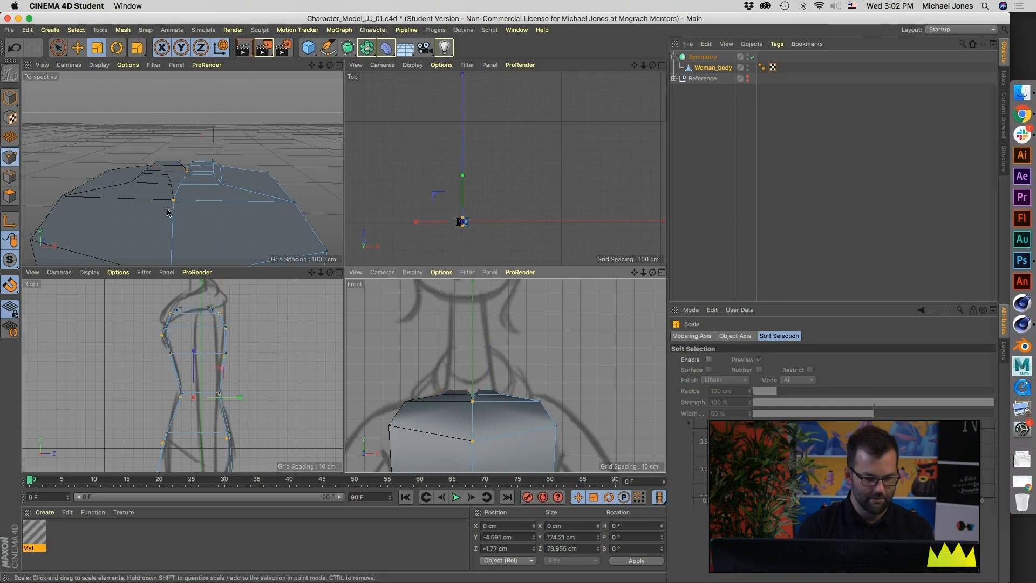
pyautogui.click(179, 187)
pyautogui.moveTo(173, 200)
pyautogui.keyDown('alt'); pyautogui.mouseDown()
pyautogui.moveTo(192, 216)
pyautogui.moveTo(198, 196)
pyautogui.moveTo(277, 185)
pyautogui.moveTo(172, 197)
pyautogui.mouseUp(); pyautogui.keyUp('alt')
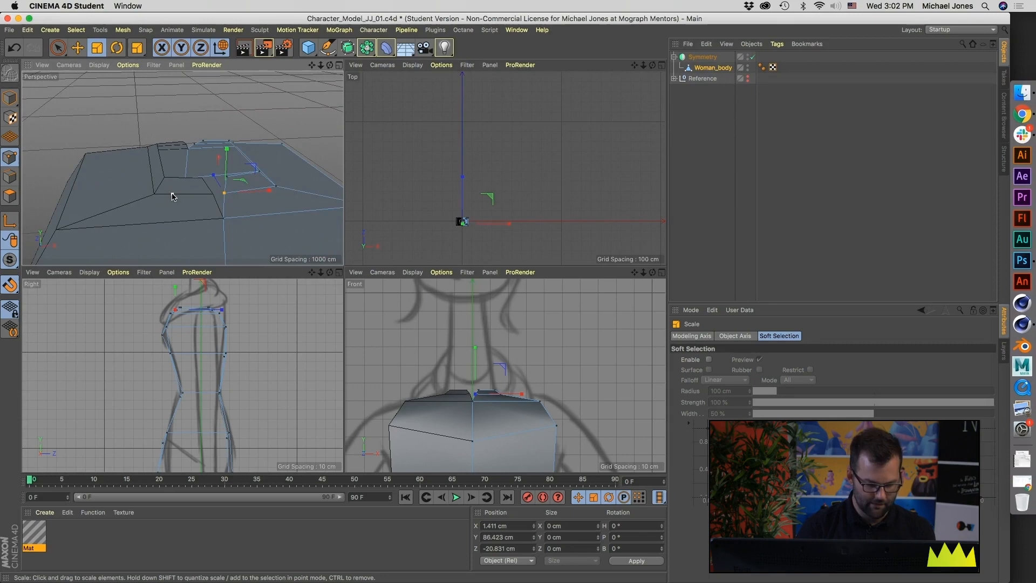
pyautogui.click(223, 218)
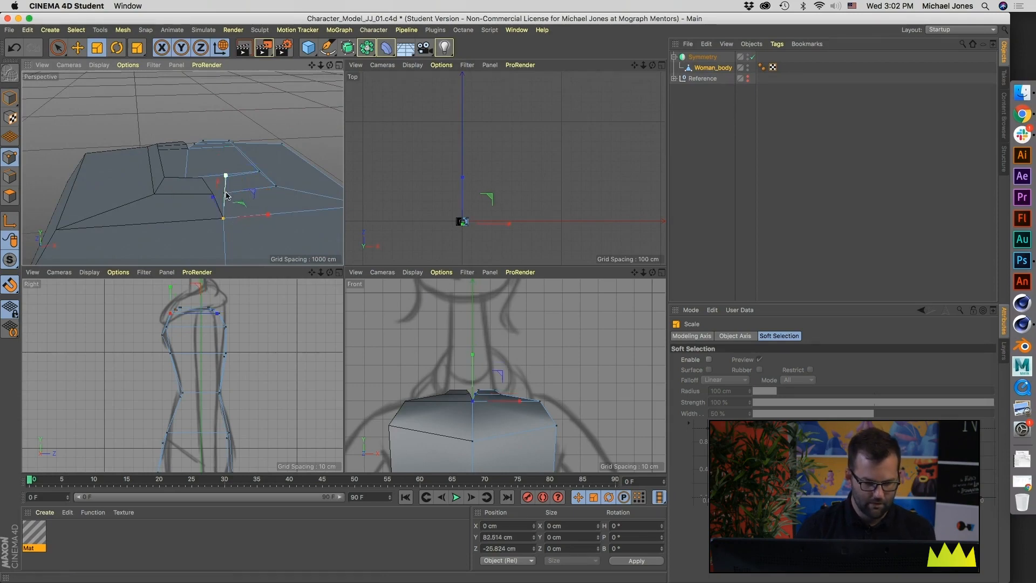
pyautogui.press('e')
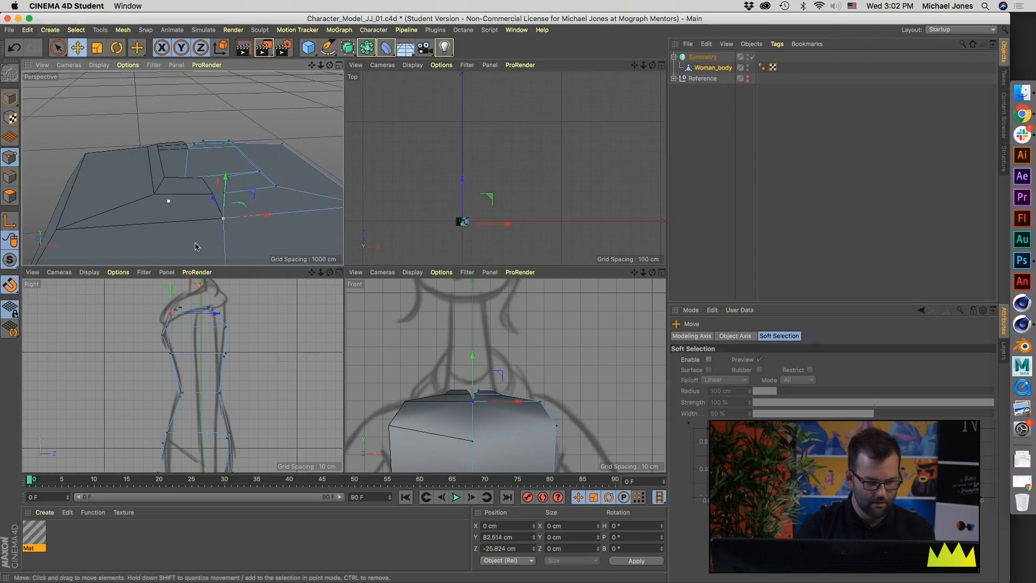
pyautogui.middleClick(232, 209)
pyautogui.keyDown('alt'); pyautogui.moveTo(399, 344); pyautogui.dragTo(456, 344); pyautogui.keyUp('alt')
pyautogui.keyDown('shift'); pyautogui.click(435, 328); pyautogui.keyUp('shift')
pyautogui.keyDown('shift'); pyautogui.click(451, 306); pyautogui.keyUp('shift')
pyautogui.keyDown('alt'); pyautogui.moveTo(417, 305); pyautogui.dragTo(419, 265); pyautogui.keyUp('alt')
pyautogui.keyDown('shift'); pyautogui.click(412, 254); pyautogui.keyUp('shift')
pyautogui.keyDown('shift'); pyautogui.click(428, 246); pyautogui.keyUp('shift')
pyautogui.keyDown('shift'); pyautogui.click(446, 239); pyautogui.keyUp('shift')
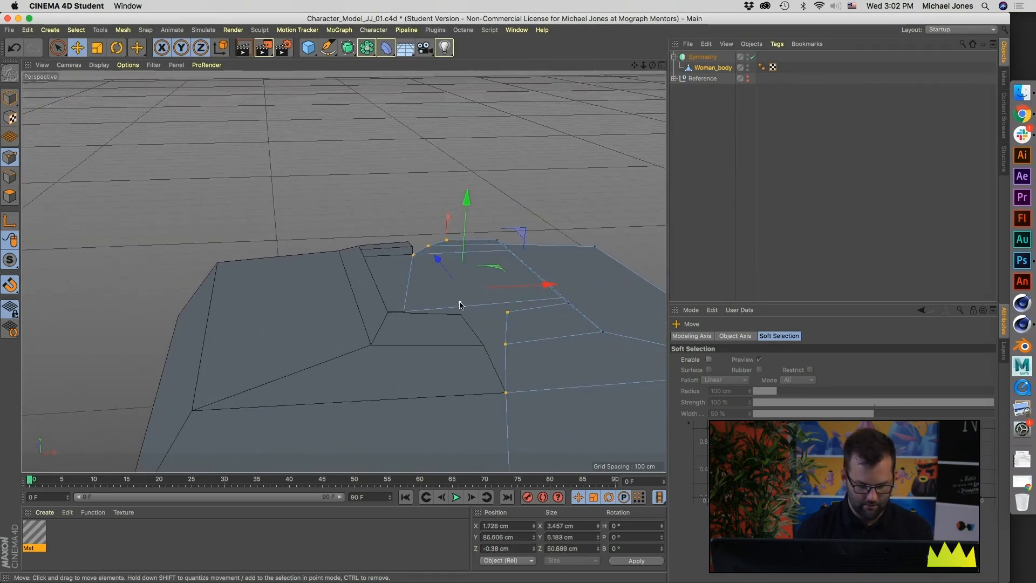
pyautogui.press('t')
pyautogui.moveTo(550, 284); pyautogui.dragTo(283, 302)
pyautogui.keyDown('alt'); pyautogui.moveTo(359, 356); pyautogui.dragTo(467, 346); pyautogui.keyUp('alt')
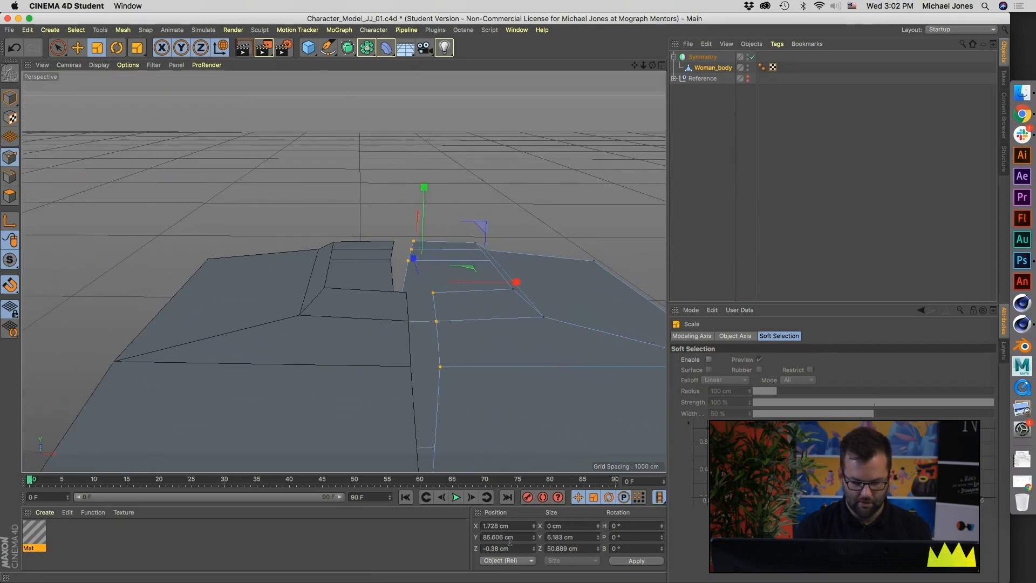
# Step: Move the six selected seam points to X 0 cm and path-select the border points of the neck opening
pyautogui.click(626, 563)
pyautogui.keyDown('alt'); pyautogui.moveTo(467, 355); pyautogui.dragTo(420, 313); pyautogui.keyUp('alt')
pyautogui.press('u')
pyautogui.press('l')
pyautogui.press('u')
pyautogui.press('m')
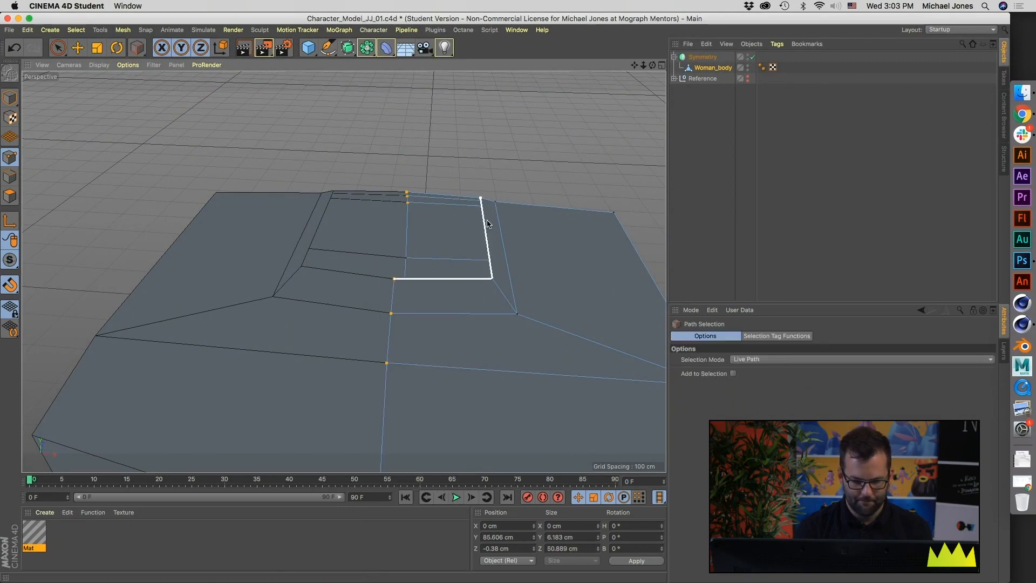
pyautogui.click(430, 199)
pyautogui.keyDown('alt'); pyautogui.moveTo(460, 245); pyautogui.dragTo(397, 319); pyautogui.keyUp('alt')
pyautogui.keyDown('alt'); pyautogui.moveTo(396, 319); pyautogui.dragTo(318, 333, button='right'); pyautogui.keyUp('alt')
pyautogui.keyDown('alt'); pyautogui.moveTo(319, 334); pyautogui.dragTo(343, 281); pyautogui.keyUp('alt')
pyautogui.press('F5')
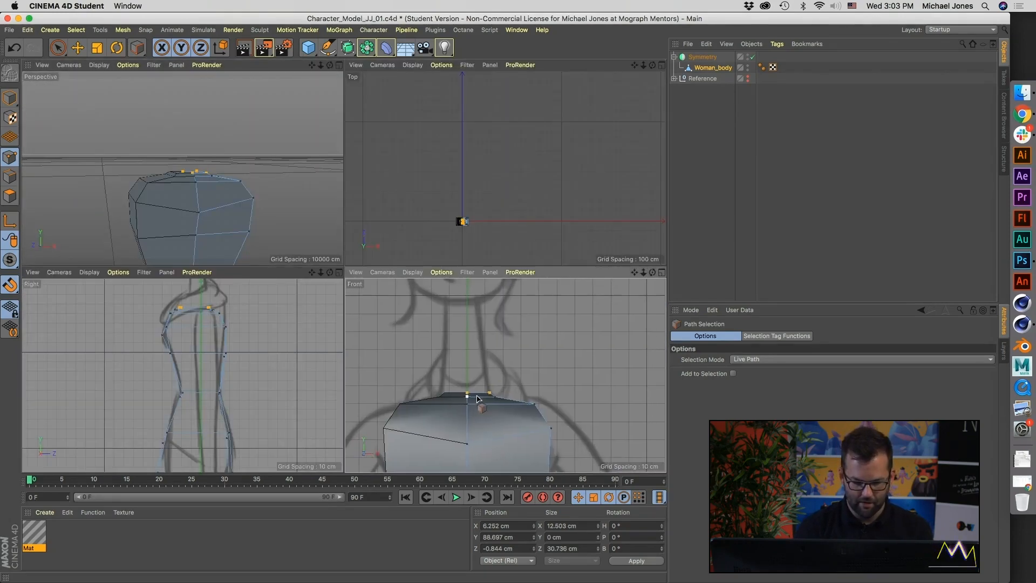
# Step: Extrude the neck opening's border edges upward to about Y 143 cm to form the neck
pyautogui.scroll(2, 488, 407)
pyautogui.press('u')
pyautogui.press('l')
pyautogui.click(9, 176)
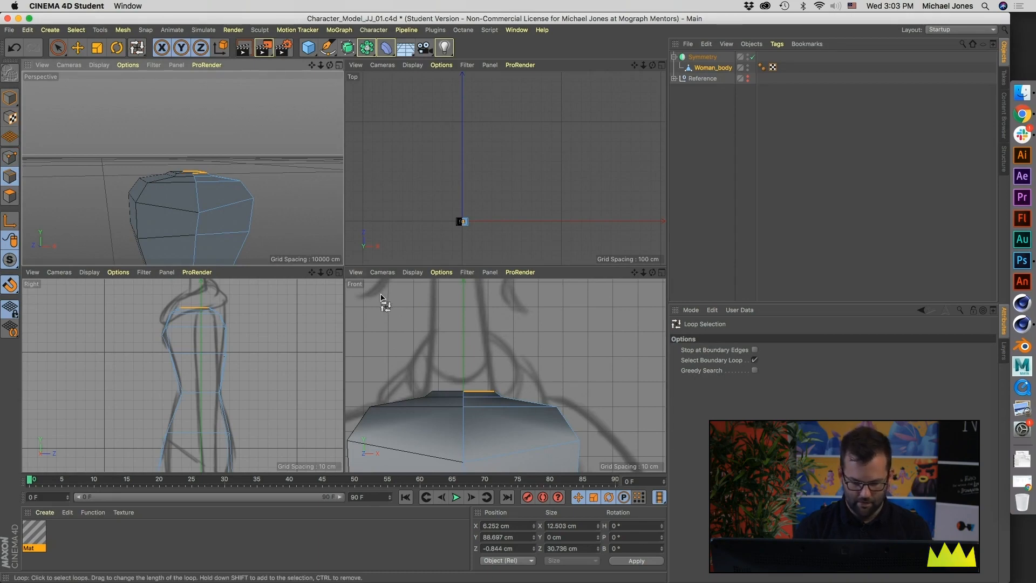
pyautogui.press('e')
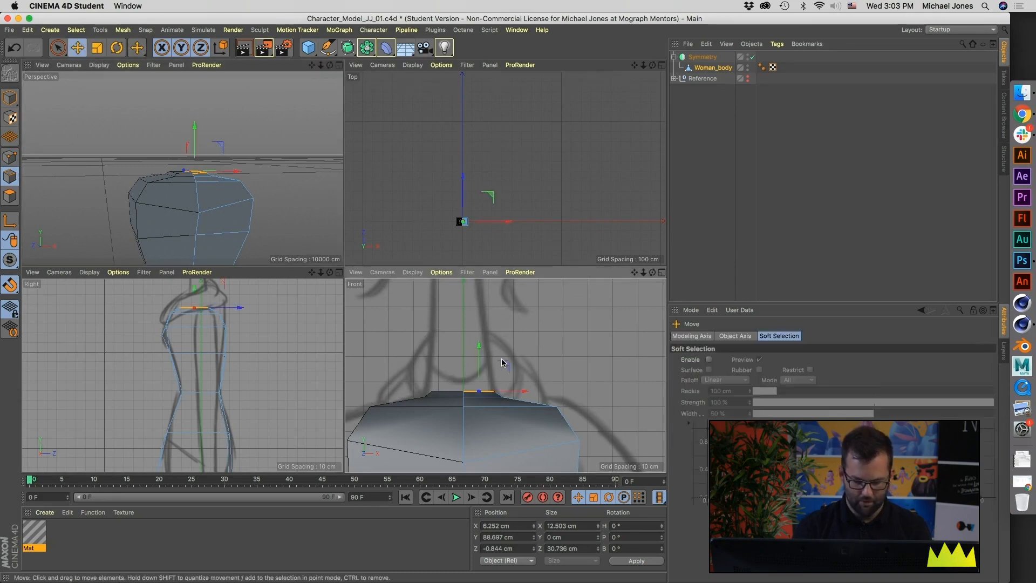
pyautogui.keyDown('ctrl'); pyautogui.moveTo(478, 351); pyautogui.dragTo(479, 245); pyautogui.keyUp('ctrl')
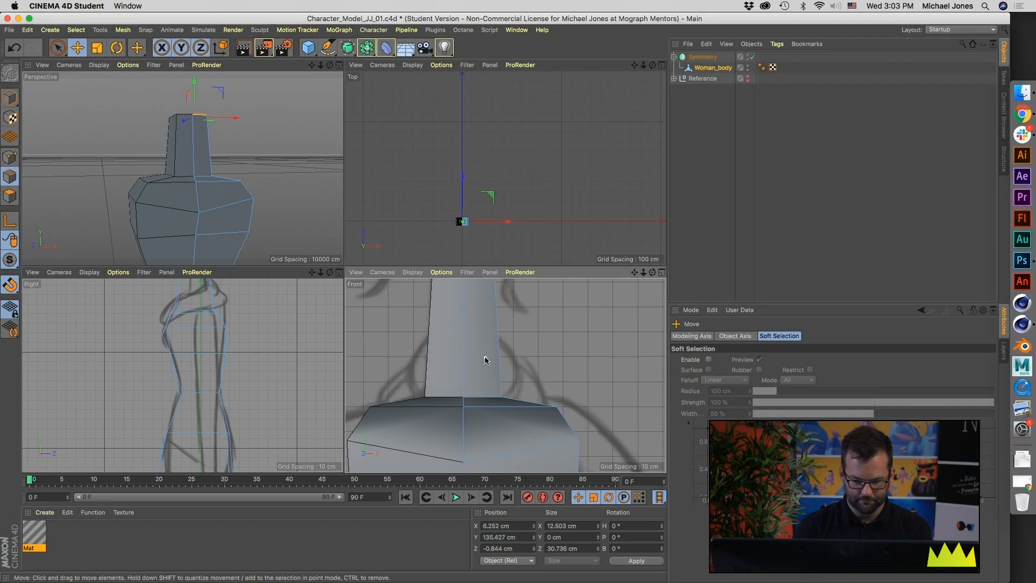
pyautogui.keyDown('alt'); pyautogui.moveTo(483, 336); pyautogui.dragTo(479, 418, button='middle'); pyautogui.keyUp('alt')
pyautogui.moveTo(473, 334); pyautogui.dragTo(470, 320)
# Step: Inspect the extruded neck around its side edge and compare it with the front and side sketches
pyautogui.keyDown('alt'); pyautogui.moveTo(495, 456); pyautogui.dragTo(476, 429, button='middle'); pyautogui.keyUp('alt')
pyautogui.keyDown('alt'); pyautogui.moveTo(476, 428); pyautogui.dragTo(444, 403); pyautogui.keyUp('alt')
pyautogui.press('super+shift+z')
pyautogui.middleClick(254, 225)
pyautogui.keyDown('alt'); pyautogui.moveTo(263, 217); pyautogui.dragTo(217, 226); pyautogui.keyUp('alt')
pyautogui.click(335, 139)
pyautogui.click(334, 144)
pyautogui.keyDown('alt'); pyautogui.moveTo(335, 144); pyautogui.dragTo(270, 199); pyautogui.keyUp('alt')
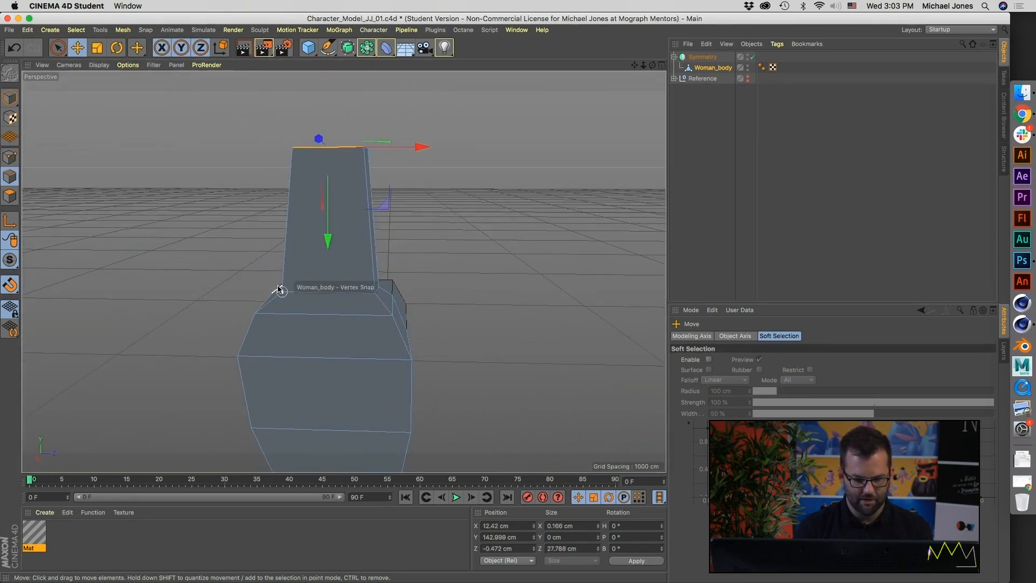
pyautogui.middleClick(304, 354)
pyautogui.scroll(6, 214, 395)
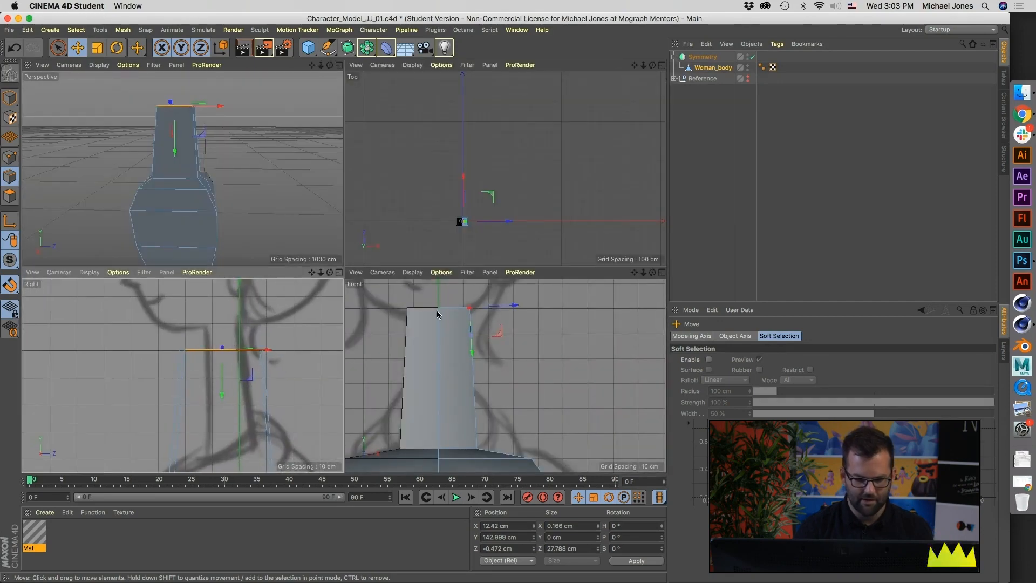
pyautogui.keyDown('alt'); pyautogui.moveTo(443, 368); pyautogui.dragTo(467, 399, button='middle'); pyautogui.keyUp('alt')
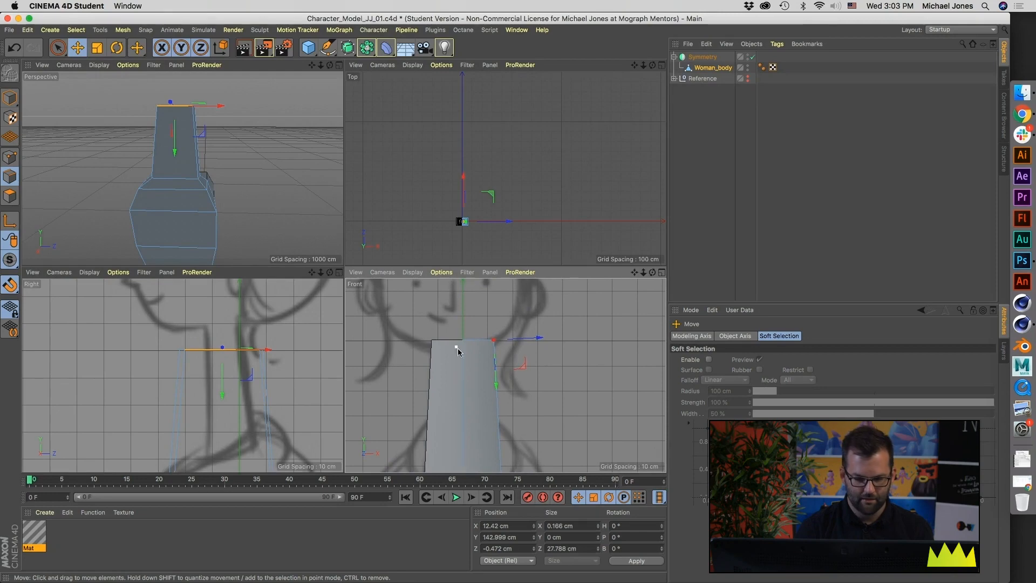
# Step: Select all the edges of the neck's top opening on the modeled half and lower them to about Y 141.4 cm
pyautogui.middleClick(193, 129)
pyautogui.keyDown('alt'); pyautogui.moveTo(193, 129); pyautogui.dragTo(276, 172); pyautogui.keyUp('alt')
pyautogui.click(280, 164)
pyautogui.keyDown('shift'); pyautogui.click(324, 153); pyautogui.keyUp('shift')
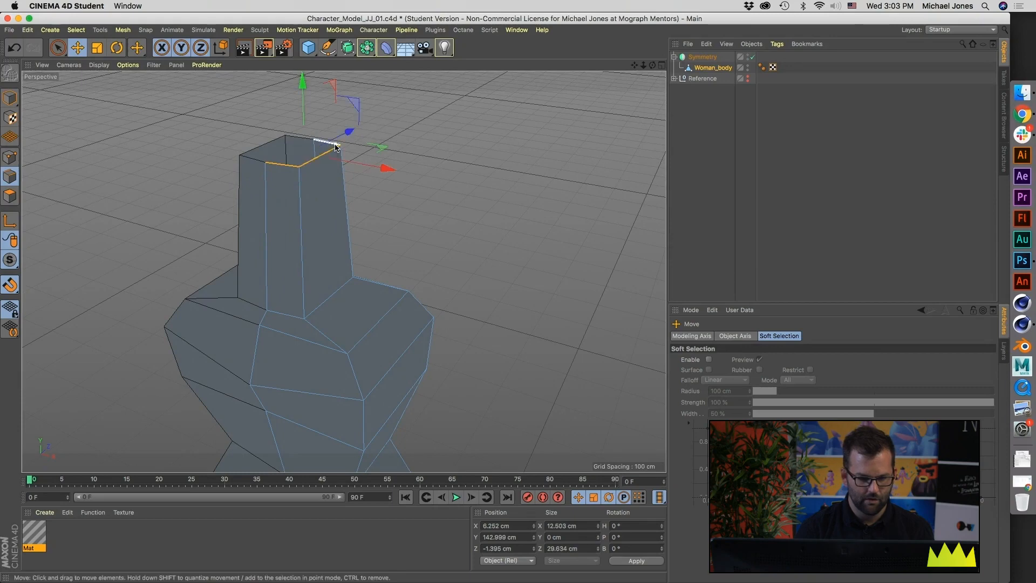
pyautogui.keyDown('shift'); pyautogui.click(335, 147); pyautogui.keyUp('shift')
pyautogui.middleClick(335, 148)
pyautogui.moveTo(221, 314)
pyautogui.mouseDown()
pyautogui.moveTo(224, 287)
pyautogui.moveTo(221, 413)
pyautogui.moveTo(215, 291)
pyautogui.moveTo(225, 393)
pyautogui.moveTo(216, 324)
pyautogui.mouseUp()
pyautogui.moveTo(469, 311); pyautogui.dragTo(474, 311)
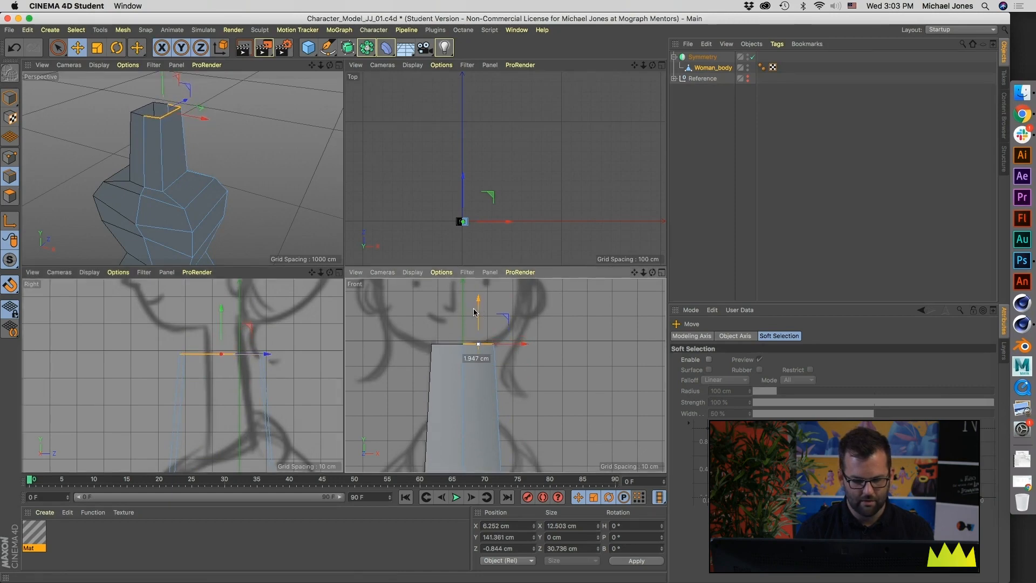
# Step: Compare the neck's height with the full-figure sketches in the Right and Front views
pyautogui.scroll(-10, 214, 381)
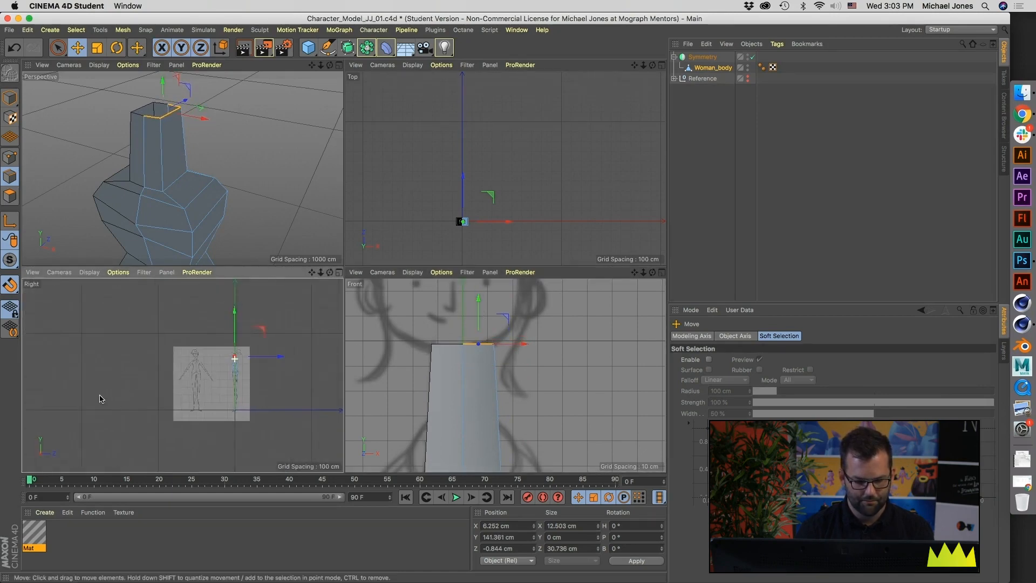
pyautogui.scroll(6, 268, 365)
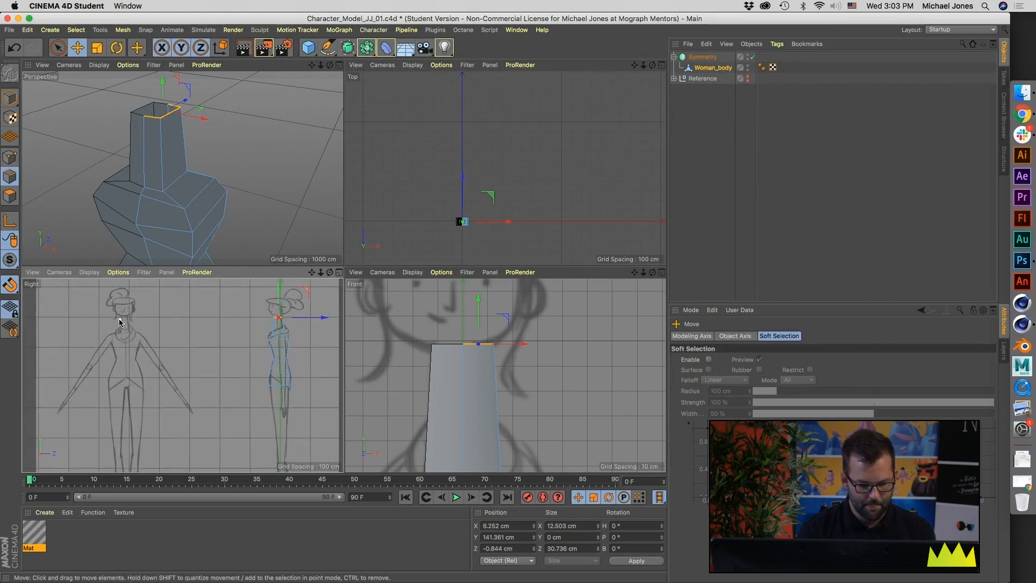
pyautogui.keyDown('alt'); pyautogui.moveTo(249, 320); pyautogui.dragTo(245, 331, button='middle'); pyautogui.keyUp('alt')
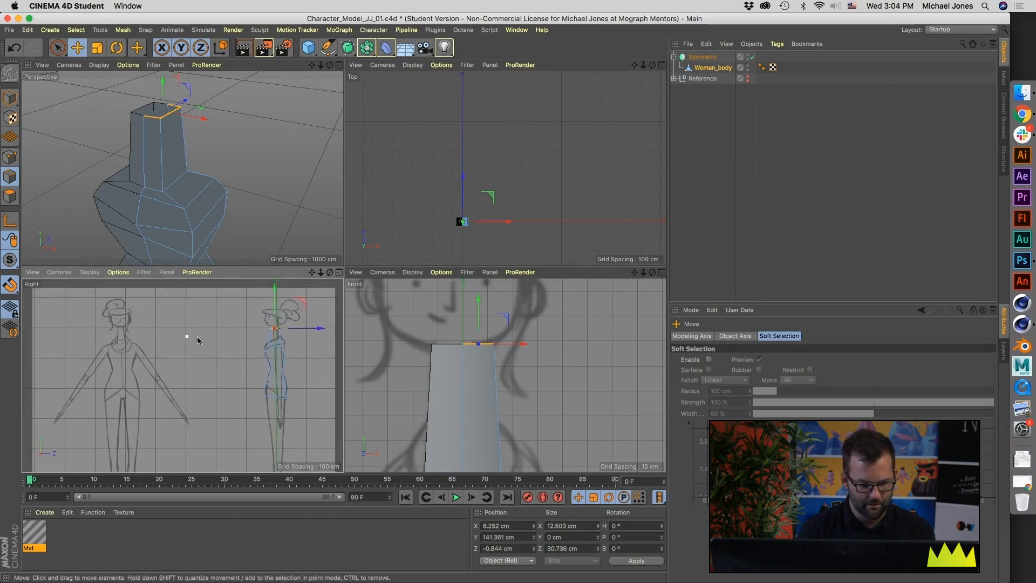
pyautogui.scroll(5, 167, 338)
pyautogui.keyDown('alt'); pyautogui.moveTo(138, 332); pyautogui.dragTo(116, 340, button='middle'); pyautogui.keyUp('alt')
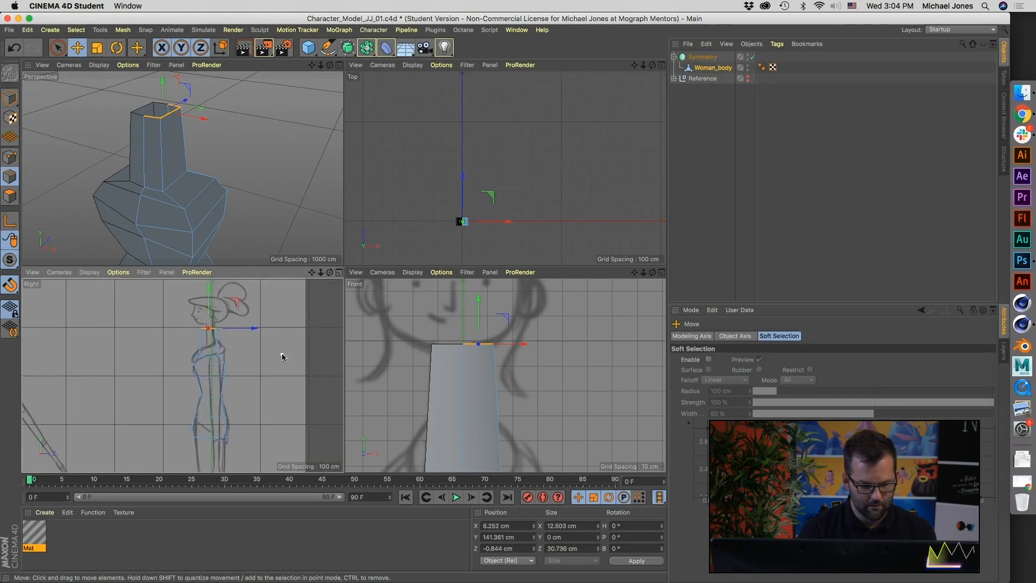
pyautogui.scroll(-3, 282, 356)
pyautogui.scroll(-5, 555, 363)
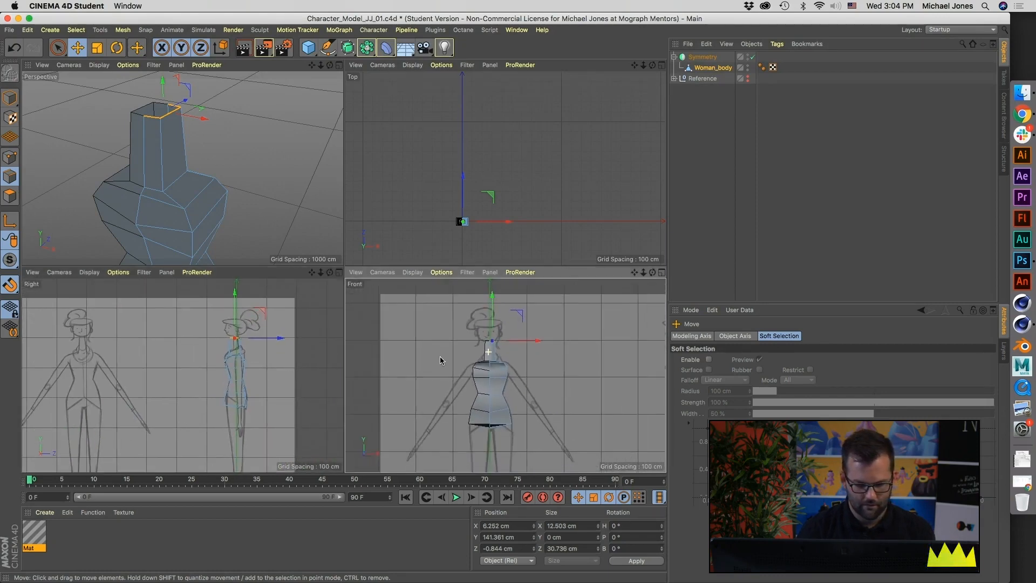
pyautogui.scroll(8, 442, 356)
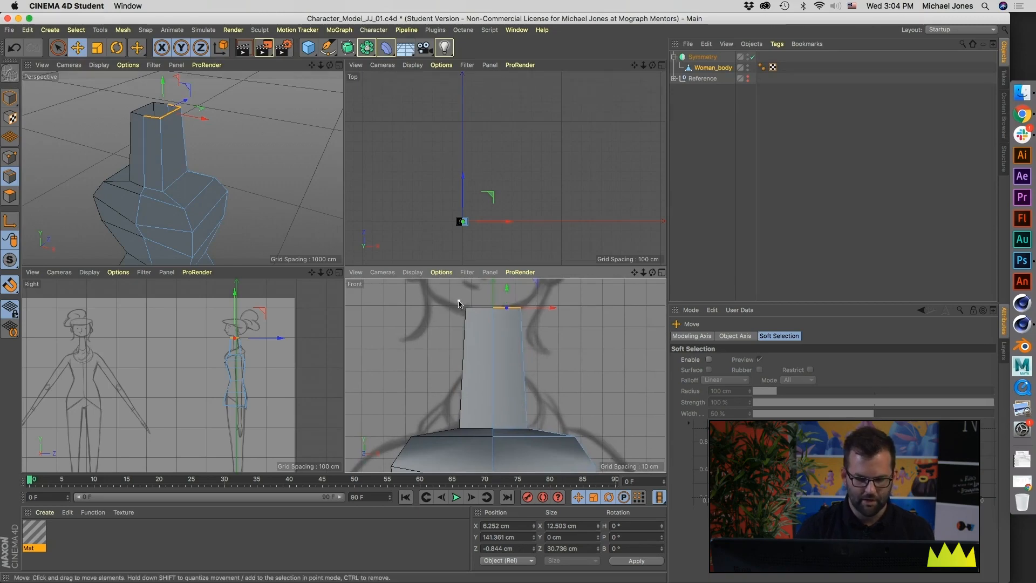
# Step: Set the Front view's display to Lines and lower the neck's top edges to about Y 140.4 cm
pyautogui.click(395, 274)
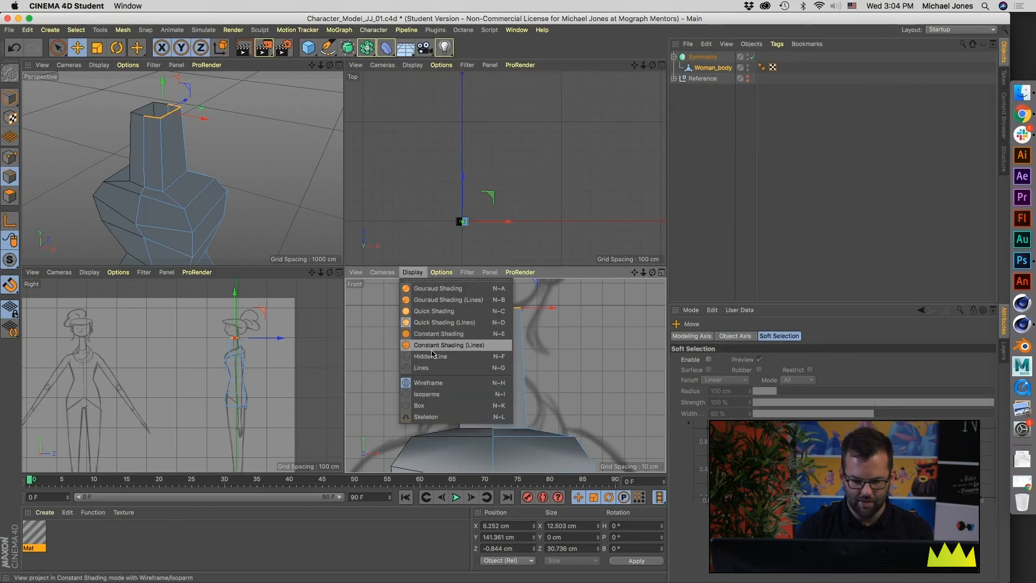
pyautogui.click(432, 367)
pyautogui.keyDown('alt'); pyautogui.moveTo(521, 365); pyautogui.dragTo(487, 375, button='middle'); pyautogui.keyUp('alt')
pyautogui.scroll(5, 222, 353)
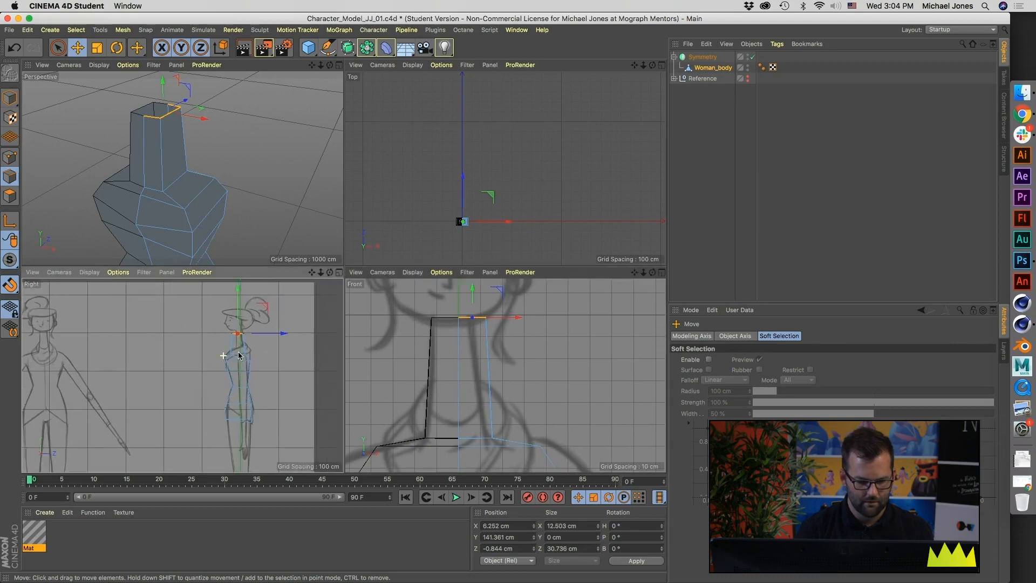
pyautogui.keyDown('alt'); pyautogui.moveTo(183, 374); pyautogui.dragTo(144, 383, button='middle'); pyautogui.keyUp('alt')
pyautogui.scroll(6, 195, 322)
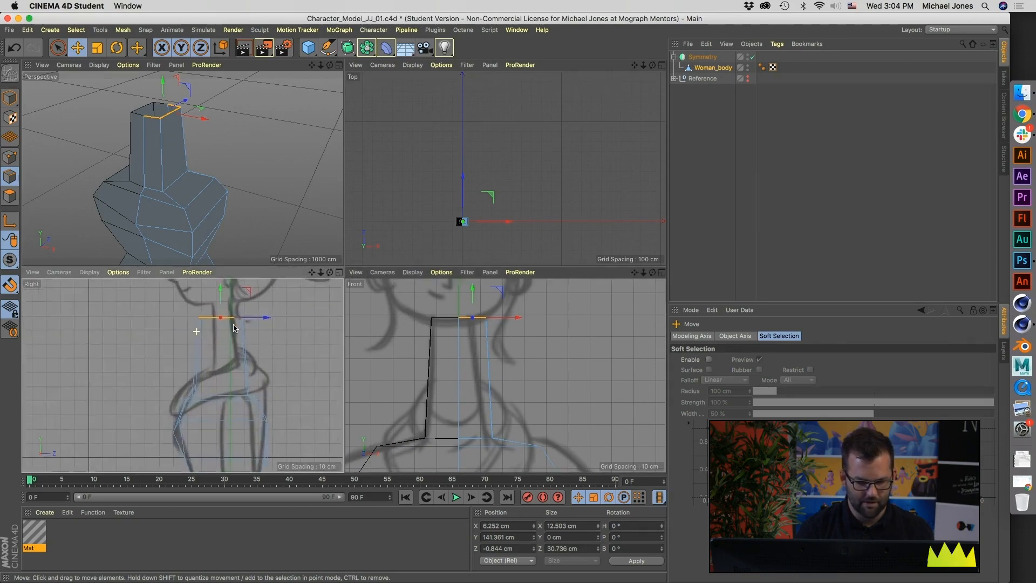
pyautogui.moveTo(472, 295); pyautogui.dragTo(472, 298)
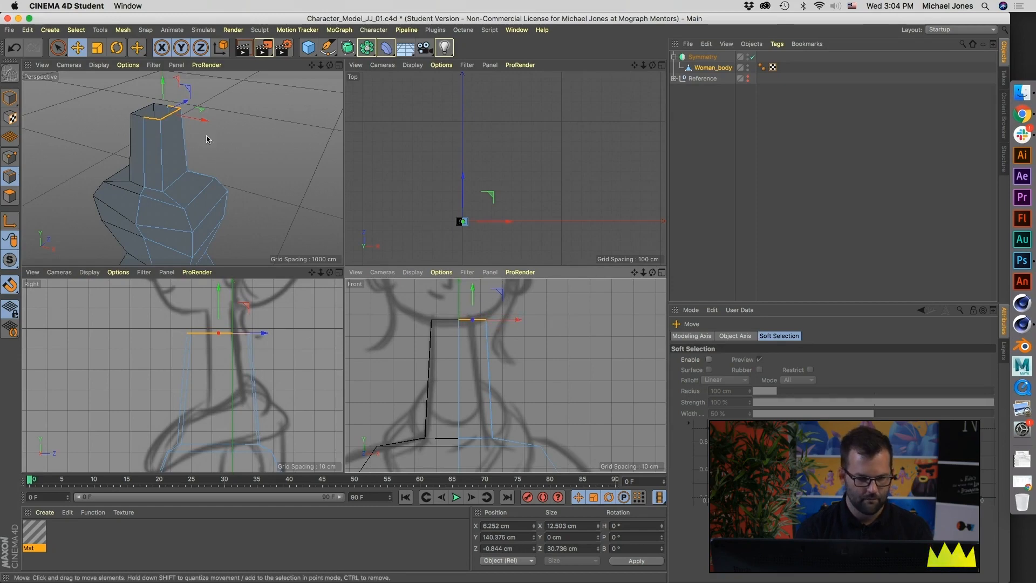
# Step: Select the side edge at the neck's top and move it inward to about X 8 cm
pyautogui.click(267, 123)
pyautogui.click(172, 114)
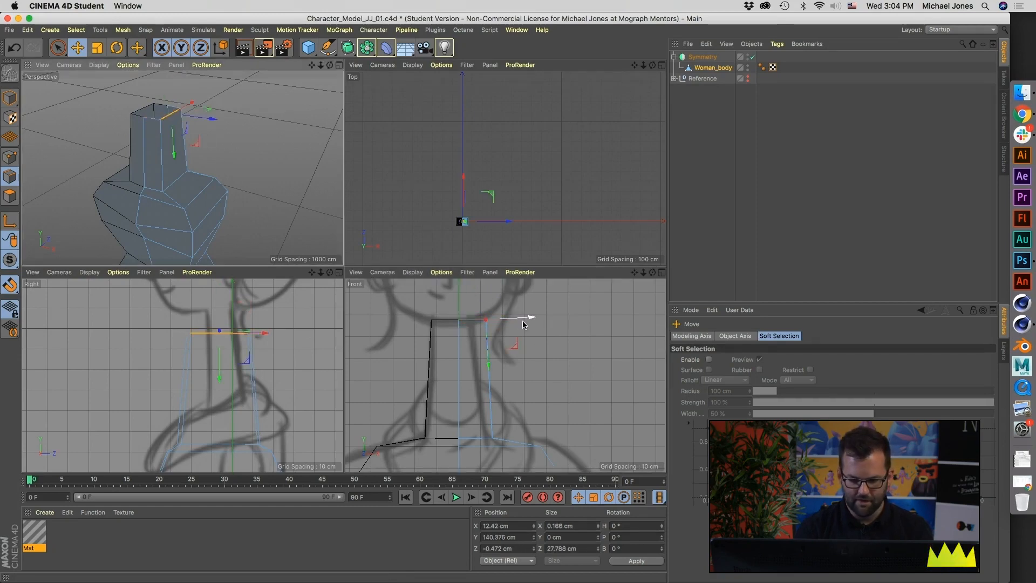
pyautogui.moveTo(524, 322); pyautogui.dragTo(514, 323)
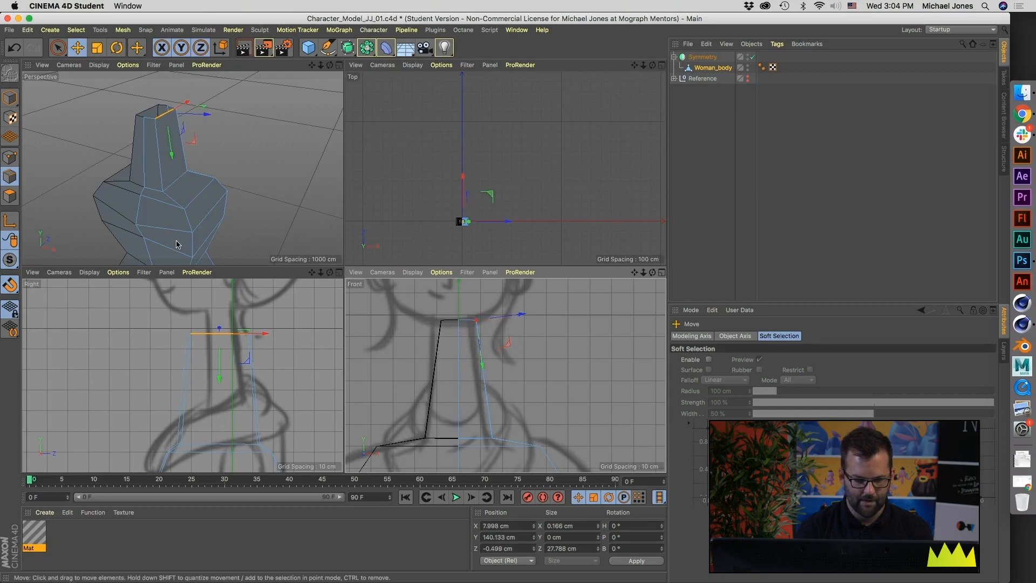
# Step: Using world axes, raise the side edge at the neck's base to about Y 90 cm and move it inward to fit the front sketch
pyautogui.click(178, 178)
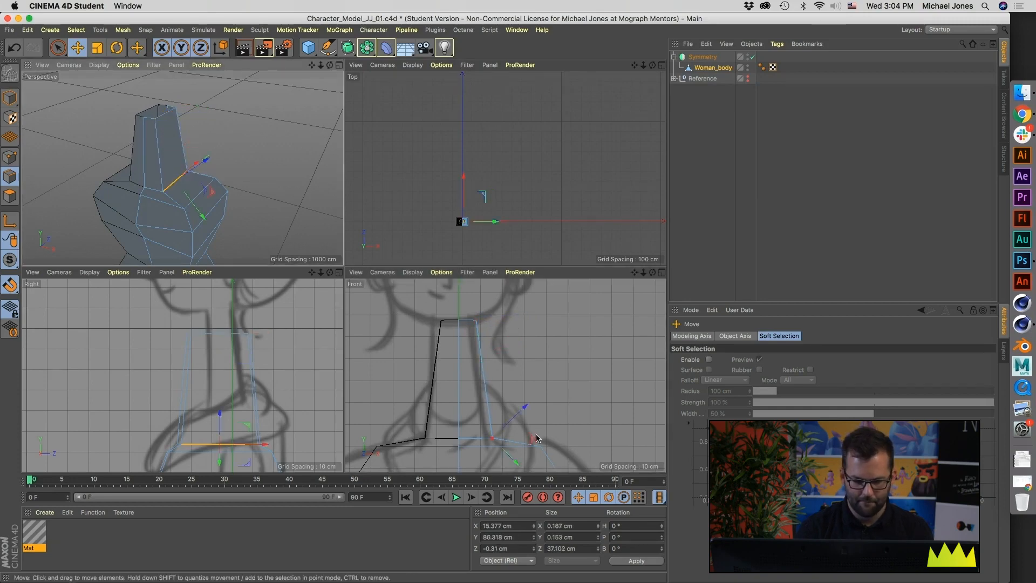
pyautogui.press('w')
pyautogui.press('w')
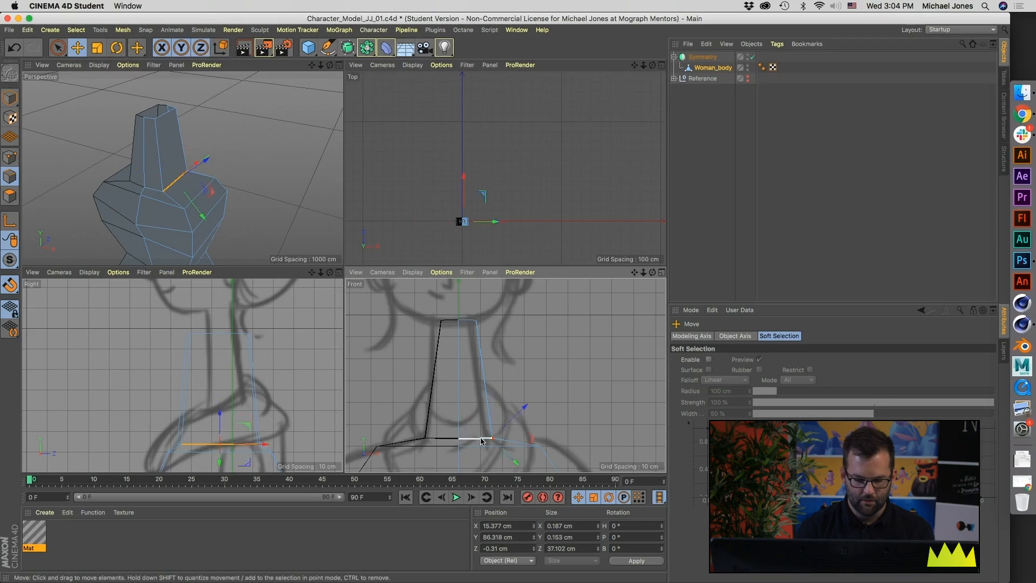
pyautogui.keyDown('alt'); pyautogui.moveTo(524, 441); pyautogui.dragTo(513, 400, button='middle'); pyautogui.keyUp('alt')
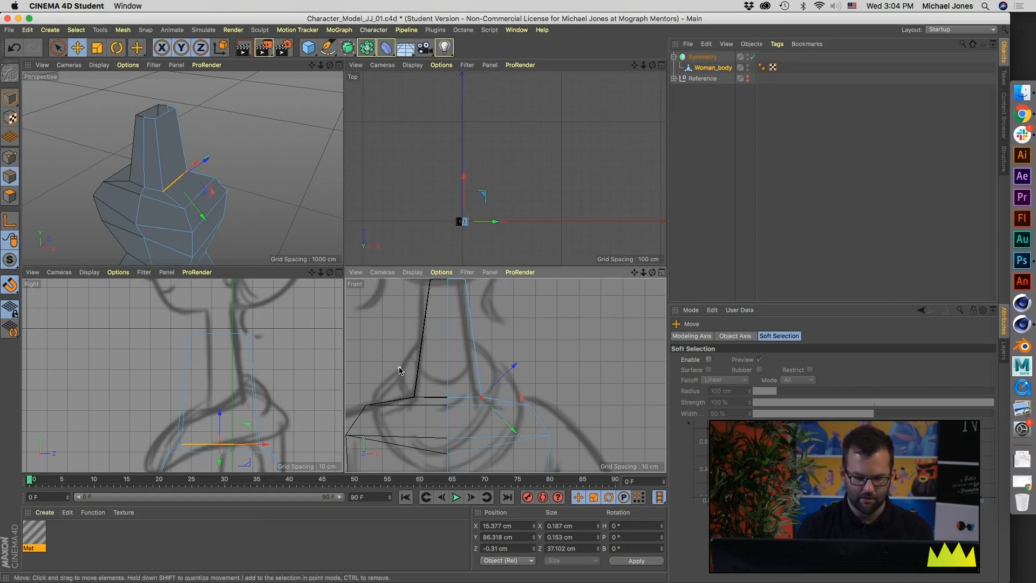
pyautogui.click(221, 50)
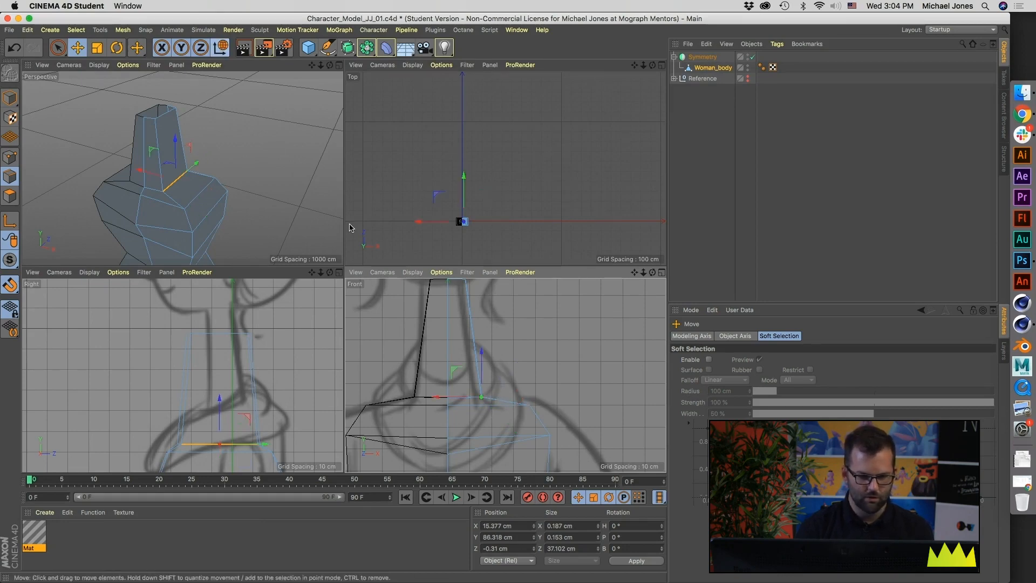
pyautogui.moveTo(480, 360); pyautogui.dragTo(480, 348)
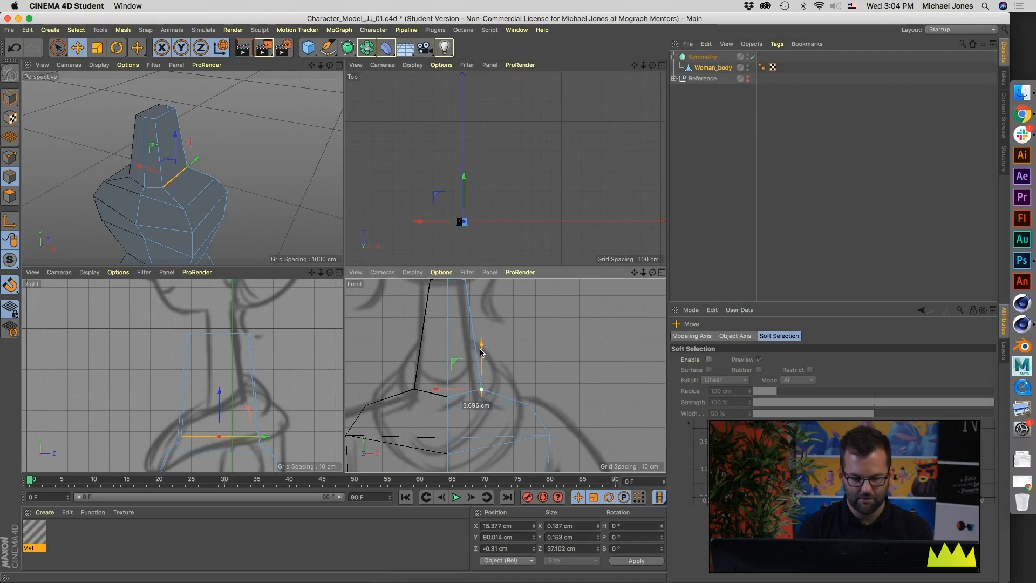
pyautogui.moveTo(457, 387); pyautogui.dragTo(447, 391)
pyautogui.moveTo(168, 173)
pyautogui.keyDown('alt'); pyautogui.mouseDown()
pyautogui.moveTo(97, 167)
pyautogui.moveTo(167, 173)
pyautogui.mouseUp(); pyautogui.keyUp('alt')
pyautogui.click(316, 173)
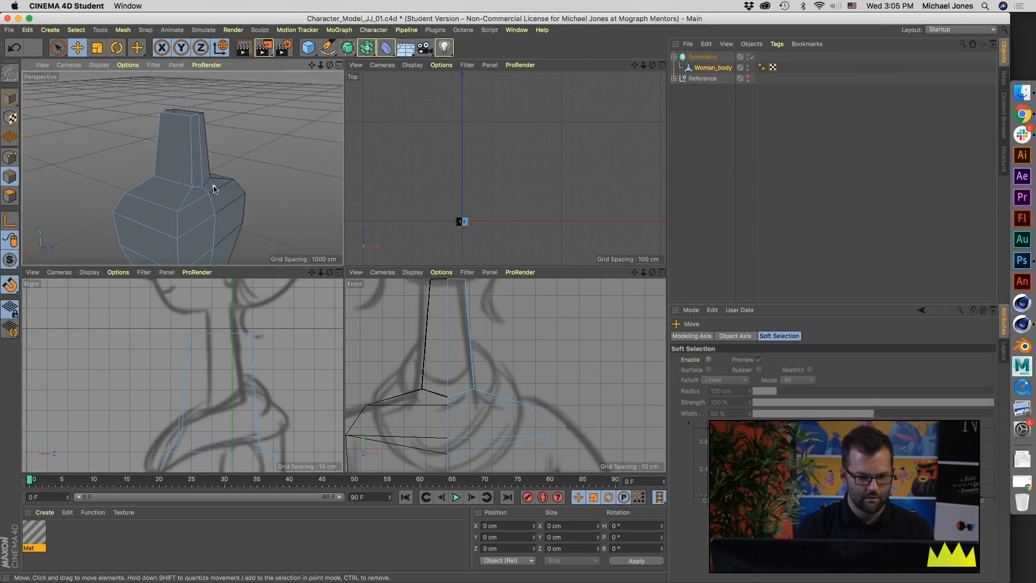
# Step: Raise the back seam point at the neck's base to about Y 90.3 cm, undoing a trial move in depth
pyautogui.click(6, 157)
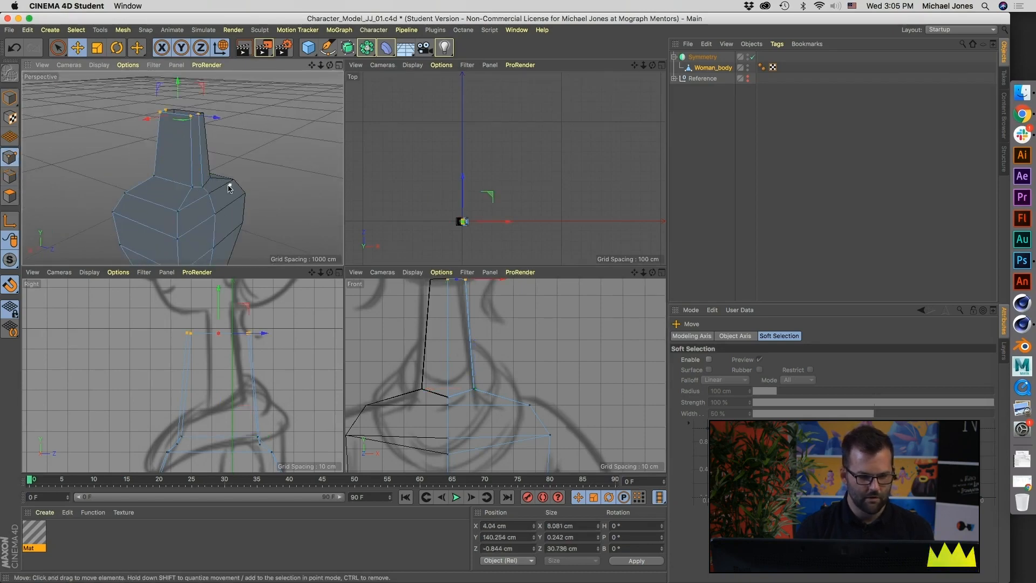
pyautogui.click(203, 183)
pyautogui.moveTo(204, 154); pyautogui.dragTo(203, 154)
pyautogui.moveTo(294, 435); pyautogui.dragTo(280, 435)
pyautogui.press('super+z')
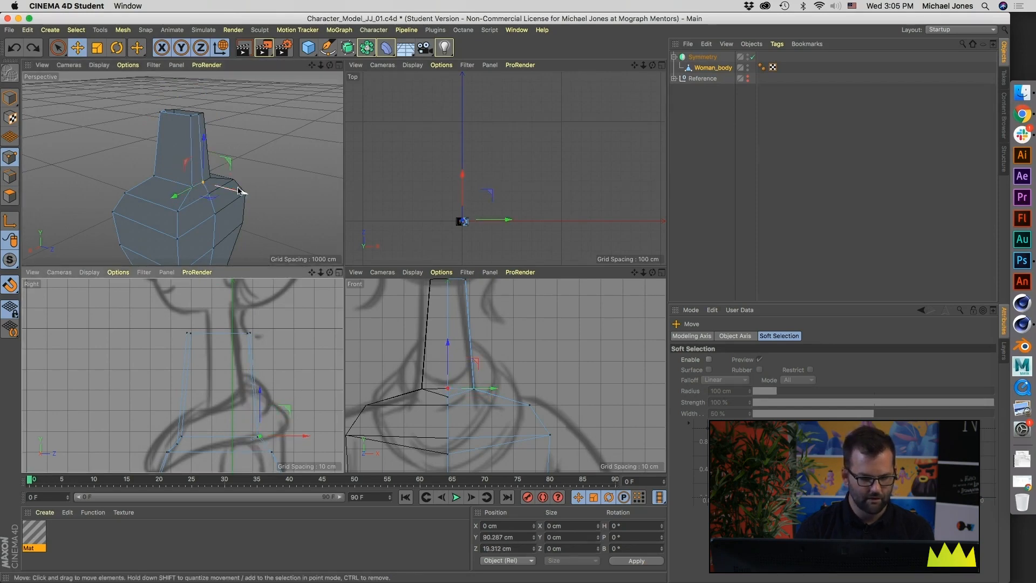
# Step: Move the neck's back base edge forward to the side sketch, and move its back top edge to about Z 5.7 cm
pyautogui.click(10, 177)
pyautogui.click(200, 186)
pyautogui.click(200, 186)
pyautogui.moveTo(266, 437); pyautogui.dragTo(252, 437)
pyautogui.click(193, 115)
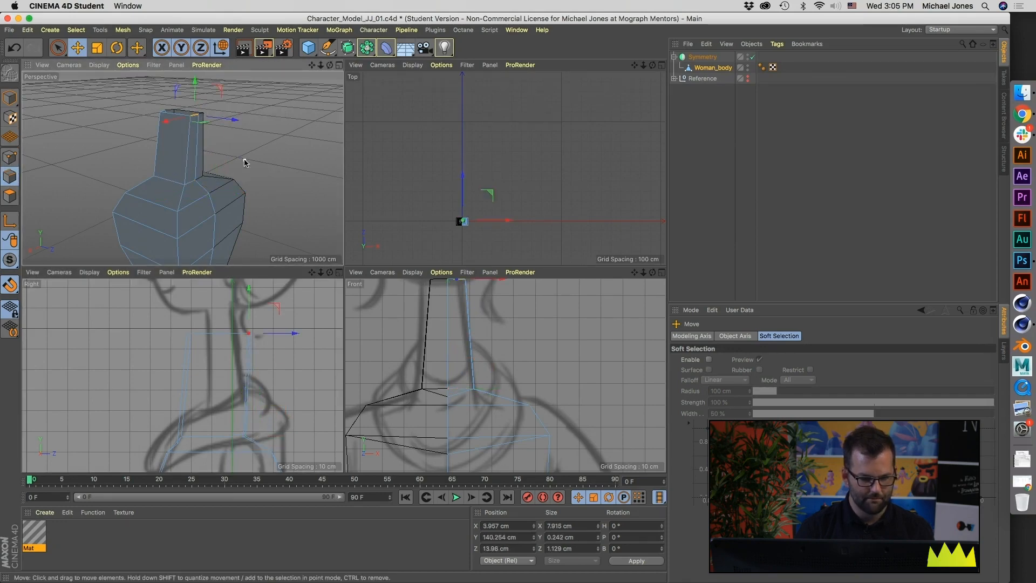
pyautogui.moveTo(281, 339); pyautogui.dragTo(270, 336)
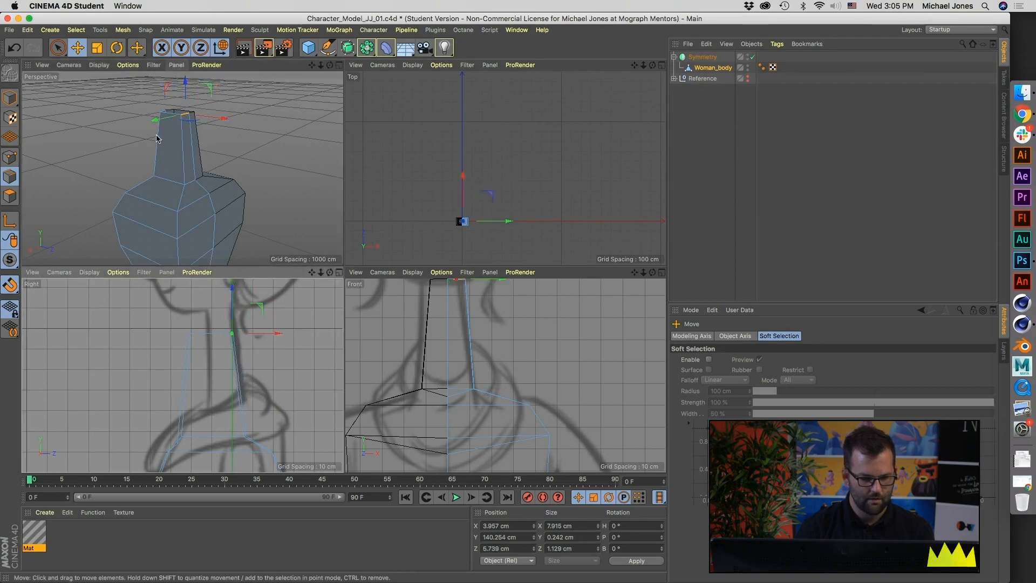
# Step: Select the front edge at the neck's top and move it back to about Z -6.8 cm
pyautogui.keyDown('alt'); pyautogui.moveTo(156, 136); pyautogui.dragTo(261, 143); pyautogui.keyUp('alt')
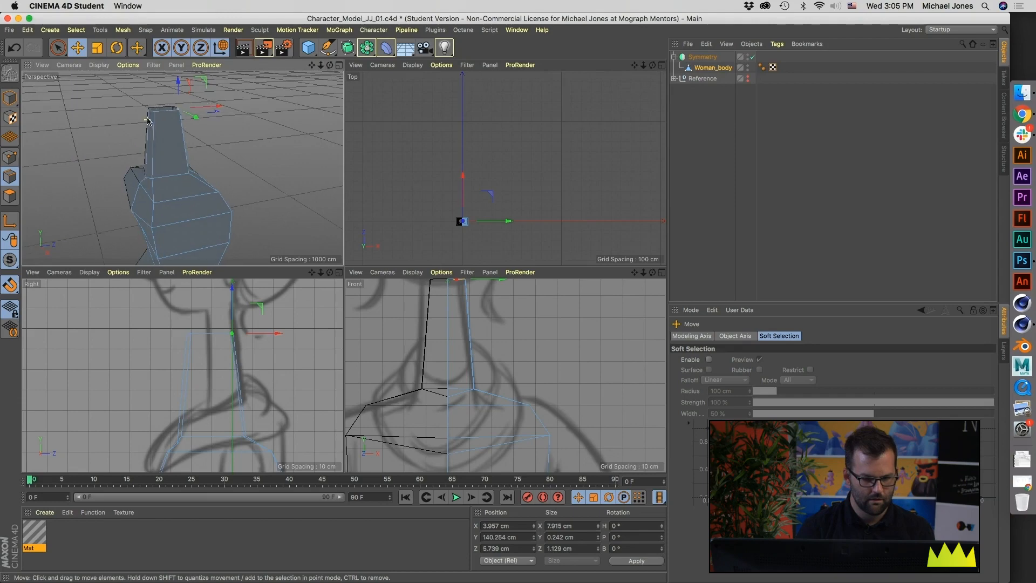
pyautogui.keyDown('alt'); pyautogui.moveTo(150, 112); pyautogui.dragTo(181, 141, button='right'); pyautogui.keyUp('alt')
pyautogui.keyDown('alt'); pyautogui.moveTo(180, 142); pyautogui.dragTo(182, 155, button='middle'); pyautogui.keyUp('alt')
pyautogui.click(157, 124)
pyautogui.moveTo(219, 335); pyautogui.dragTo(235, 339)
# Step: In point mode, raise the front seam point at the neck's base to about Y 90.3 cm and move it back to about Z -8.6 cm
pyautogui.keyDown('alt'); pyautogui.moveTo(185, 235); pyautogui.dragTo(184, 169, button='middle'); pyautogui.keyUp('alt')
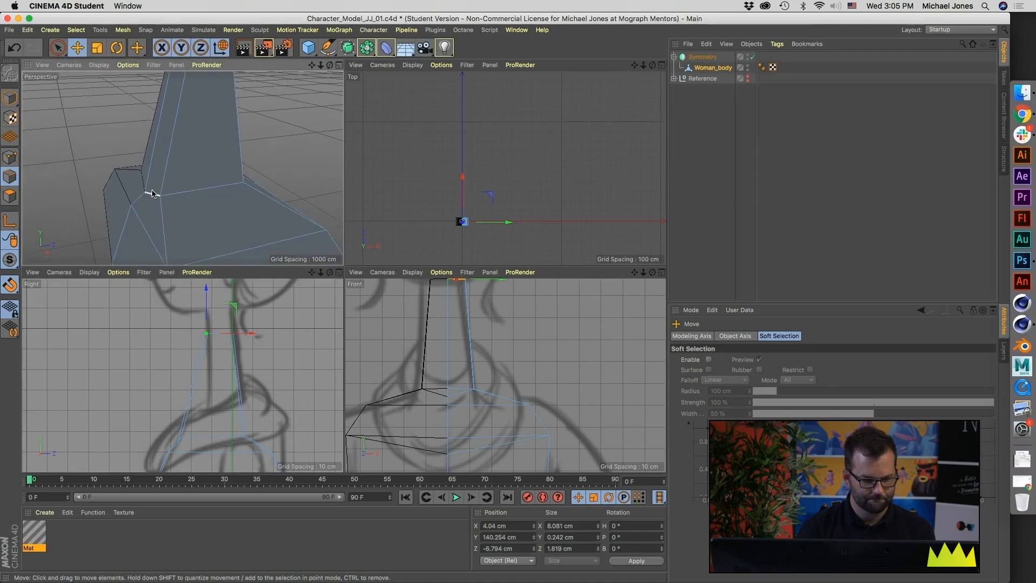
pyautogui.click(10, 157)
pyautogui.click(144, 192)
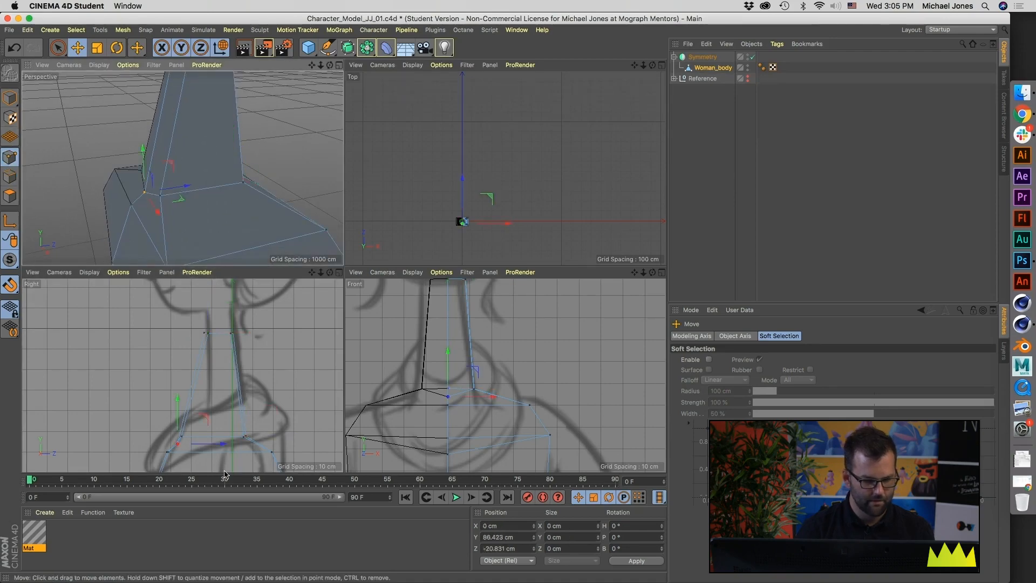
pyautogui.moveTo(182, 399); pyautogui.dragTo(176, 382)
pyautogui.moveTo(176, 175); pyautogui.dragTo(201, 190)
pyautogui.moveTo(197, 409); pyautogui.dragTo(198, 398)
pyautogui.moveTo(447, 319); pyautogui.dragTo(447, 346)
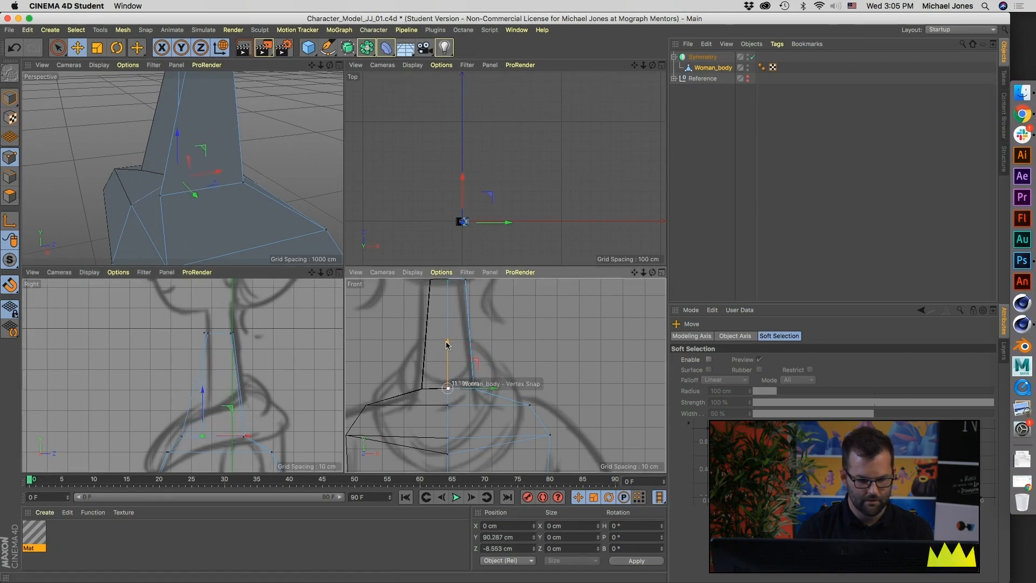
# Step: Move the front side point at the neck's base back to about Z -6.8 cm
pyautogui.scroll(-10, 448, 367)
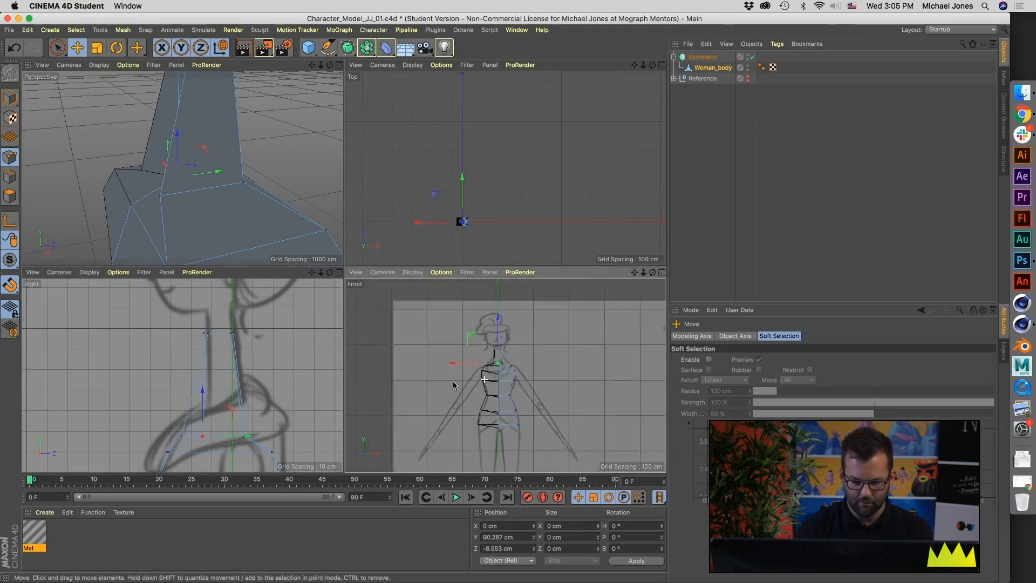
pyautogui.moveTo(624, 372)
pyautogui.keyDown('alt'); pyautogui.mouseDown(button='middle')
pyautogui.moveTo(511, 350)
pyautogui.moveTo(576, 348)
pyautogui.mouseUp(button='middle'); pyautogui.keyUp('alt')
pyautogui.scroll(5, 516, 344)
pyautogui.scroll(-2, 572, 354)
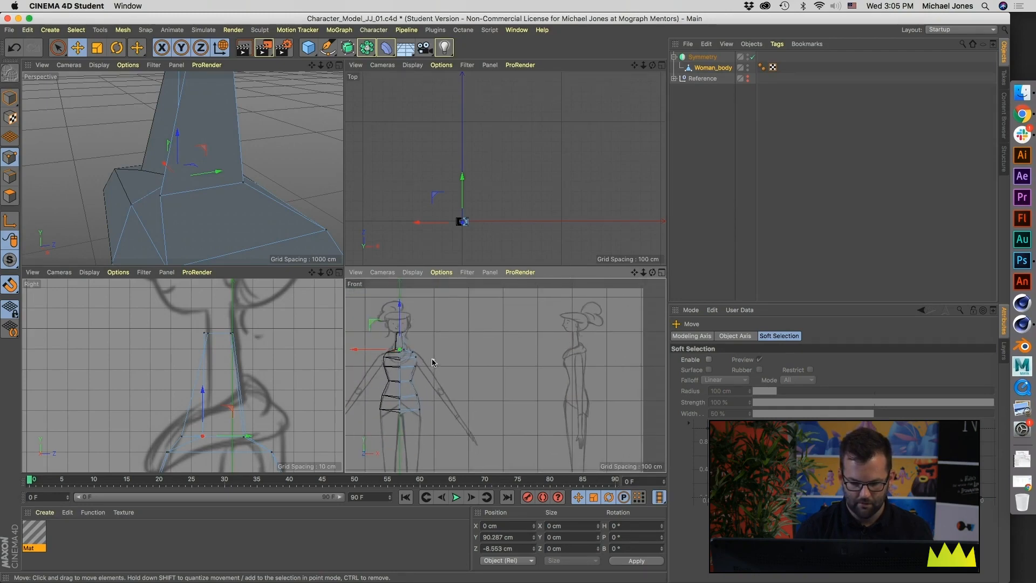
pyautogui.keyDown('alt'); pyautogui.moveTo(429, 359); pyautogui.dragTo(464, 365, button='middle'); pyautogui.keyUp('alt')
pyautogui.click(161, 197)
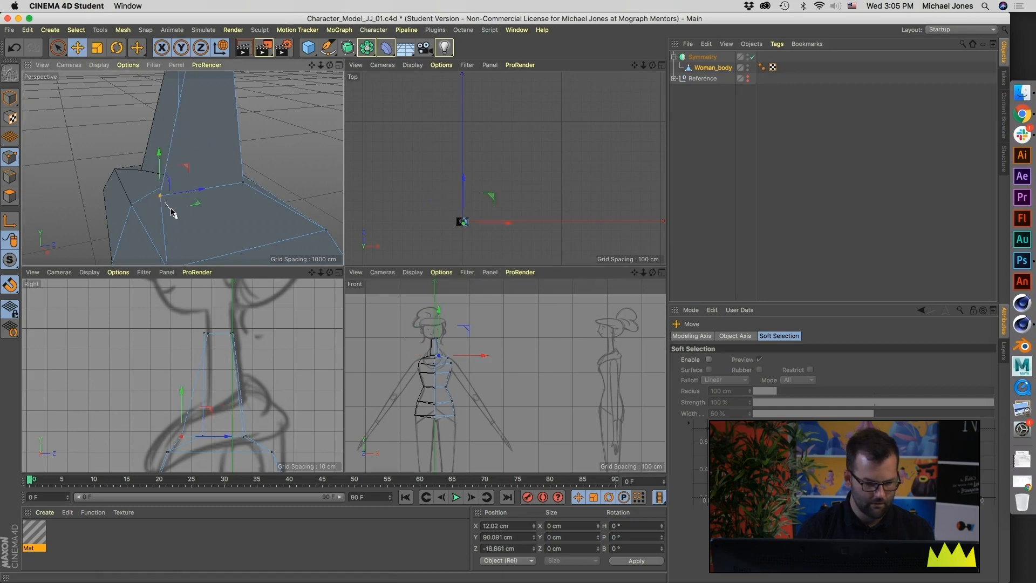
pyautogui.moveTo(194, 192); pyautogui.dragTo(227, 190)
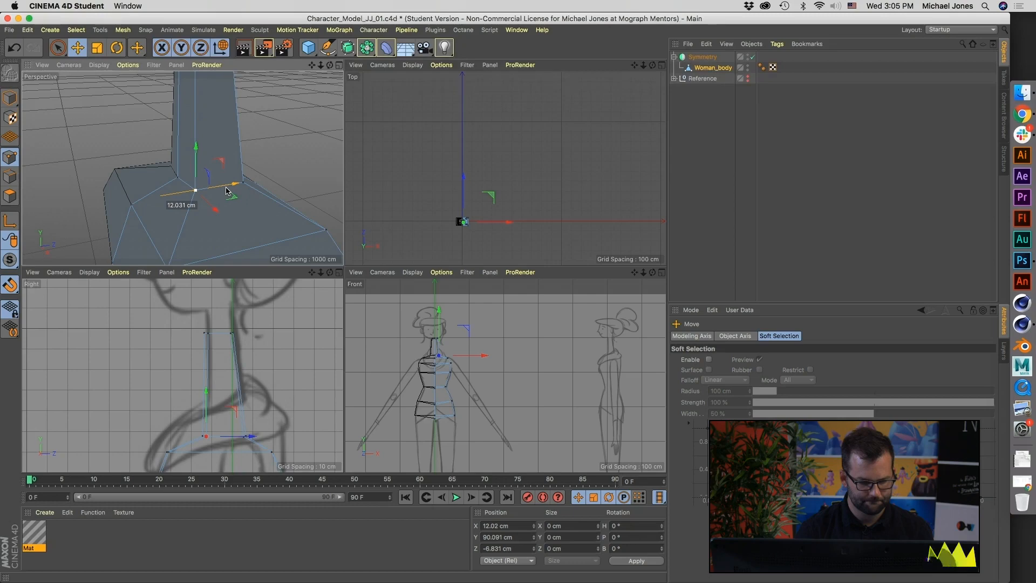
# Step: Select the front side point at the neck's top and move it inward to about X 6.5 cm
pyautogui.keyDown('alt'); pyautogui.moveTo(196, 188); pyautogui.dragTo(208, 212); pyautogui.keyUp('alt')
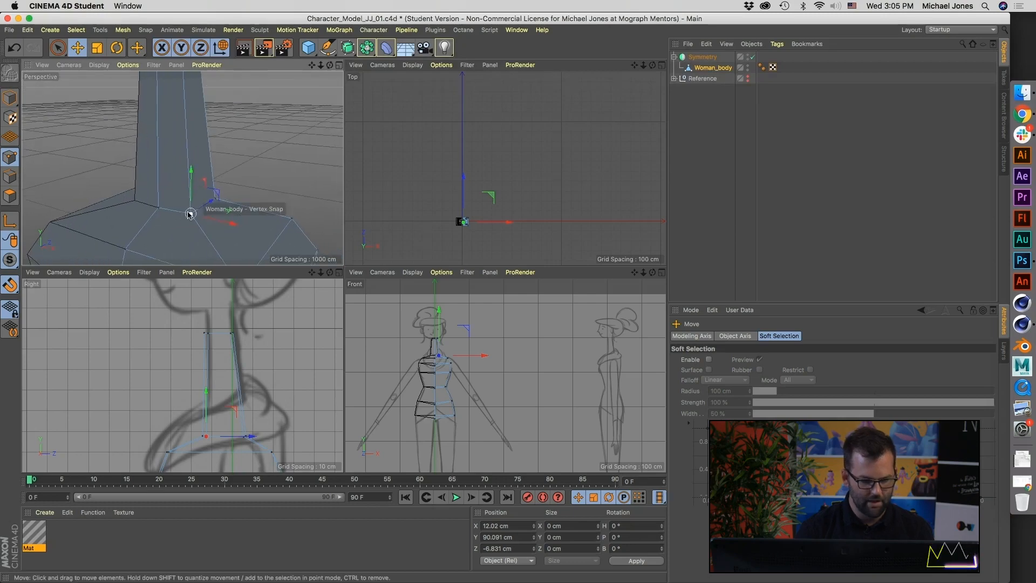
pyautogui.keyDown('alt'); pyautogui.moveTo(193, 210); pyautogui.dragTo(173, 263, button='right'); pyautogui.keyUp('alt')
pyautogui.keyDown('alt'); pyautogui.moveTo(172, 264); pyautogui.dragTo(169, 283, button='middle'); pyautogui.keyUp('alt')
pyautogui.keyDown('alt'); pyautogui.moveTo(169, 217); pyautogui.dragTo(154, 265); pyautogui.keyUp('alt')
pyautogui.keyDown('alt'); pyautogui.moveTo(183, 168); pyautogui.dragTo(167, 177); pyautogui.keyUp('alt')
pyautogui.keyDown('alt'); pyautogui.moveTo(167, 176); pyautogui.dragTo(164, 139, button='middle'); pyautogui.keyUp('alt')
pyautogui.keyDown('alt'); pyautogui.moveTo(167, 146); pyautogui.dragTo(180, 172); pyautogui.keyUp('alt')
pyautogui.click(163, 86)
pyautogui.keyDown('alt'); pyautogui.moveTo(181, 172); pyautogui.dragTo(196, 201, button='middle'); pyautogui.keyUp('alt')
pyautogui.moveTo(217, 168); pyautogui.dragTo(239, 155)
pyautogui.click(236, 154)
pyautogui.click(190, 156)
pyautogui.keyDown('alt'); pyautogui.moveTo(192, 176); pyautogui.dragTo(236, 161); pyautogui.keyUp('alt')
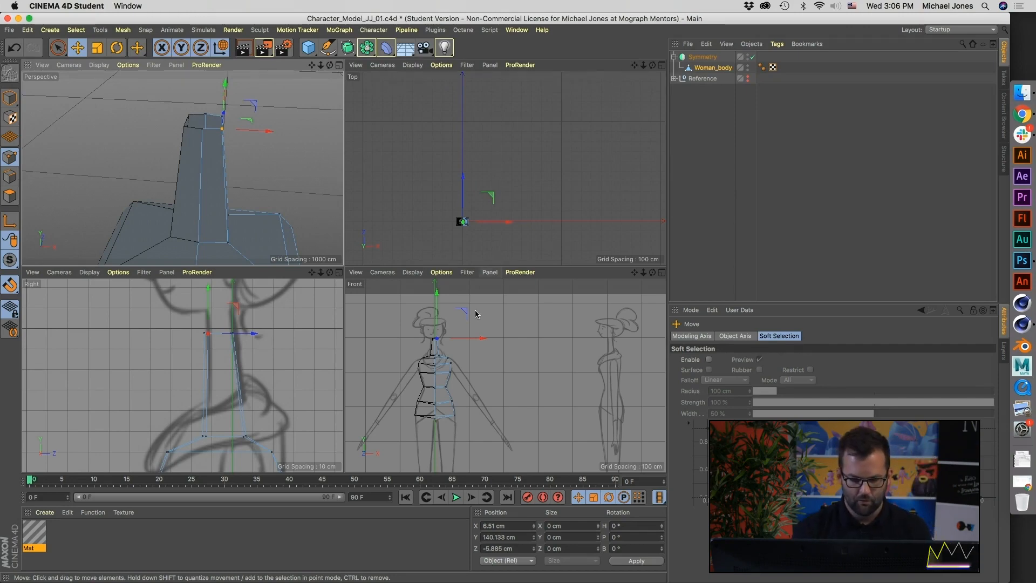
pyautogui.keyDown('alt'); pyautogui.moveTo(186, 166); pyautogui.dragTo(243, 167); pyautogui.keyUp('alt')
# Step: Raise the front seam point at chest level to about Y 65.8 cm
pyautogui.click(431, 360)
pyautogui.scroll(10, 431, 360)
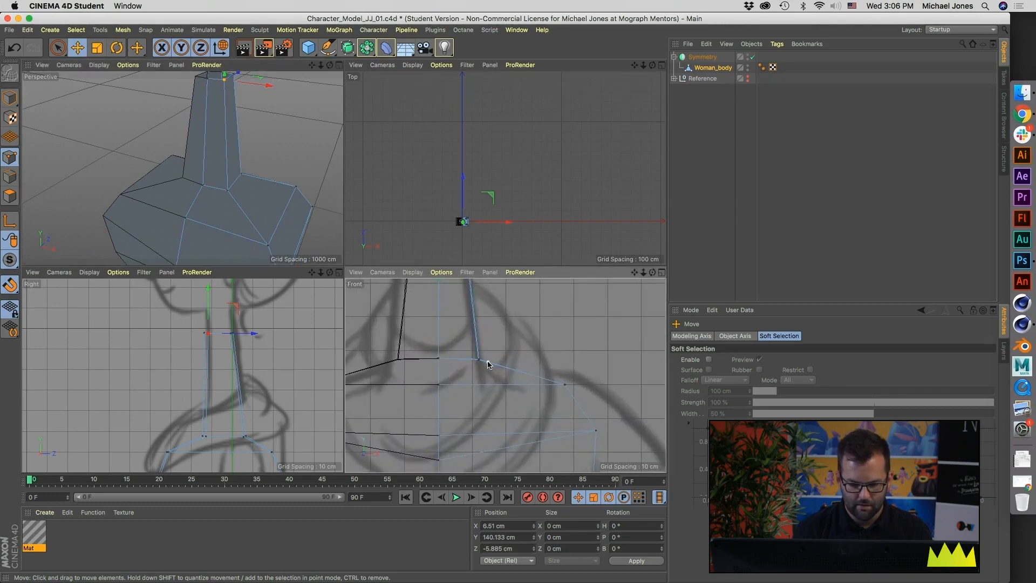
pyautogui.moveTo(434, 359)
pyautogui.mouseDown()
pyautogui.moveTo(423, 358)
pyautogui.moveTo(435, 359)
pyautogui.mouseUp()
pyautogui.keyDown('alt'); pyautogui.moveTo(286, 213); pyautogui.dragTo(237, 177); pyautogui.keyUp('alt')
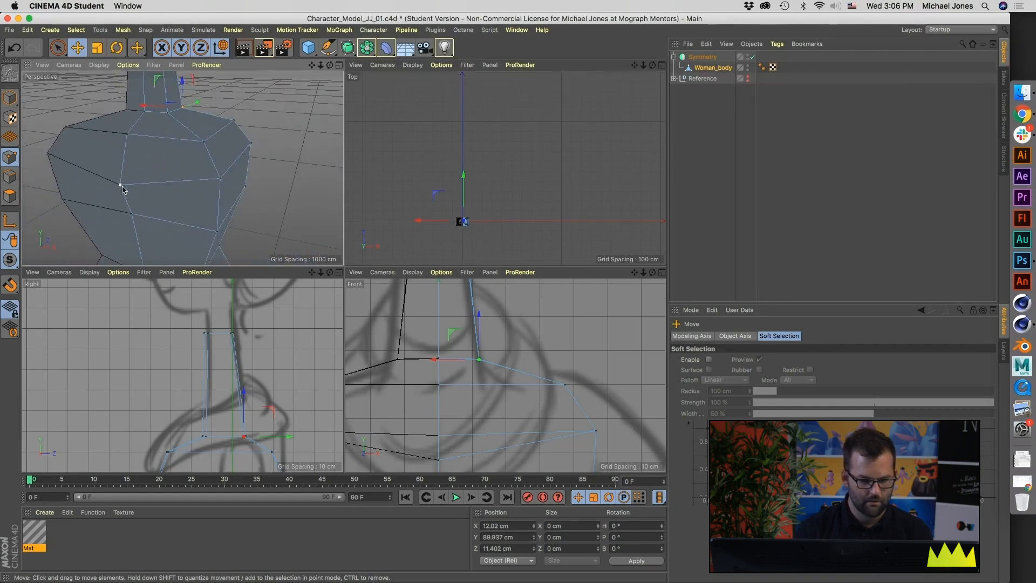
pyautogui.click(120, 185)
pyautogui.moveTo(117, 142); pyautogui.dragTo(118, 131)
# Step: Move the neck's two front base points forward, centred at about Z -10 cm, and the back seam base point to about Z 13.1 cm
pyautogui.keyDown('alt'); pyautogui.moveTo(139, 178); pyautogui.dragTo(214, 156); pyautogui.keyUp('alt')
pyautogui.scroll(-6, 408, 370)
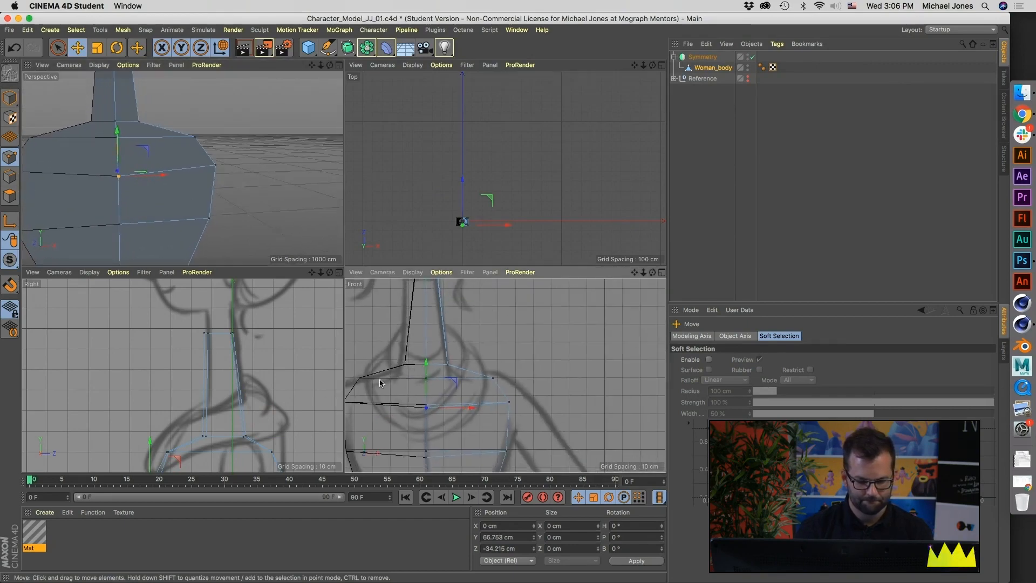
pyautogui.keyDown('alt'); pyautogui.moveTo(196, 189); pyautogui.dragTo(75, 179); pyautogui.keyUp('alt')
pyautogui.keyDown('alt'); pyautogui.moveTo(185, 160); pyautogui.dragTo(170, 204, button='middle'); pyautogui.keyUp('alt')
pyautogui.moveTo(181, 179)
pyautogui.keyDown('alt'); pyautogui.mouseDown()
pyautogui.moveTo(164, 216)
pyautogui.moveTo(194, 157)
pyautogui.moveTo(134, 117)
pyautogui.moveTo(133, 105)
pyautogui.moveTo(167, 179)
pyautogui.mouseUp(); pyautogui.keyUp('alt')
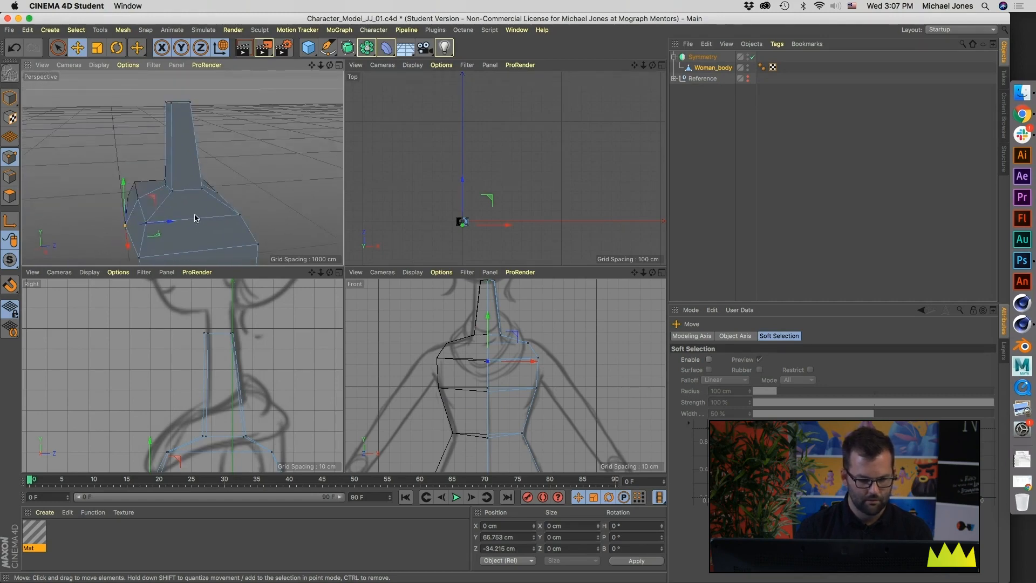
pyautogui.click(173, 187)
pyautogui.keyDown('shift'); pyautogui.click(167, 185); pyautogui.keyUp('shift')
pyautogui.moveTo(195, 186); pyautogui.dragTo(141, 187)
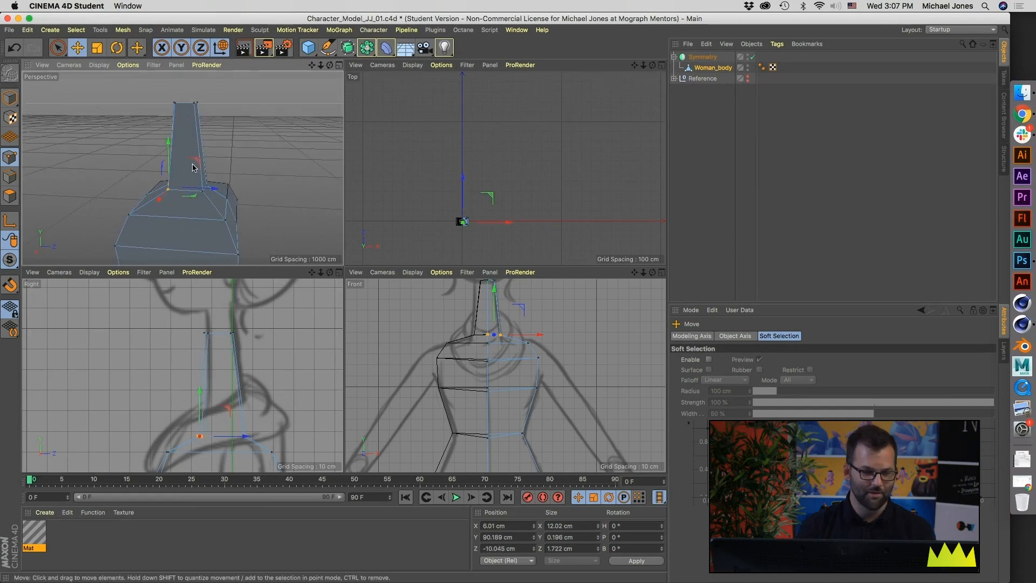
pyautogui.click(203, 188)
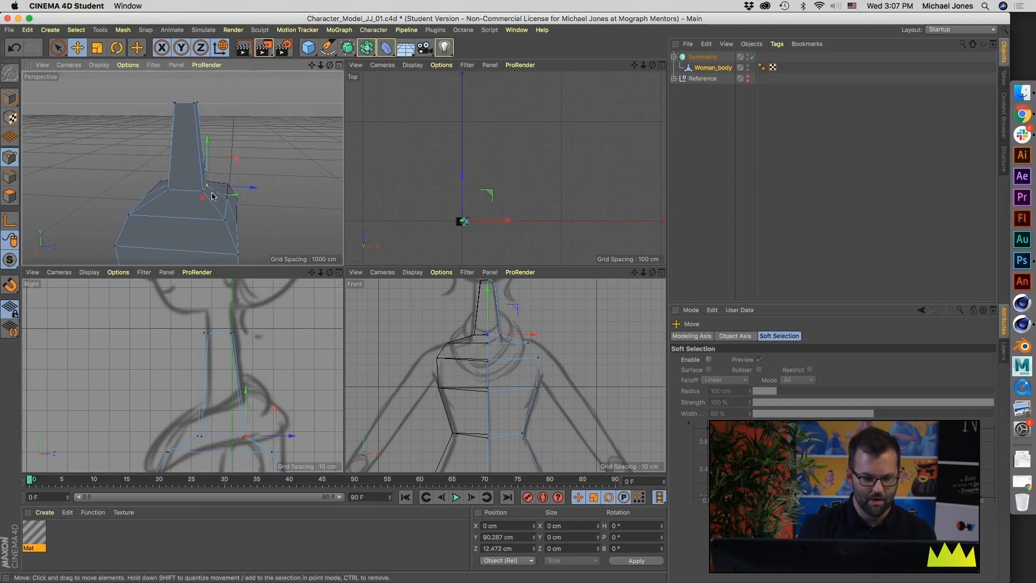
pyautogui.moveTo(241, 188); pyautogui.dragTo(207, 179)
# Step: Deselect all points and open the background picture settings of the Right view
pyautogui.keyDown('alt'); pyautogui.moveTo(247, 340); pyautogui.dragTo(245, 328, button='middle'); pyautogui.keyUp('alt')
pyautogui.keyDown('alt'); pyautogui.moveTo(268, 420); pyautogui.dragTo(263, 316, button='middle'); pyautogui.keyUp('alt')
pyautogui.scroll(-4, 264, 359)
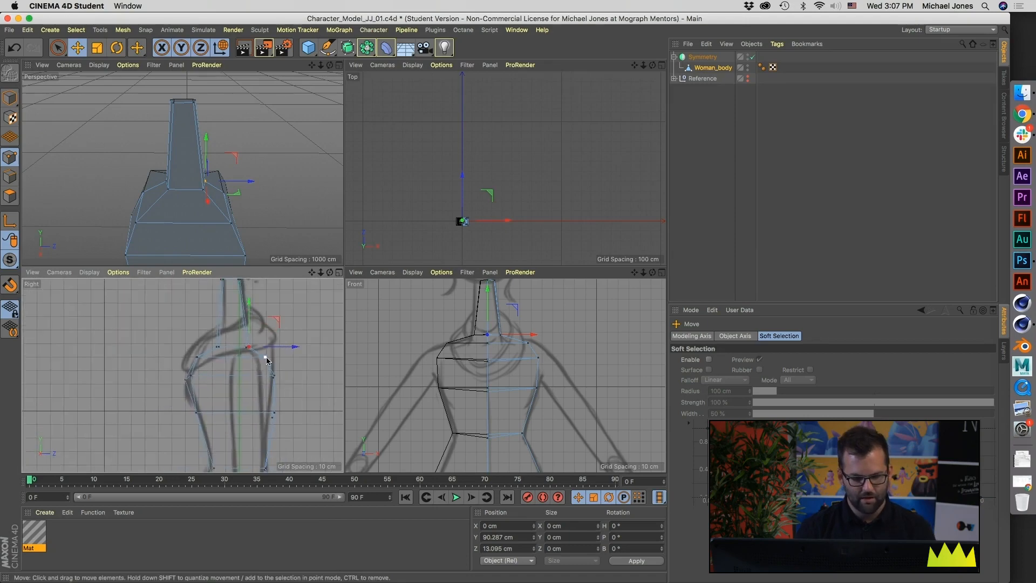
pyautogui.scroll(-4, 480, 379)
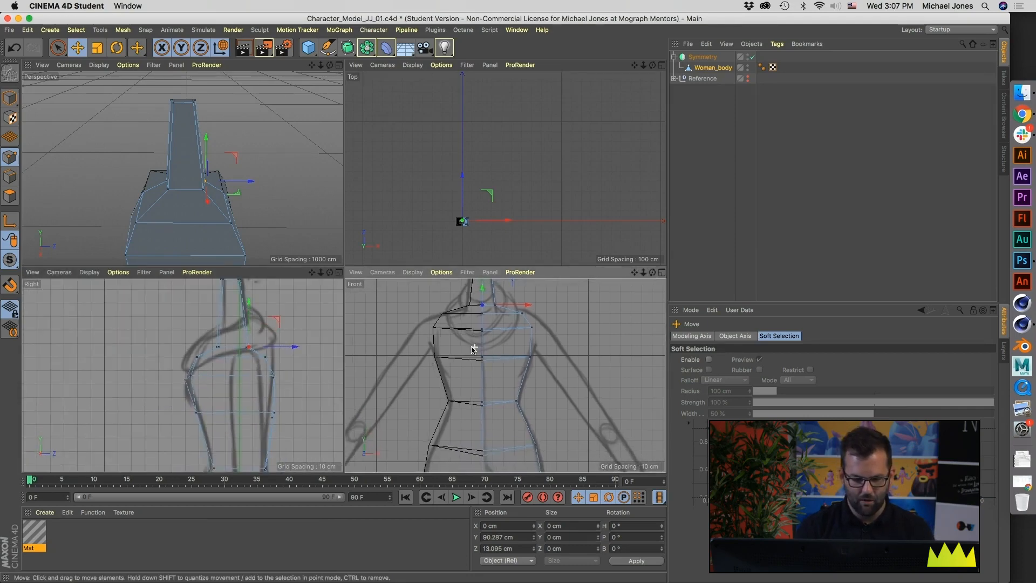
pyautogui.scroll(-6, 278, 365)
pyautogui.keyDown('alt'); pyautogui.moveTo(224, 376); pyautogui.dragTo(220, 312, button='middle'); pyautogui.keyUp('alt')
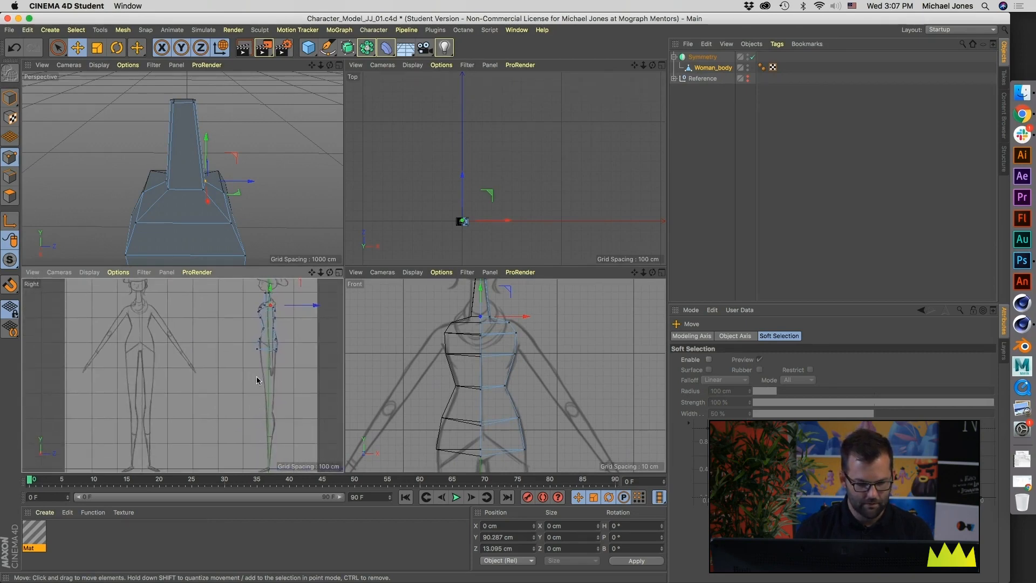
pyautogui.moveTo(222, 383)
pyautogui.mouseDown(button='middle')
pyautogui.moveTo(210, 354)
pyautogui.moveTo(224, 390)
pyautogui.mouseUp(button='middle')
pyautogui.click(325, 393)
pyautogui.hotkey('shift', 'v')
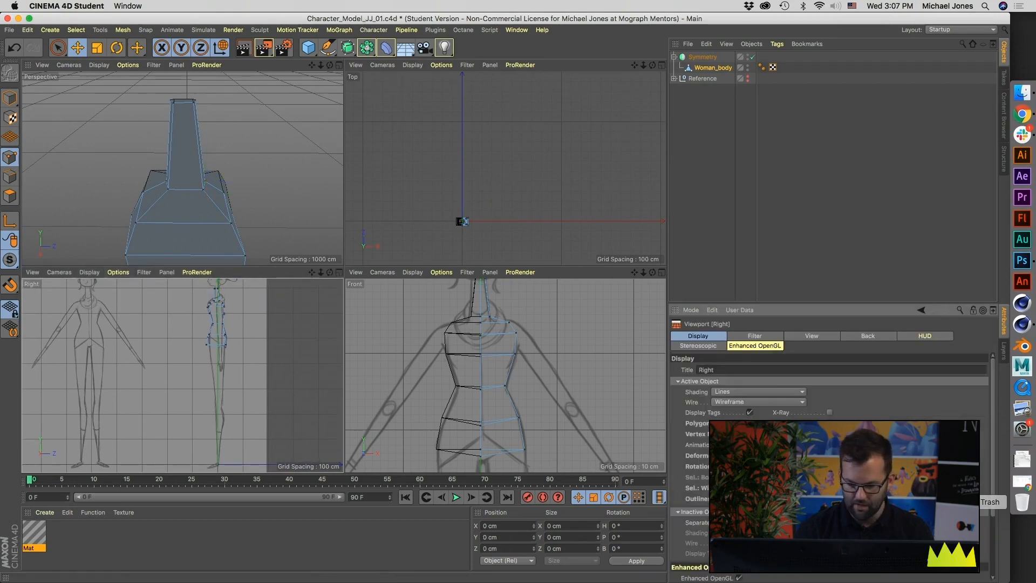
pyautogui.click(871, 337)
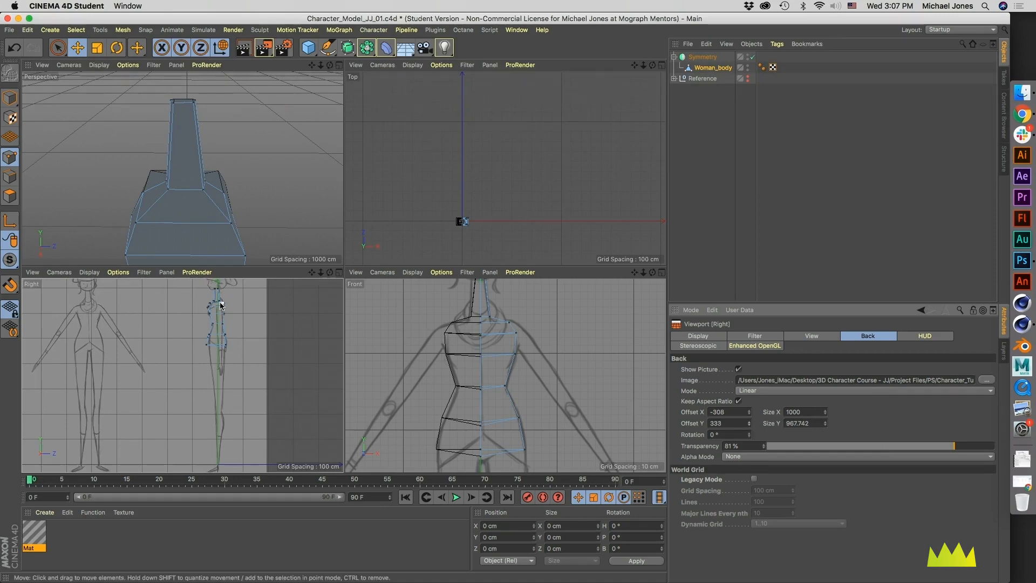
# Step: Maximize the Right view and compare the neck and torso profile with the side sketch
pyautogui.keyDown('alt'); pyautogui.moveTo(446, 322); pyautogui.dragTo(431, 357, button='middle'); pyautogui.keyUp('alt')
pyautogui.keyDown('alt'); pyautogui.moveTo(189, 324); pyautogui.dragTo(210, 361, button='middle'); pyautogui.keyUp('alt')
pyautogui.keyDown('alt'); pyautogui.moveTo(209, 361); pyautogui.dragTo(251, 358, button='right'); pyautogui.keyUp('alt')
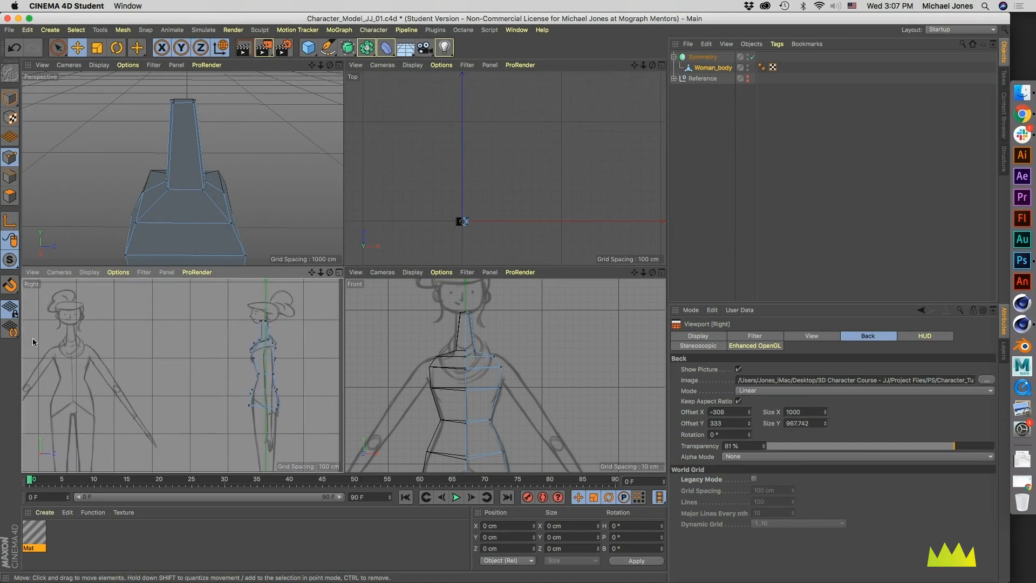
pyautogui.keyDown('alt'); pyautogui.moveTo(278, 344); pyautogui.dragTo(245, 345, button='middle'); pyautogui.keyUp('alt')
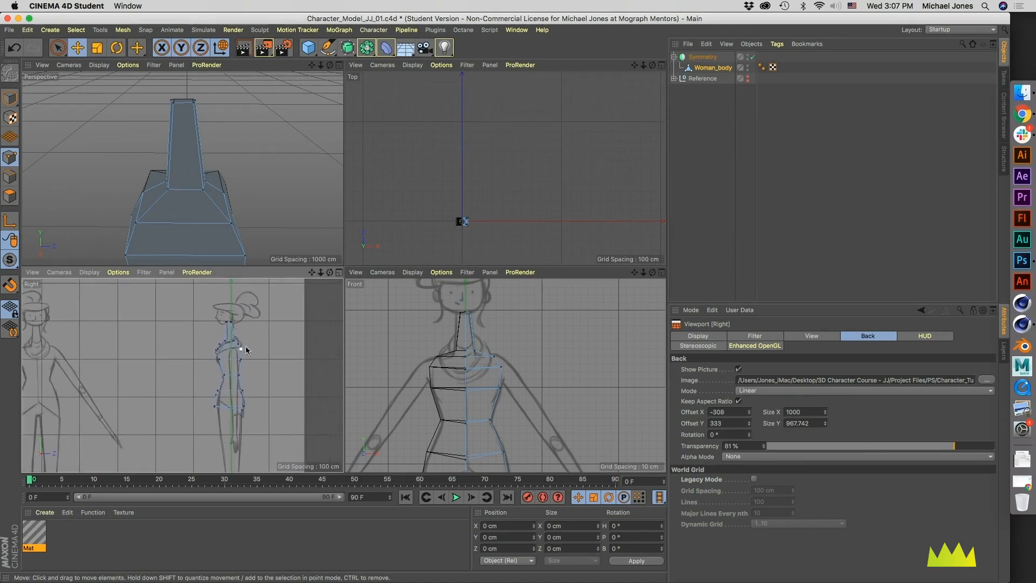
pyautogui.rightClick(237, 346)
pyautogui.press('Escape')
pyautogui.middleClick(244, 372)
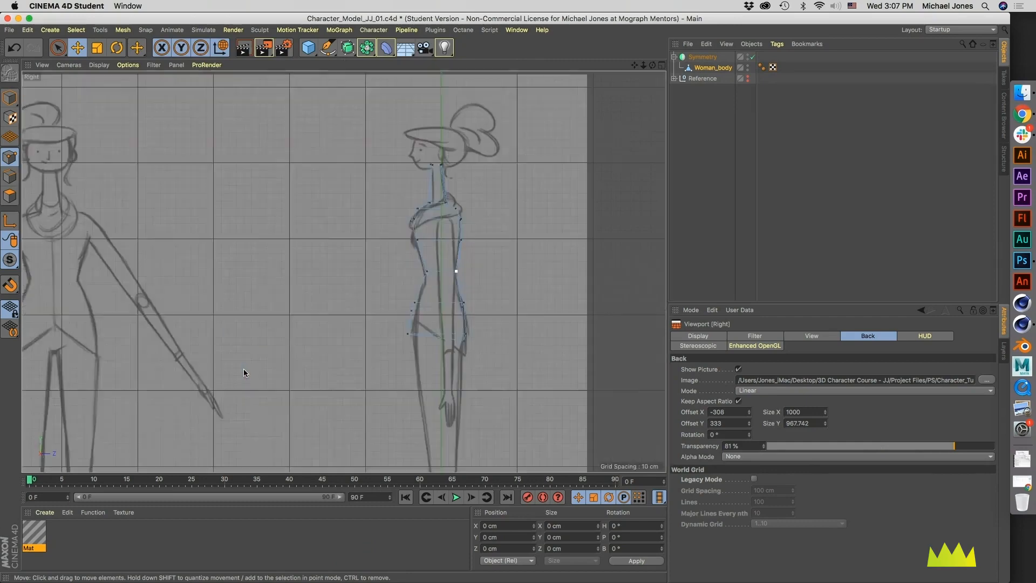
pyautogui.keyDown('alt'); pyautogui.moveTo(349, 287); pyautogui.dragTo(284, 373, button='middle'); pyautogui.keyUp('alt')
pyautogui.keyDown('alt'); pyautogui.moveTo(380, 258); pyautogui.dragTo(412, 287, button='right'); pyautogui.keyUp('alt')
pyautogui.keyDown('alt'); pyautogui.moveTo(380, 309); pyautogui.dragTo(345, 291, button='middle'); pyautogui.keyUp('alt')
pyautogui.keyDown('alt'); pyautogui.moveTo(344, 291); pyautogui.dragTo(363, 288, button='right'); pyautogui.keyUp('alt')
pyautogui.keyDown('alt'); pyautogui.moveTo(363, 289); pyautogui.dragTo(358, 270, button='middle'); pyautogui.keyUp('alt')
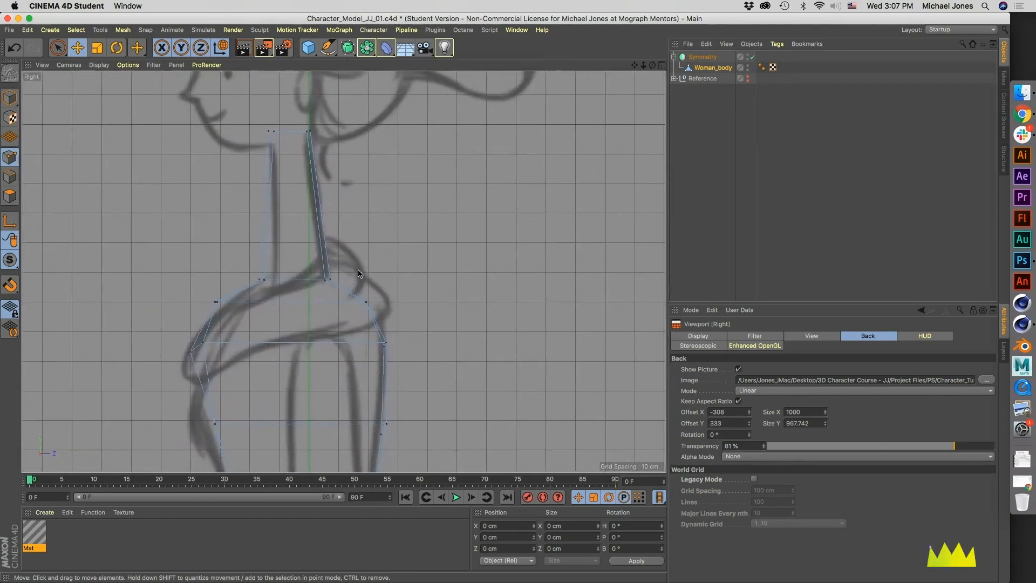
pyautogui.keyDown('alt'); pyautogui.moveTo(392, 296); pyautogui.dragTo(330, 309, button='right'); pyautogui.keyUp('alt')
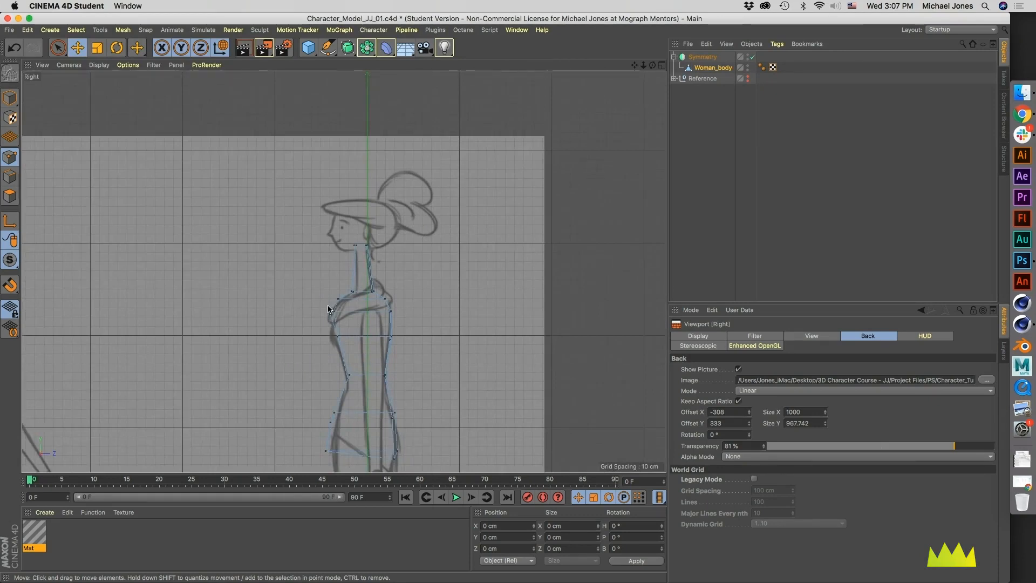
# Step: Activate the Brush tool with a radius of about 66.7 cm and its mode set to Smear
pyautogui.press('m')
pyautogui.press('b')
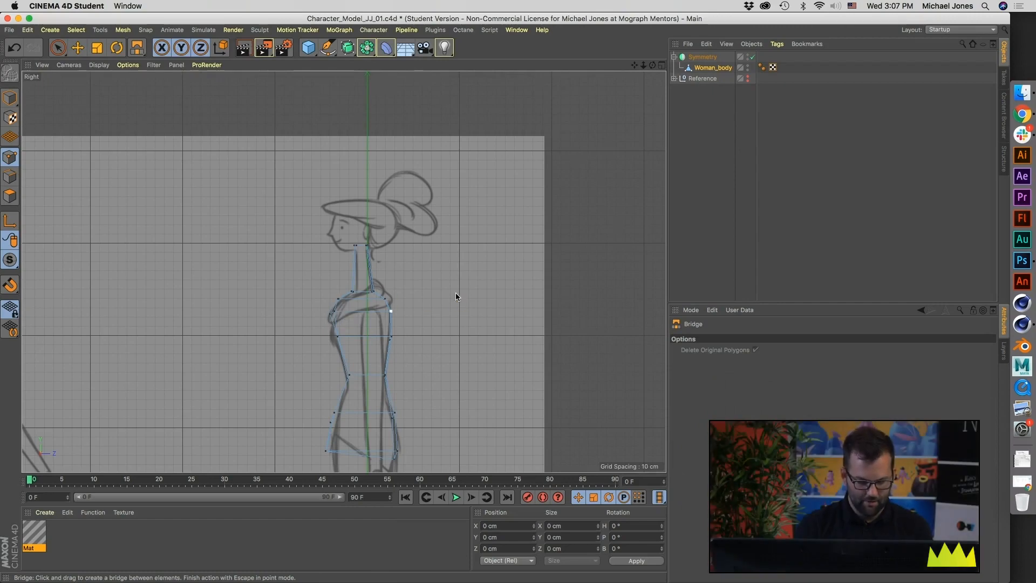
pyautogui.press('m')
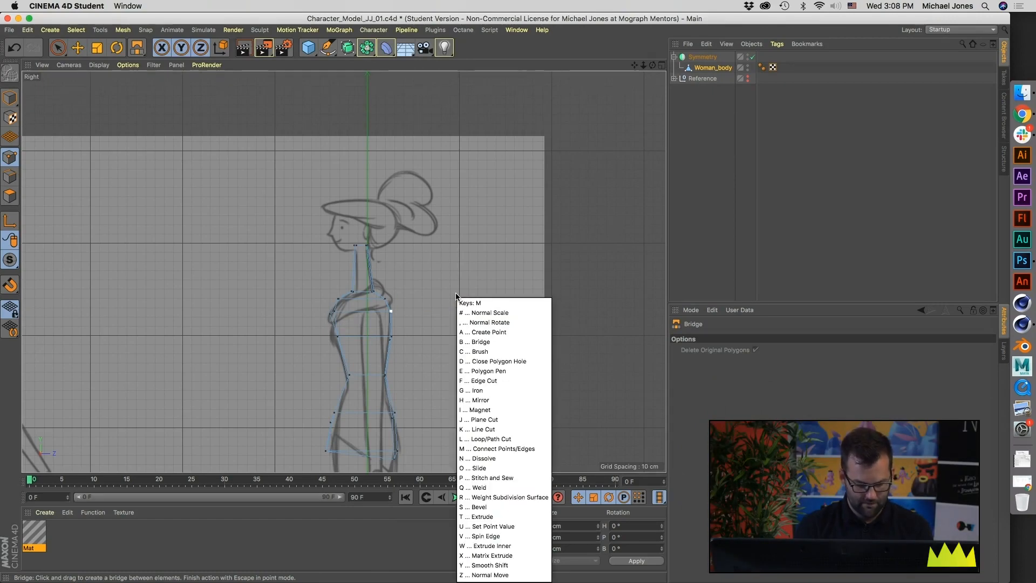
pyautogui.press('c')
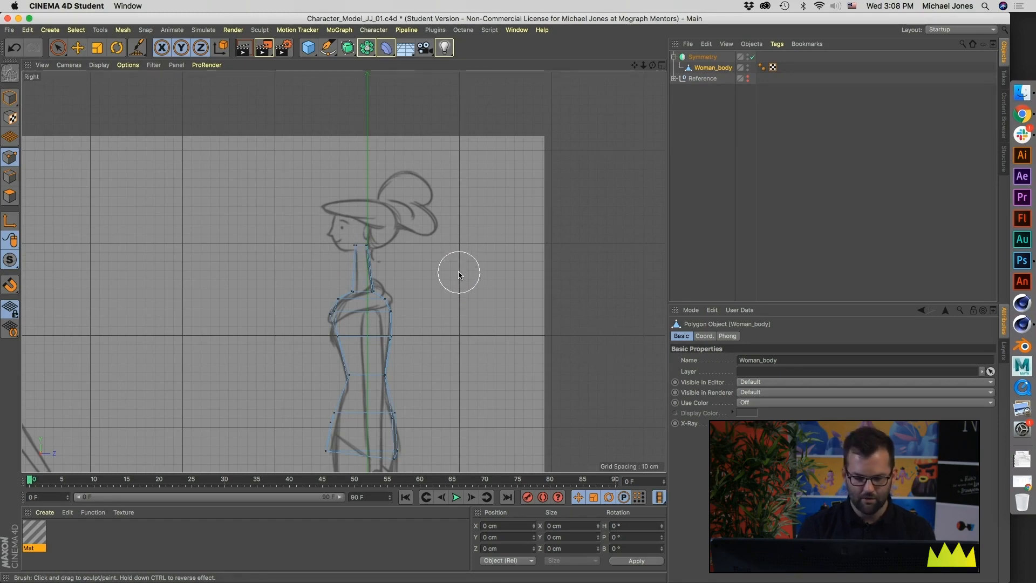
pyautogui.moveTo(458, 271)
pyautogui.mouseDown(button='middle')
pyautogui.moveTo(561, 277)
pyautogui.moveTo(429, 273)
pyautogui.moveTo(639, 282)
pyautogui.moveTo(486, 286)
pyautogui.moveTo(470, 261)
pyautogui.moveTo(470, 305)
pyautogui.mouseUp(button='middle')
pyautogui.press('m')
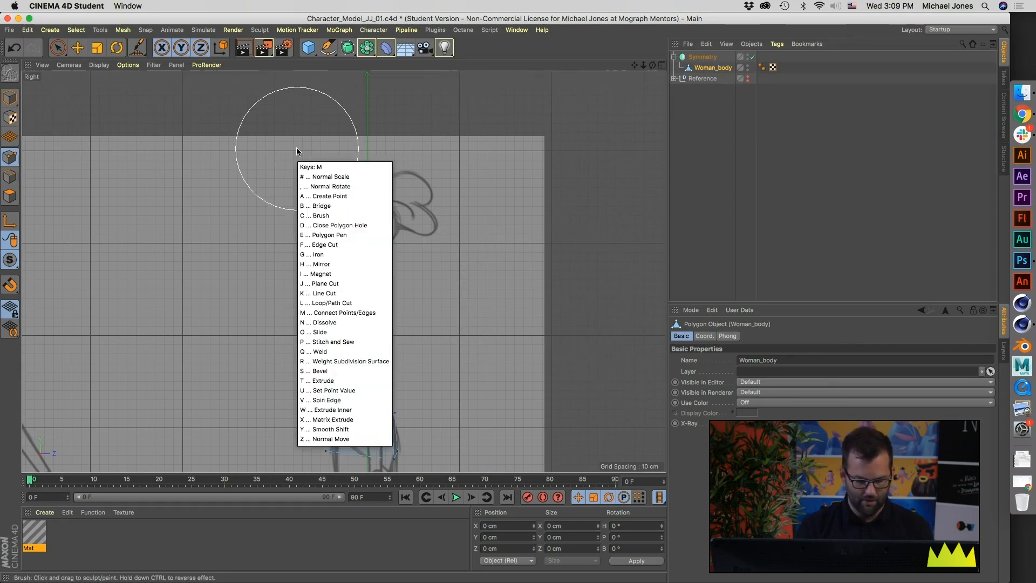
pyautogui.press('c')
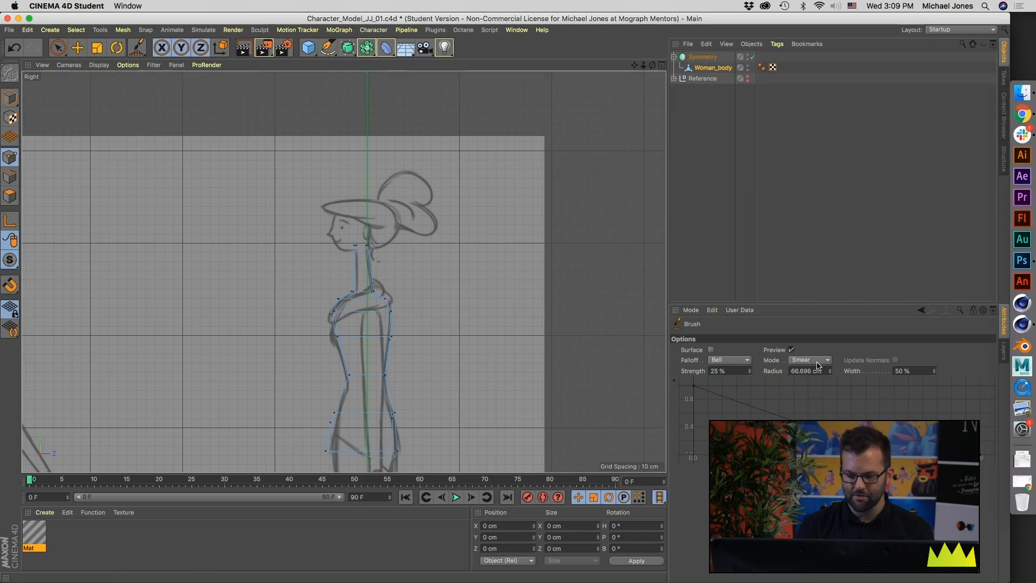
pyautogui.click(799, 360)
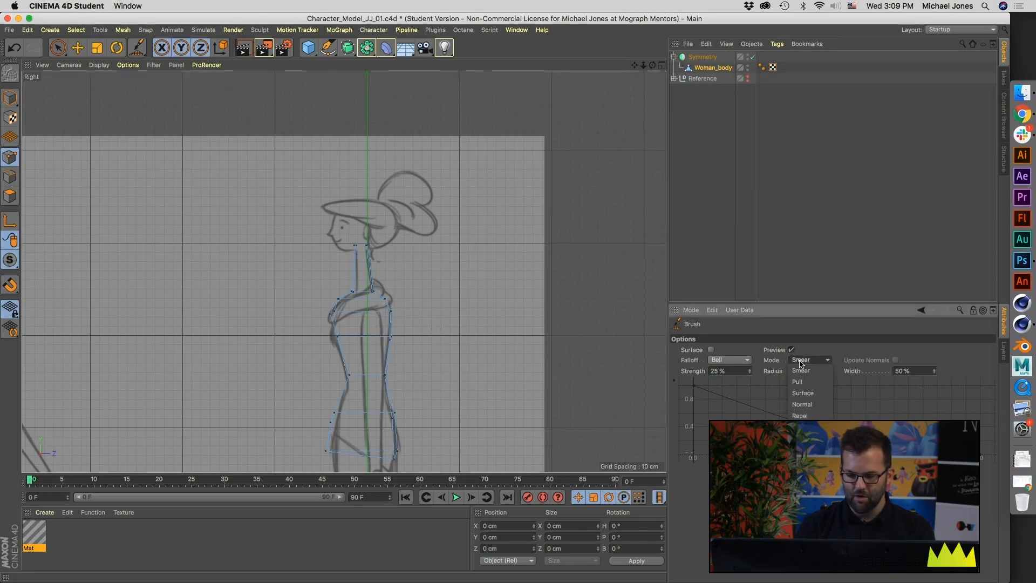
pyautogui.click(800, 372)
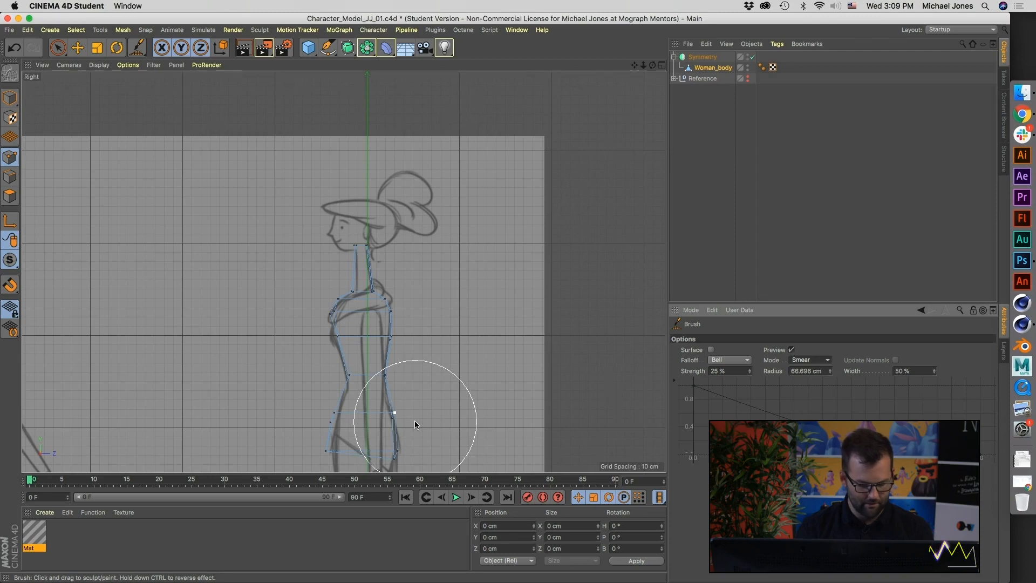
# Step: Set the Brush tool's strength to 19% and its radius to about 25.9 cm, keeping the Smear mode
pyautogui.keyDown('alt'); pyautogui.moveTo(414, 420); pyautogui.dragTo(405, 364, button='middle'); pyautogui.keyUp('alt')
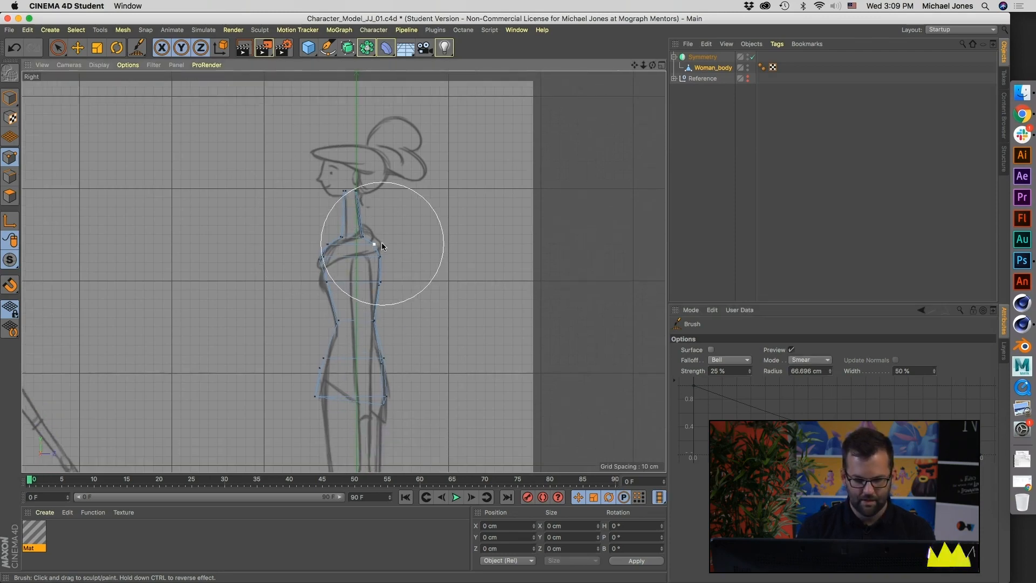
pyautogui.keyDown('alt'); pyautogui.moveTo(412, 242); pyautogui.dragTo(405, 276, button='middle'); pyautogui.keyUp('alt')
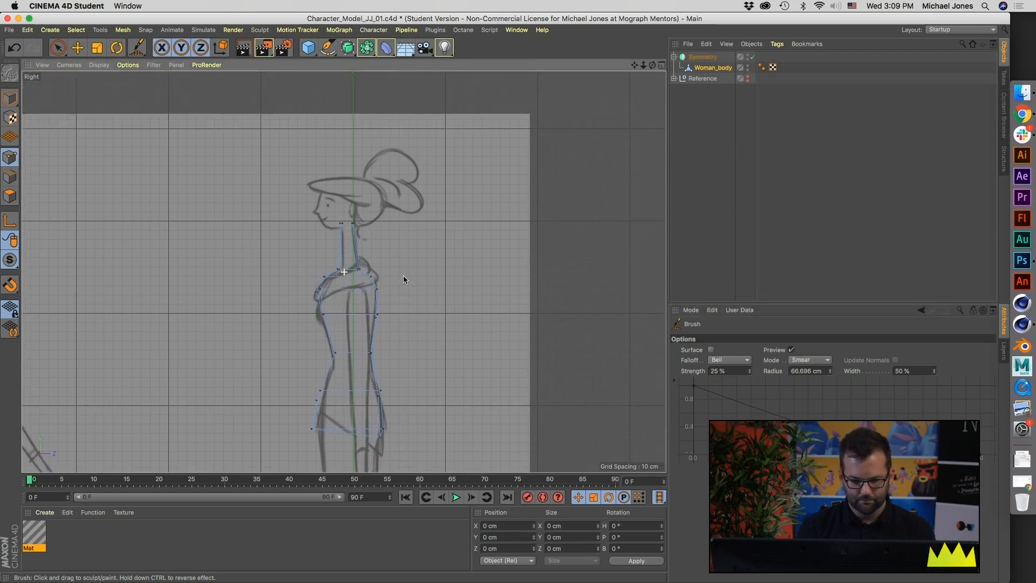
pyautogui.click(807, 361)
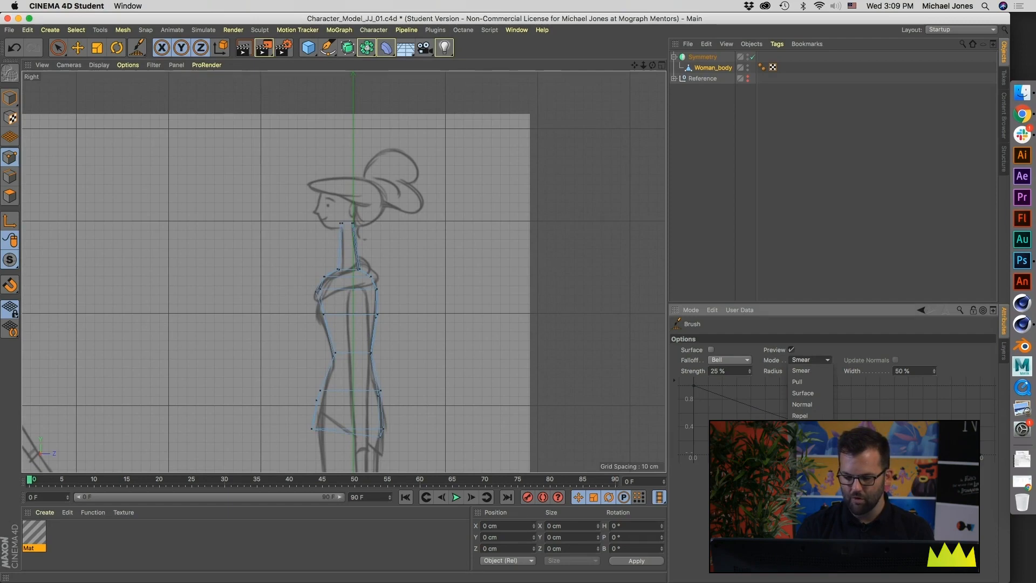
pyautogui.click(877, 326)
pyautogui.moveTo(468, 251); pyautogui.dragTo(470, 257, button='middle')
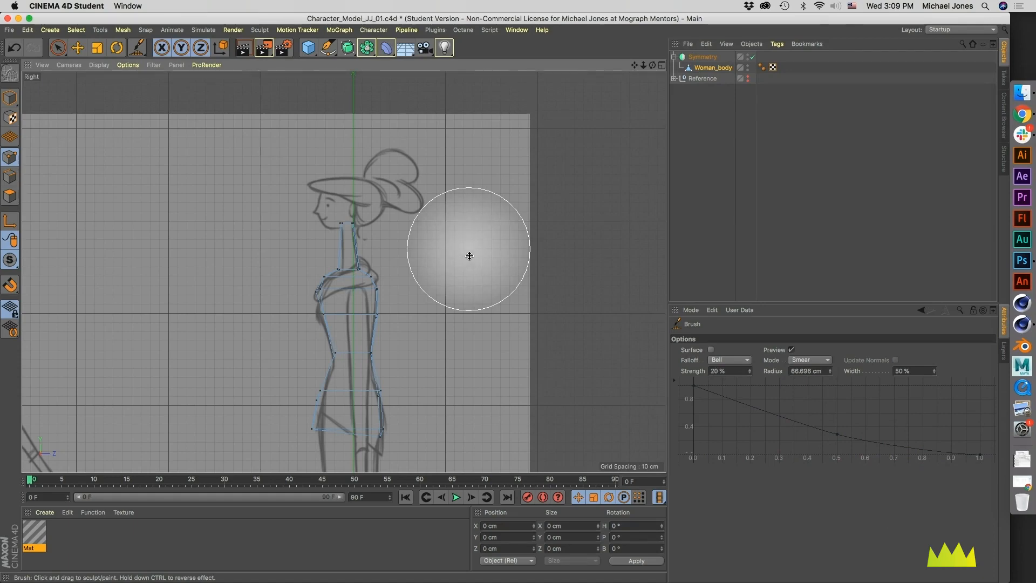
pyautogui.moveTo(449, 272); pyautogui.dragTo(439, 273, button='middle')
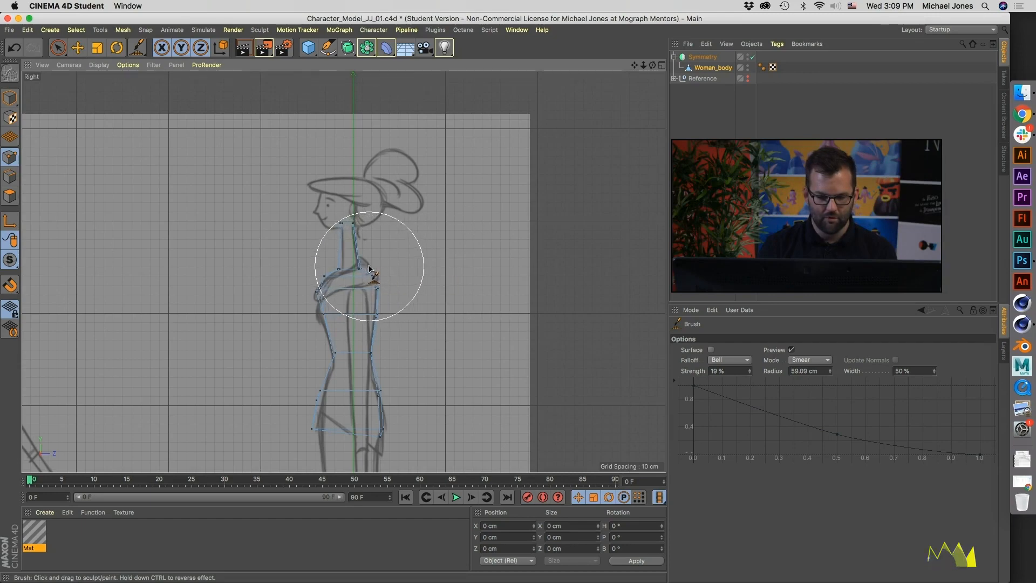
pyautogui.moveTo(389, 270)
pyautogui.mouseDown(button='middle')
pyautogui.moveTo(347, 277)
pyautogui.moveTo(366, 271)
pyautogui.mouseUp(button='middle')
pyautogui.scroll(5, 400, 274)
pyautogui.moveTo(327, 267)
pyautogui.mouseDown()
pyautogui.moveTo(339, 263)
pyautogui.moveTo(319, 252)
pyautogui.mouseUp()
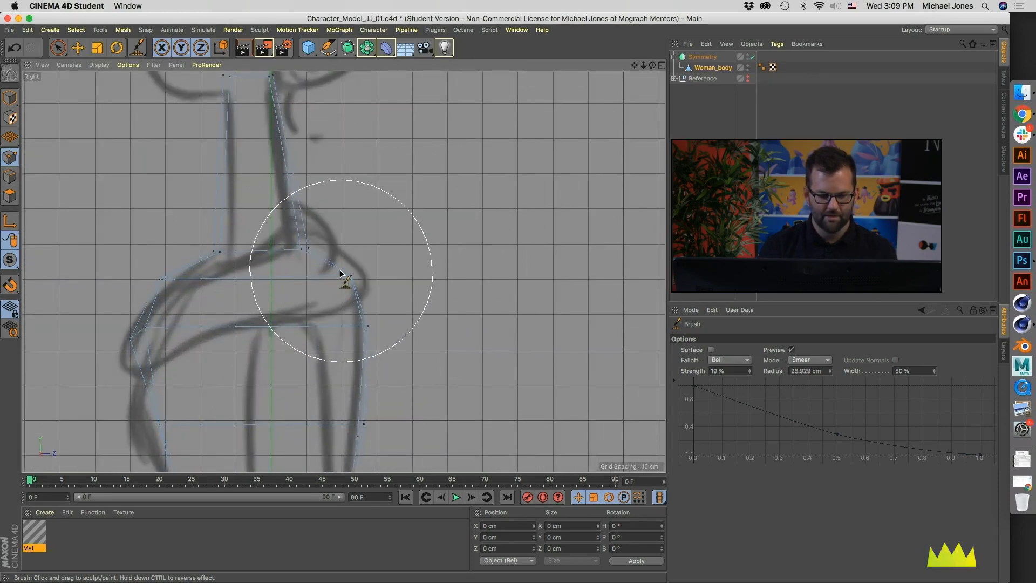
# Step: Smear the upper back, shoulder, chest and front waist points in the Right view to follow the side sketch's outline
pyautogui.moveTo(360, 290); pyautogui.dragTo(353, 328)
pyautogui.moveTo(368, 287)
pyautogui.mouseDown()
pyautogui.moveTo(342, 281)
pyautogui.moveTo(311, 245)
pyautogui.mouseUp()
pyautogui.keyDown('alt'); pyautogui.moveTo(367, 286); pyautogui.dragTo(373, 253, button='middle'); pyautogui.keyUp('alt')
pyautogui.keyDown('alt'); pyautogui.moveTo(401, 283); pyautogui.dragTo(385, 287, button='right'); pyautogui.keyUp('alt')
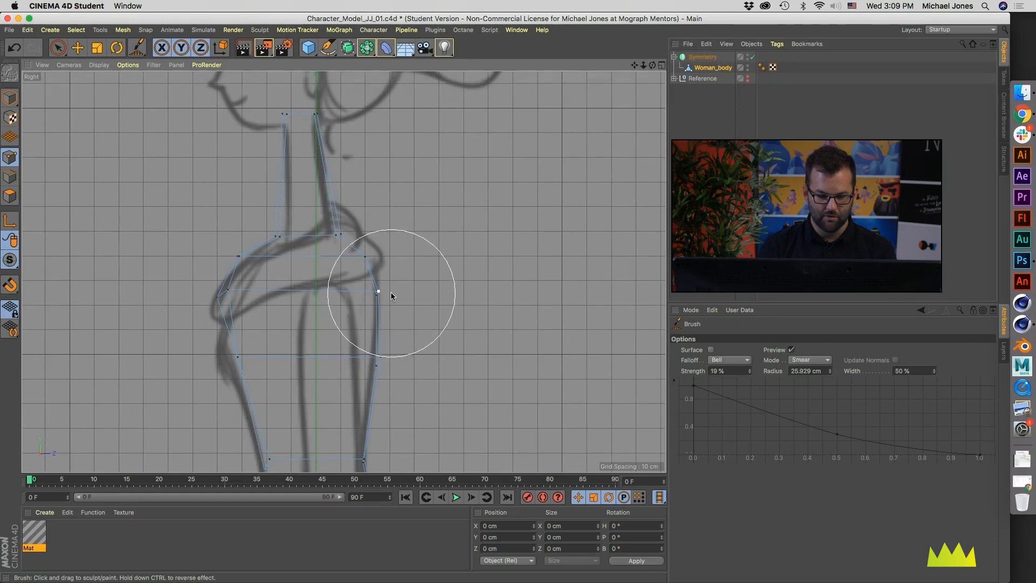
pyautogui.keyDown('alt'); pyautogui.moveTo(397, 309); pyautogui.dragTo(474, 324, button='middle'); pyautogui.keyUp('alt')
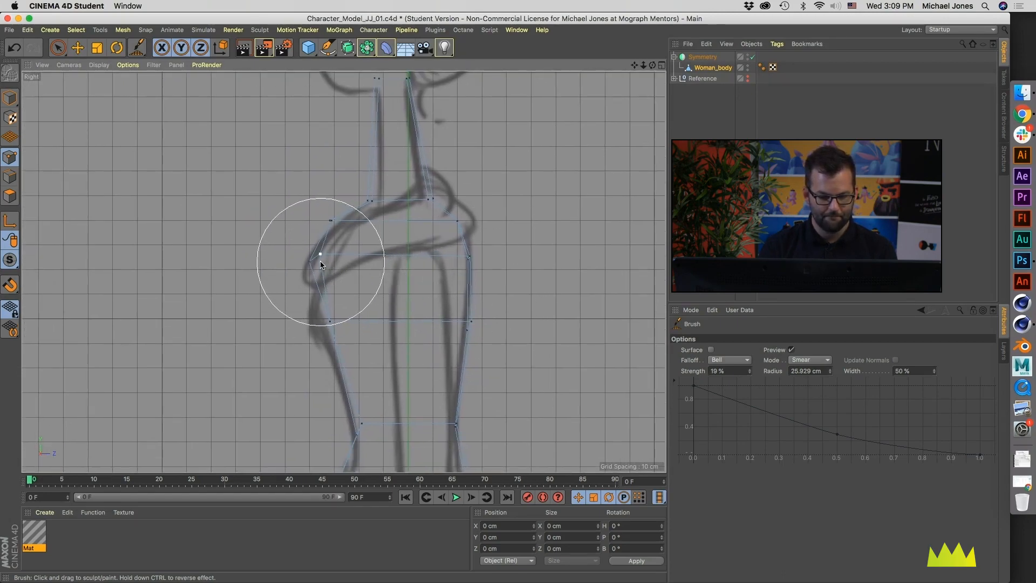
pyautogui.moveTo(325, 315)
pyautogui.mouseDown()
pyautogui.moveTo(287, 314)
pyautogui.moveTo(300, 315)
pyautogui.mouseUp()
pyautogui.keyDown('alt'); pyautogui.moveTo(355, 434); pyautogui.dragTo(354, 393, button='middle'); pyautogui.keyUp('alt')
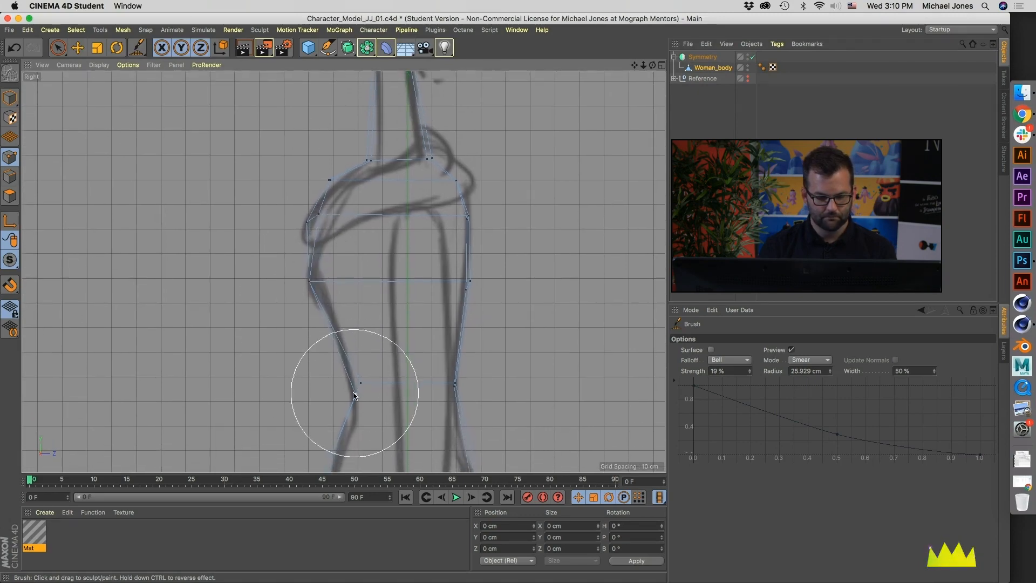
# Step: Smear the lower back, buttock, belly and front hip points in the Right view to match the sketched profile
pyautogui.scroll(-4, 384, 343)
pyautogui.scroll(4, 416, 365)
pyautogui.moveTo(428, 297); pyautogui.dragTo(417, 299)
pyautogui.moveTo(413, 389); pyautogui.dragTo(423, 388)
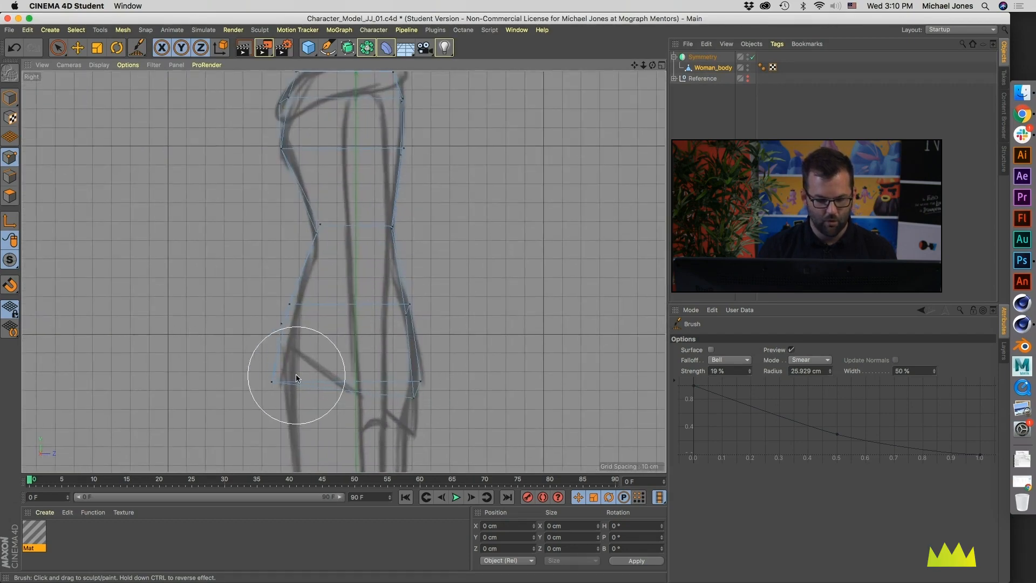
pyautogui.moveTo(273, 377); pyautogui.dragTo(280, 379)
pyautogui.moveTo(281, 325)
pyautogui.mouseDown()
pyautogui.moveTo(304, 321)
pyautogui.moveTo(304, 308)
pyautogui.mouseUp()
pyautogui.moveTo(319, 221); pyautogui.dragTo(319, 227)
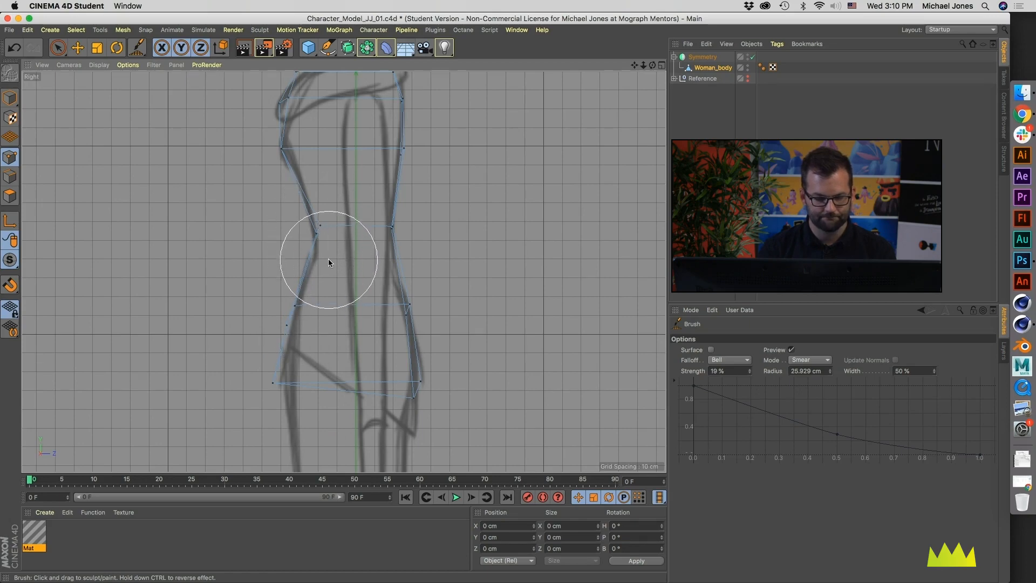
# Step: Examine the reshaped torso from several angles in the Perspective view and against the sketch in the Front view
pyautogui.middleClick(335, 274)
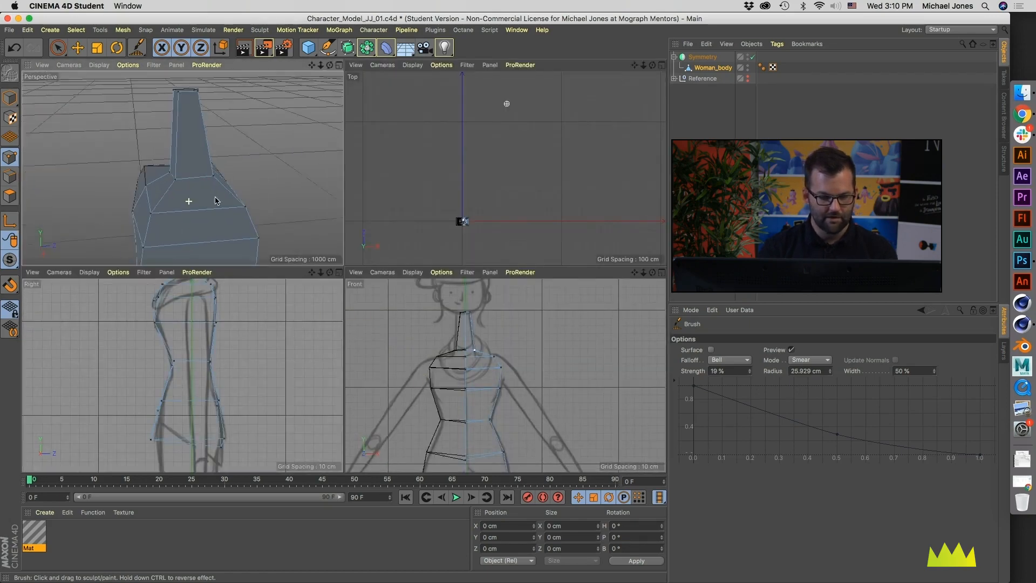
pyautogui.keyDown('alt'); pyautogui.moveTo(209, 201); pyautogui.dragTo(289, 127); pyautogui.keyUp('alt')
pyautogui.keyDown('alt'); pyautogui.moveTo(289, 128); pyautogui.dragTo(209, 178, button='right'); pyautogui.keyUp('alt')
pyautogui.keyDown('alt'); pyautogui.moveTo(208, 178); pyautogui.dragTo(265, 176); pyautogui.keyUp('alt')
pyautogui.keyDown('alt'); pyautogui.moveTo(266, 176); pyautogui.dragTo(247, 142, button='middle'); pyautogui.keyUp('alt')
pyautogui.keyDown('alt'); pyautogui.moveTo(248, 140); pyautogui.dragTo(238, 172, button='right'); pyautogui.keyUp('alt')
pyautogui.moveTo(247, 190)
pyautogui.keyDown('alt'); pyautogui.mouseDown()
pyautogui.moveTo(298, 190)
pyautogui.moveTo(164, 173)
pyautogui.moveTo(257, 178)
pyautogui.mouseUp(); pyautogui.keyUp('alt')
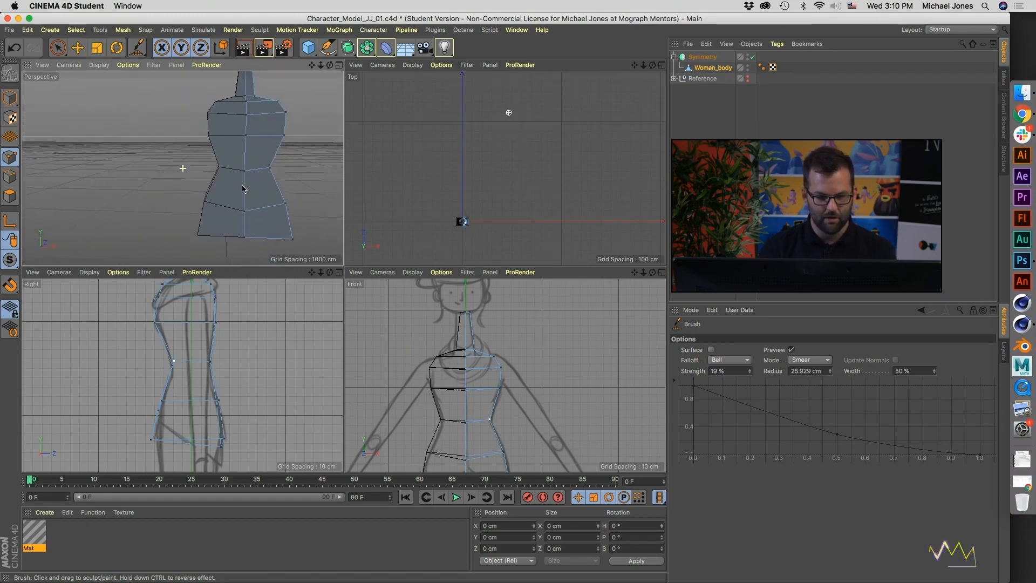
pyautogui.keyDown('alt'); pyautogui.moveTo(259, 178); pyautogui.dragTo(203, 213, button='middle'); pyautogui.keyUp('alt')
pyautogui.keyDown('alt'); pyautogui.moveTo(524, 405); pyautogui.dragTo(525, 371, button='middle'); pyautogui.keyUp('alt')
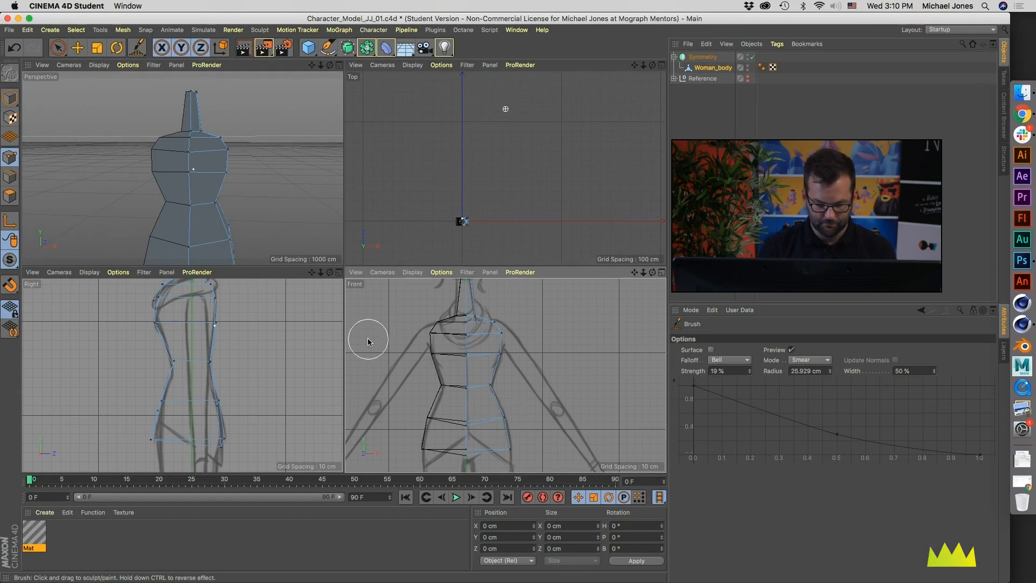
# Step: Loop-select the body's centre seam points, deselect the neck-top points off the seam, and flatten the selection to 0 cm along X
pyautogui.middleClick(178, 184)
pyautogui.press('u')
pyautogui.press('l')
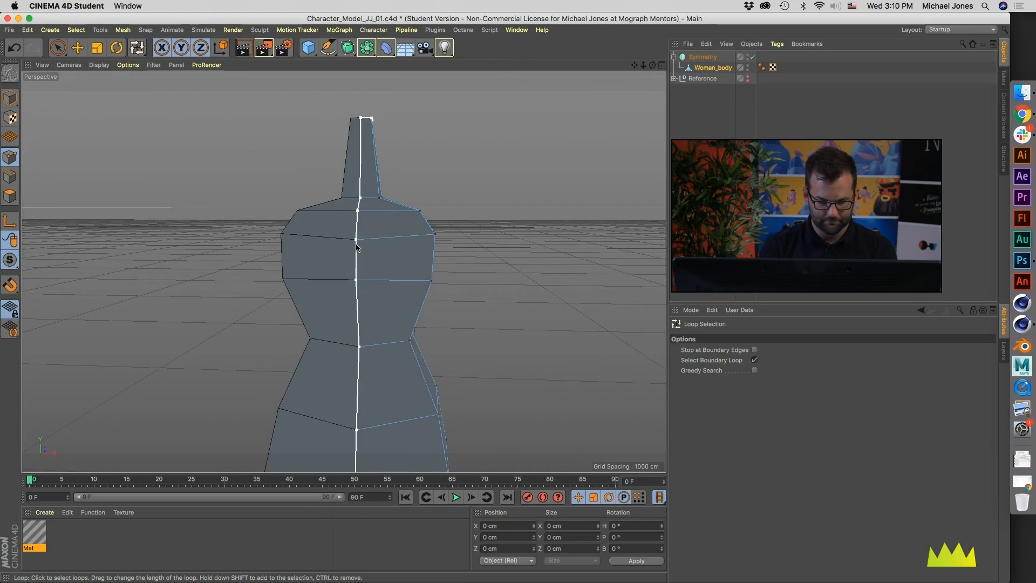
pyautogui.keyDown('alt'); pyautogui.moveTo(357, 251); pyautogui.dragTo(358, 319); pyautogui.keyUp('alt')
pyautogui.keyDown('alt'); pyautogui.moveTo(364, 91); pyautogui.dragTo(354, 190, button='middle'); pyautogui.keyUp('alt')
pyautogui.keyDown('alt'); pyautogui.moveTo(354, 189); pyautogui.dragTo(369, 219, button='right'); pyautogui.keyUp('alt')
pyautogui.press('e')
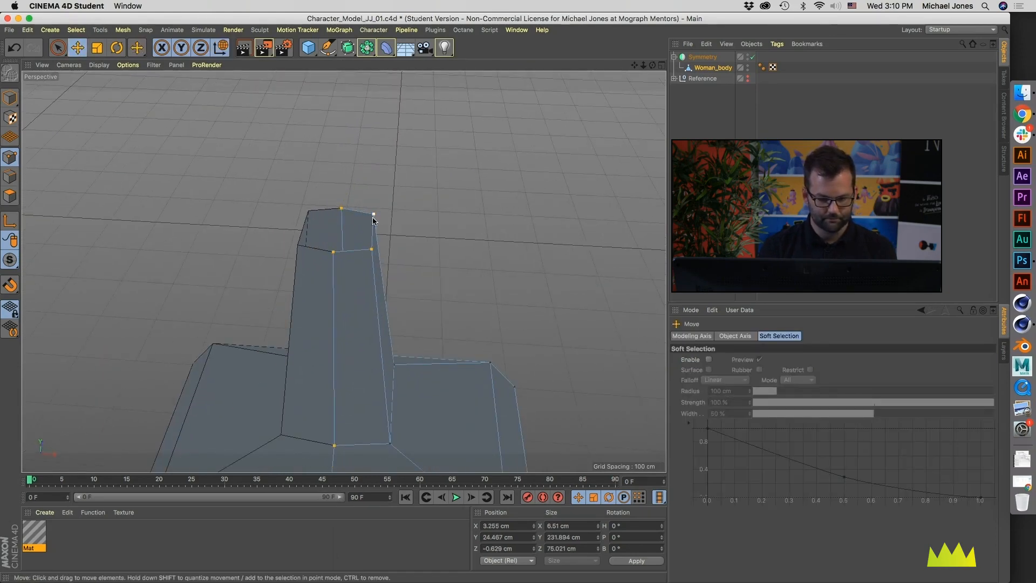
pyautogui.moveTo(345, 262)
pyautogui.keyDown('alt'); pyautogui.mouseDown()
pyautogui.moveTo(296, 262)
pyautogui.moveTo(341, 271)
pyautogui.mouseUp(); pyautogui.keyUp('alt')
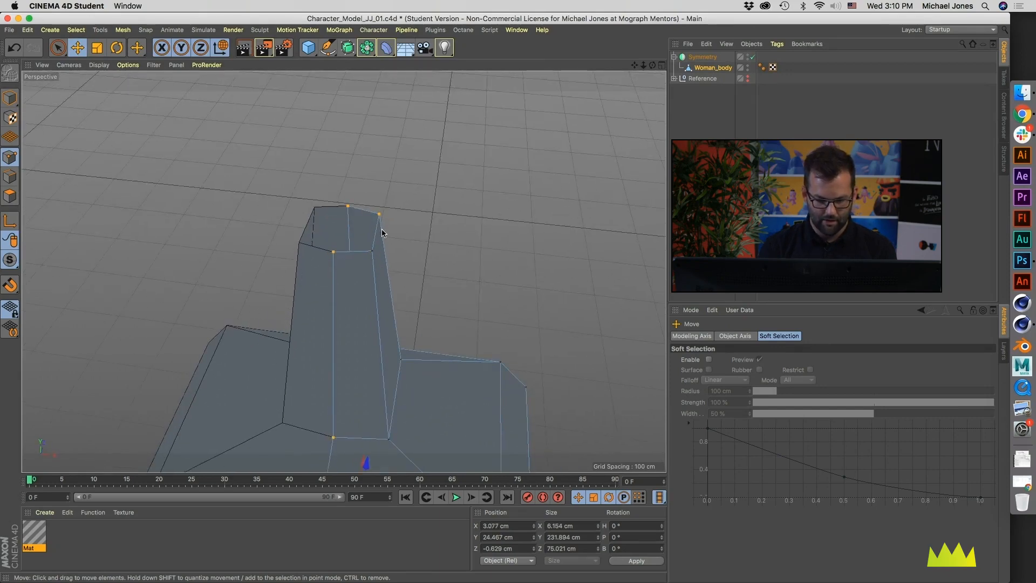
pyautogui.keyDown('alt'); pyautogui.moveTo(400, 329); pyautogui.dragTo(390, 232, button='middle'); pyautogui.keyUp('alt')
pyautogui.keyDown('alt'); pyautogui.moveTo(390, 232); pyautogui.dragTo(345, 270, button='right'); pyautogui.keyUp('alt')
pyautogui.keyDown('alt'); pyautogui.moveTo(387, 402); pyautogui.dragTo(347, 332, button='middle'); pyautogui.keyUp('alt')
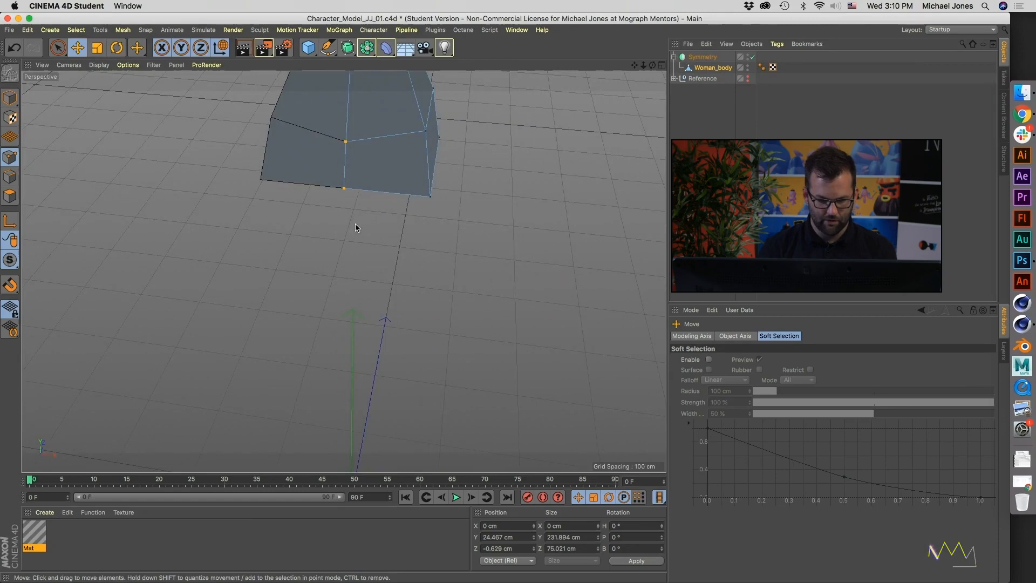
pyautogui.keyDown('alt'); pyautogui.moveTo(347, 308); pyautogui.dragTo(362, 262); pyautogui.keyUp('alt')
pyautogui.press('t')
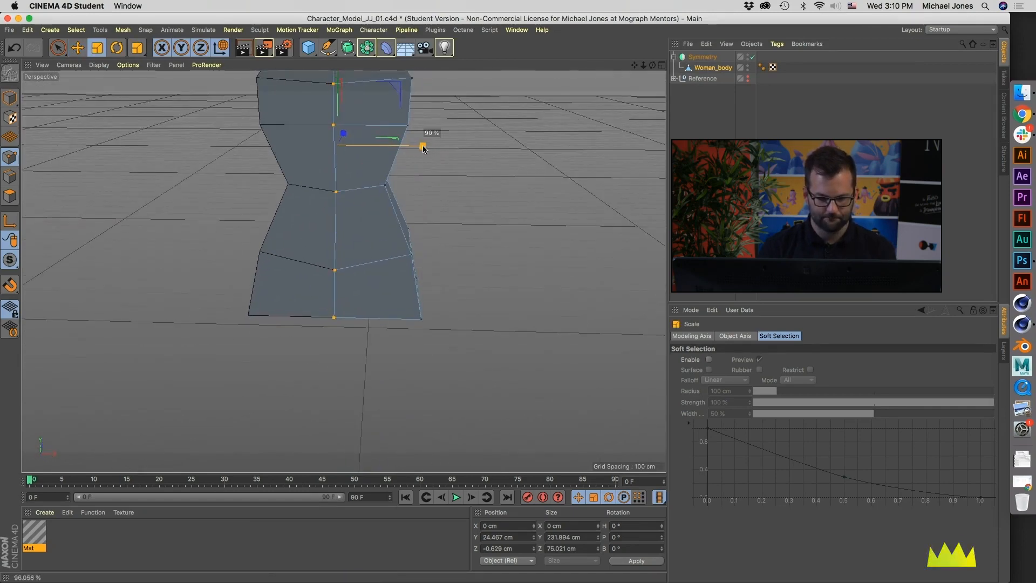
pyautogui.keyDown('shift'); pyautogui.moveTo(339, 150); pyautogui.dragTo(338, 150); pyautogui.keyUp('shift')
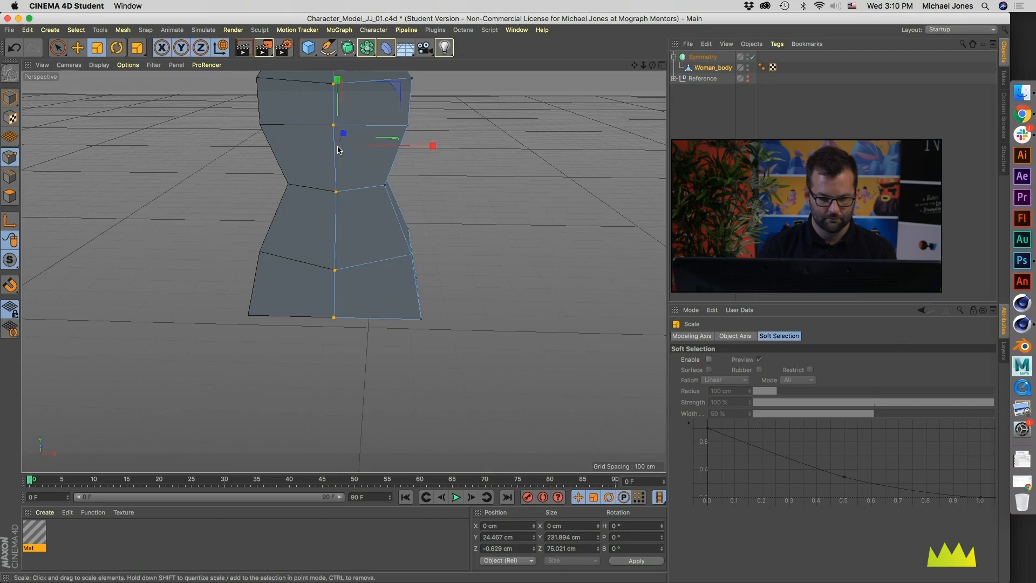
# Step: Add three horizontal loop cuts at 50% between chest and waist, waist and hips, and hips and the torso's lower edge
pyautogui.keyDown('alt'); pyautogui.moveTo(350, 164); pyautogui.dragTo(348, 274, button='middle'); pyautogui.keyUp('alt')
pyautogui.keyDown('alt'); pyautogui.moveTo(338, 205); pyautogui.dragTo(351, 232); pyautogui.keyUp('alt')
pyautogui.keyDown('alt'); pyautogui.moveTo(304, 273); pyautogui.dragTo(266, 273); pyautogui.keyUp('alt')
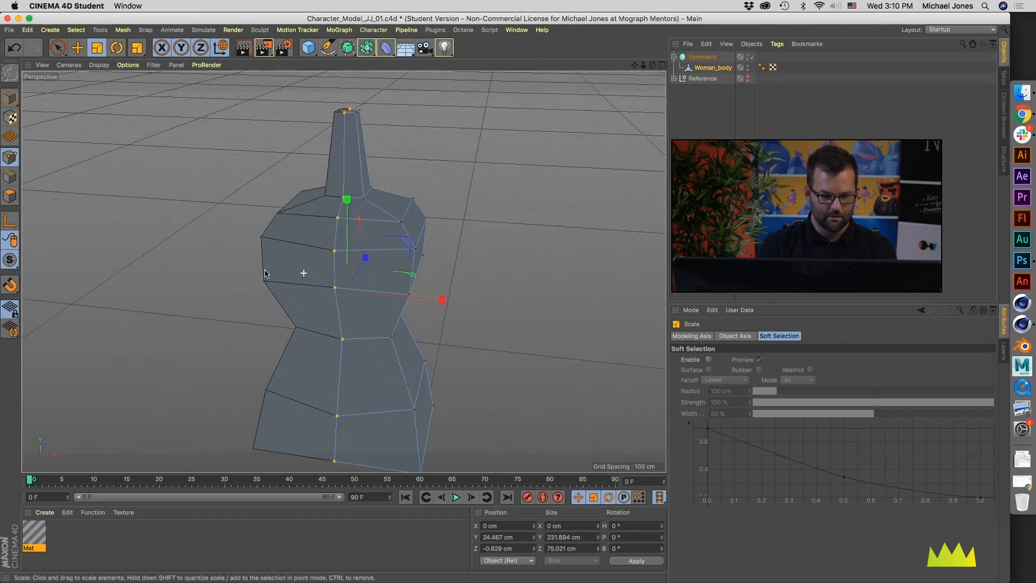
pyautogui.keyDown('alt'); pyautogui.moveTo(269, 273); pyautogui.dragTo(280, 312, button='middle'); pyautogui.keyUp('alt')
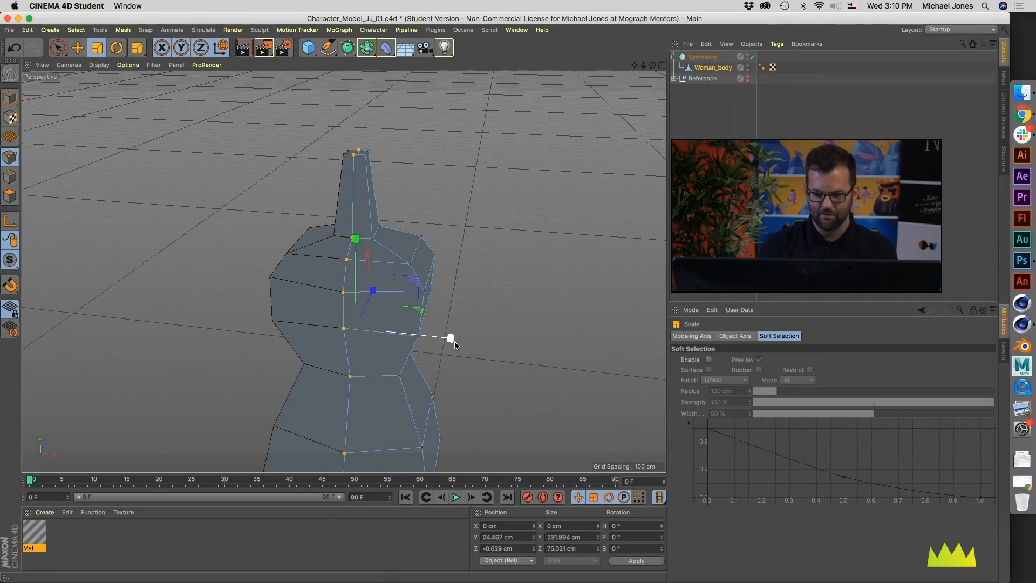
pyautogui.keyDown('alt'); pyautogui.moveTo(453, 358); pyautogui.dragTo(374, 341); pyautogui.keyUp('alt')
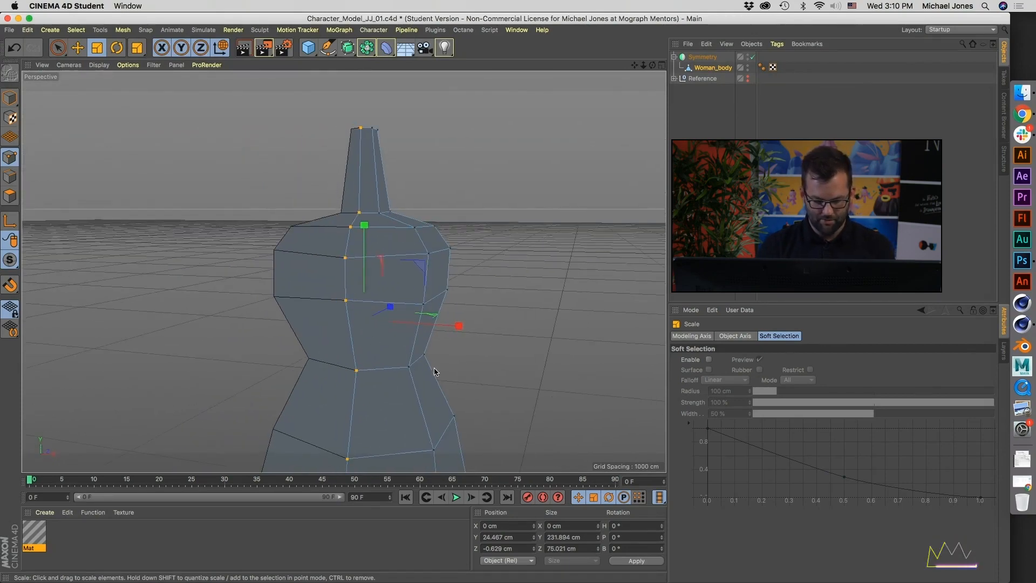
pyautogui.press('k')
pyautogui.press('l')
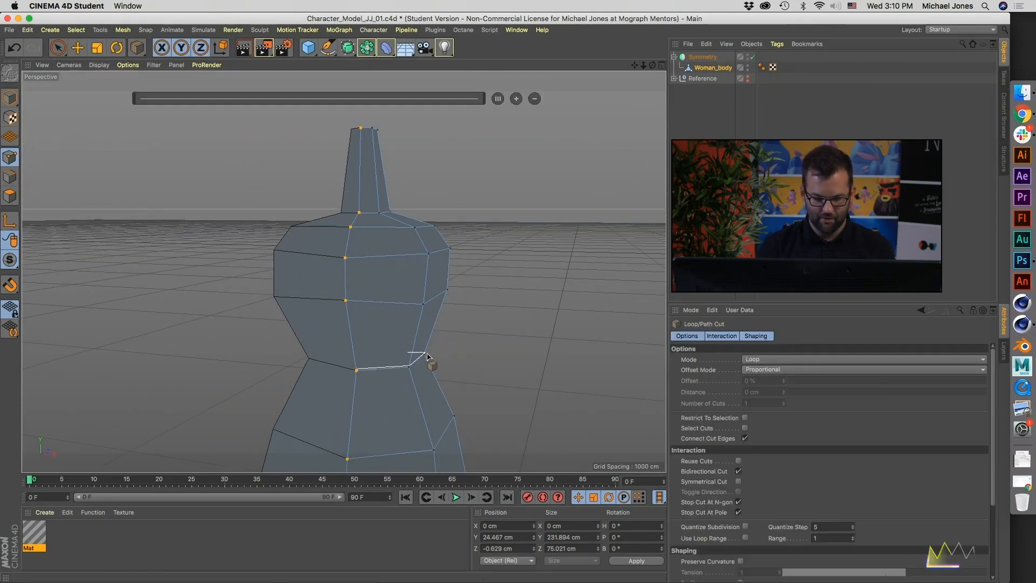
pyautogui.click(352, 339)
pyautogui.keyDown('alt'); pyautogui.moveTo(354, 345); pyautogui.dragTo(358, 378); pyautogui.keyUp('alt')
pyautogui.click(349, 372)
pyautogui.keyDown('alt'); pyautogui.moveTo(382, 400); pyautogui.dragTo(375, 357, button='middle'); pyautogui.keyUp('alt')
pyautogui.click(348, 389)
# Step: Add vertical loop cuts at 50% through the torso's side and through its front and back panels
pyautogui.keyDown('alt'); pyautogui.moveTo(367, 315); pyautogui.dragTo(375, 375); pyautogui.keyUp('alt')
pyautogui.keyDown('alt'); pyautogui.moveTo(376, 356); pyautogui.dragTo(381, 453, button='middle'); pyautogui.keyUp('alt')
pyautogui.keyDown('alt'); pyautogui.moveTo(381, 453); pyautogui.dragTo(255, 322); pyautogui.keyUp('alt')
pyautogui.keyDown('alt'); pyautogui.moveTo(516, 393); pyautogui.dragTo(455, 375); pyautogui.keyUp('alt')
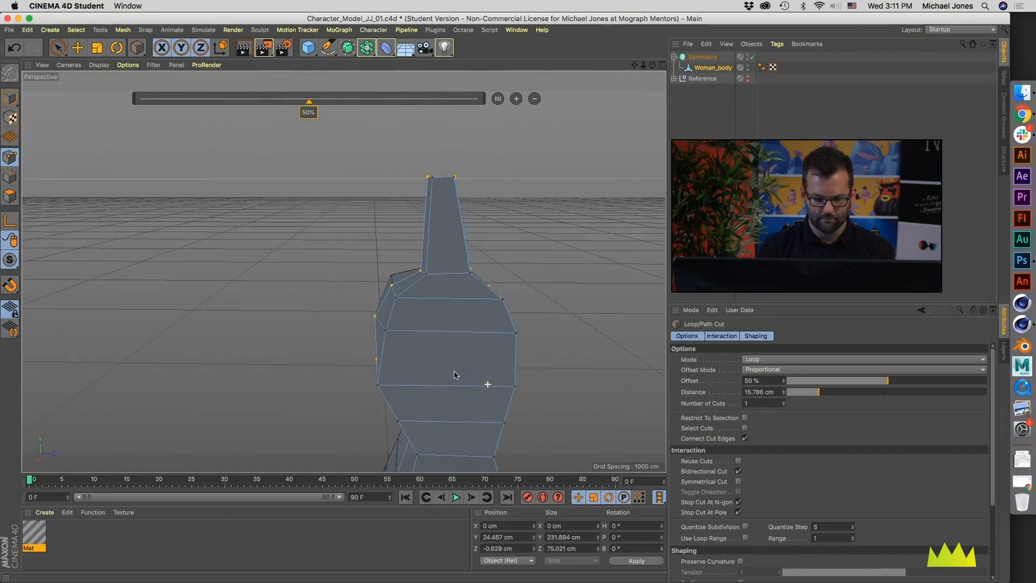
pyautogui.click(456, 301)
pyautogui.keyDown('alt'); pyautogui.moveTo(453, 372); pyautogui.dragTo(442, 323, button='middle'); pyautogui.keyUp('alt')
pyautogui.keyDown('alt'); pyautogui.moveTo(442, 322); pyautogui.dragTo(494, 344); pyautogui.keyUp('alt')
pyautogui.keyDown('alt'); pyautogui.moveTo(433, 376); pyautogui.dragTo(393, 372); pyautogui.keyUp('alt')
pyautogui.middleClick(392, 372)
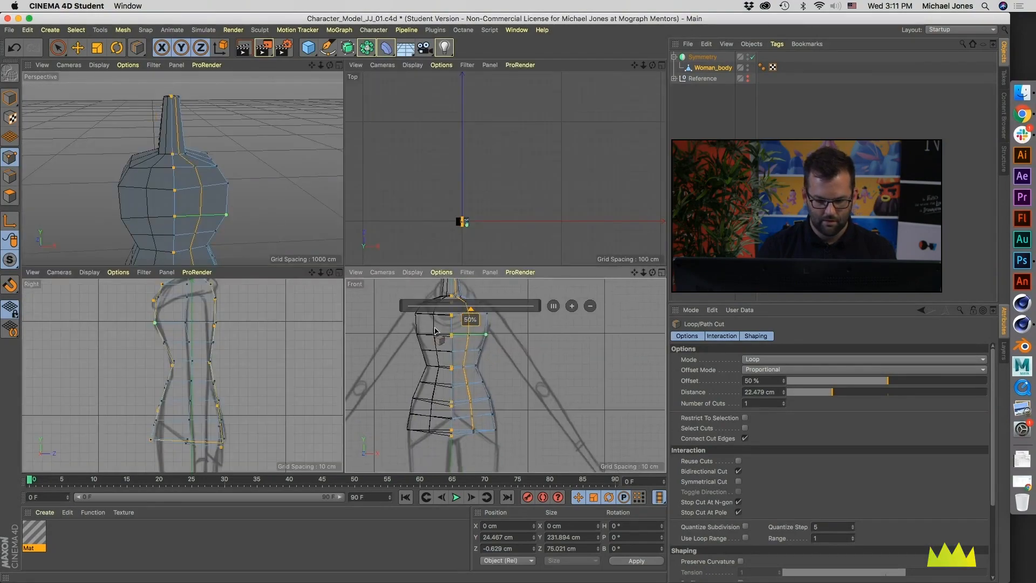
# Step: Smear the hip and shoulder points outward with the Brush tool in the Front view to follow the sketched silhouette
pyautogui.middleClick(497, 371)
pyautogui.scroll(-2, 475, 381)
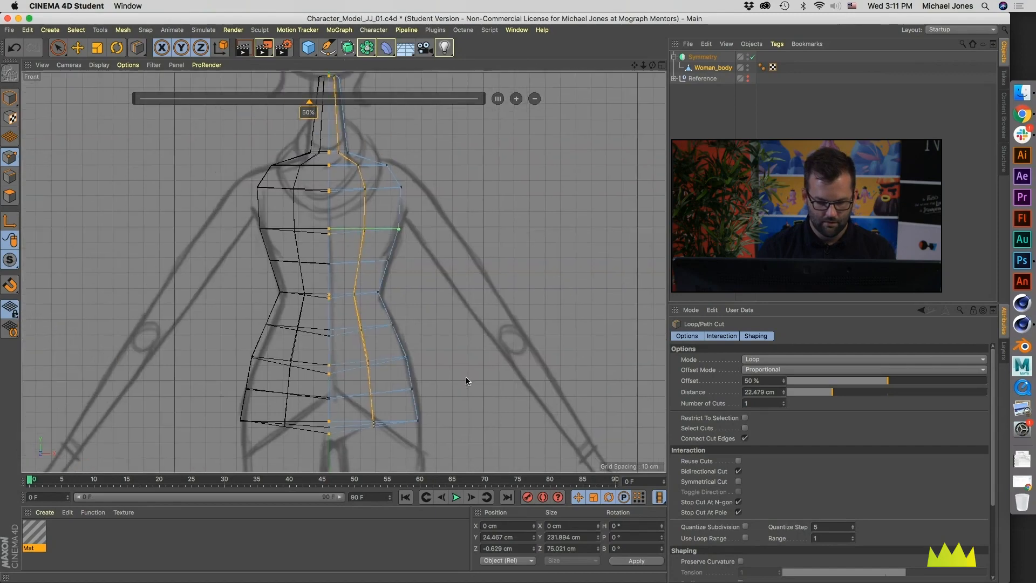
pyautogui.press('m')
pyautogui.press('c')
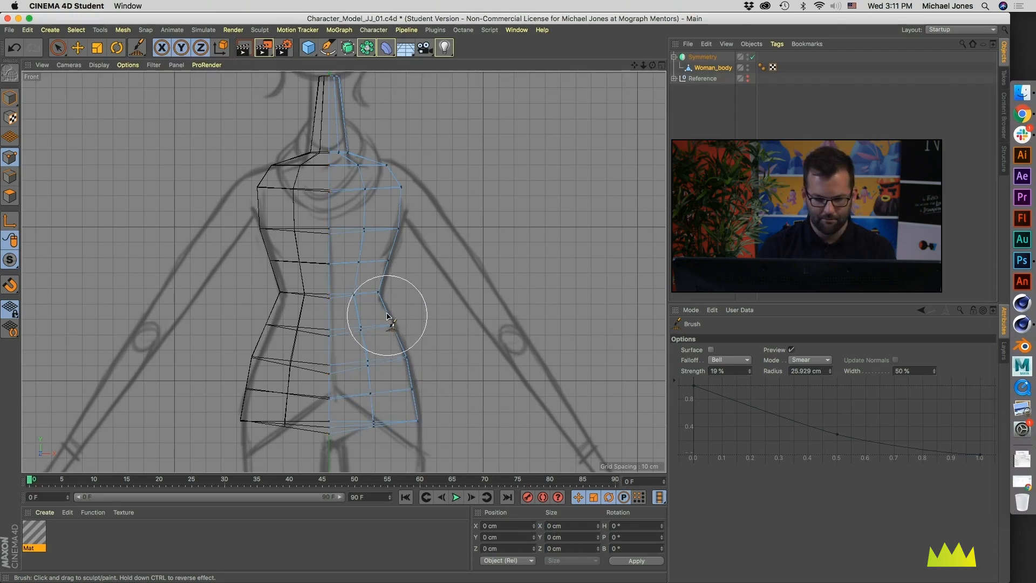
pyautogui.moveTo(395, 334); pyautogui.dragTo(421, 389)
pyautogui.keyDown('alt'); pyautogui.moveTo(389, 330); pyautogui.dragTo(392, 356, button='middle'); pyautogui.keyUp('alt')
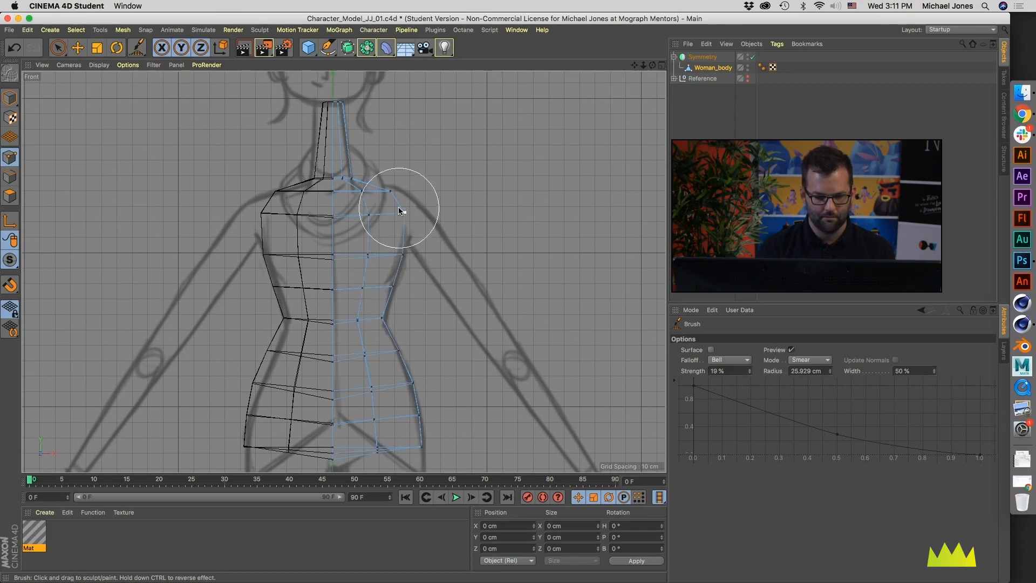
pyautogui.moveTo(395, 191); pyautogui.dragTo(403, 193)
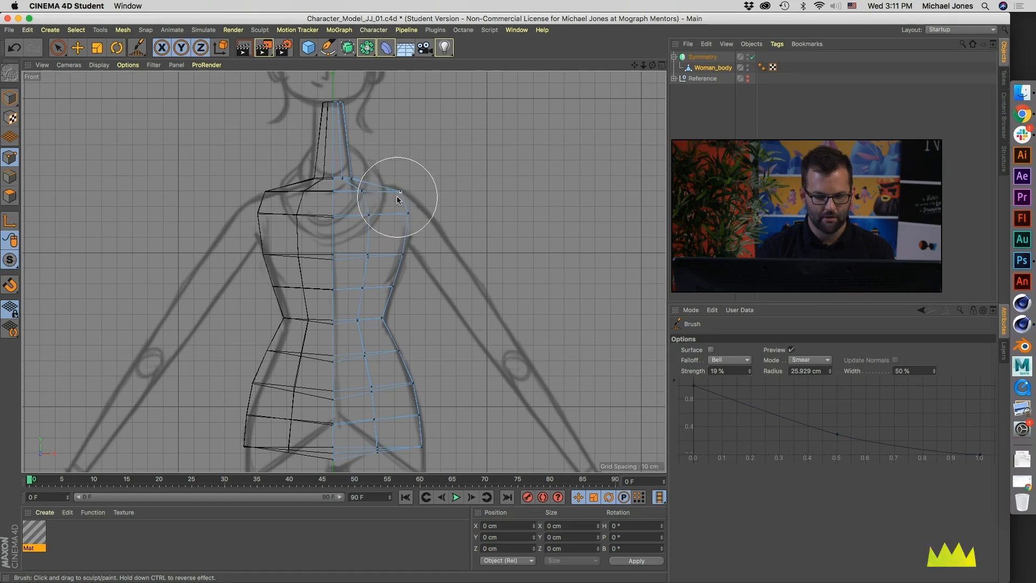
pyautogui.keyDown('alt'); pyautogui.moveTo(396, 199); pyautogui.dragTo(412, 221, button='middle'); pyautogui.keyUp('alt')
# Step: Divide the neck with three evenly spaced horizontal loop cuts
pyautogui.press('m')
pyautogui.press('l')
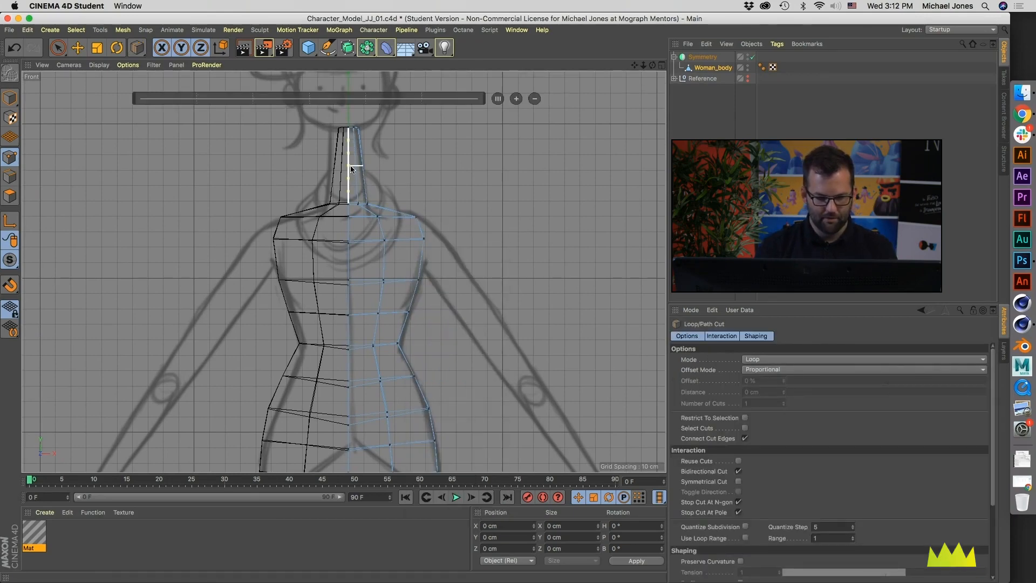
pyautogui.click(351, 170)
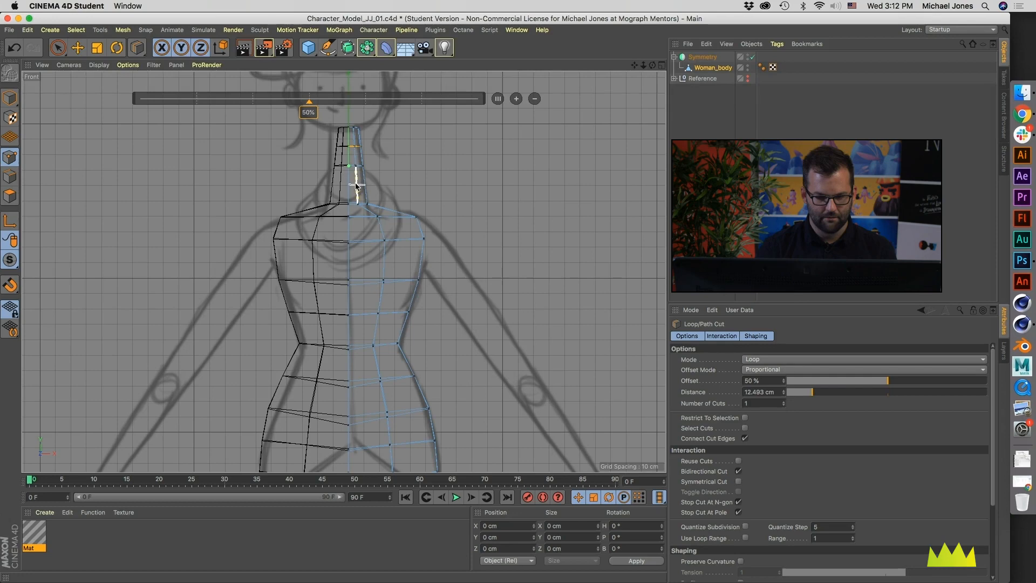
# Step: Reduce the Brush radius to about 23.5 cm and smear the neck points into a curve flaring toward the shoulders
pyautogui.press('m')
pyautogui.press('c')
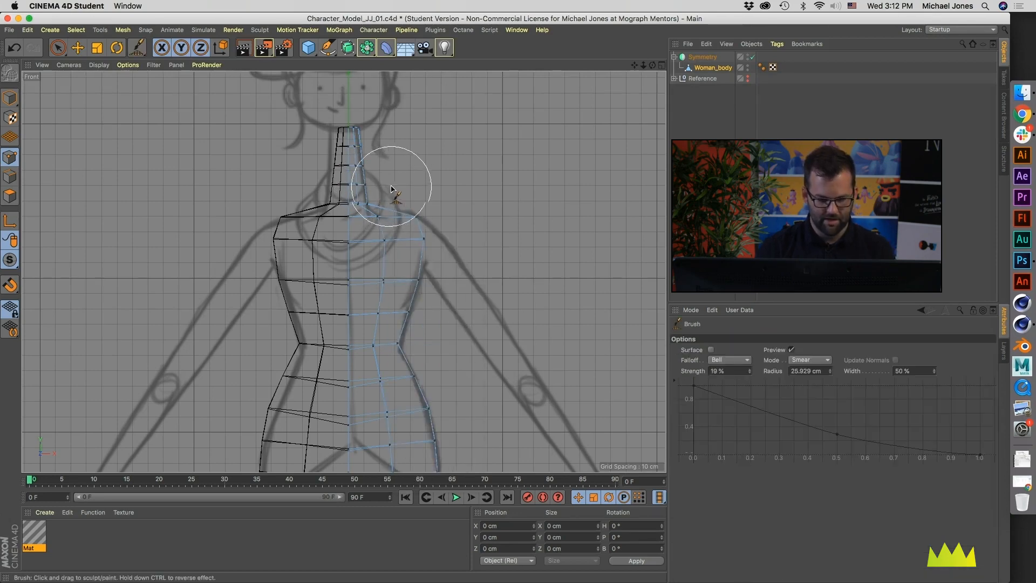
pyautogui.moveTo(379, 174); pyautogui.dragTo(375, 174)
pyautogui.moveTo(393, 173); pyautogui.dragTo(382, 169, button='middle')
pyautogui.moveTo(380, 168)
pyautogui.mouseDown()
pyautogui.moveTo(367, 130)
pyautogui.moveTo(370, 203)
pyautogui.mouseUp()
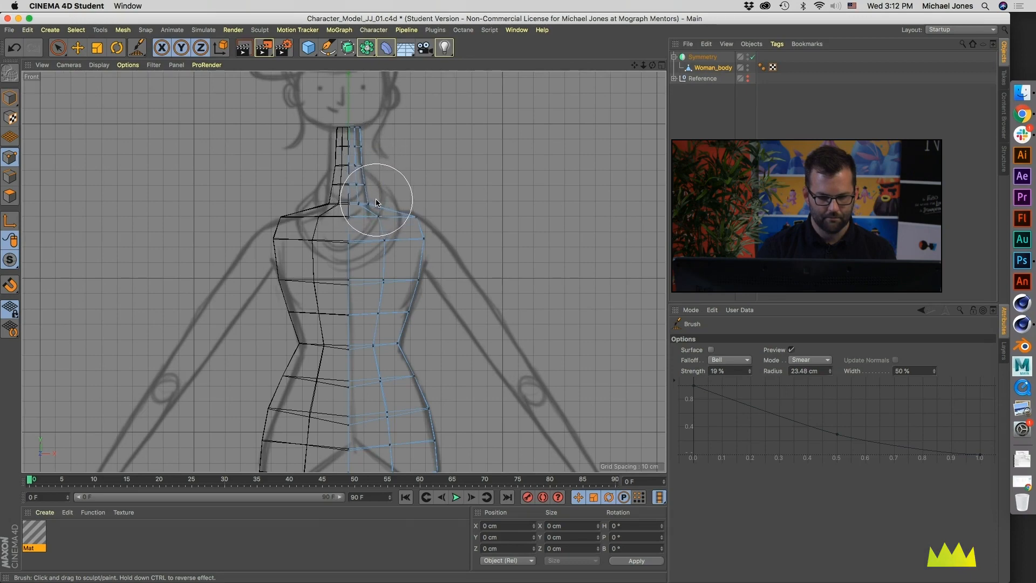
# Step: Add a loop cut between the neck base and the shoulder line and reactivate the Brush tool
pyautogui.press('k')
pyautogui.press('l')
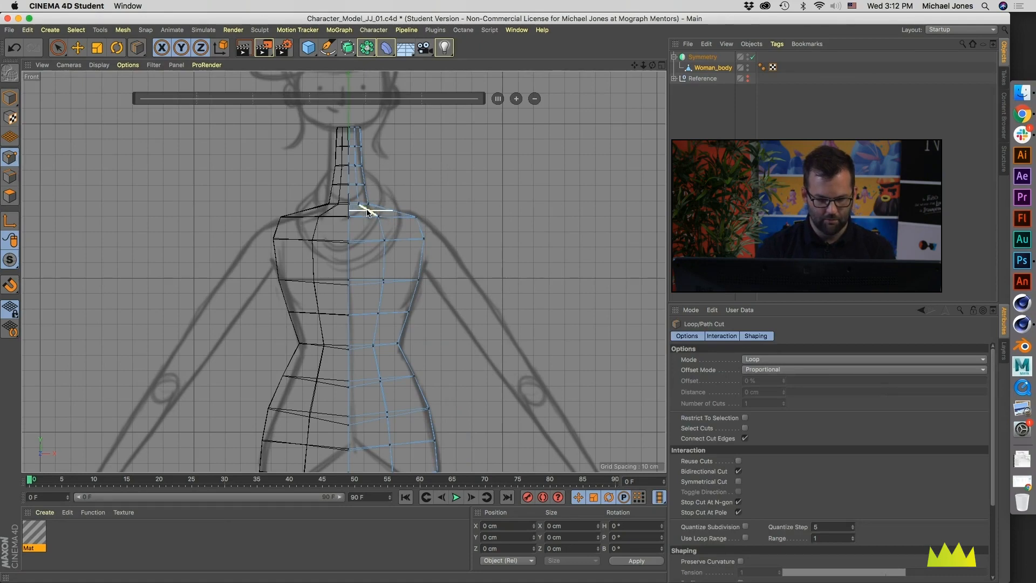
pyautogui.click(367, 209)
pyautogui.press('m')
pyautogui.press('c')
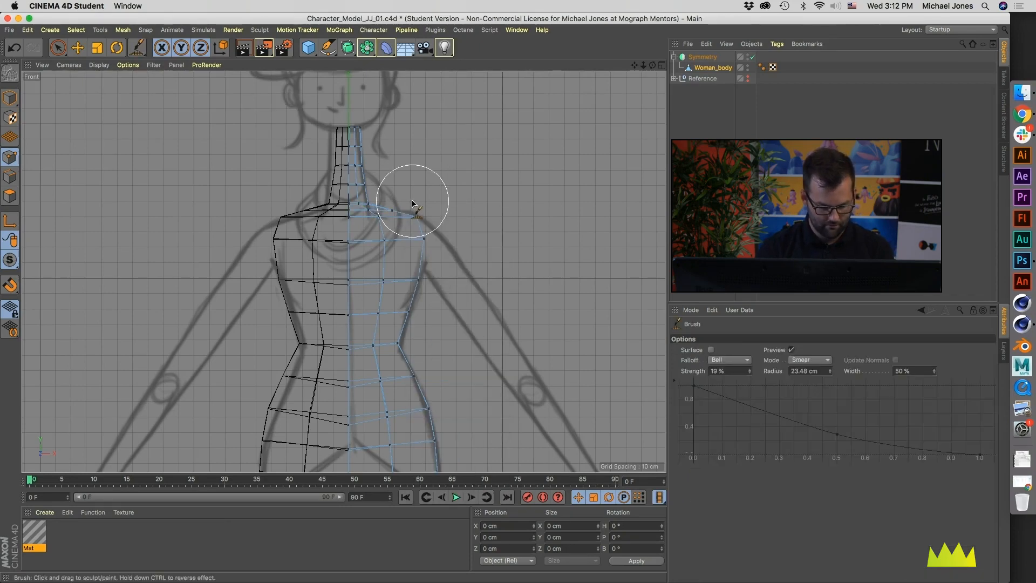
# Step: Reduce the Brush radius to about 13 cm and smear the shoulder and upper-arm corner points toward the sketched outline in the Front view
pyautogui.moveTo(401, 202); pyautogui.dragTo(383, 204, button='middle')
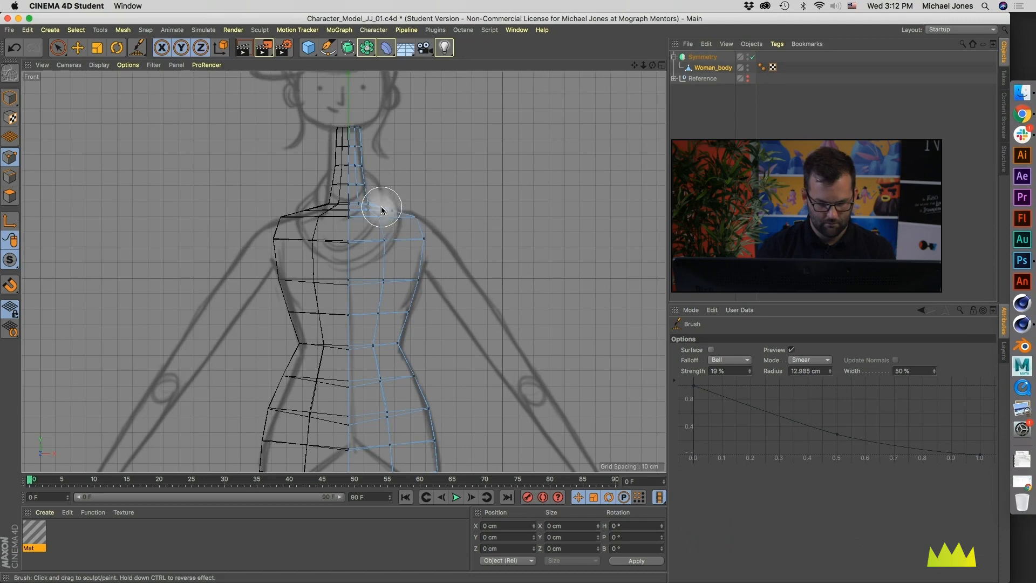
pyautogui.middleClick(380, 211)
pyautogui.middleClick(499, 355)
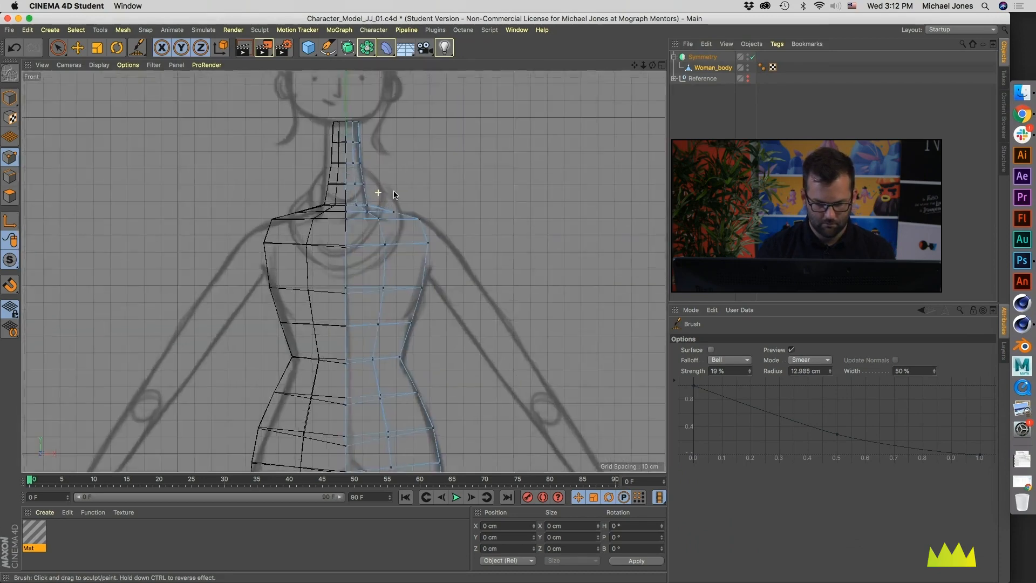
pyautogui.scroll(5, 381, 194)
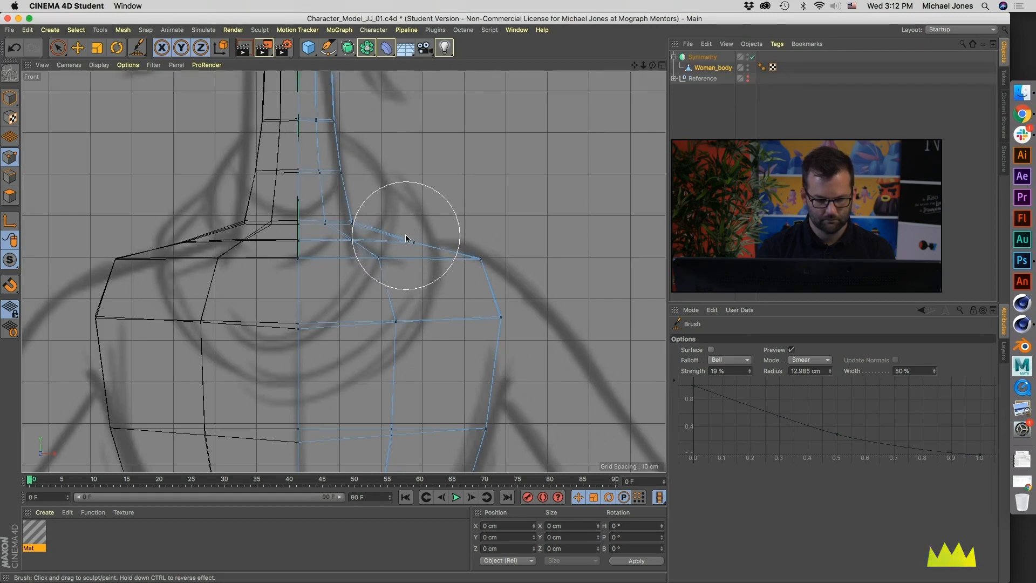
pyautogui.moveTo(479, 258); pyautogui.dragTo(474, 256)
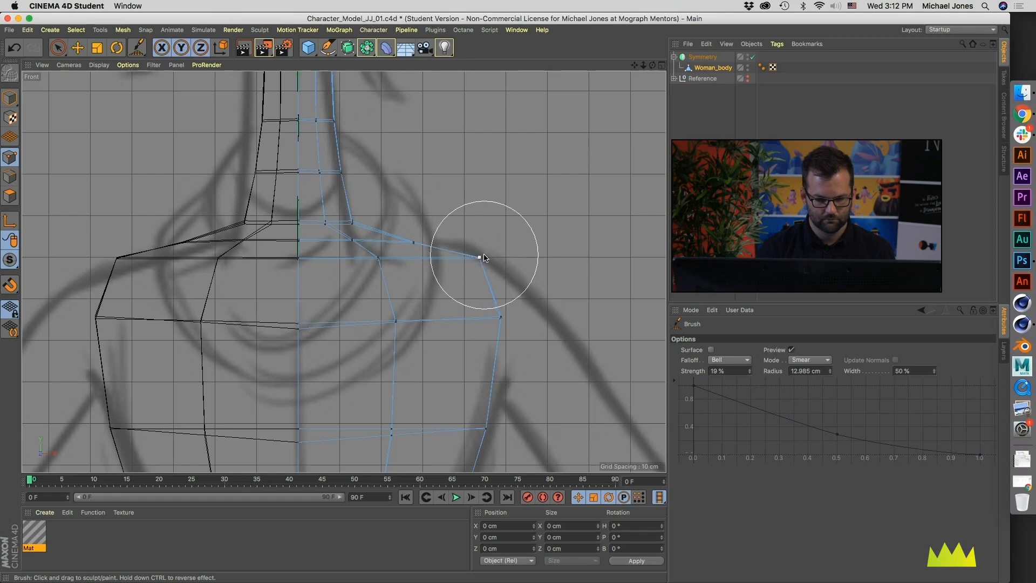
pyautogui.keyDown('alt'); pyautogui.moveTo(485, 256); pyautogui.dragTo(436, 241, button='middle'); pyautogui.keyUp('alt')
pyautogui.moveTo(470, 304); pyautogui.dragTo(452, 304)
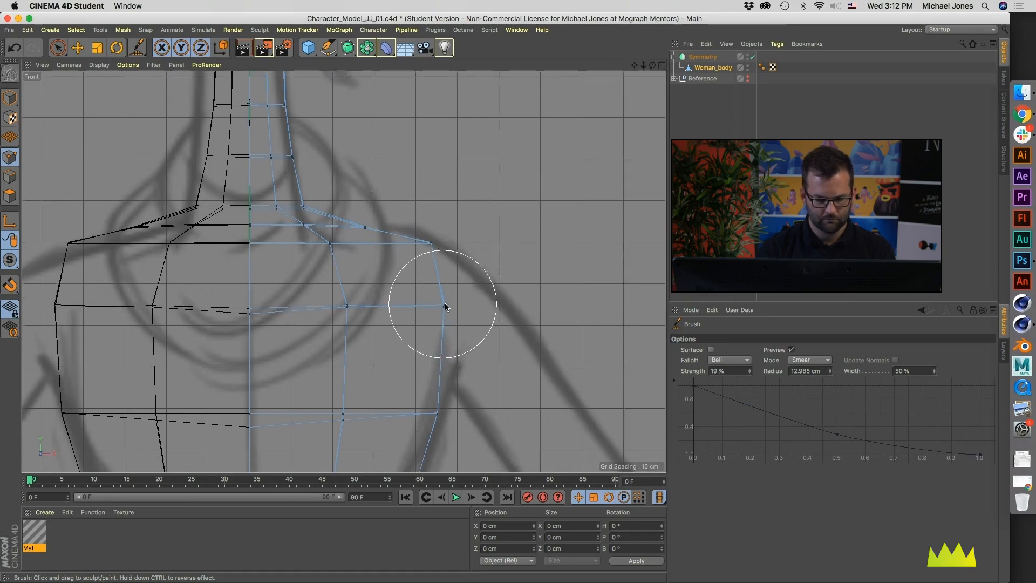
pyautogui.scroll(-5, 448, 305)
pyautogui.keyDown('alt'); pyautogui.moveTo(418, 313); pyautogui.dragTo(410, 281, button='middle'); pyautogui.keyUp('alt')
pyautogui.moveTo(442, 240); pyautogui.dragTo(439, 238)
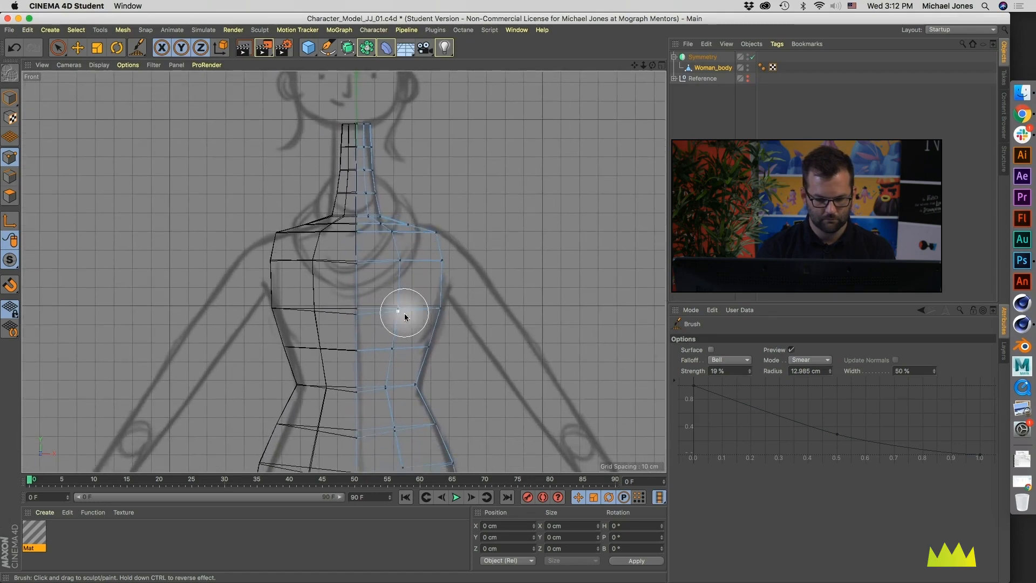
# Step: Examine the torso mesh from several angles in the enlarged Perspective view
pyautogui.middleClick(404, 312)
pyautogui.keyDown('alt'); pyautogui.moveTo(233, 158); pyautogui.dragTo(157, 183); pyautogui.keyUp('alt')
pyautogui.keyDown('alt'); pyautogui.moveTo(248, 203); pyautogui.dragTo(221, 188, button='middle'); pyautogui.keyUp('alt')
pyautogui.moveTo(222, 188)
pyautogui.keyDown('alt'); pyautogui.mouseDown()
pyautogui.moveTo(122, 176)
pyautogui.moveTo(234, 176)
pyautogui.moveTo(154, 144)
pyautogui.mouseUp(); pyautogui.keyUp('alt')
pyautogui.scroll(-5, 204, 208)
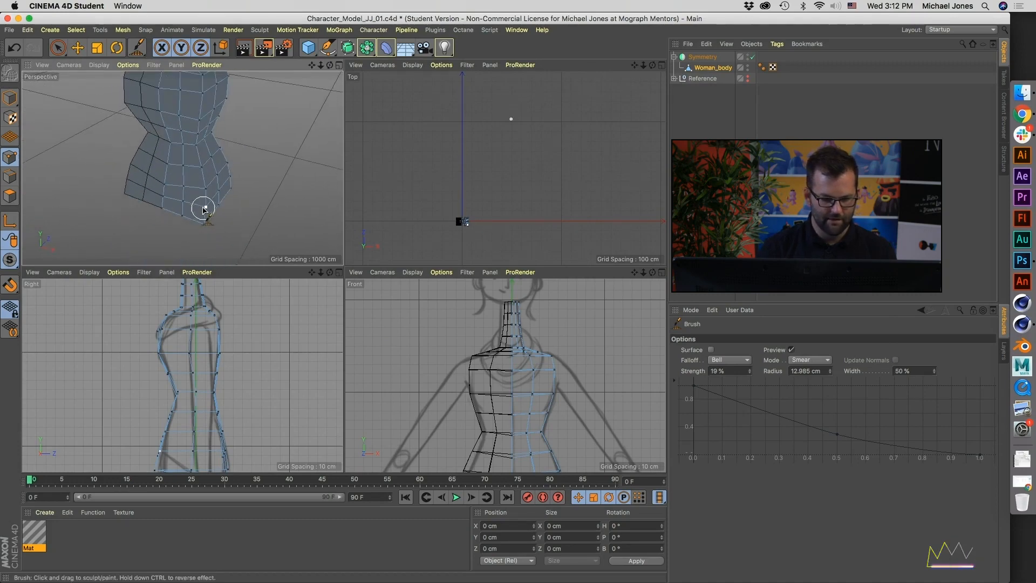
pyautogui.middleClick(217, 226)
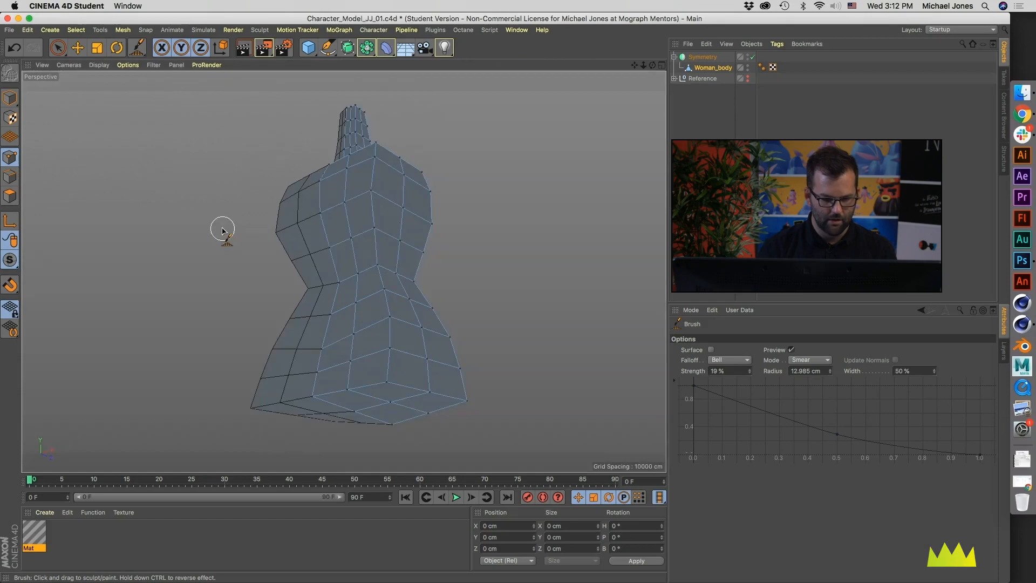
pyautogui.keyDown('alt'); pyautogui.moveTo(331, 338); pyautogui.dragTo(352, 351); pyautogui.keyUp('alt')
# Step: Move the protruding front corner point near the bottom of the hip inward to about X 50.5 cm and Z -27.5 cm
pyautogui.press('e')
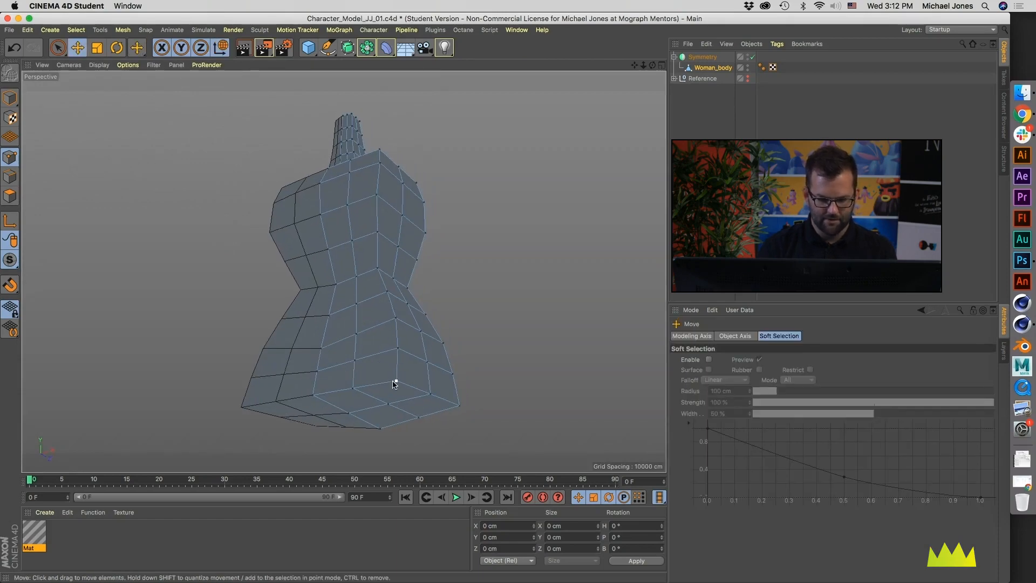
pyautogui.keyDown('alt'); pyautogui.moveTo(380, 396); pyautogui.dragTo(469, 363); pyautogui.keyUp('alt')
pyautogui.keyDown('alt'); pyautogui.moveTo(416, 320); pyautogui.dragTo(366, 436); pyautogui.keyUp('alt')
pyautogui.keyDown('alt'); pyautogui.moveTo(436, 277); pyautogui.dragTo(394, 294); pyautogui.keyUp('alt')
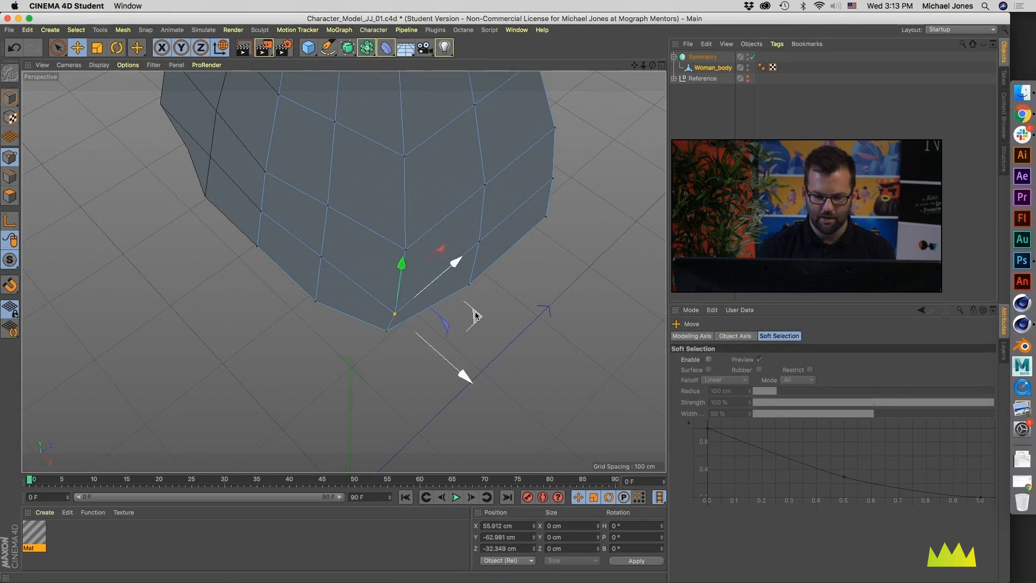
pyautogui.moveTo(432, 359)
pyautogui.keyDown('alt'); pyautogui.mouseDown()
pyautogui.moveTo(342, 270)
pyautogui.moveTo(450, 351)
pyautogui.mouseUp(); pyautogui.keyUp('alt')
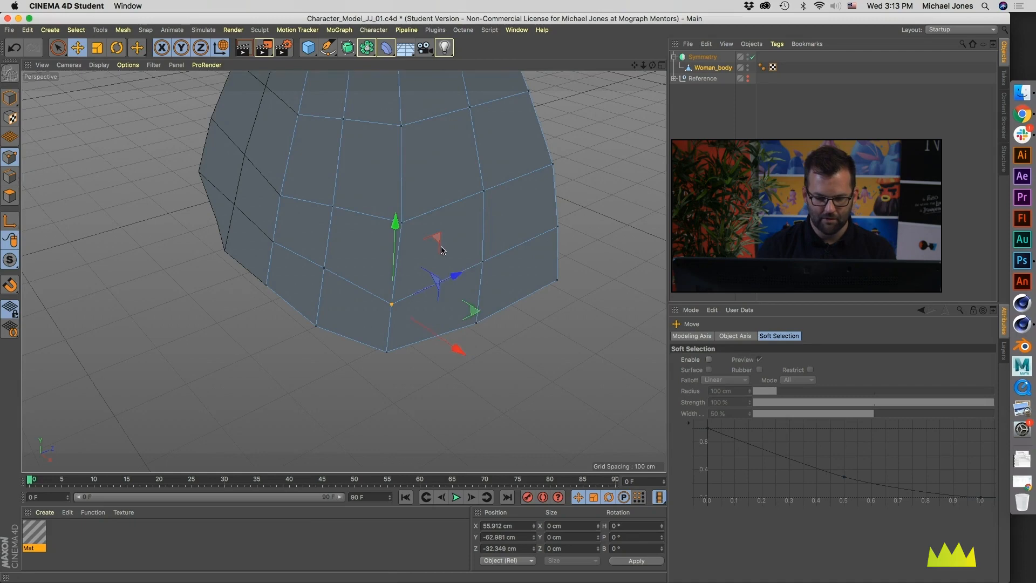
pyautogui.keyDown('alt'); pyautogui.moveTo(446, 303); pyautogui.dragTo(455, 162); pyautogui.keyUp('alt')
pyautogui.keyDown('alt'); pyautogui.moveTo(398, 275); pyautogui.dragTo(404, 342); pyautogui.keyUp('alt')
pyautogui.keyDown('alt'); pyautogui.moveTo(413, 247); pyautogui.dragTo(419, 323, button='middle'); pyautogui.keyUp('alt')
pyautogui.keyDown('alt'); pyautogui.moveTo(396, 309); pyautogui.dragTo(291, 319); pyautogui.keyUp('alt')
pyautogui.keyDown('alt'); pyautogui.moveTo(540, 227); pyautogui.dragTo(532, 306, button='middle'); pyautogui.keyUp('alt')
pyautogui.keyDown('alt'); pyautogui.moveTo(519, 309); pyautogui.dragTo(401, 322); pyautogui.keyUp('alt')
# Step: Set the Brush to Smooth mode with 5 % strength and a radius of about 36.9 cm, and deselect all points
pyautogui.press('m')
pyautogui.press('c')
pyautogui.keyDown('alt'); pyautogui.moveTo(375, 378); pyautogui.dragTo(433, 364); pyautogui.keyUp('alt')
pyautogui.click(809, 360)
pyautogui.click(806, 463)
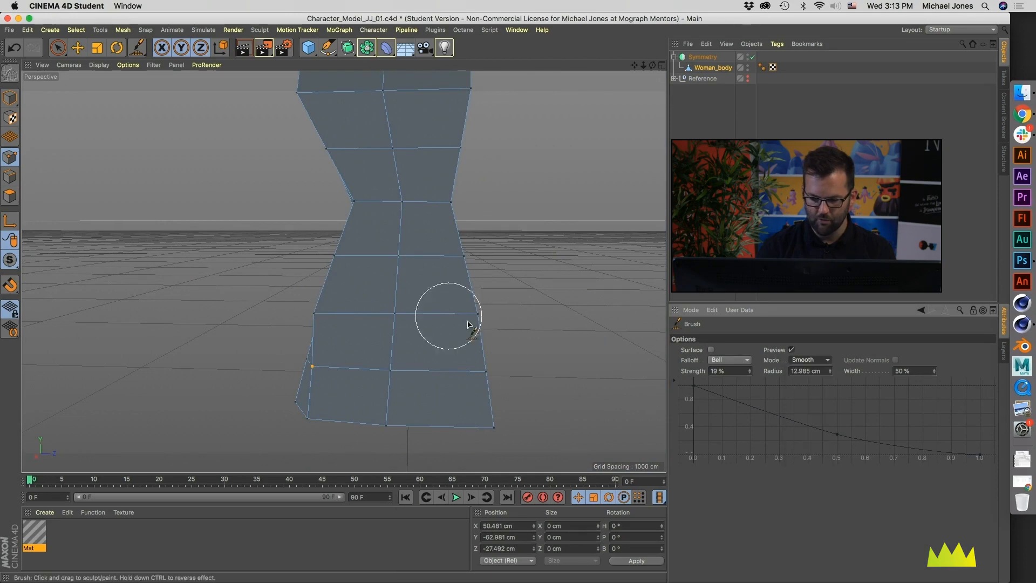
pyautogui.moveTo(403, 316); pyautogui.dragTo(472, 323, button='middle')
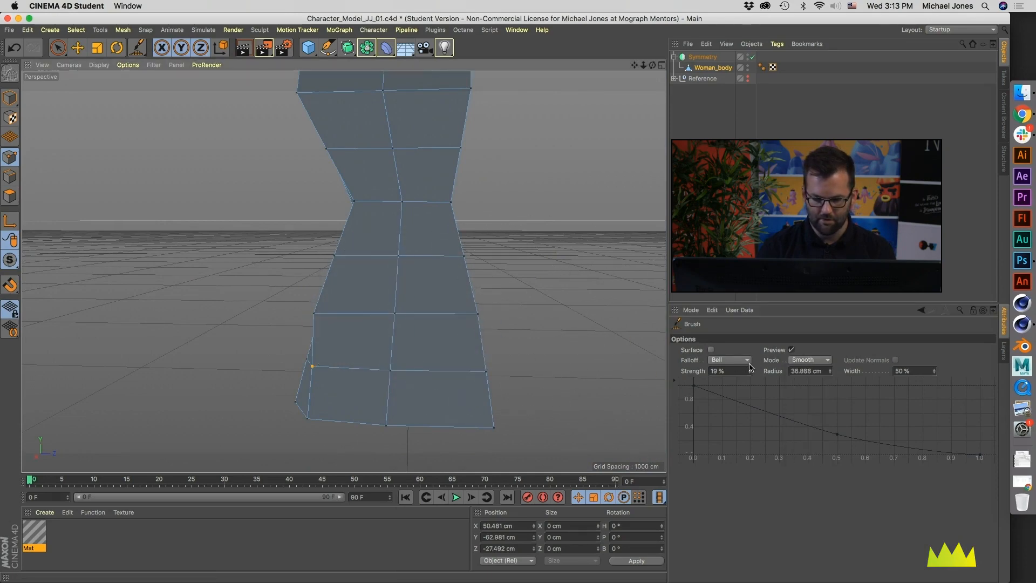
pyautogui.moveTo(739, 371); pyautogui.dragTo(680, 368)
pyautogui.write('5')
pyautogui.press('Tab')
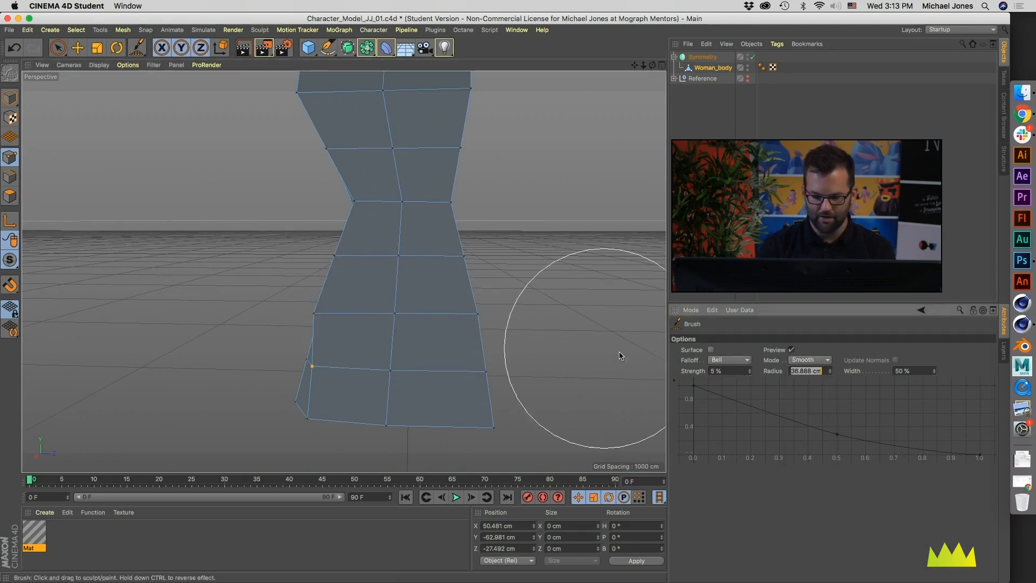
pyautogui.moveTo(473, 277); pyautogui.dragTo(470, 274)
pyautogui.press('super+shift+a')
# Step: Smooth the waist and hip points on the front and side of the torso
pyautogui.keyDown('alt'); pyautogui.moveTo(410, 292); pyautogui.dragTo(416, 255); pyautogui.keyUp('alt')
pyautogui.keyDown('alt'); pyautogui.moveTo(416, 256); pyautogui.dragTo(395, 290, button='middle'); pyautogui.keyUp('alt')
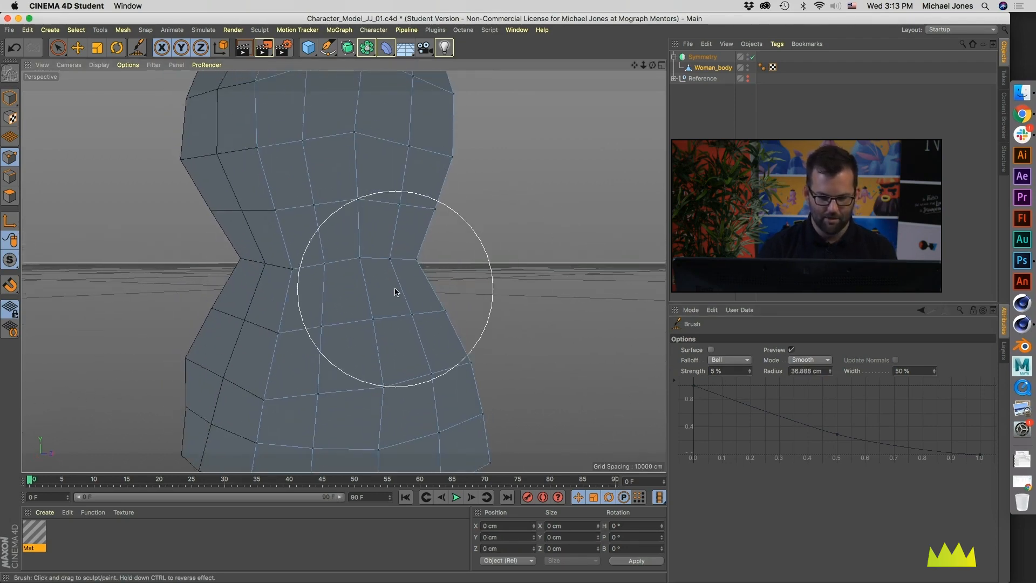
pyautogui.keyDown('alt'); pyautogui.moveTo(395, 291); pyautogui.dragTo(364, 301, button='right'); pyautogui.keyUp('alt')
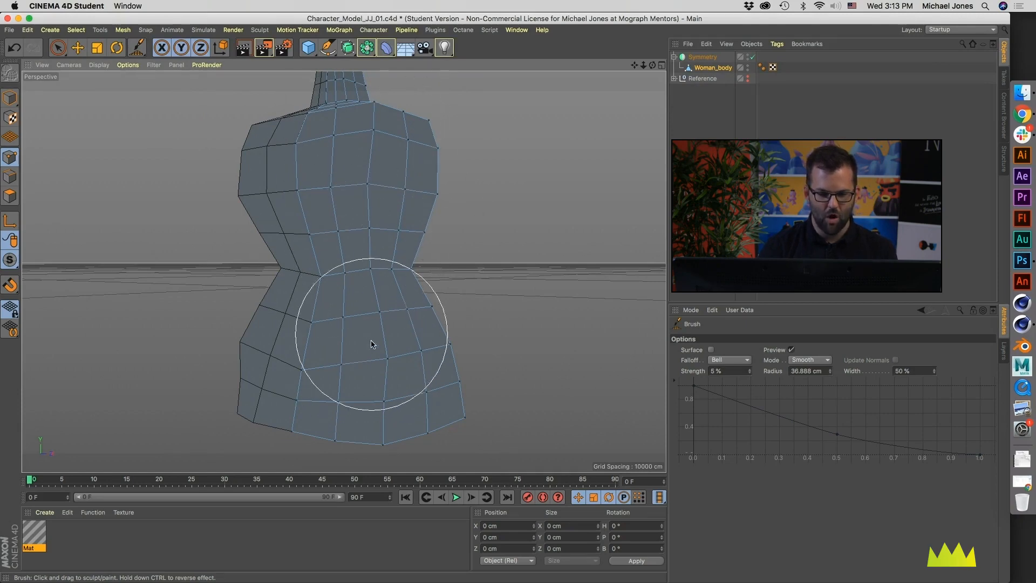
pyautogui.keyDown('alt'); pyautogui.moveTo(370, 127); pyautogui.dragTo(370, 301); pyautogui.keyUp('alt')
# Step: Reduce the Brush radius to about 22.6 cm and smooth the chest and side points up toward the shoulder
pyautogui.moveTo(370, 301); pyautogui.dragTo(340, 299, button='middle')
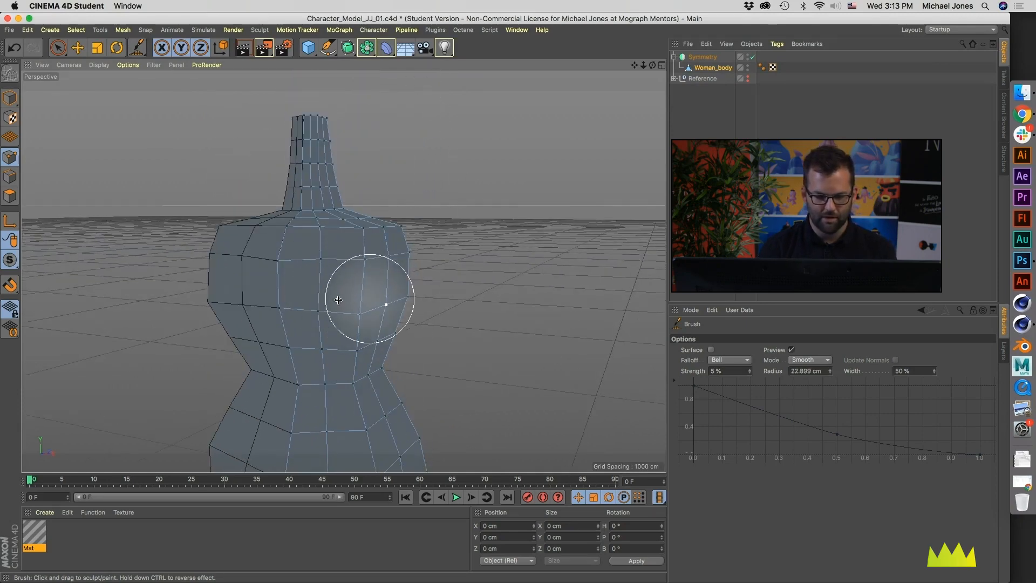
pyautogui.moveTo(360, 269)
pyautogui.keyDown('alt'); pyautogui.mouseDown()
pyautogui.moveTo(347, 231)
pyautogui.moveTo(361, 334)
pyautogui.mouseUp(); pyautogui.keyUp('alt')
pyautogui.keyDown('alt'); pyautogui.moveTo(361, 377); pyautogui.dragTo(347, 306, button='middle'); pyautogui.keyUp('alt')
pyautogui.keyDown('alt'); pyautogui.moveTo(362, 285); pyautogui.dragTo(347, 231); pyautogui.keyUp('alt')
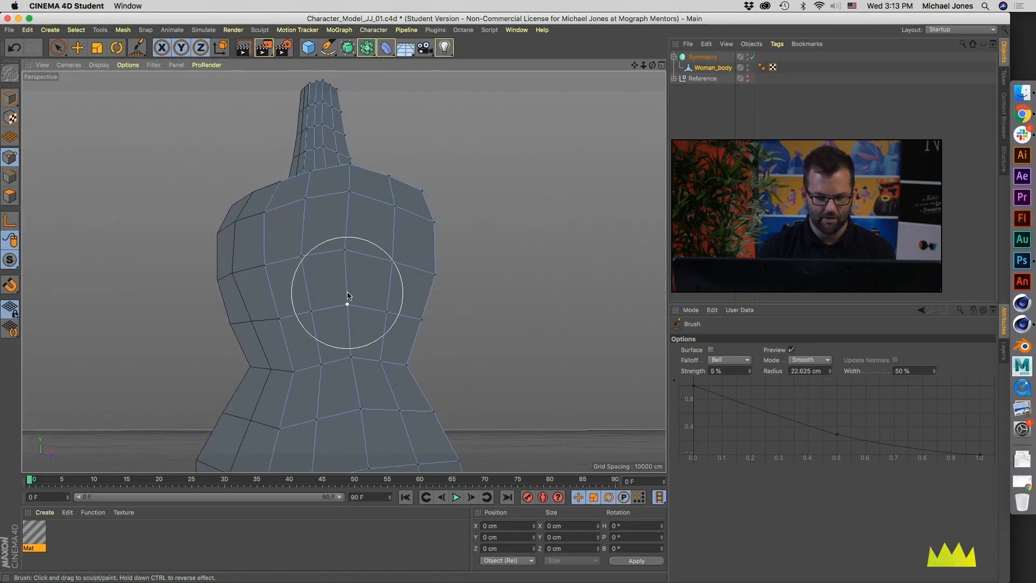
pyautogui.keyDown('alt'); pyautogui.moveTo(358, 361); pyautogui.dragTo(346, 255); pyautogui.keyUp('alt')
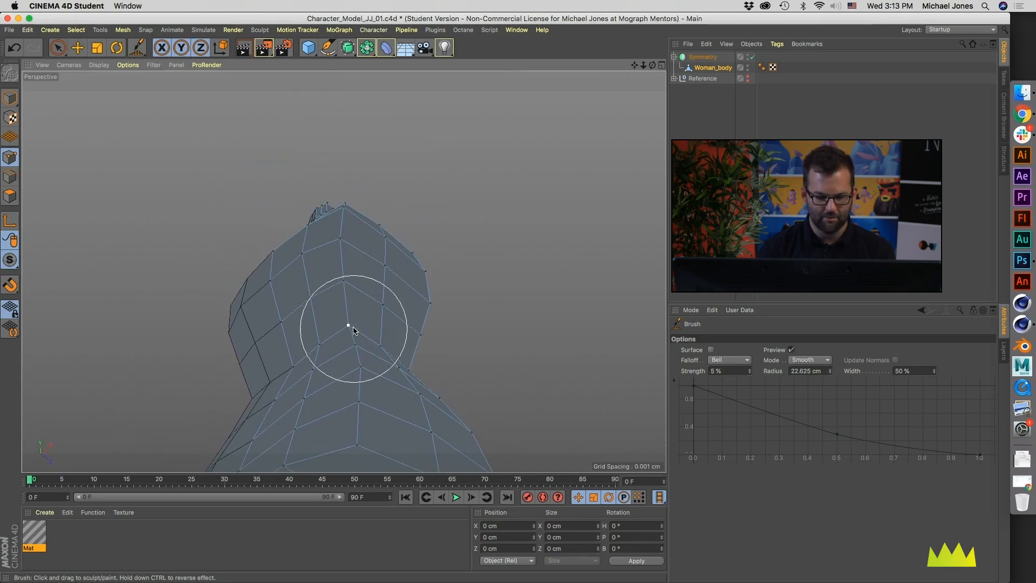
pyautogui.moveTo(346, 230)
pyautogui.keyDown('alt'); pyautogui.mouseDown()
pyautogui.moveTo(342, 210)
pyautogui.moveTo(342, 226)
pyautogui.moveTo(359, 226)
pyautogui.mouseUp(); pyautogui.keyUp('alt')
# Step: Smooth the points across the back, waist and hips on the rear side of the torso
pyautogui.keyDown('alt'); pyautogui.moveTo(346, 185); pyautogui.dragTo(300, 235); pyautogui.keyUp('alt')
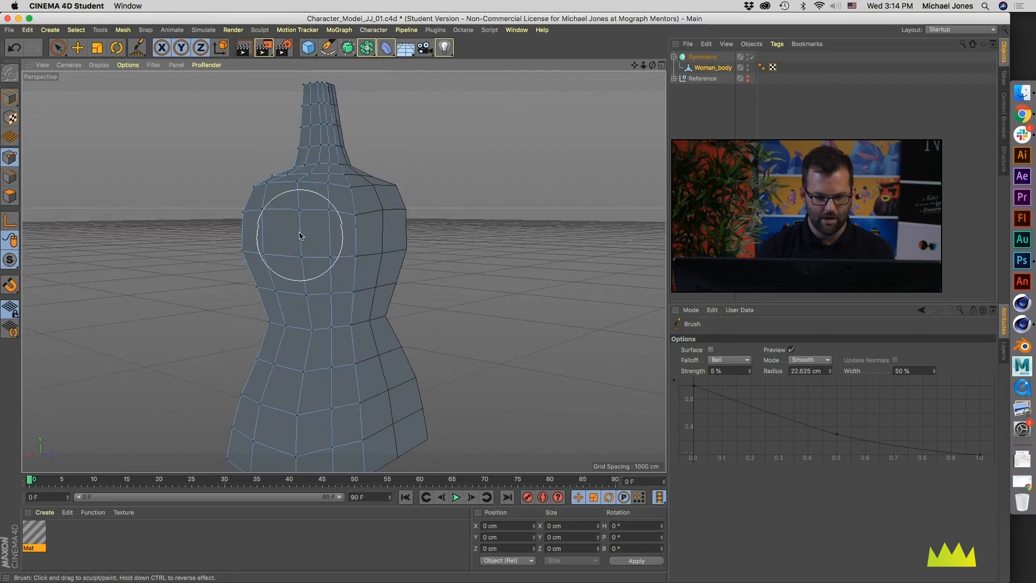
pyautogui.keyDown('alt'); pyautogui.moveTo(310, 283); pyautogui.dragTo(319, 202, button='middle'); pyautogui.keyUp('alt')
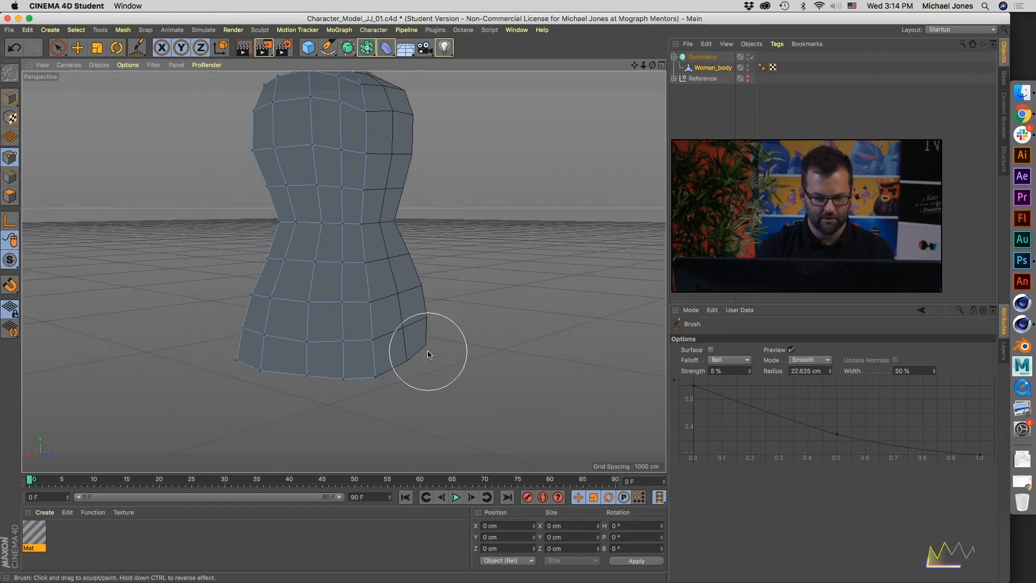
pyautogui.moveTo(404, 343)
pyautogui.keyDown('alt'); pyautogui.mouseDown()
pyautogui.moveTo(196, 339)
pyautogui.moveTo(292, 308)
pyautogui.moveTo(285, 292)
pyautogui.moveTo(275, 303)
pyautogui.moveTo(374, 305)
pyautogui.moveTo(282, 258)
pyautogui.mouseUp(); pyautogui.keyUp('alt')
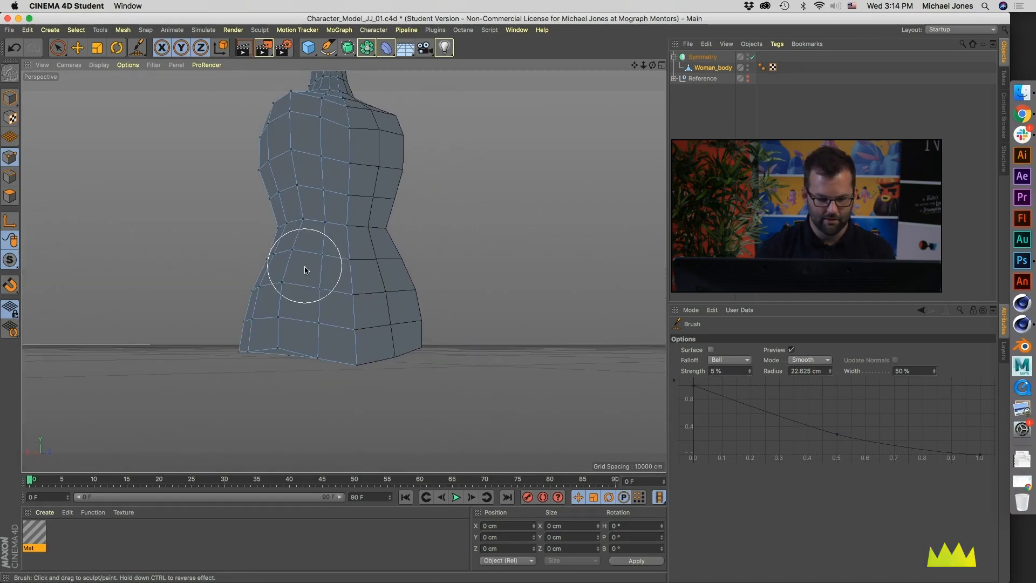
pyautogui.keyDown('alt'); pyautogui.moveTo(306, 366); pyautogui.dragTo(320, 367); pyautogui.keyUp('alt')
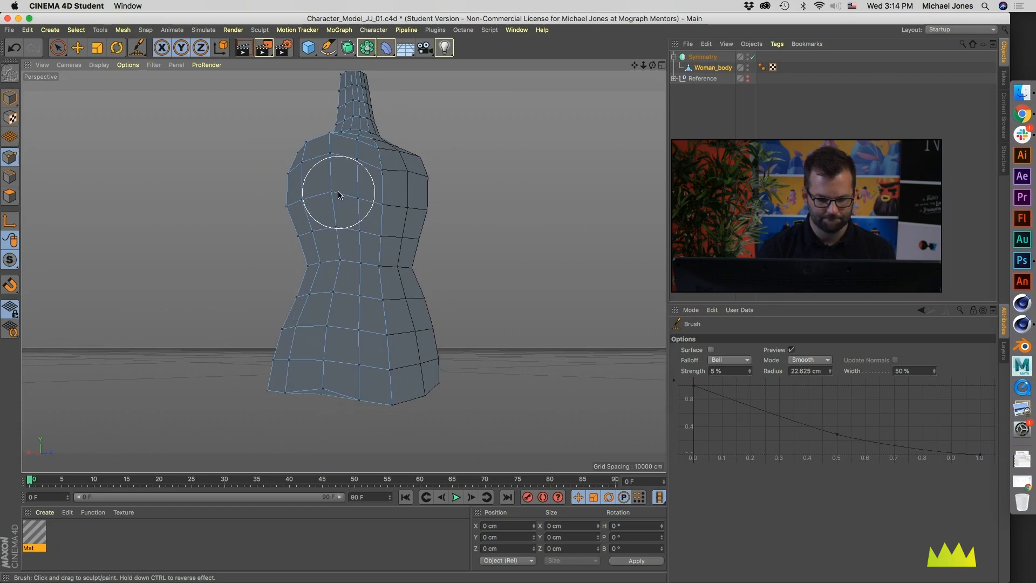
pyautogui.keyDown('alt'); pyautogui.moveTo(331, 144); pyautogui.dragTo(366, 196); pyautogui.keyUp('alt')
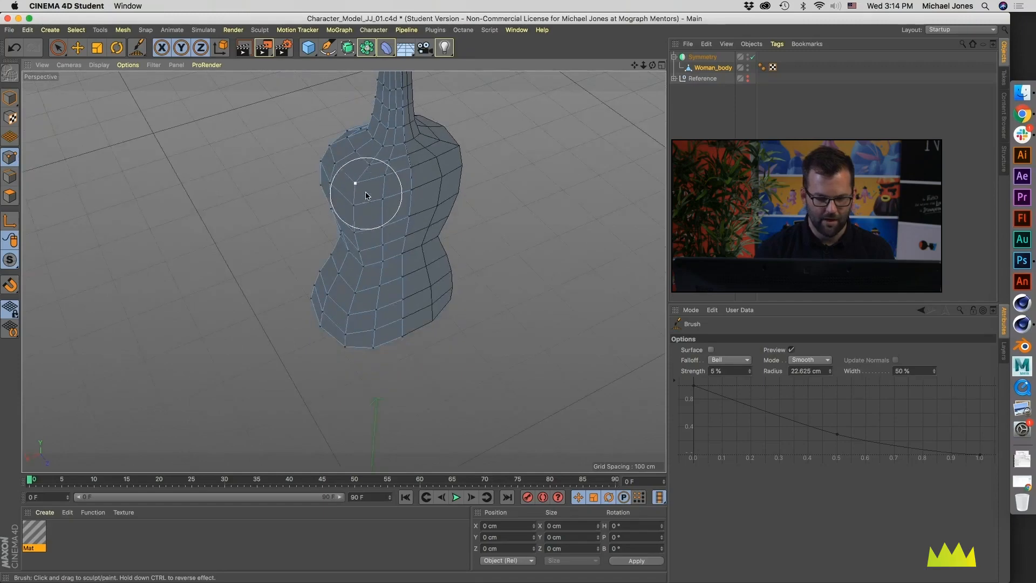
pyautogui.keyDown('alt'); pyautogui.moveTo(361, 250); pyautogui.dragTo(394, 213); pyautogui.keyUp('alt')
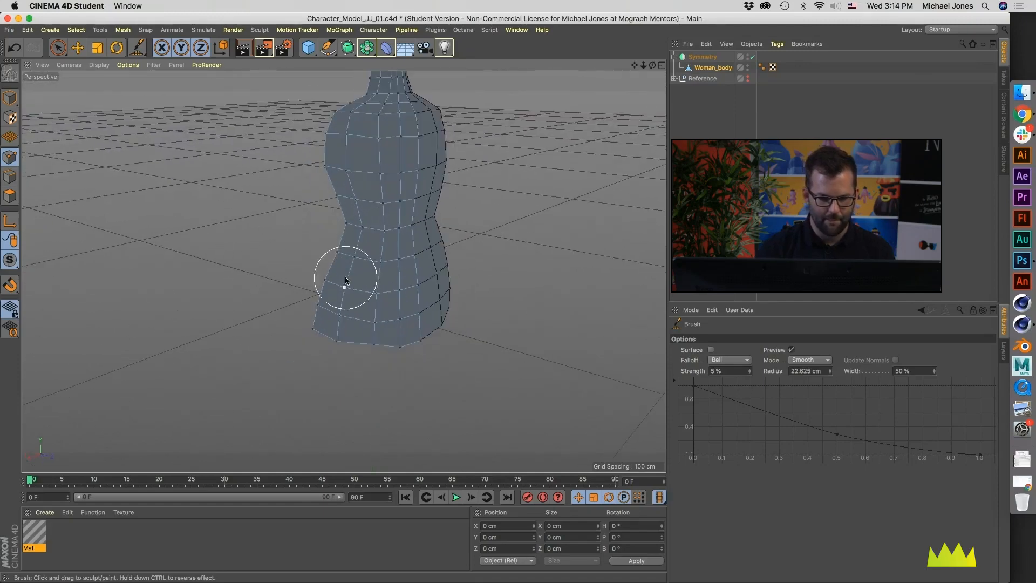
pyautogui.keyDown('alt'); pyautogui.moveTo(344, 280); pyautogui.dragTo(424, 200); pyautogui.keyUp('alt')
pyautogui.keyDown('alt'); pyautogui.moveTo(374, 308); pyautogui.dragTo(346, 300); pyautogui.keyUp('alt')
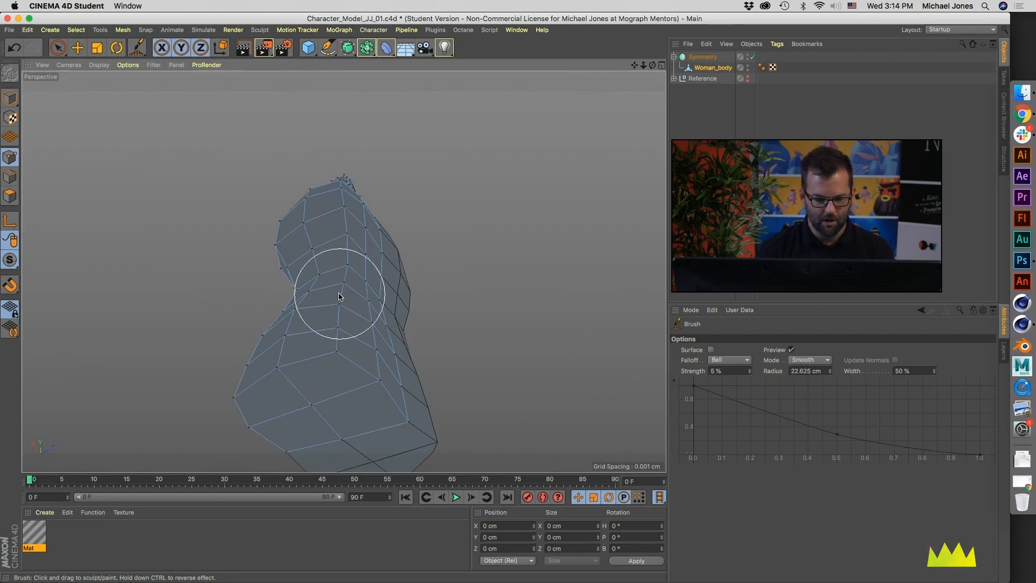
# Step: Reduce the Brush radius to about 17.5 cm and smooth the remaining uneven points around the shoulder and upper back
pyautogui.moveTo(347, 243)
pyautogui.keyDown('alt'); pyautogui.mouseDown()
pyautogui.moveTo(342, 227)
pyautogui.moveTo(416, 217)
pyautogui.mouseUp(); pyautogui.keyUp('alt')
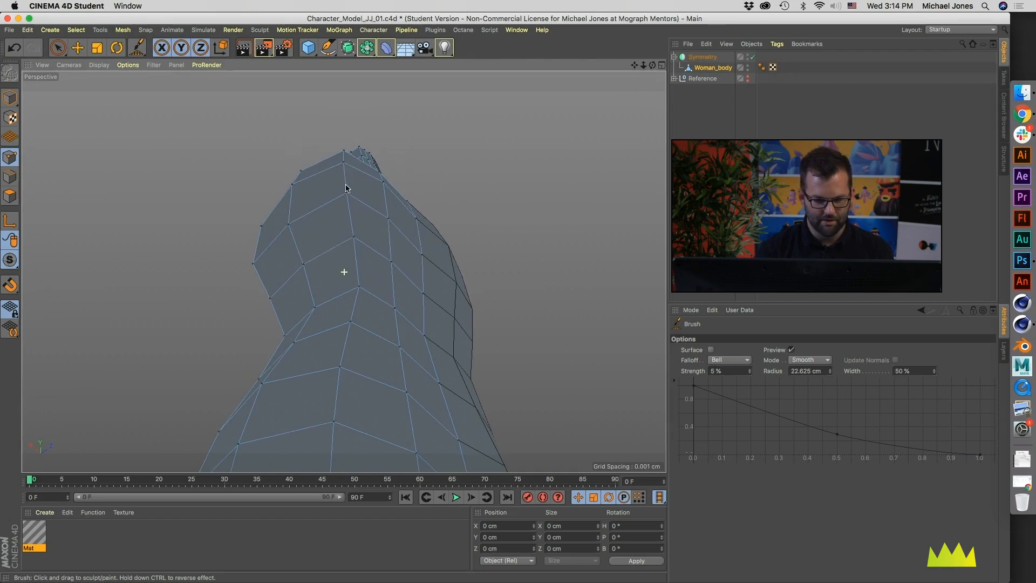
pyautogui.keyDown('alt'); pyautogui.moveTo(346, 188); pyautogui.dragTo(349, 190); pyautogui.keyUp('alt')
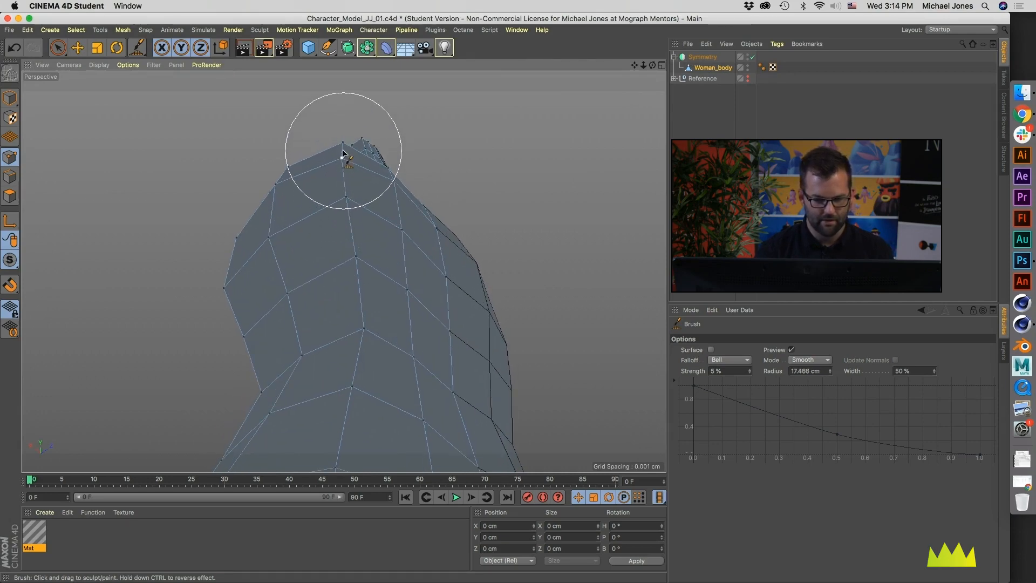
pyautogui.moveTo(342, 285)
pyautogui.keyDown('alt'); pyautogui.mouseDown()
pyautogui.moveTo(388, 203)
pyautogui.moveTo(358, 347)
pyautogui.moveTo(416, 323)
pyautogui.moveTo(500, 331)
pyautogui.moveTo(335, 308)
pyautogui.moveTo(342, 337)
pyautogui.moveTo(312, 296)
pyautogui.moveTo(342, 272)
pyautogui.moveTo(307, 233)
pyautogui.moveTo(340, 277)
pyautogui.moveTo(303, 307)
pyautogui.moveTo(188, 240)
pyautogui.moveTo(251, 311)
pyautogui.moveTo(363, 342)
pyautogui.moveTo(342, 271)
pyautogui.moveTo(365, 321)
pyautogui.moveTo(268, 307)
pyautogui.moveTo(363, 326)
pyautogui.moveTo(352, 356)
pyautogui.mouseUp(); pyautogui.keyUp('alt')
pyautogui.moveTo(425, 416)
pyautogui.keyDown('alt'); pyautogui.mouseDown()
pyautogui.moveTo(335, 407)
pyautogui.moveTo(316, 416)
pyautogui.moveTo(359, 406)
pyautogui.mouseUp(); pyautogui.keyUp('alt')
# Step: Switch to the Move tool and adjust the centre-line point low on the back of the body
pyautogui.press('e')
pyautogui.moveTo(499, 400); pyautogui.dragTo(507, 400)
pyautogui.keyDown('alt'); pyautogui.moveTo(374, 345); pyautogui.dragTo(564, 364); pyautogui.keyUp('alt')
pyautogui.keyDown('alt'); pyautogui.moveTo(357, 244); pyautogui.dragTo(337, 342); pyautogui.keyUp('alt')
pyautogui.keyDown('alt'); pyautogui.moveTo(337, 342); pyautogui.dragTo(300, 289, button='right'); pyautogui.keyUp('alt')
pyautogui.keyDown('alt'); pyautogui.moveTo(300, 289); pyautogui.dragTo(303, 346); pyautogui.keyUp('alt')
pyautogui.keyDown('alt'); pyautogui.moveTo(317, 218); pyautogui.dragTo(318, 270, button='middle'); pyautogui.keyUp('alt')
pyautogui.keyDown('alt'); pyautogui.moveTo(319, 270); pyautogui.dragTo(317, 307); pyautogui.keyUp('alt')
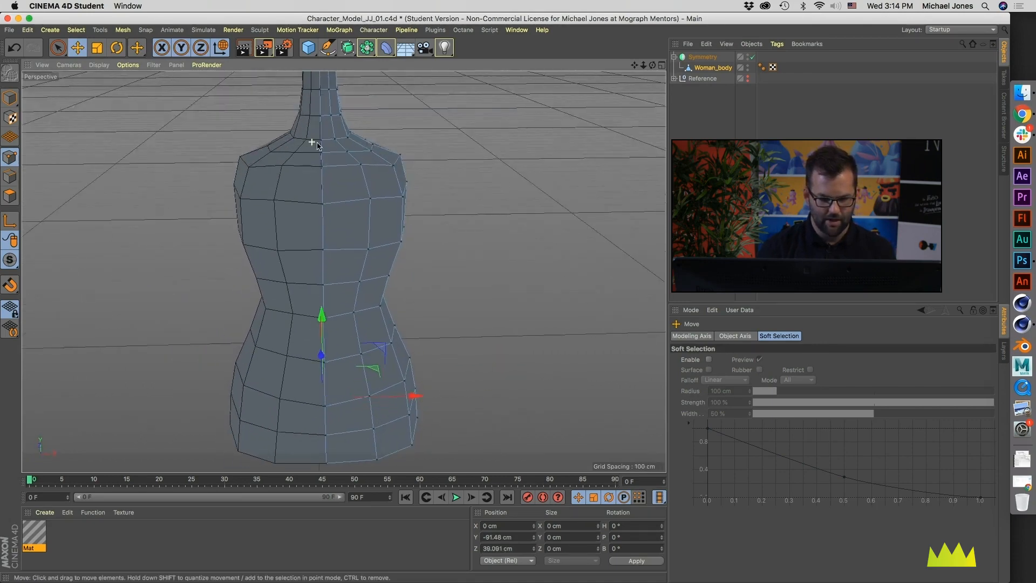
# Step: Inspect the centre seam up close and loop-select the points running along the body's centre line
pyautogui.keyDown('alt'); pyautogui.moveTo(312, 145); pyautogui.dragTo(446, 158, button='right'); pyautogui.keyUp('alt')
pyautogui.keyDown('alt'); pyautogui.moveTo(337, 217); pyautogui.dragTo(329, 218); pyautogui.keyUp('alt')
pyautogui.keyDown('alt'); pyautogui.moveTo(335, 201); pyautogui.dragTo(405, 192, button='right'); pyautogui.keyUp('alt')
pyautogui.keyDown('alt'); pyautogui.moveTo(375, 151); pyautogui.dragTo(349, 226, button='middle'); pyautogui.keyUp('alt')
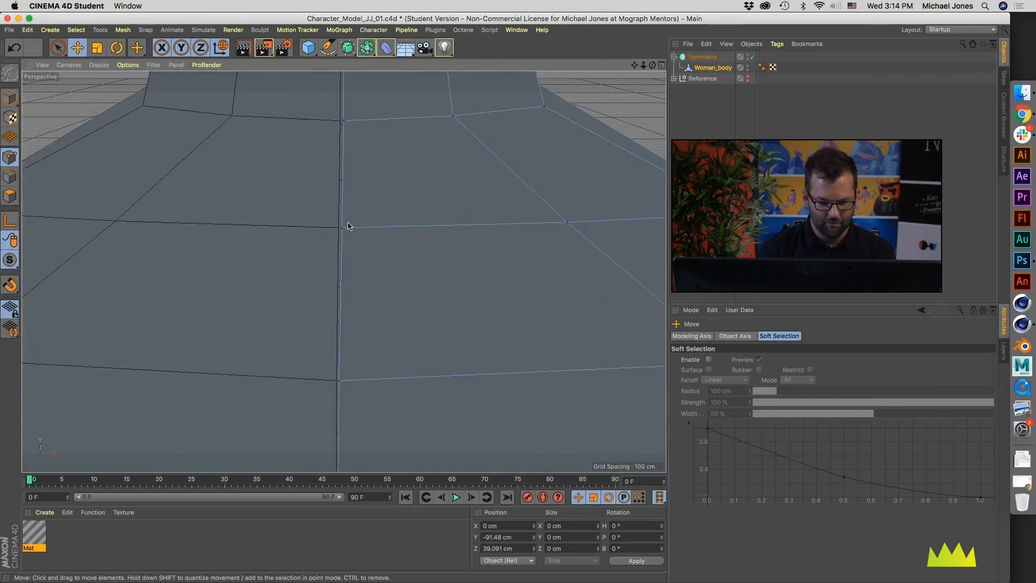
pyautogui.keyDown('alt'); pyautogui.moveTo(349, 226); pyautogui.dragTo(452, 224, button='right'); pyautogui.keyUp('alt')
pyautogui.keyDown('alt'); pyautogui.moveTo(352, 256); pyautogui.dragTo(432, 300, button='right'); pyautogui.keyUp('alt')
pyautogui.press('u')
pyautogui.press('l')
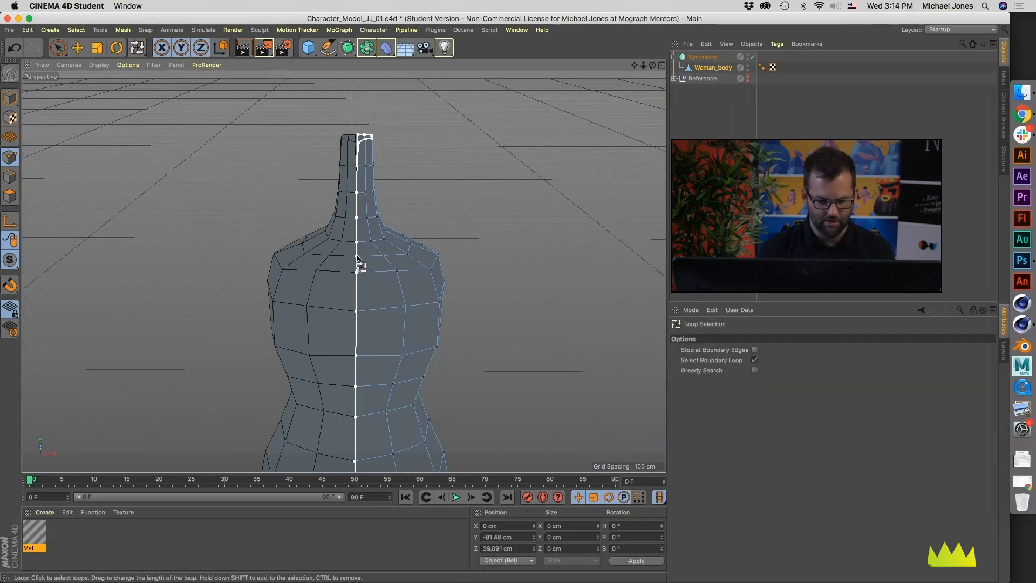
pyautogui.click(362, 232)
# Step: Deselect the extra neck points so only the centre-line points stay selected, with the Move tool active
pyautogui.keyDown('alt'); pyautogui.moveTo(361, 232); pyautogui.dragTo(361, 246); pyautogui.keyUp('alt')
pyautogui.keyDown('alt'); pyautogui.moveTo(361, 245); pyautogui.dragTo(400, 486, button='middle'); pyautogui.keyUp('alt')
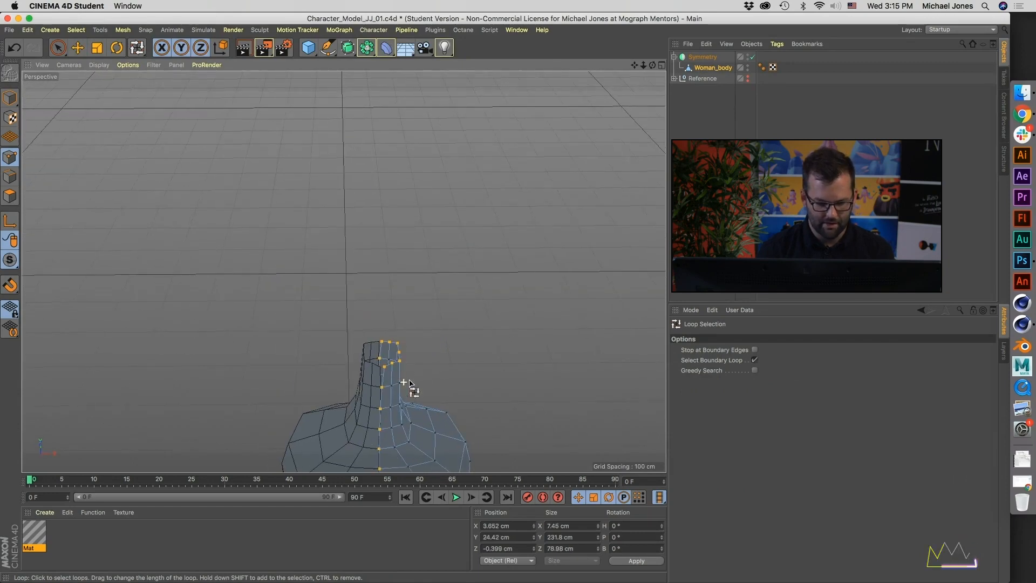
pyautogui.keyDown('alt'); pyautogui.moveTo(404, 382); pyautogui.dragTo(502, 382, button='right'); pyautogui.keyUp('alt')
pyautogui.keyDown('alt'); pyautogui.moveTo(352, 357); pyautogui.dragTo(329, 340); pyautogui.keyUp('alt')
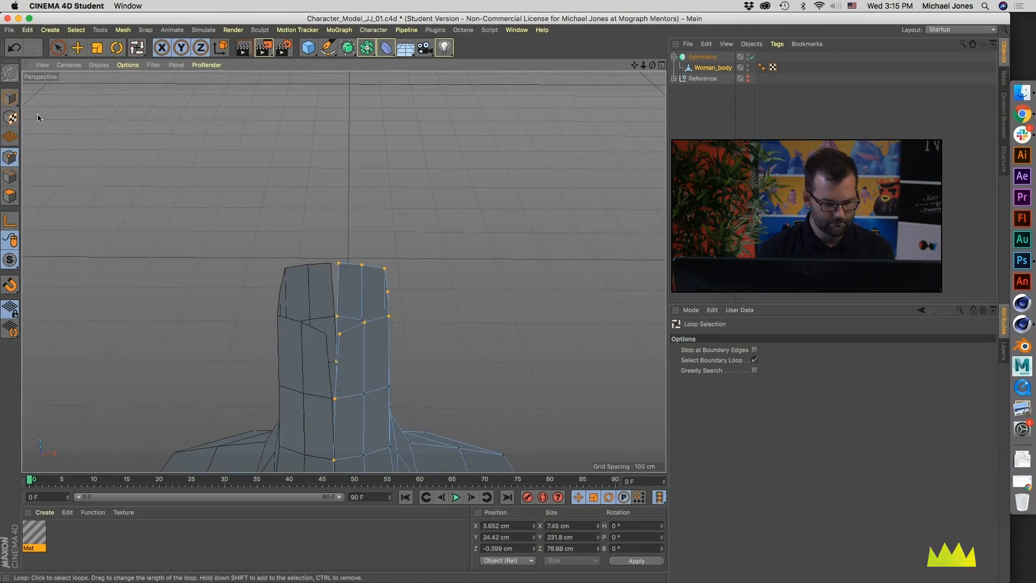
pyautogui.click(78, 48)
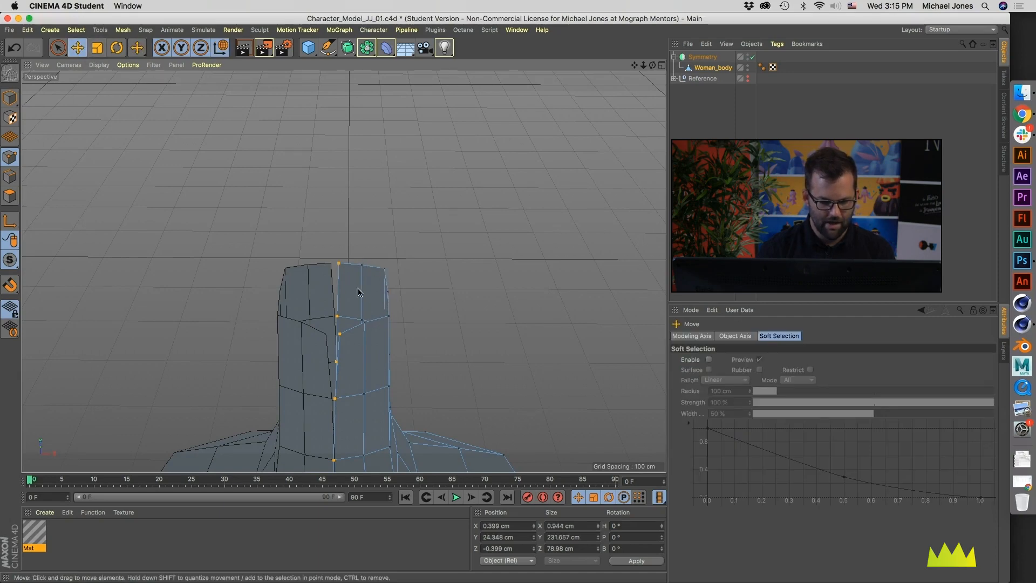
pyautogui.keyDown('alt'); pyautogui.moveTo(359, 293); pyautogui.dragTo(293, 340); pyautogui.keyUp('alt')
pyautogui.keyDown('alt'); pyautogui.moveTo(294, 340); pyautogui.dragTo(302, 245, button='right'); pyautogui.keyUp('alt')
pyautogui.keyDown('alt'); pyautogui.moveTo(303, 245); pyautogui.dragTo(351, 291); pyautogui.keyUp('alt')
pyautogui.keyDown('alt'); pyautogui.moveTo(351, 291); pyautogui.dragTo(370, 325, button='right'); pyautogui.keyUp('alt')
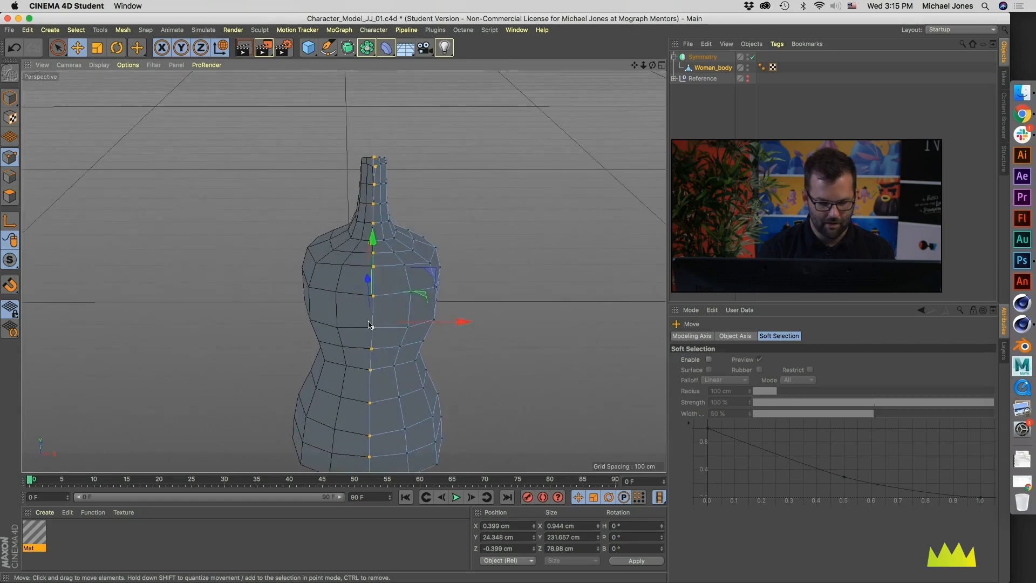
# Step: Flatten the selected centre-line points to an X size of 0 cm and set their X position to 0 cm
pyautogui.keyDown('alt'); pyautogui.moveTo(370, 325); pyautogui.dragTo(339, 292, button='middle'); pyautogui.keyUp('alt')
pyautogui.press('t')
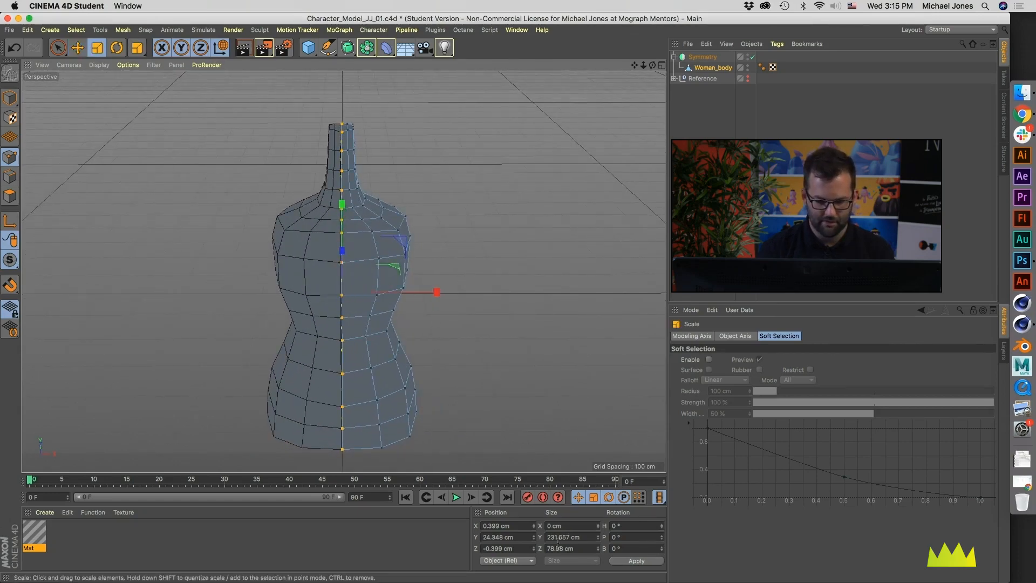
pyautogui.click(507, 525)
pyautogui.write('0')
pyautogui.press('Tab')
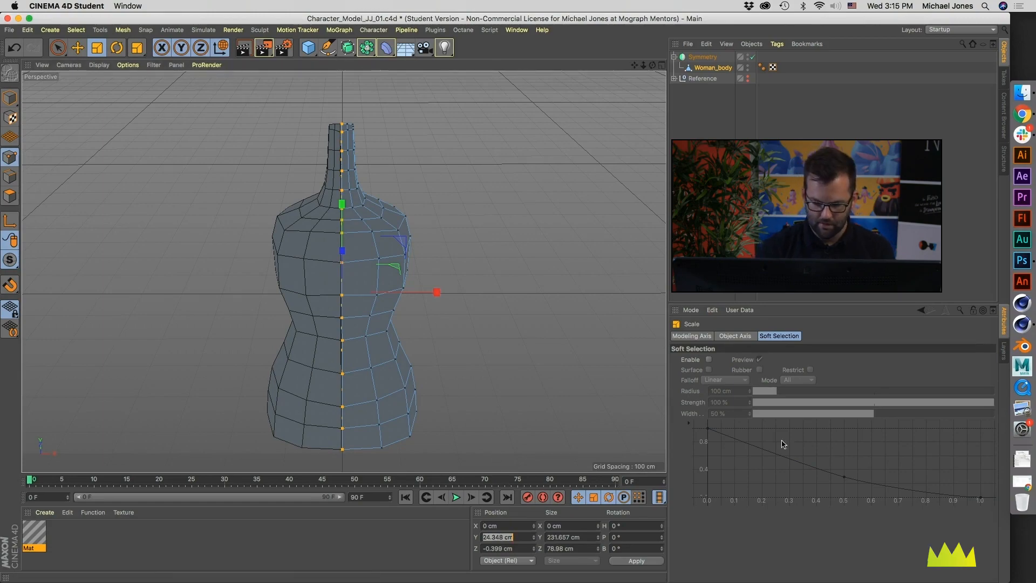
# Step: Show all four views and compare the torso and neck with the front and side sketches
pyautogui.keyDown('alt'); pyautogui.moveTo(458, 271); pyautogui.dragTo(464, 319); pyautogui.keyUp('alt')
pyautogui.middleClick(466, 321)
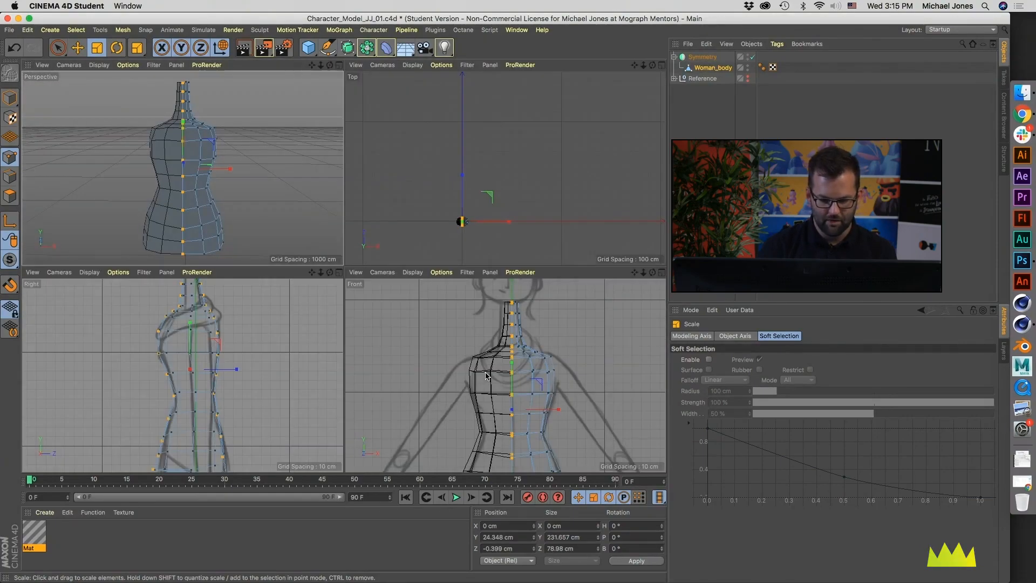
pyautogui.keyDown('alt'); pyautogui.moveTo(489, 382); pyautogui.dragTo(502, 368, button='middle'); pyautogui.keyUp('alt')
pyautogui.keyDown('alt'); pyautogui.moveTo(503, 368); pyautogui.dragTo(495, 372, button='right'); pyautogui.keyUp('alt')
pyautogui.keyDown('alt'); pyautogui.moveTo(499, 366); pyautogui.dragTo(504, 385, button='middle'); pyautogui.keyUp('alt')
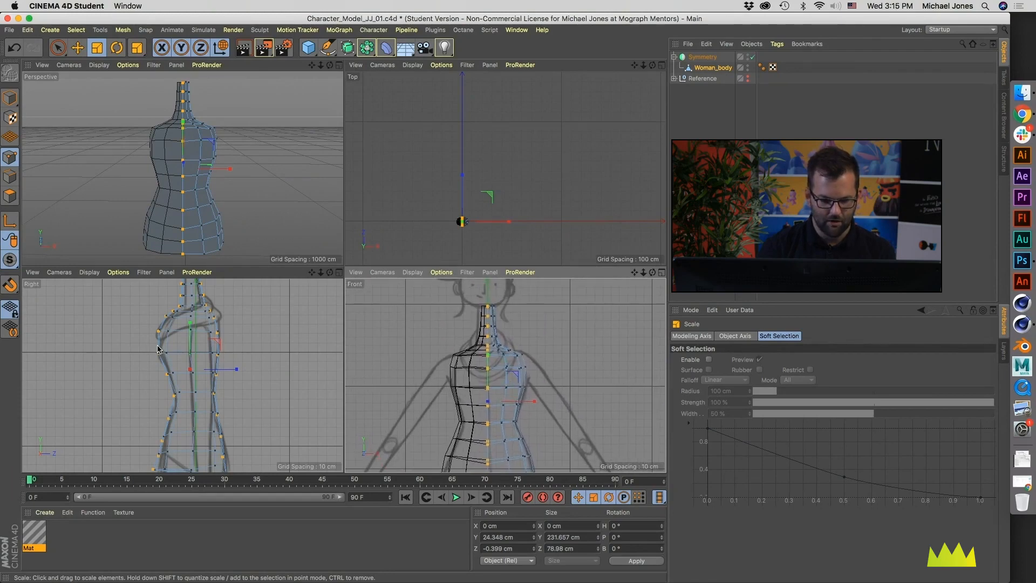
pyautogui.keyDown('alt'); pyautogui.moveTo(211, 407); pyautogui.dragTo(215, 381, button='middle'); pyautogui.keyUp('alt')
pyautogui.keyDown('alt'); pyautogui.moveTo(215, 379); pyautogui.dragTo(206, 372, button='right'); pyautogui.keyUp('alt')
pyautogui.keyDown('alt'); pyautogui.moveTo(206, 368); pyautogui.dragTo(210, 392, button='middle'); pyautogui.keyUp('alt')
pyautogui.keyDown('alt'); pyautogui.moveTo(229, 172); pyautogui.dragTo(109, 167); pyautogui.keyUp('alt')
pyautogui.keyDown('alt'); pyautogui.moveTo(175, 186); pyautogui.dragTo(199, 168); pyautogui.keyUp('alt')
pyautogui.keyDown('alt'); pyautogui.moveTo(205, 141); pyautogui.dragTo(200, 155, button='middle'); pyautogui.keyUp('alt')
pyautogui.keyDown('alt'); pyautogui.moveTo(200, 156); pyautogui.dragTo(203, 156, button='right'); pyautogui.keyUp('alt')
pyautogui.keyDown('alt'); pyautogui.moveTo(208, 320); pyautogui.dragTo(211, 341, button='middle'); pyautogui.keyUp('alt')
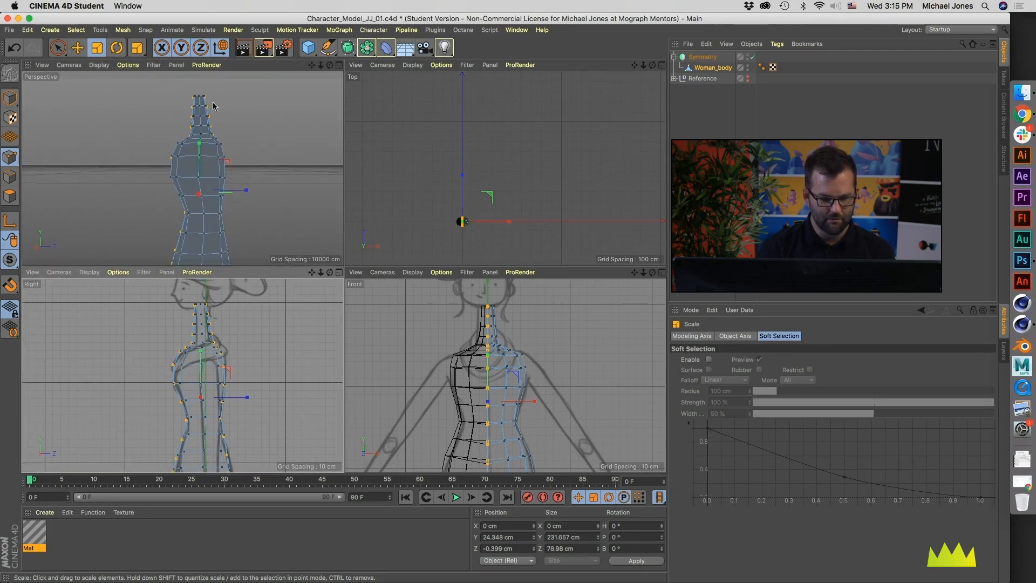
# Step: Deselect the centre-line points, set the Brush to Smear mode with 35% strength, and begin nudging the upper neck points in the side view
pyautogui.keyDown('alt'); pyautogui.moveTo(206, 335); pyautogui.dragTo(232, 330, button='right'); pyautogui.keyUp('alt')
pyautogui.click(232, 329)
pyautogui.rightClick(212, 339)
pyautogui.rightClick(215, 335)
pyautogui.click(216, 339)
pyautogui.keyDown('alt'); pyautogui.moveTo(208, 305); pyautogui.dragTo(222, 342, button='middle'); pyautogui.keyUp('alt')
pyautogui.click(819, 360)
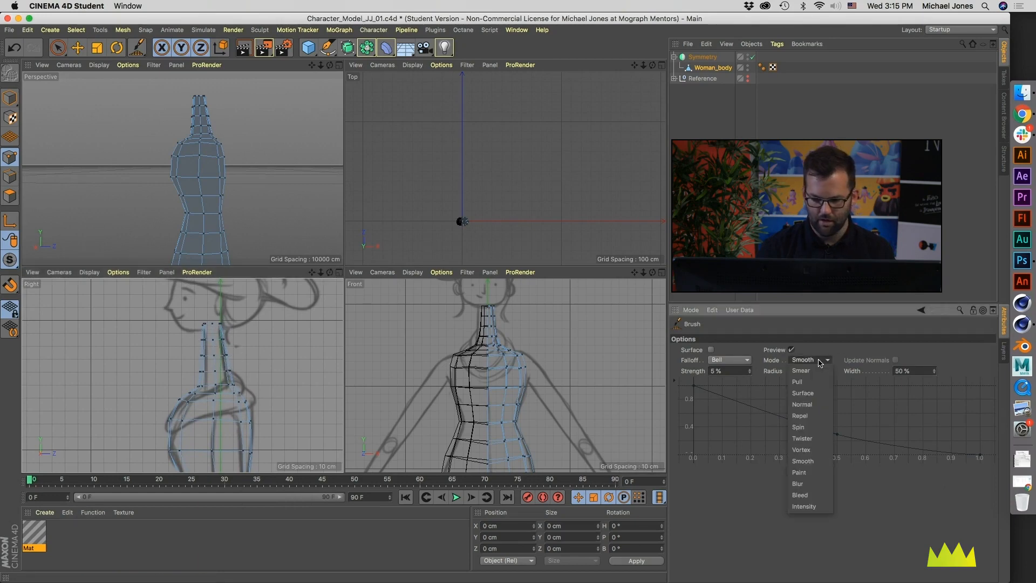
pyautogui.click(801, 370)
pyautogui.moveTo(215, 331); pyautogui.dragTo(225, 326, button='middle')
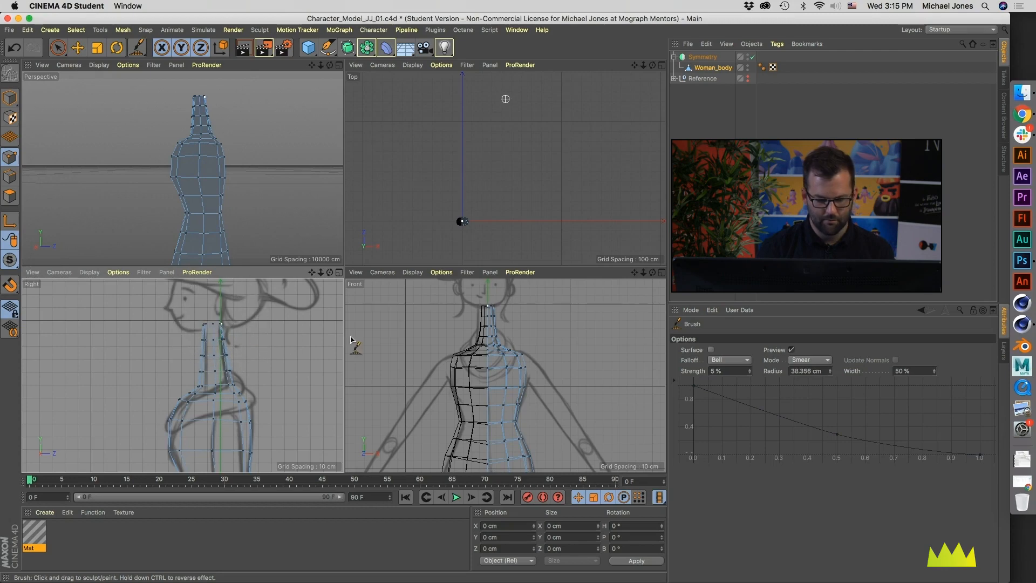
pyautogui.moveTo(284, 356); pyautogui.dragTo(284, 337, button='middle')
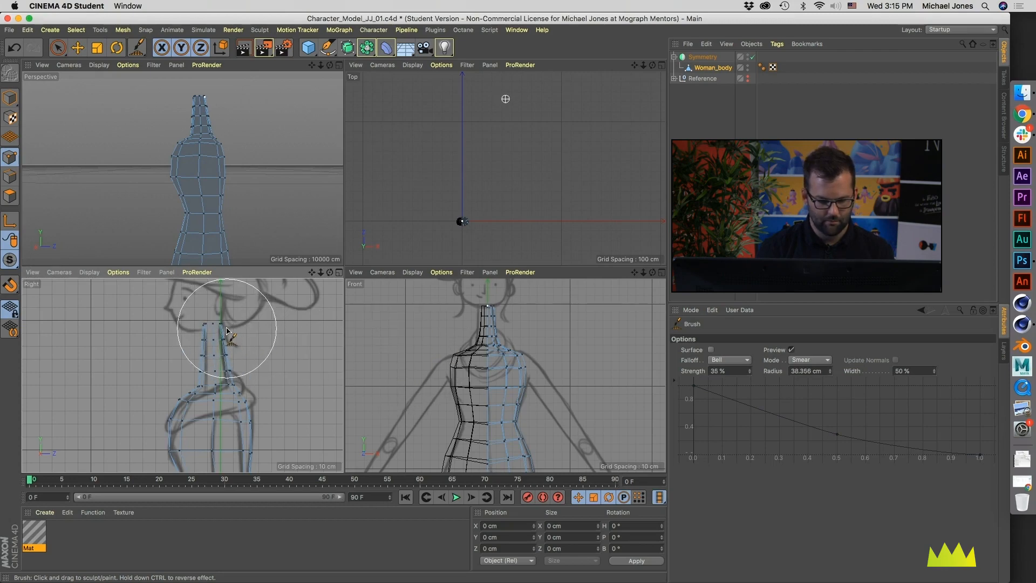
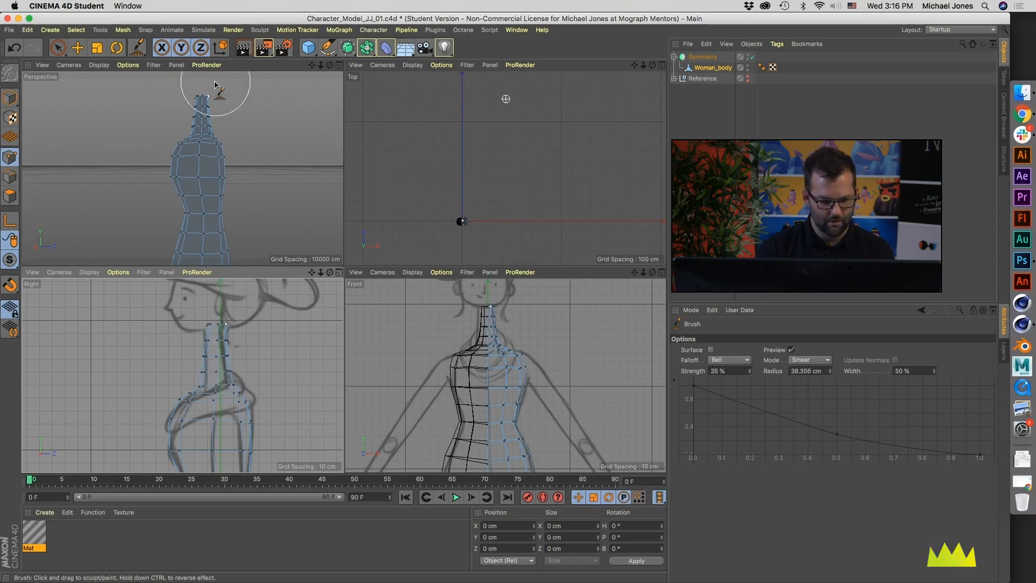
# Step: Enlarge the perspective view of Woman_body's neck and set Loop Selection to stop at boundary edges, with Select Boundary Loop off
pyautogui.keyDown('alt'); pyautogui.moveTo(223, 142); pyautogui.dragTo(195, 115); pyautogui.keyUp('alt')
pyautogui.keyDown('alt'); pyautogui.moveTo(194, 115); pyautogui.dragTo(182, 169, button='middle'); pyautogui.keyUp('alt')
pyautogui.keyDown('alt'); pyautogui.moveTo(182, 169); pyautogui.dragTo(143, 153); pyautogui.keyUp('alt')
pyautogui.keyDown('alt'); pyautogui.moveTo(192, 155); pyautogui.dragTo(224, 178, button='right'); pyautogui.keyUp('alt')
pyautogui.moveTo(224, 167)
pyautogui.keyDown('alt'); pyautogui.mouseDown()
pyautogui.moveTo(184, 175)
pyautogui.moveTo(261, 171)
pyautogui.mouseUp(); pyautogui.keyUp('alt')
pyautogui.keyDown('alt'); pyautogui.moveTo(261, 171); pyautogui.dragTo(249, 179, button='middle'); pyautogui.keyUp('alt')
pyautogui.moveTo(248, 179)
pyautogui.keyDown('alt'); pyautogui.mouseDown()
pyautogui.moveTo(242, 192)
pyautogui.moveTo(264, 173)
pyautogui.moveTo(176, 169)
pyautogui.moveTo(225, 169)
pyautogui.mouseUp(); pyautogui.keyUp('alt')
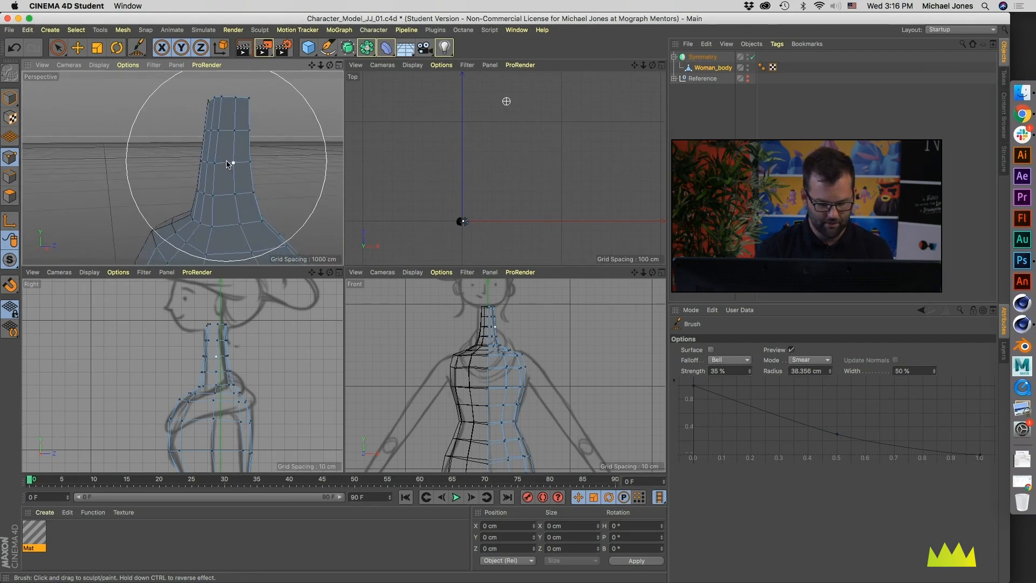
pyautogui.press('u')
pyautogui.press('l')
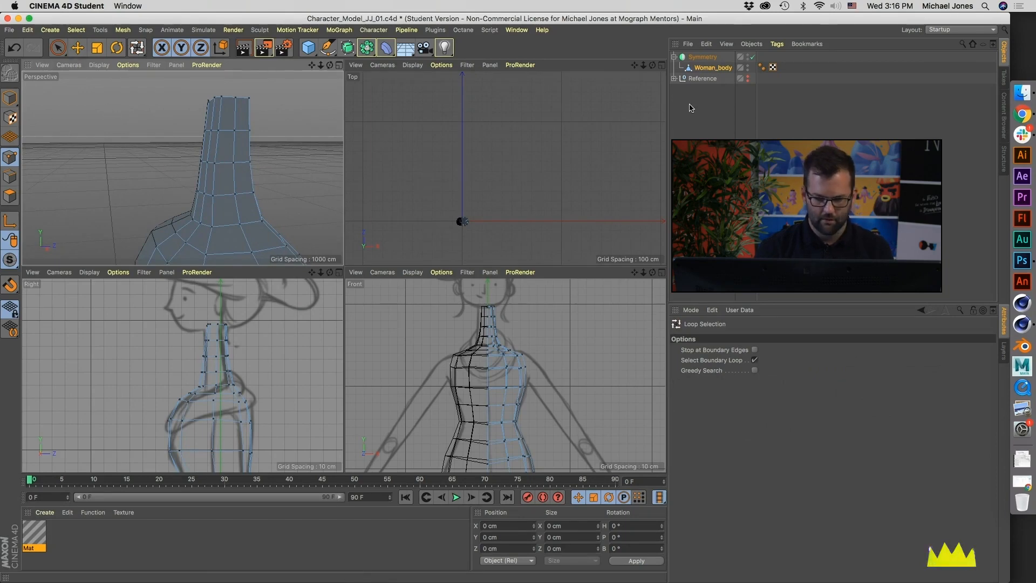
pyautogui.click(712, 68)
pyautogui.middleClick(225, 180)
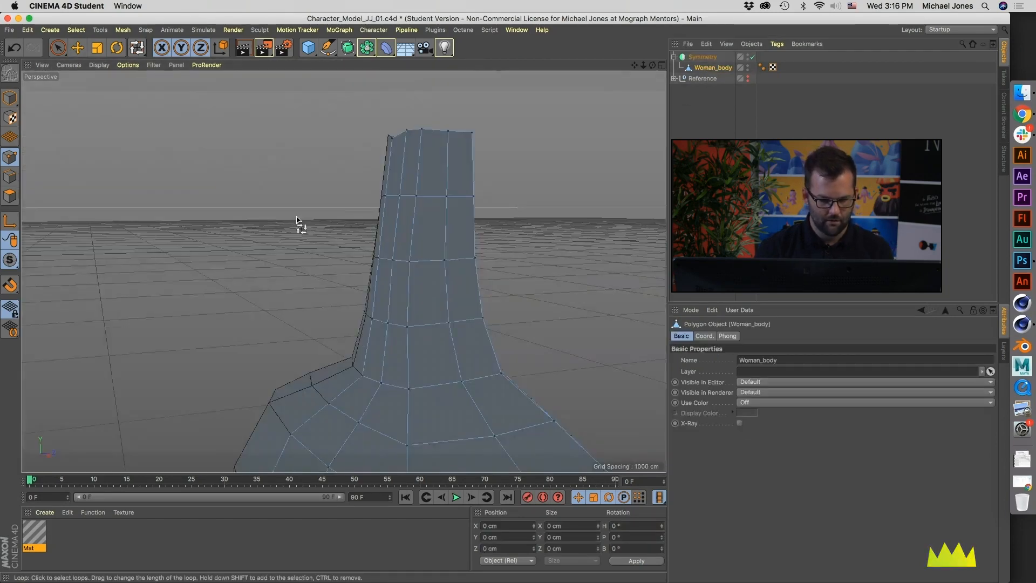
pyautogui.press('u')
pyautogui.press('l')
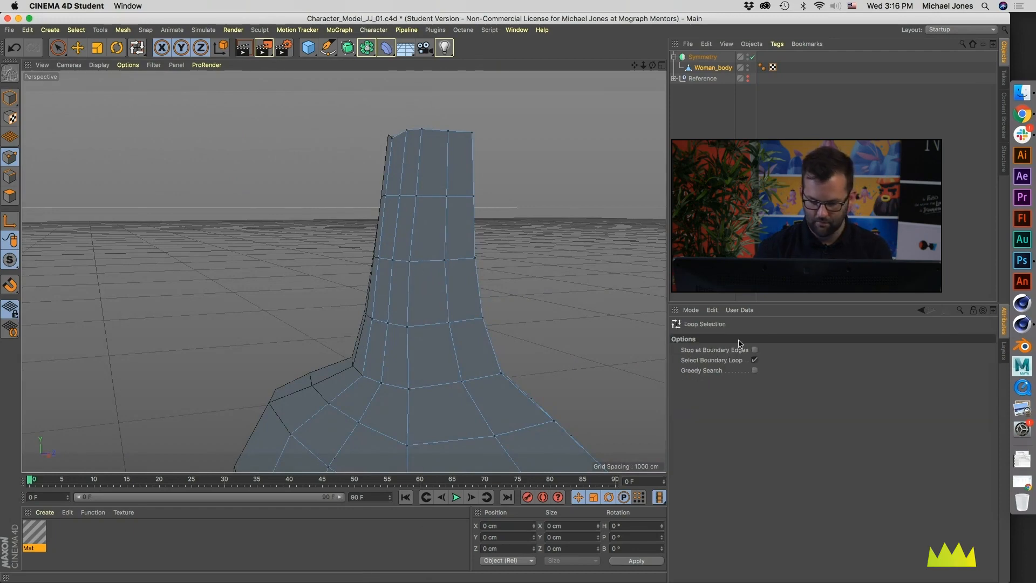
pyautogui.click(751, 361)
pyautogui.click(754, 350)
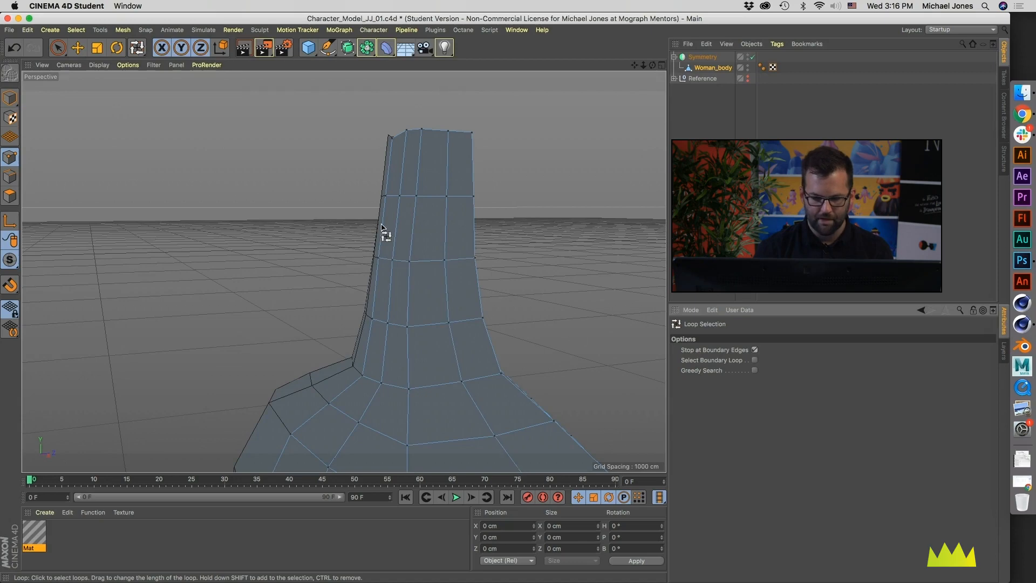
# Step: Select the horizontal neck loop one row above the neck base and scale it flat to a Y size of 0 cm
pyautogui.keyDown('alt'); pyautogui.moveTo(382, 225); pyautogui.dragTo(386, 247); pyautogui.keyUp('alt')
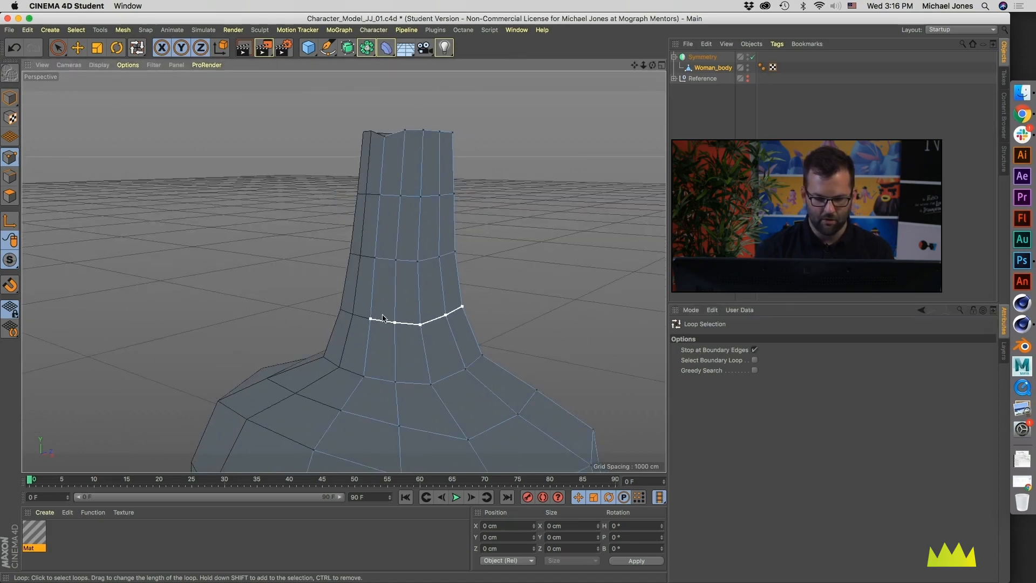
pyautogui.moveTo(432, 295)
pyautogui.keyDown('alt'); pyautogui.mouseDown()
pyautogui.moveTo(412, 296)
pyautogui.moveTo(436, 298)
pyautogui.mouseUp(); pyautogui.keyUp('alt')
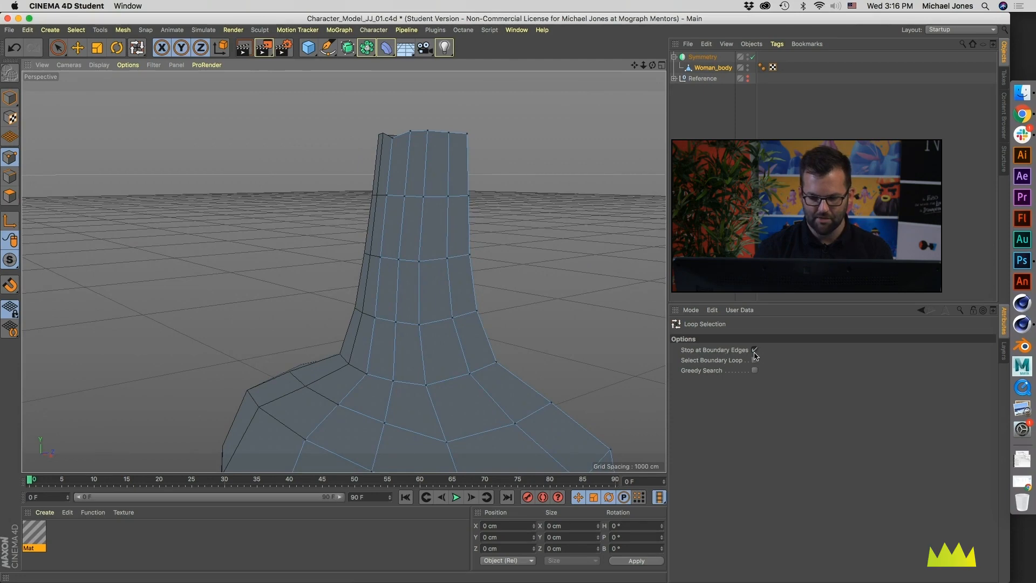
pyautogui.keyDown('alt'); pyautogui.moveTo(404, 332); pyautogui.dragTo(380, 323); pyautogui.keyUp('alt')
pyautogui.click(425, 327)
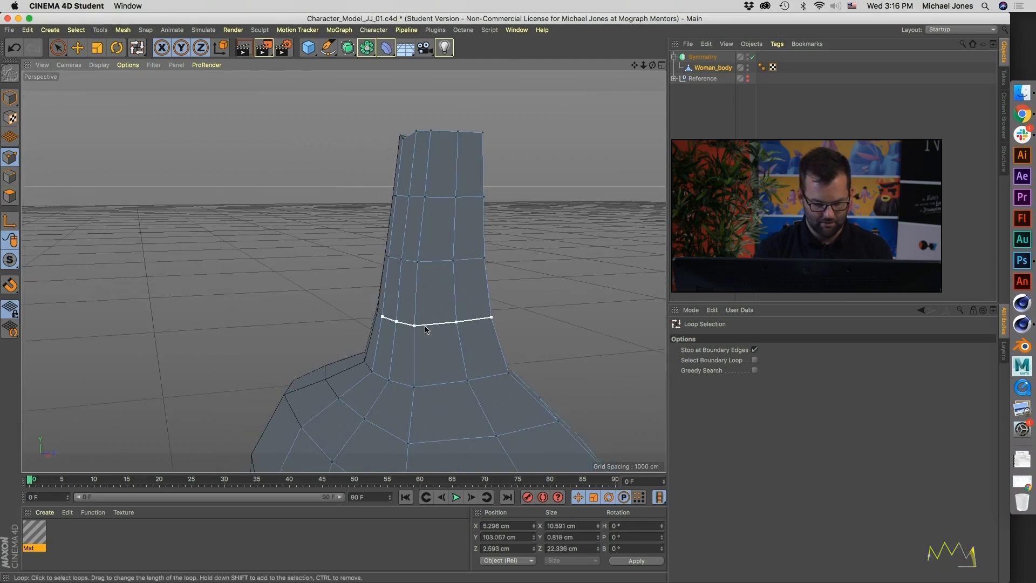
pyautogui.press('t')
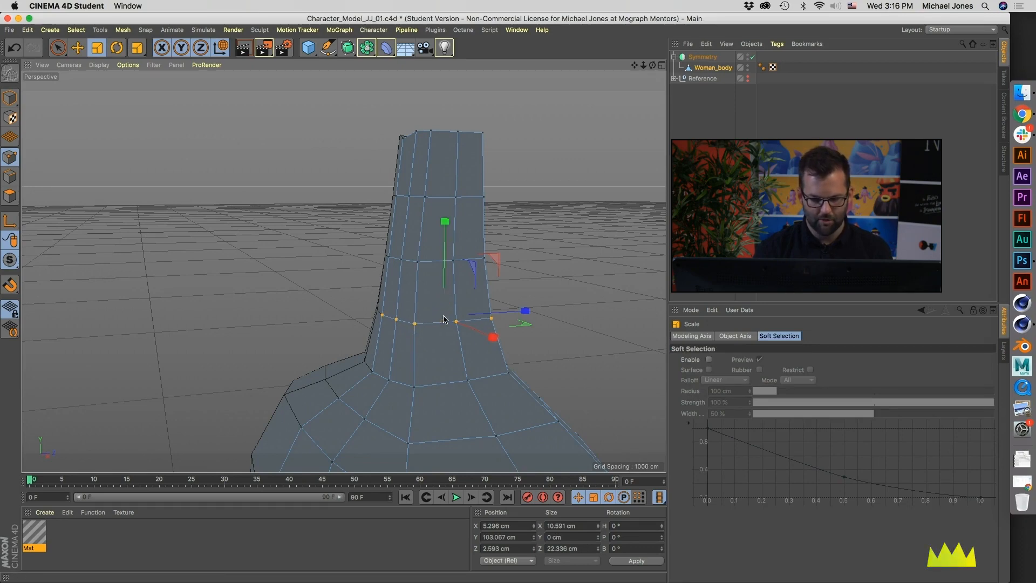
# Step: Select the neck loop two rows above the neck base and scale it flat to a Y size of 0 cm
pyautogui.press('u')
pyautogui.press('l')
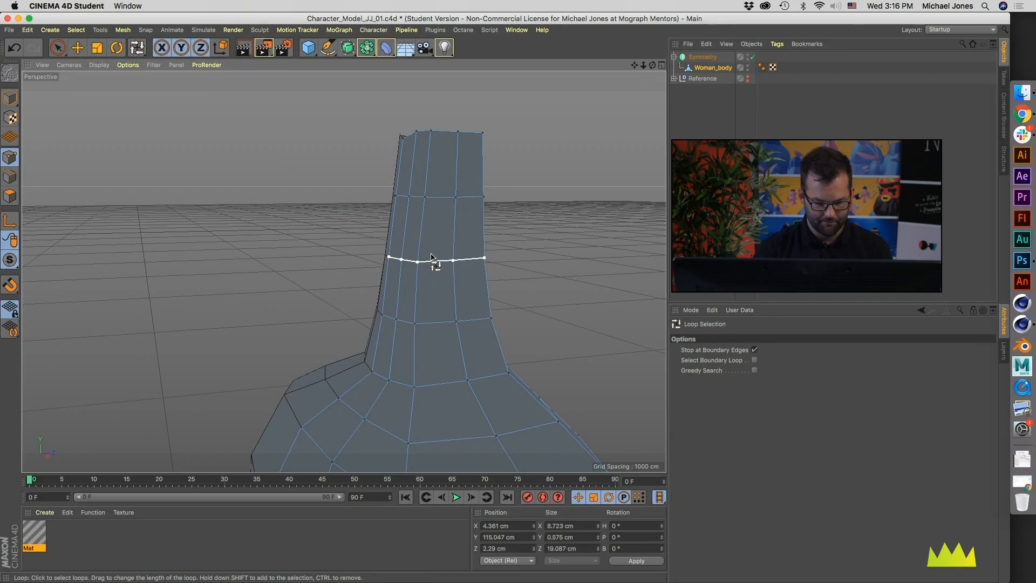
pyautogui.press('t')
pyautogui.keyDown('shift'); pyautogui.moveTo(443, 259); pyautogui.dragTo(444, 259); pyautogui.keyUp('shift')
# Step: Select the neck loop just below the open top rim and scale it flat to a Y size of 0 cm
pyautogui.keyDown('alt'); pyautogui.moveTo(345, 288); pyautogui.dragTo(320, 305); pyautogui.keyUp('alt')
pyautogui.keyDown('alt'); pyautogui.moveTo(319, 305); pyautogui.dragTo(425, 267, button='right'); pyautogui.keyUp('alt')
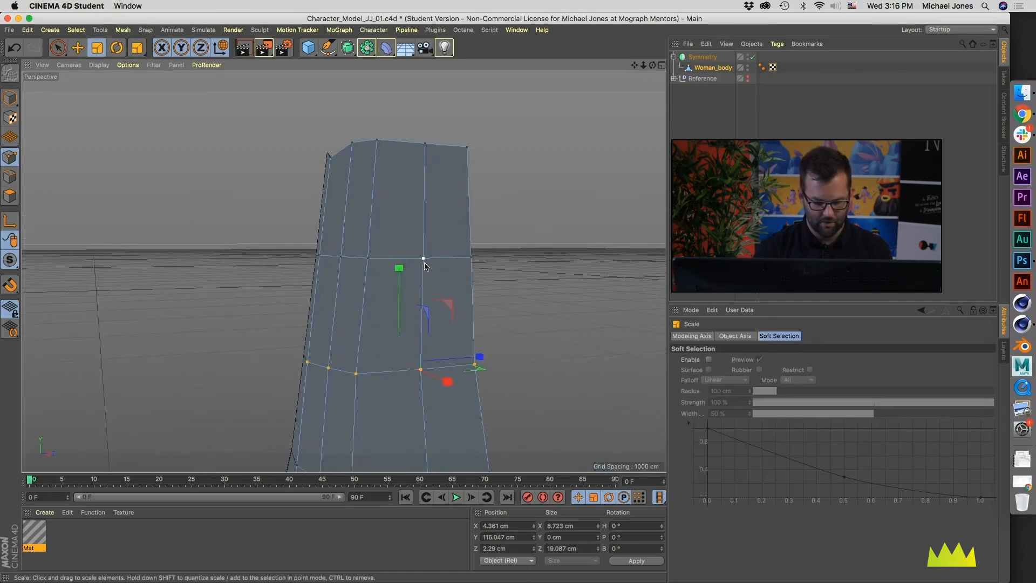
pyautogui.press('u')
pyautogui.press('l')
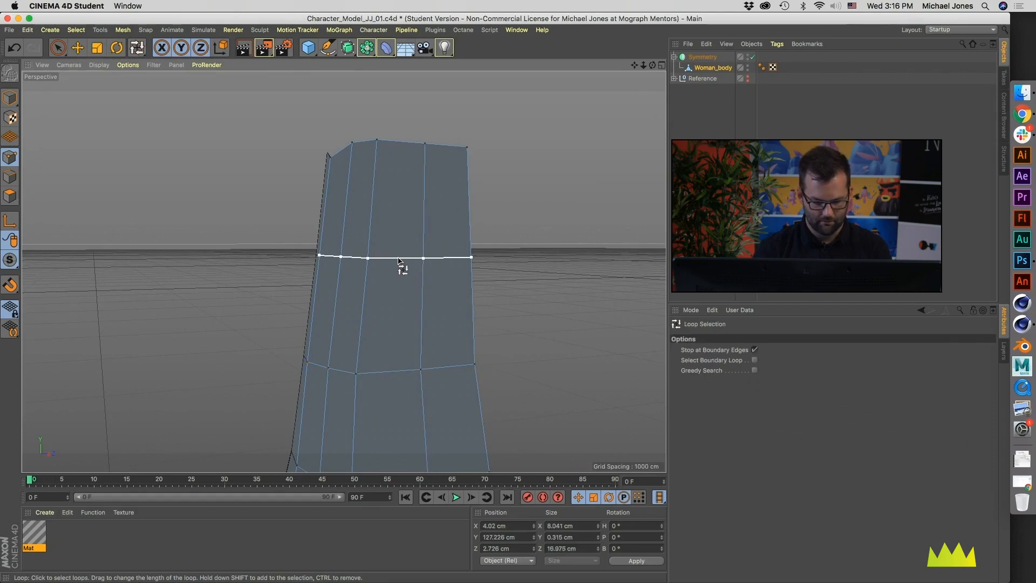
pyautogui.click(388, 253)
pyautogui.press('t')
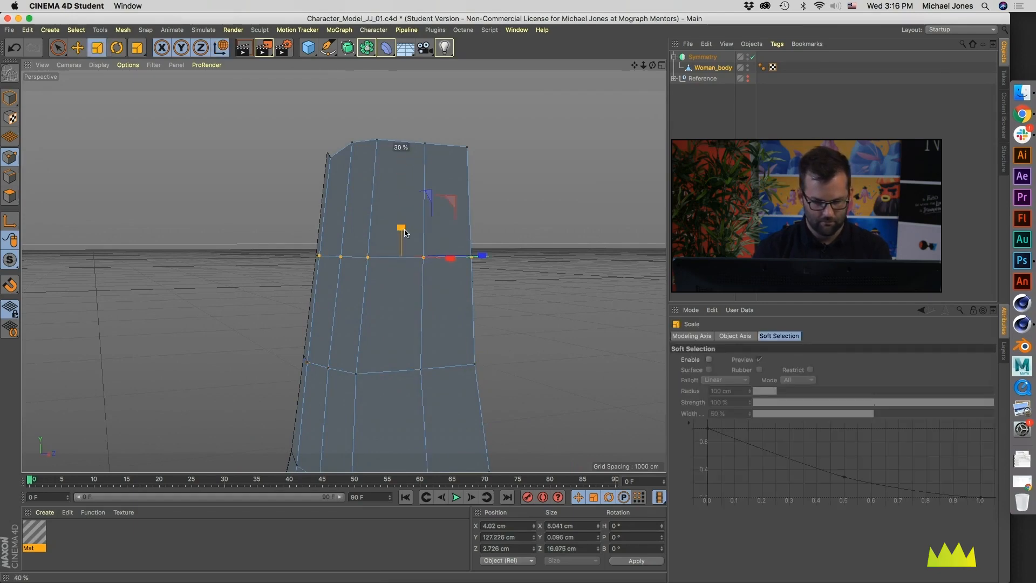
pyautogui.keyDown('shift'); pyautogui.moveTo(401, 251); pyautogui.dragTo(401, 255); pyautogui.keyUp('shift')
# Step: Select the points around the neck's open top rim with Path Selection and scale them flat to a Y size of 0 cm
pyautogui.keyDown('alt'); pyautogui.moveTo(392, 175); pyautogui.dragTo(338, 192); pyautogui.keyUp('alt')
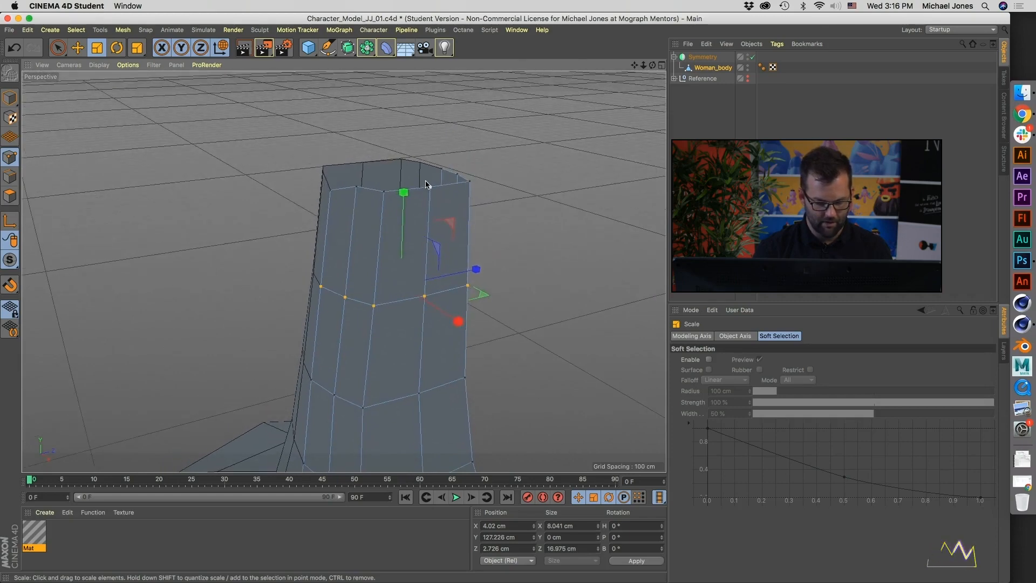
pyautogui.press('u')
pyautogui.press('l')
pyautogui.click(390, 193)
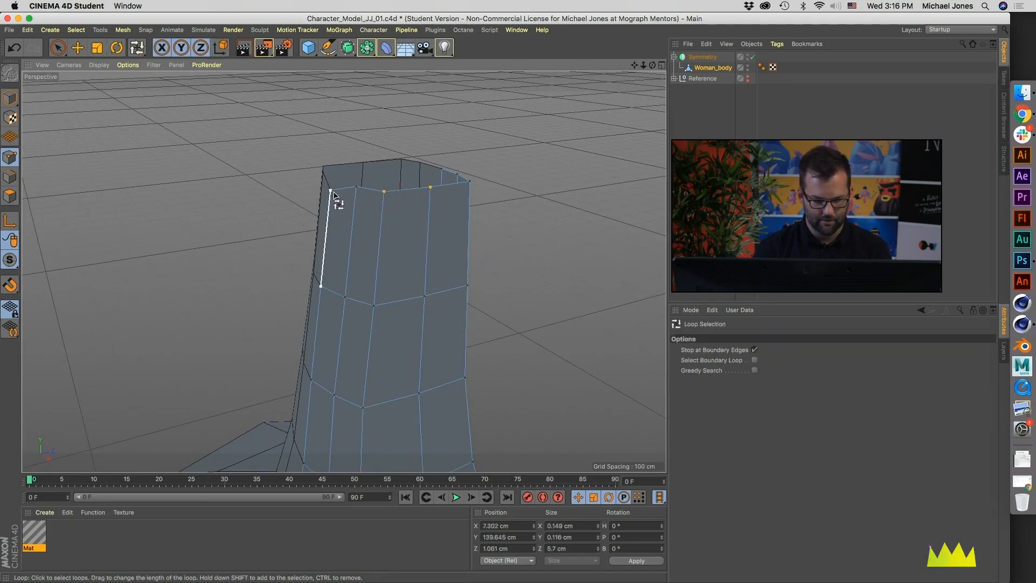
pyautogui.press('u')
pyautogui.press('m')
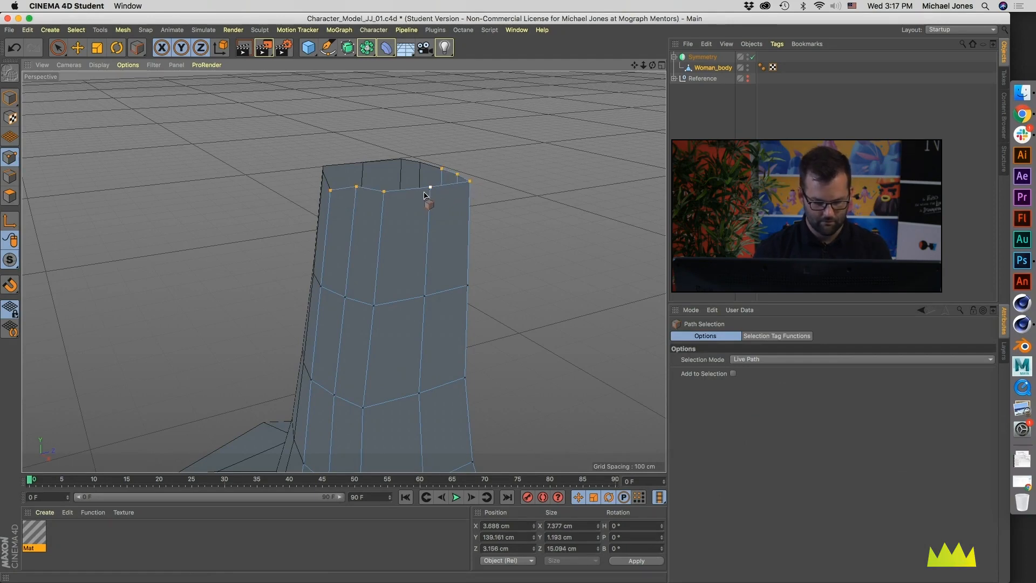
pyautogui.press('t')
pyautogui.moveTo(408, 87); pyautogui.dragTo(408, 136)
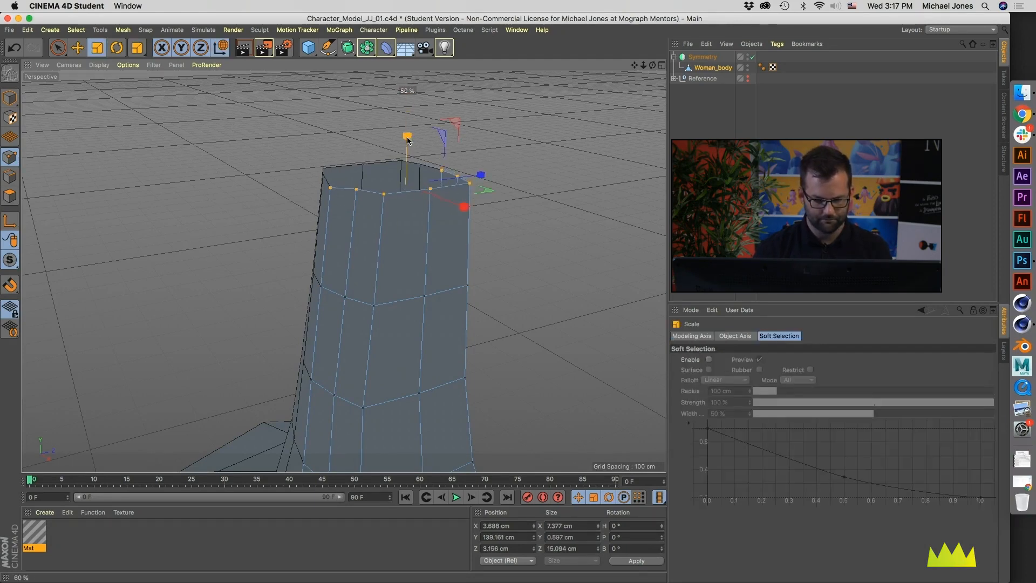
# Step: Examine the flattened neck loops and the torso from several sides for uneven horizontal loops
pyautogui.keyDown('alt'); pyautogui.moveTo(383, 241); pyautogui.dragTo(391, 85); pyautogui.keyUp('alt')
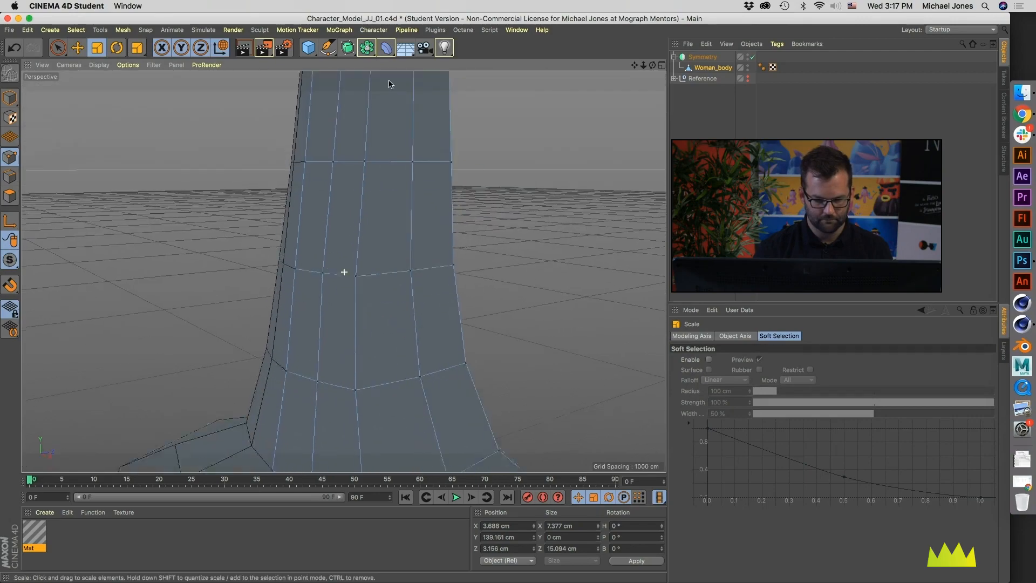
pyautogui.keyDown('alt'); pyautogui.moveTo(391, 85); pyautogui.dragTo(351, 231, button='right'); pyautogui.keyUp('alt')
pyautogui.keyDown('alt'); pyautogui.moveTo(352, 231); pyautogui.dragTo(274, 232); pyautogui.keyUp('alt')
pyautogui.keyDown('alt'); pyautogui.moveTo(274, 232); pyautogui.dragTo(270, 176, button='middle'); pyautogui.keyUp('alt')
pyautogui.keyDown('alt'); pyautogui.moveTo(300, 204); pyautogui.dragTo(341, 223); pyautogui.keyUp('alt')
pyautogui.keyDown('alt'); pyautogui.moveTo(343, 243); pyautogui.dragTo(351, 194, button='middle'); pyautogui.keyUp('alt')
pyautogui.keyDown('alt'); pyautogui.moveTo(351, 195); pyautogui.dragTo(309, 234, button='right'); pyautogui.keyUp('alt')
pyautogui.keyDown('alt'); pyautogui.moveTo(309, 234); pyautogui.dragTo(333, 241); pyautogui.keyUp('alt')
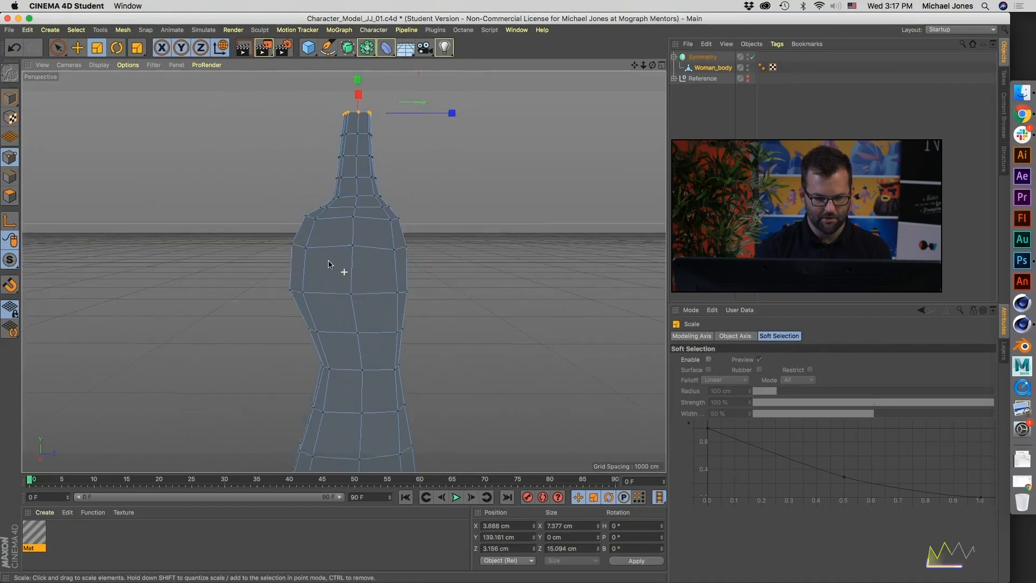
pyautogui.keyDown('alt'); pyautogui.moveTo(333, 241); pyautogui.dragTo(398, 232, button='right'); pyautogui.keyUp('alt')
pyautogui.keyDown('alt'); pyautogui.moveTo(398, 232); pyautogui.dragTo(344, 272); pyautogui.keyUp('alt')
pyautogui.keyDown('alt'); pyautogui.moveTo(344, 272); pyautogui.dragTo(336, 296, button='middle'); pyautogui.keyUp('alt')
# Step: Try to scale the shoulder loop just below the neck base flat along Y
pyautogui.press('l')
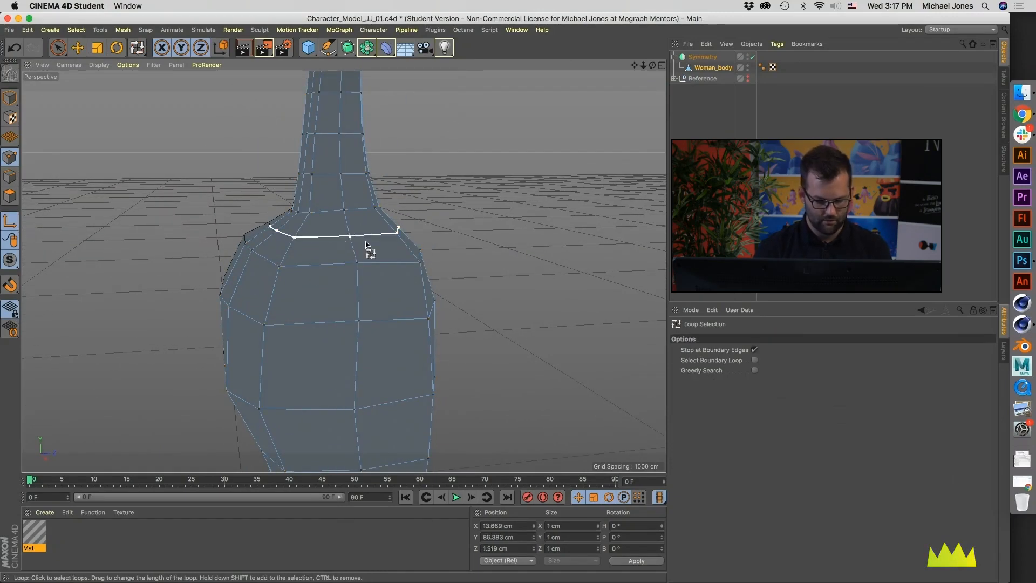
pyautogui.click(361, 226)
pyautogui.moveTo(333, 135); pyautogui.dragTo(339, 152)
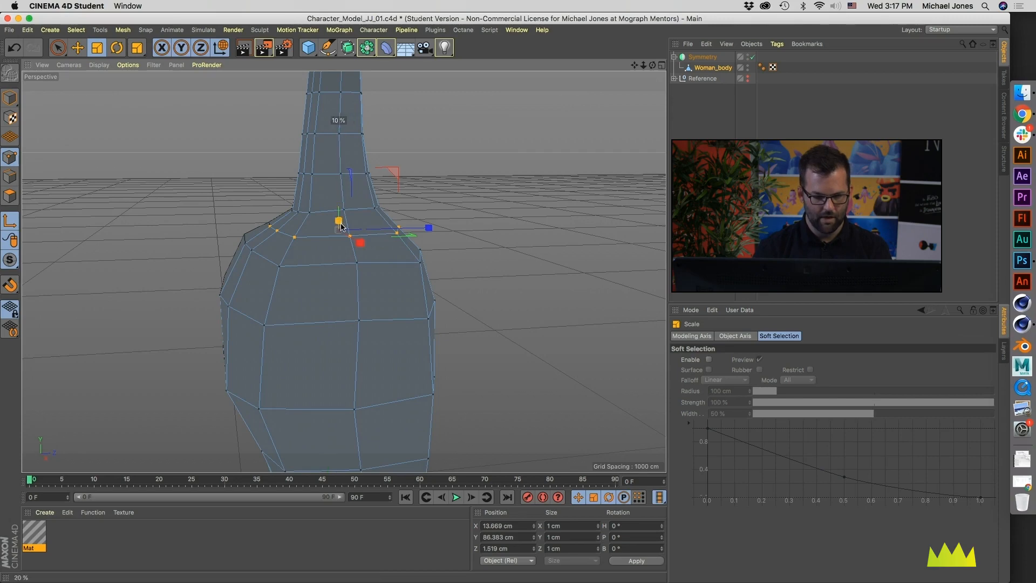
pyautogui.moveTo(340, 230); pyautogui.dragTo(340, 230)
pyautogui.keyDown('alt'); pyautogui.moveTo(326, 213); pyautogui.dragTo(317, 211); pyautogui.keyUp('alt')
pyautogui.hotkey('ctrl', 'a')
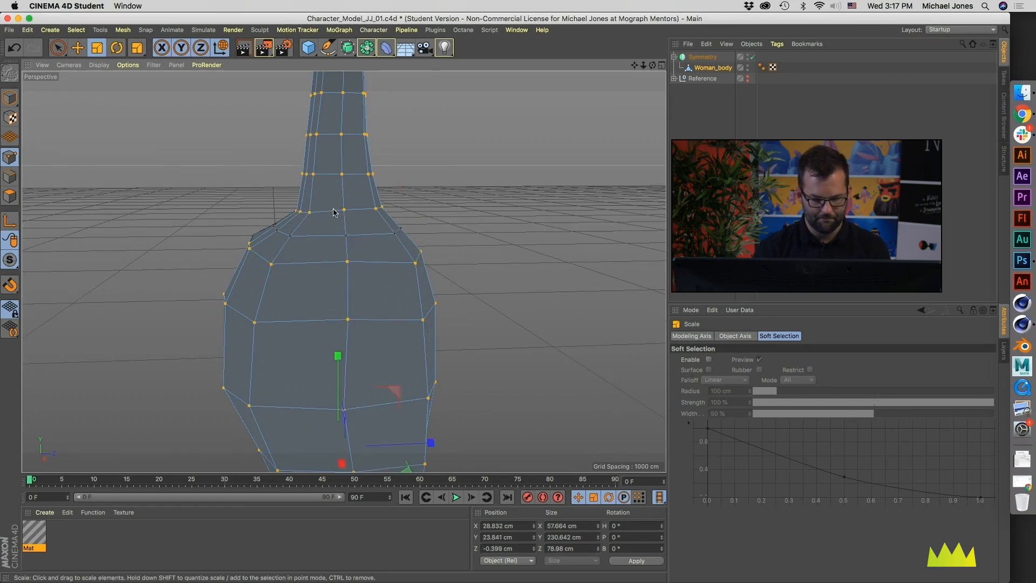
# Step: Select the horizontal loop at the base of the neck and scale it flat to a Y size of 0 cm
pyautogui.press('u')
pyautogui.press('l')
pyautogui.click(335, 211)
pyautogui.press('t')
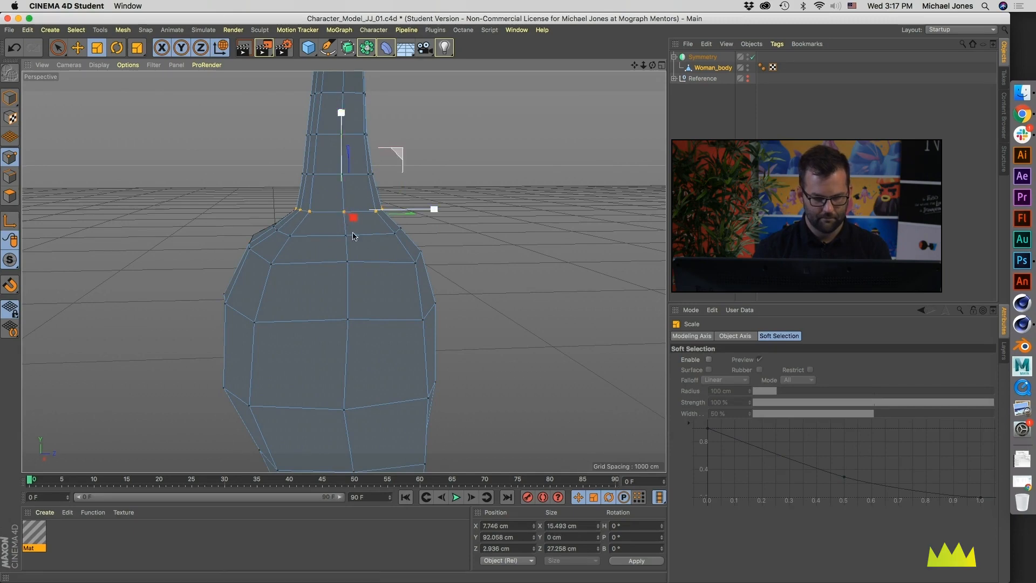
# Step: Select the horizontal loop around the upper chest and scale it flat along Y
pyautogui.press('u')
pyautogui.press('l')
pyautogui.click(348, 322)
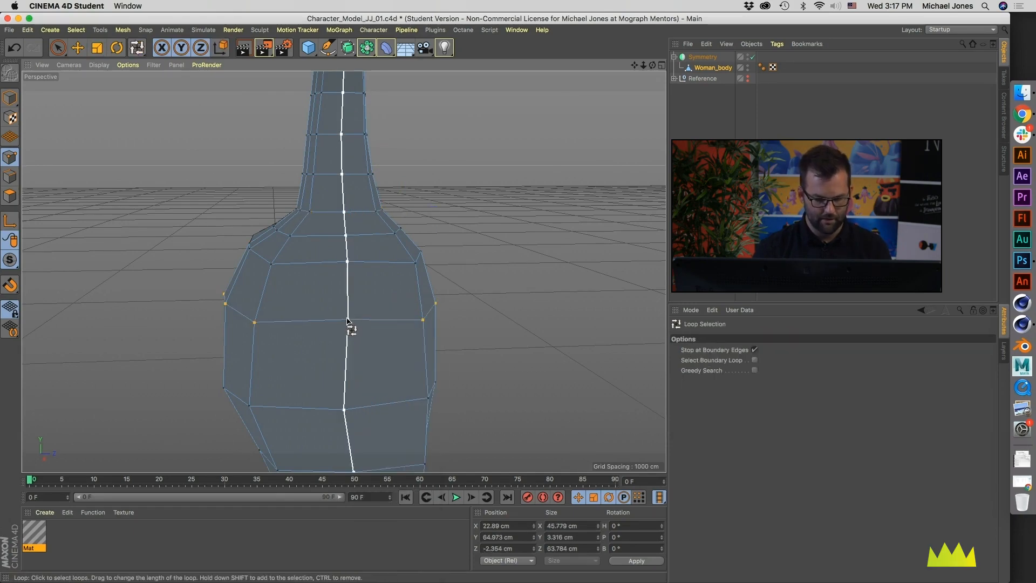
pyautogui.press('t')
pyautogui.moveTo(328, 210); pyautogui.dragTo(331, 310)
# Step: Select the horizontal loop around the lower chest and scale it flat to a Y size of 0 cm
pyautogui.keyDown('alt'); pyautogui.moveTo(346, 362); pyautogui.dragTo(340, 235, button='middle'); pyautogui.keyUp('alt')
pyautogui.press('u')
pyautogui.press('l')
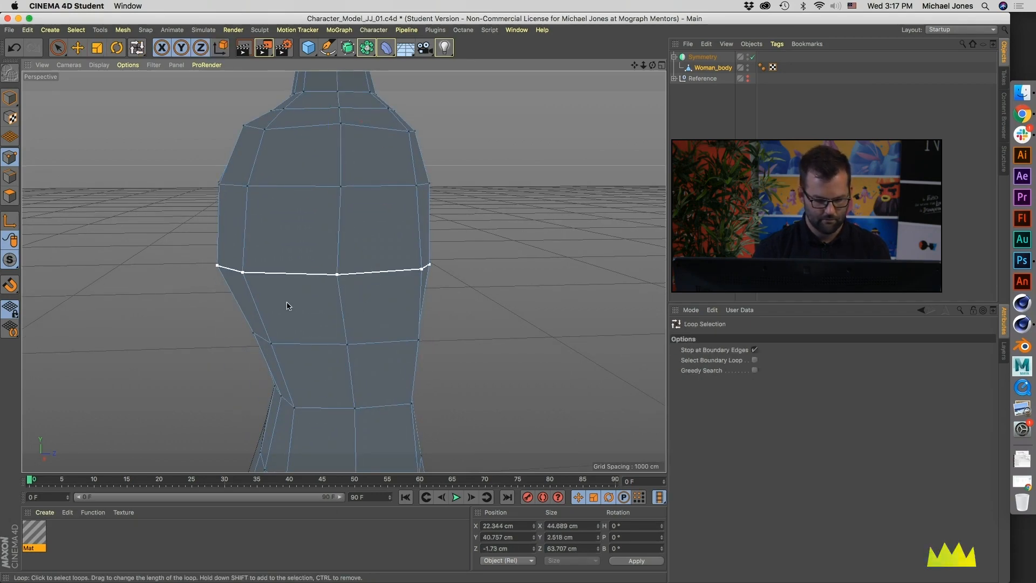
pyautogui.keyDown('alt'); pyautogui.moveTo(292, 304); pyautogui.dragTo(324, 295); pyautogui.keyUp('alt')
pyautogui.press('t')
pyautogui.moveTo(307, 173); pyautogui.dragTo(305, 272)
# Step: Select the horizontal loop between the lower chest and the waist and scale it flat to a Y size of 0 cm
pyautogui.keyDown('alt'); pyautogui.moveTo(319, 276); pyautogui.dragTo(308, 216, button='middle'); pyautogui.keyUp('alt')
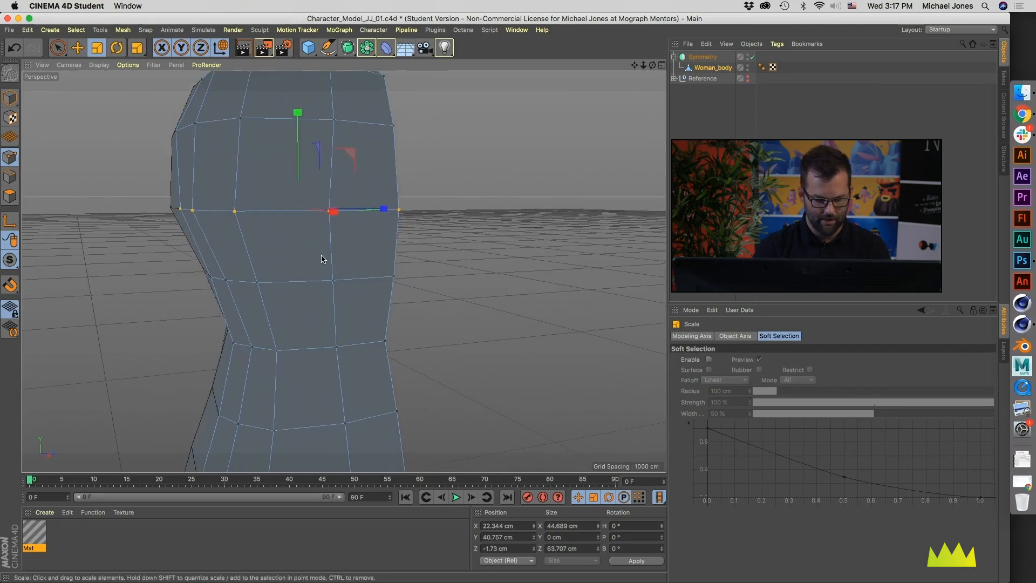
pyautogui.press('u')
pyautogui.press('l')
pyautogui.click(313, 281)
pyautogui.press('t')
pyautogui.moveTo(303, 153); pyautogui.dragTo(305, 281)
# Step: Select the horizontal loop at the narrowest part of the waist and scale it flat to a Y size of 0 cm
pyautogui.keyDown('alt'); pyautogui.moveTo(306, 281); pyautogui.dragTo(302, 181, button='middle'); pyautogui.keyUp('alt')
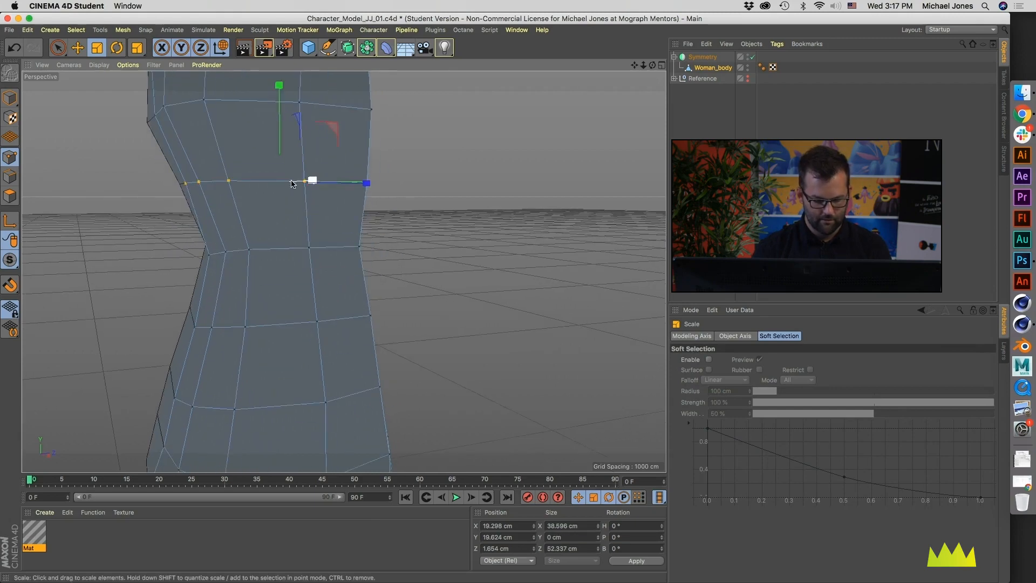
pyautogui.press('u')
pyautogui.press('l')
pyautogui.click(286, 254)
pyautogui.press('t')
pyautogui.moveTo(294, 153); pyautogui.dragTo(281, 245)
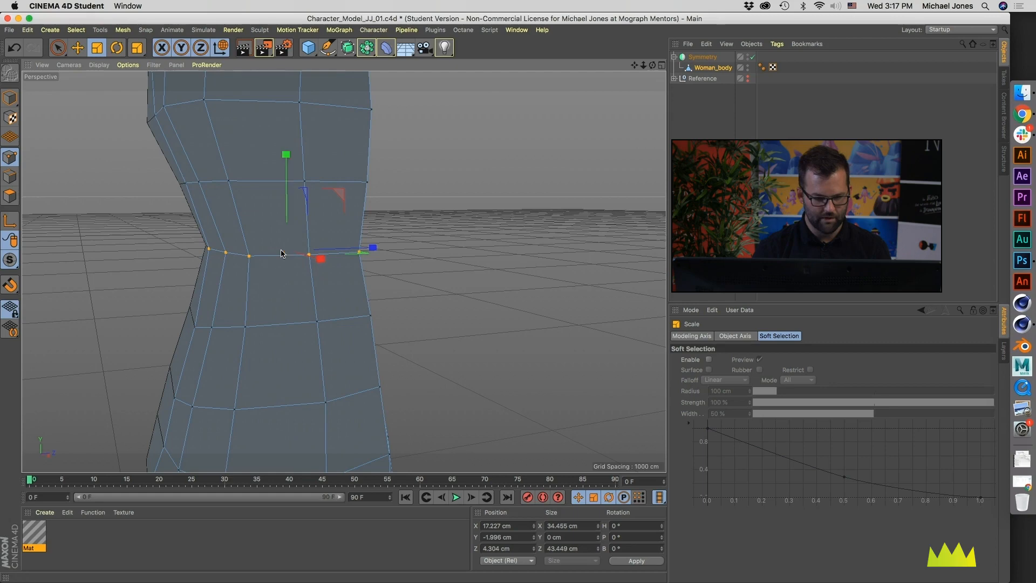
# Step: Select the first horizontal loop below the waist and scale it flat to a Y size of 0 cm
pyautogui.keyDown('alt'); pyautogui.moveTo(283, 314); pyautogui.dragTo(291, 282, button='middle'); pyautogui.keyUp('alt')
pyautogui.press('u')
pyautogui.press('l')
pyautogui.click(280, 292)
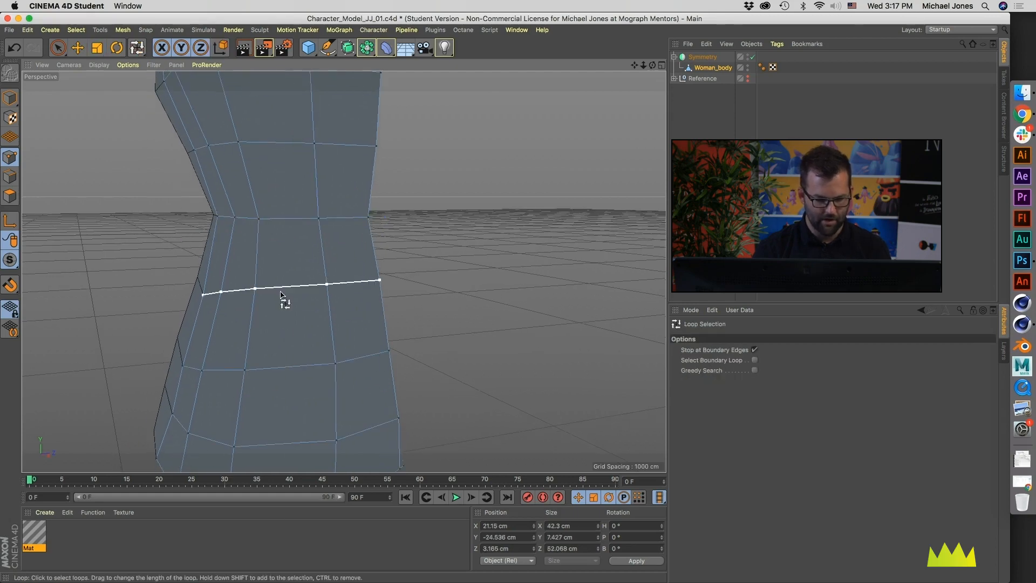
pyautogui.press('t')
pyautogui.moveTo(296, 190); pyautogui.dragTo(296, 294)
# Step: Select the second horizontal loop below the waist and scale it flat to a Y size of 0 cm
pyautogui.keyDown('alt'); pyautogui.moveTo(275, 334); pyautogui.dragTo(287, 280, button='middle'); pyautogui.keyUp('alt')
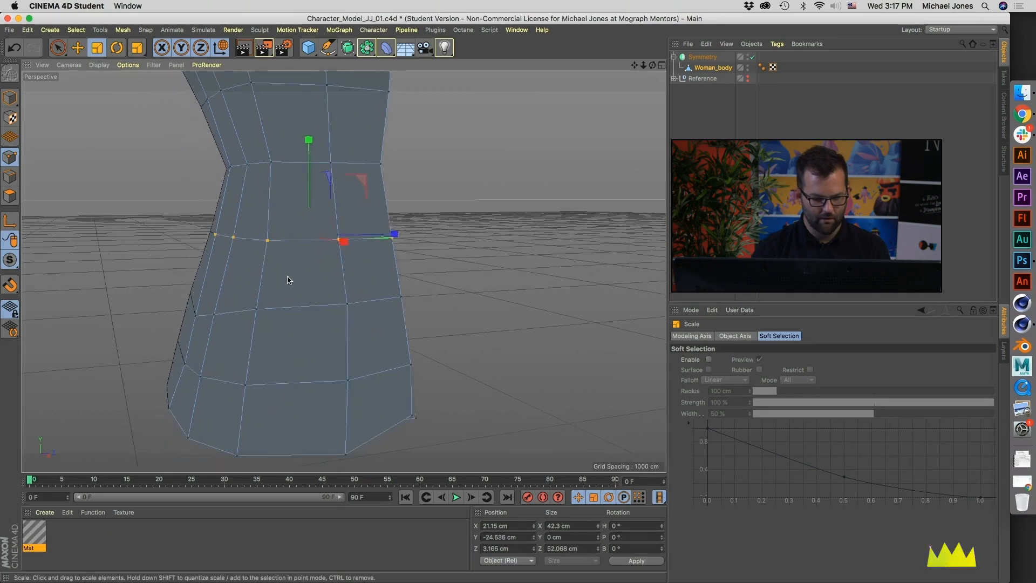
pyautogui.keyDown('alt'); pyautogui.moveTo(287, 278); pyautogui.dragTo(272, 269); pyautogui.keyUp('alt')
pyautogui.press('u')
pyautogui.press('l')
pyautogui.click(287, 306)
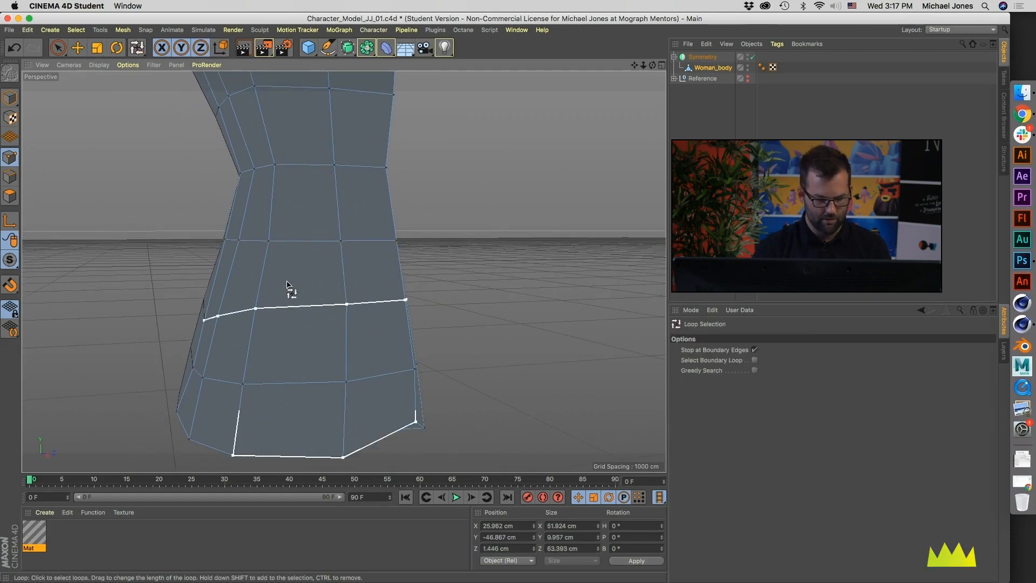
pyautogui.press('t')
pyautogui.moveTo(314, 215); pyautogui.dragTo(308, 309)
# Step: Select the hip loop just above the bottom edge of the body and scale it flat to a Y size of 0 cm
pyautogui.keyDown('alt'); pyautogui.moveTo(307, 311); pyautogui.dragTo(296, 275, button='middle'); pyautogui.keyUp('alt')
pyautogui.keyDown('alt'); pyautogui.moveTo(303, 316); pyautogui.dragTo(256, 312); pyautogui.keyUp('alt')
pyautogui.press('u')
pyautogui.press('l')
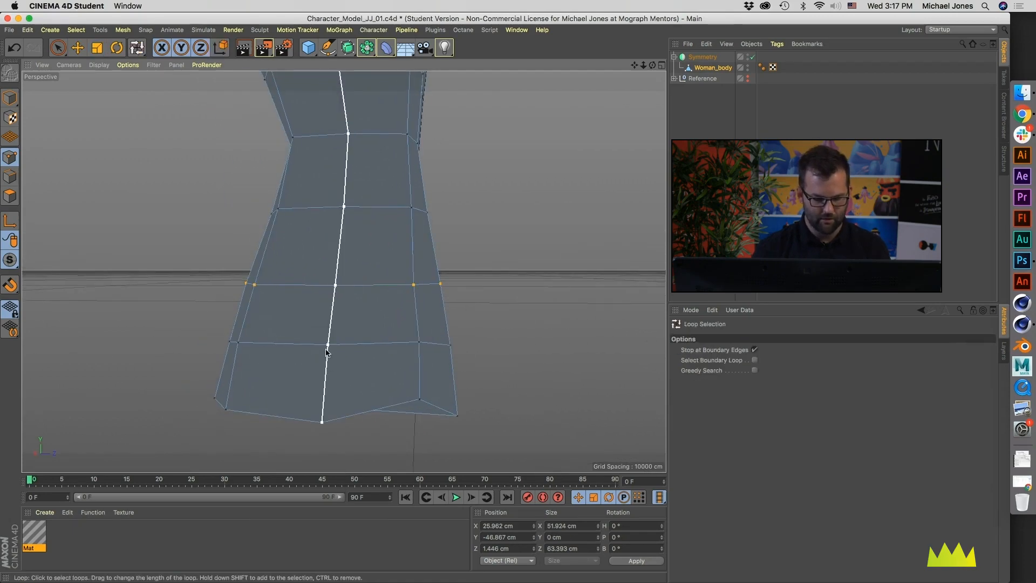
pyautogui.click(289, 343)
pyautogui.keyDown('alt'); pyautogui.moveTo(289, 343); pyautogui.dragTo(307, 347); pyautogui.keyUp('alt')
pyautogui.press('t')
pyautogui.moveTo(321, 251); pyautogui.dragTo(335, 357)
# Step: Turn on Select Boundary Loop together with Stop at Boundary Edges for Loop Selection, and show the underside of the hips
pyautogui.press('u')
pyautogui.press('l')
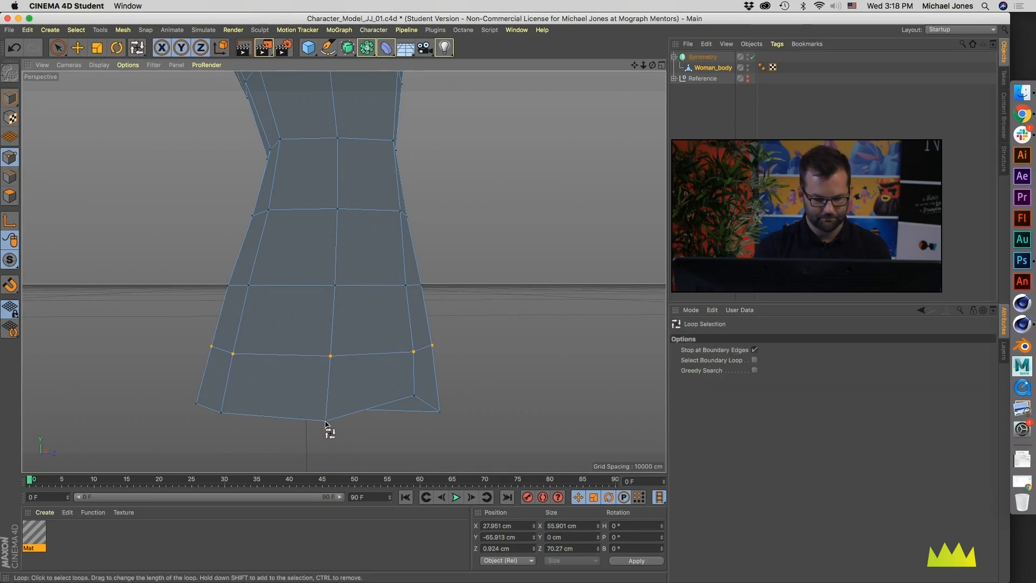
pyautogui.click(754, 350)
pyautogui.click(754, 360)
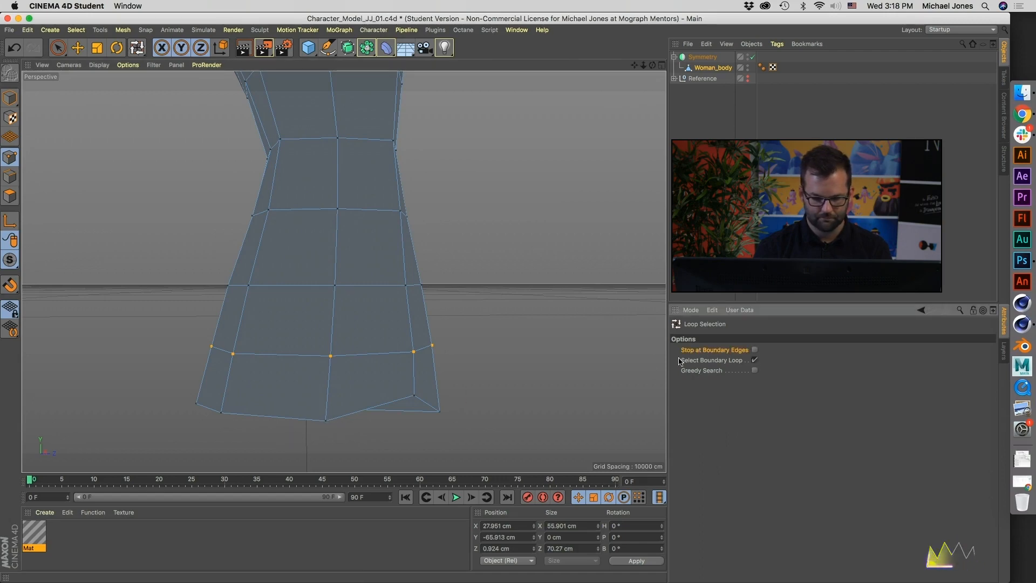
pyautogui.click(754, 350)
pyautogui.keyDown('alt'); pyautogui.moveTo(303, 433); pyautogui.dragTo(365, 375); pyautogui.keyUp('alt')
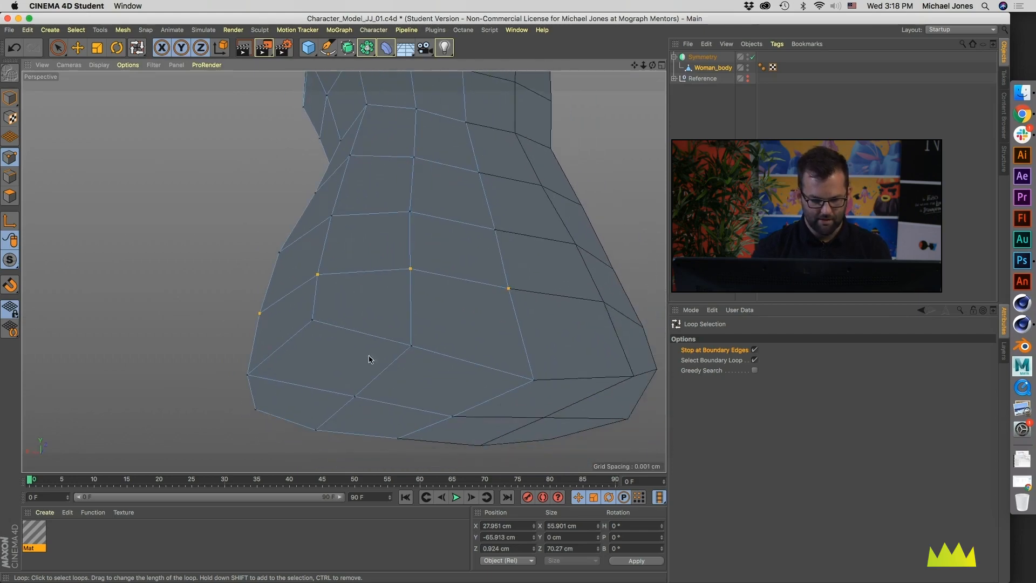
# Step: Delete the points in the middle of the cap under the hips to open the underside of the body
pyautogui.keyDown('alt'); pyautogui.moveTo(372, 398); pyautogui.dragTo(380, 358); pyautogui.keyUp('alt')
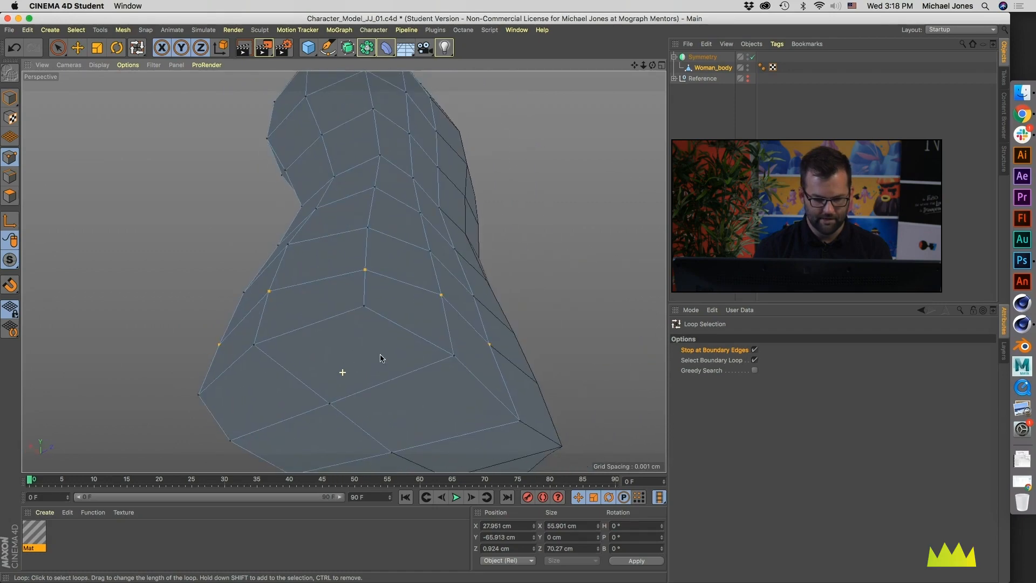
pyautogui.click(78, 47)
pyautogui.click(328, 404)
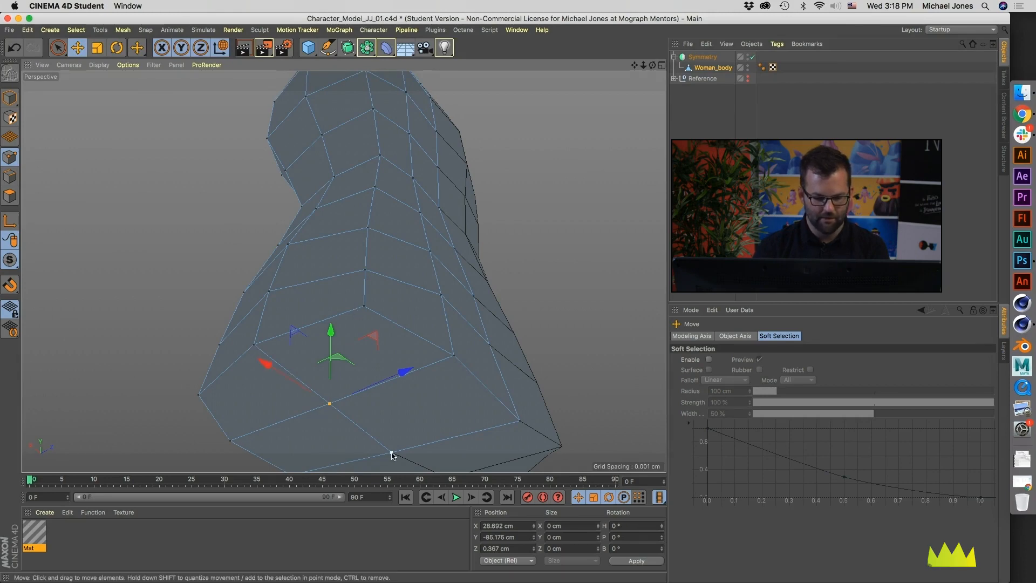
pyautogui.click(335, 410)
pyautogui.keyDown('alt'); pyautogui.moveTo(315, 396); pyautogui.dragTo(324, 351); pyautogui.keyUp('alt')
pyautogui.click(390, 406)
pyautogui.keyDown('alt'); pyautogui.moveTo(351, 381); pyautogui.dragTo(342, 347); pyautogui.keyUp('alt')
# Step: Select the open bottom edge of the hips with Path Selection and scale it flat to a Y size of 0 cm
pyautogui.press('u')
pyautogui.press('l')
pyautogui.keyDown('alt'); pyautogui.moveTo(376, 418); pyautogui.dragTo(334, 331); pyautogui.keyUp('alt')
pyautogui.press('u')
pyautogui.press('m')
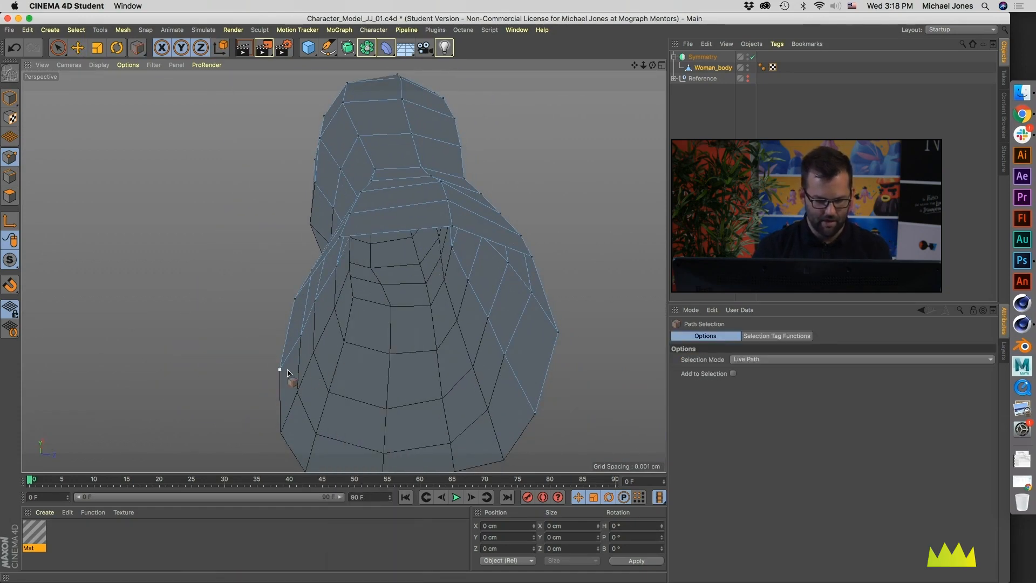
pyautogui.moveTo(344, 244); pyautogui.dragTo(478, 239)
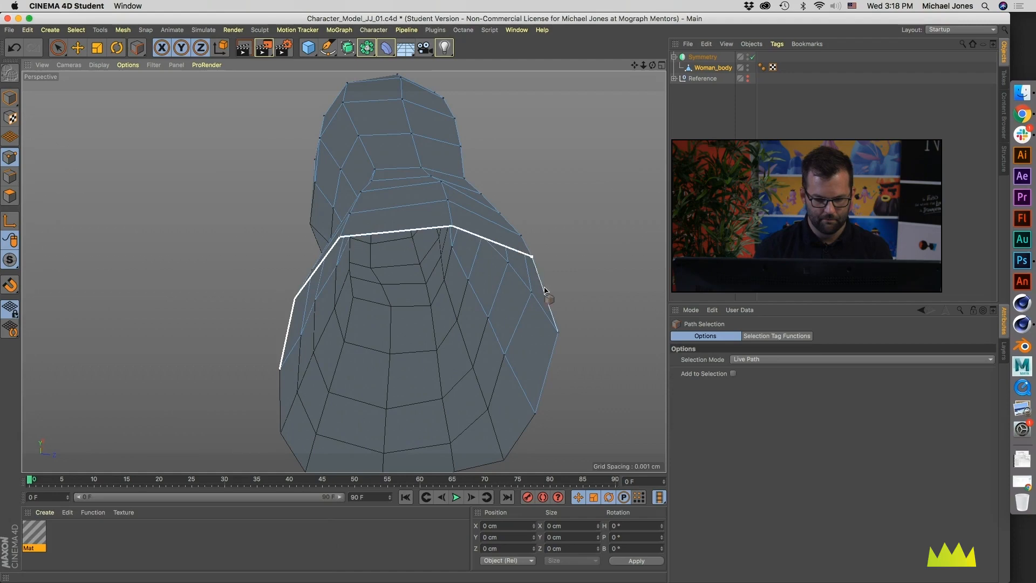
pyautogui.moveTo(537, 388); pyautogui.dragTo(537, 399)
pyautogui.keyDown('alt'); pyautogui.moveTo(508, 333); pyautogui.dragTo(378, 385); pyautogui.keyUp('alt')
pyautogui.press('t')
# Step: Compare the body mesh with the front reference sketch from the hips up to the shoulders
pyautogui.middleClick(374, 387)
pyautogui.scroll(-4, 485, 378)
pyautogui.scroll(-5, 485, 416)
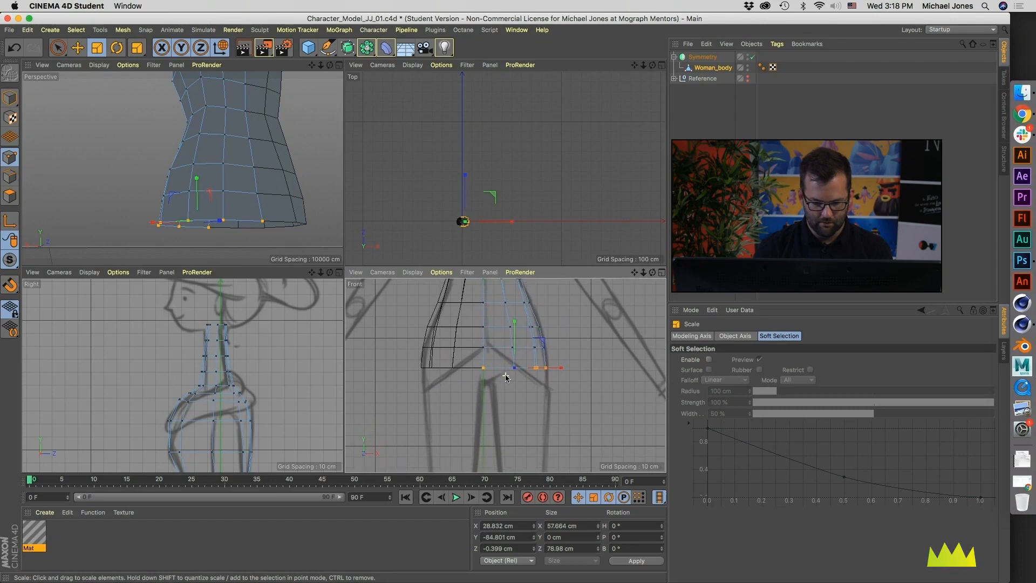
pyautogui.keyDown('alt'); pyautogui.moveTo(506, 378); pyautogui.dragTo(510, 407, button='middle'); pyautogui.keyUp('alt')
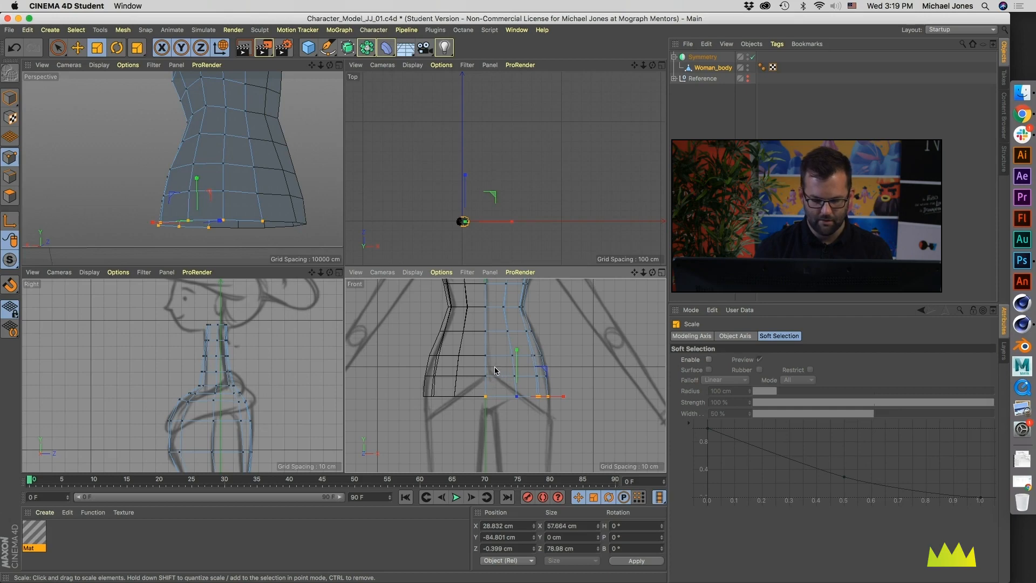
pyautogui.keyDown('alt'); pyautogui.moveTo(528, 406); pyautogui.dragTo(478, 382, button='middle'); pyautogui.keyUp('alt')
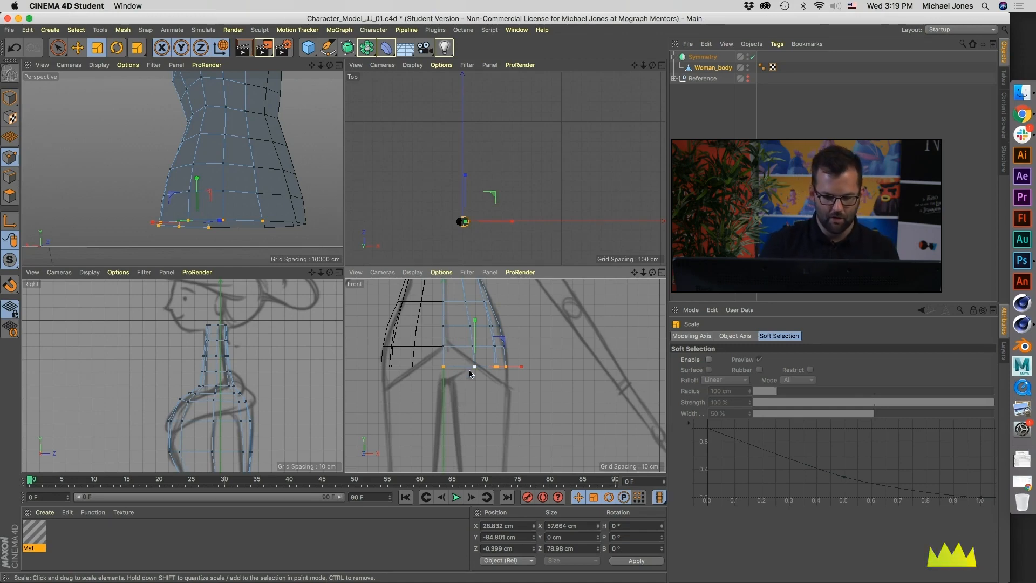
pyautogui.keyDown('alt'); pyautogui.moveTo(468, 377); pyautogui.dragTo(471, 536, button='middle'); pyautogui.keyUp('alt')
pyautogui.keyDown('alt'); pyautogui.moveTo(520, 390); pyautogui.dragTo(458, 341, button='middle'); pyautogui.keyUp('alt')
pyautogui.keyDown('alt'); pyautogui.moveTo(457, 341); pyautogui.dragTo(457, 354, button='right'); pyautogui.keyUp('alt')
pyautogui.keyDown('alt'); pyautogui.moveTo(458, 354); pyautogui.dragTo(390, 316, button='middle'); pyautogui.keyUp('alt')
pyautogui.keyDown('alt'); pyautogui.moveTo(485, 420); pyautogui.dragTo(565, 400, button='middle'); pyautogui.keyUp('alt')
pyautogui.keyDown('alt'); pyautogui.moveTo(491, 323); pyautogui.dragTo(512, 351, button='middle'); pyautogui.keyUp('alt')
pyautogui.keyDown('alt'); pyautogui.moveTo(512, 350); pyautogui.dragTo(543, 353, button='right'); pyautogui.keyUp('alt')
pyautogui.middleClick(517, 379)
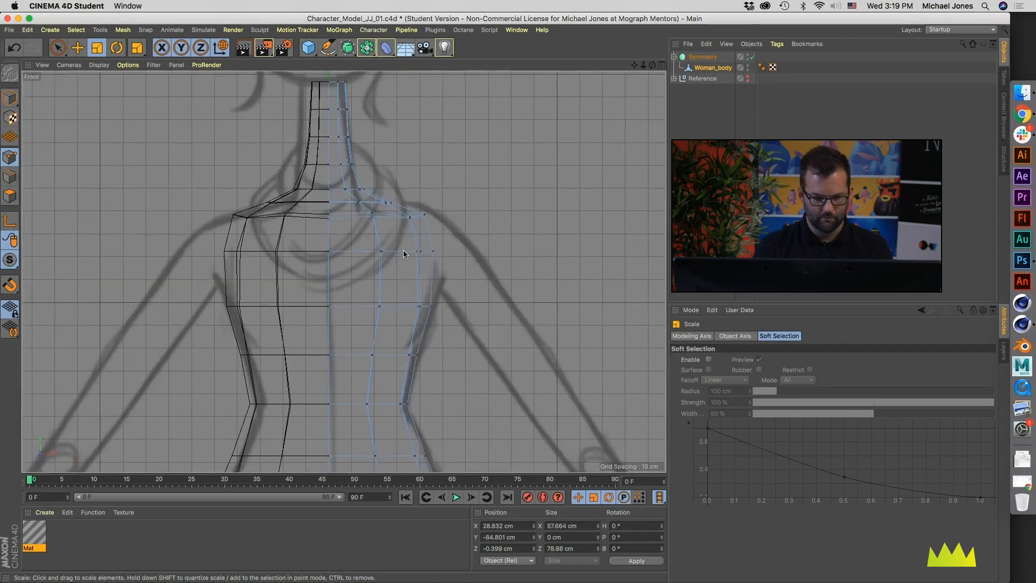
pyautogui.keyDown('alt'); pyautogui.moveTo(403, 222); pyautogui.dragTo(469, 215, button='right'); pyautogui.keyUp('alt')
pyautogui.keyDown('alt'); pyautogui.moveTo(468, 215); pyautogui.dragTo(399, 227, button='middle'); pyautogui.keyUp('alt')
pyautogui.middleClick(400, 227)
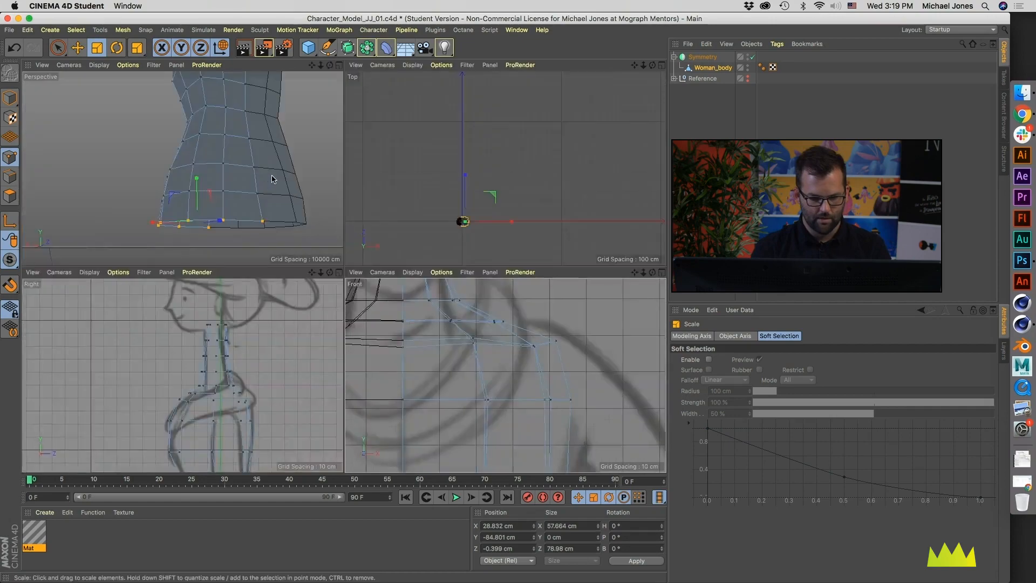
# Step: Set Loop Selection to use Stop at Boundary Edges with Select Boundary Loop turned off
pyautogui.middleClick(253, 174)
pyautogui.keyDown('alt'); pyautogui.moveTo(254, 173); pyautogui.dragTo(307, 289); pyautogui.keyUp('alt')
pyautogui.keyDown('alt'); pyautogui.moveTo(199, 131); pyautogui.dragTo(276, 140); pyautogui.keyUp('alt')
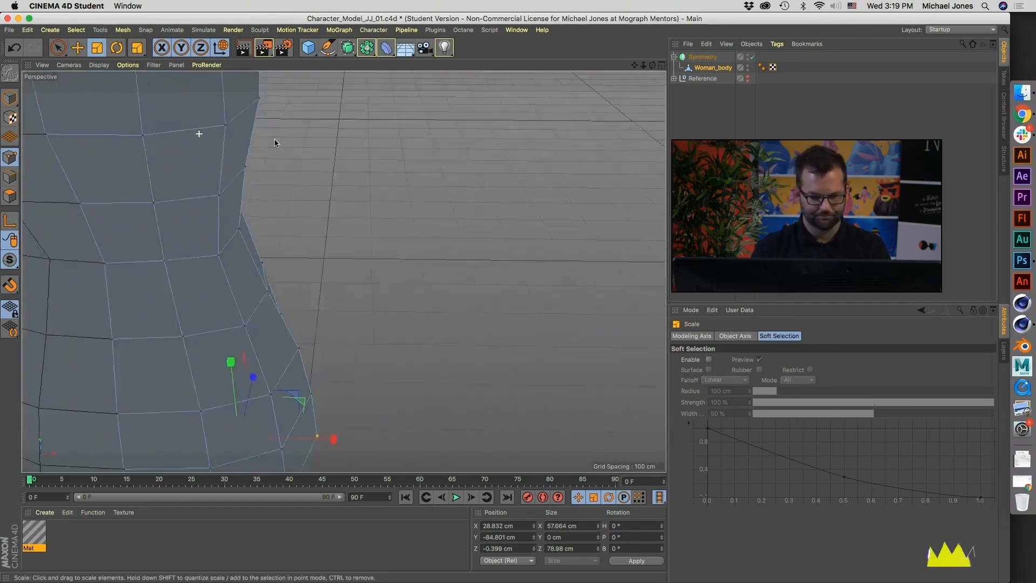
pyautogui.keyDown('alt'); pyautogui.moveTo(276, 140); pyautogui.dragTo(308, 298, button='middle'); pyautogui.keyUp('alt')
pyautogui.keyDown('alt'); pyautogui.moveTo(344, 271); pyautogui.dragTo(252, 255); pyautogui.keyUp('alt')
pyautogui.keyDown('alt'); pyautogui.moveTo(186, 213); pyautogui.dragTo(275, 270, button='middle'); pyautogui.keyUp('alt')
pyautogui.keyDown('alt'); pyautogui.moveTo(275, 273); pyautogui.dragTo(269, 244); pyautogui.keyUp('alt')
pyautogui.press('u')
pyautogui.press('l')
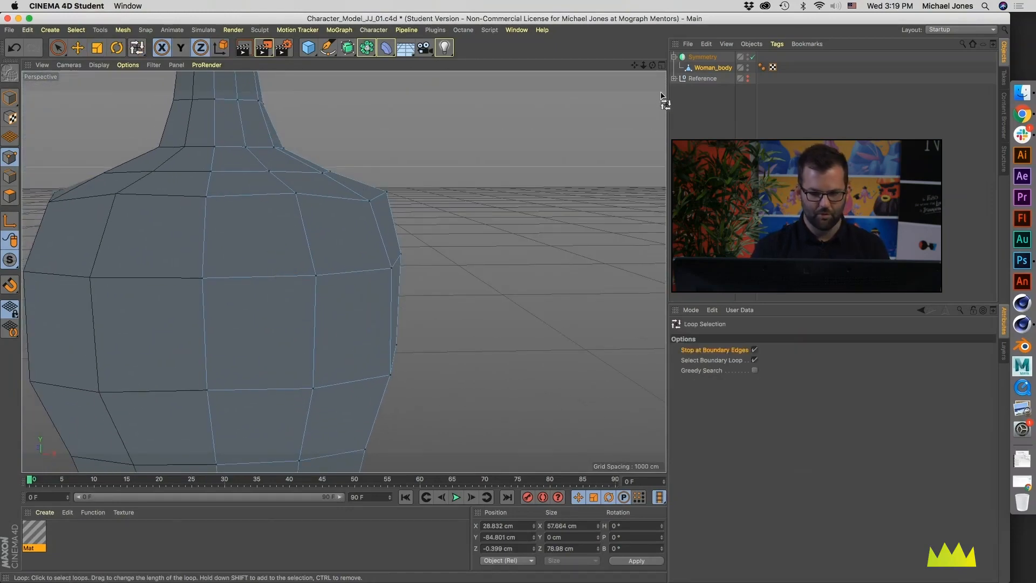
pyautogui.click(712, 68)
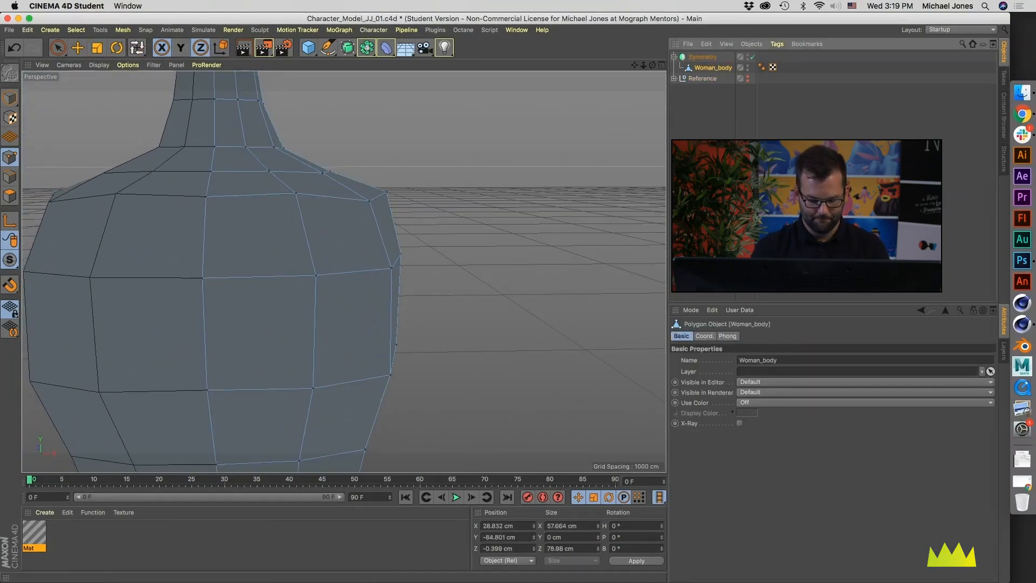
pyautogui.press('u')
pyautogui.press('l')
pyautogui.click(755, 360)
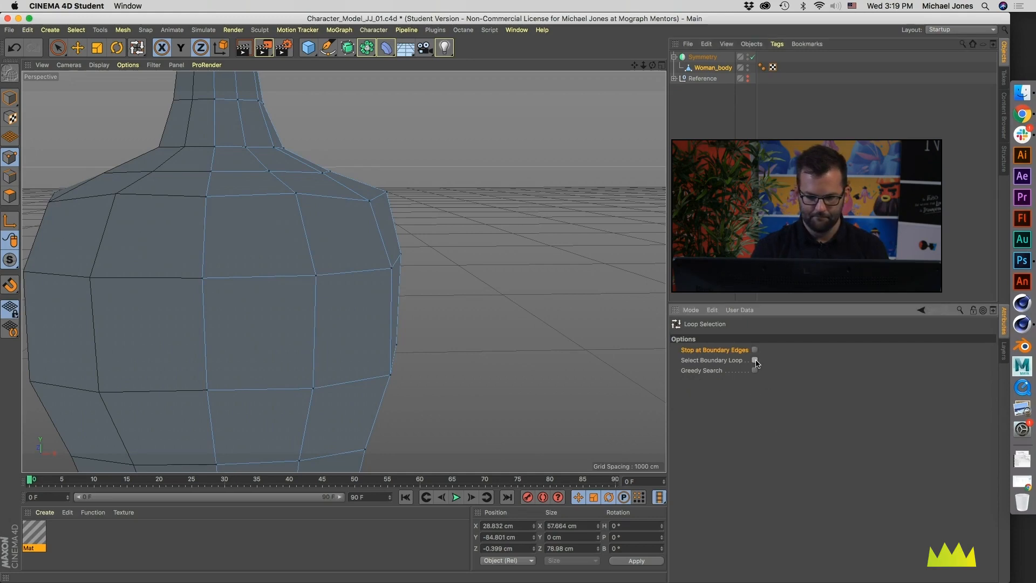
pyautogui.click(754, 350)
# Step: Select the horizontal loop around the outer shoulders and scale it flat along Y
pyautogui.click(312, 203)
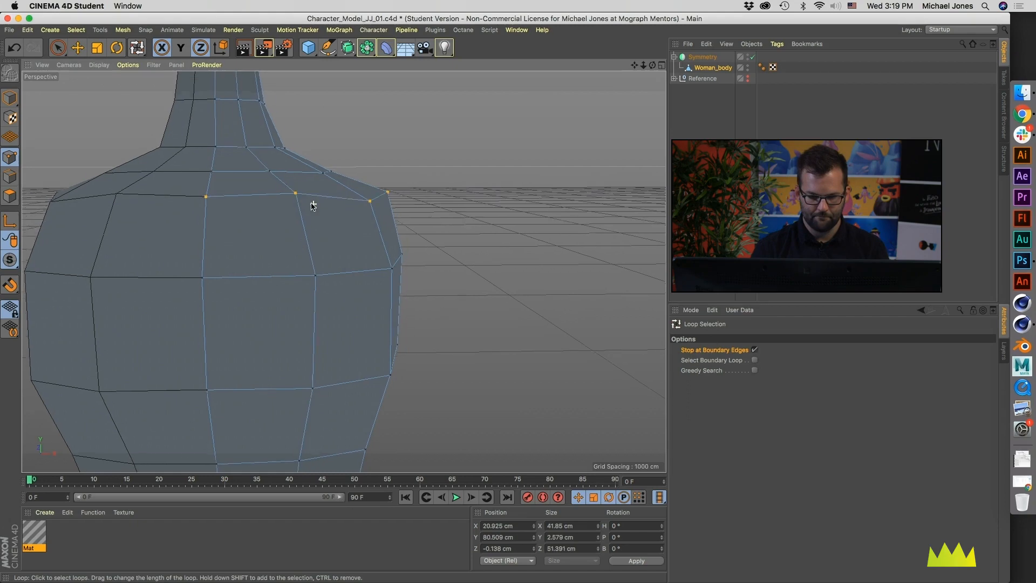
pyautogui.press('t')
pyautogui.moveTo(314, 97); pyautogui.dragTo(318, 192)
# Step: Select the loop between the outer shoulders and the neck base and scale it flat to a Y size of 0 cm
pyautogui.press('u')
pyautogui.press('l')
pyautogui.click(286, 174)
pyautogui.press('t')
pyautogui.moveTo(282, 81); pyautogui.dragTo(286, 177)
pyautogui.keyDown('alt'); pyautogui.moveTo(286, 178); pyautogui.dragTo(309, 202, button='middle'); pyautogui.keyUp('alt')
# Step: Select the loop at the base of the neck and scale it flat along Y
pyautogui.press('u')
pyautogui.press('l')
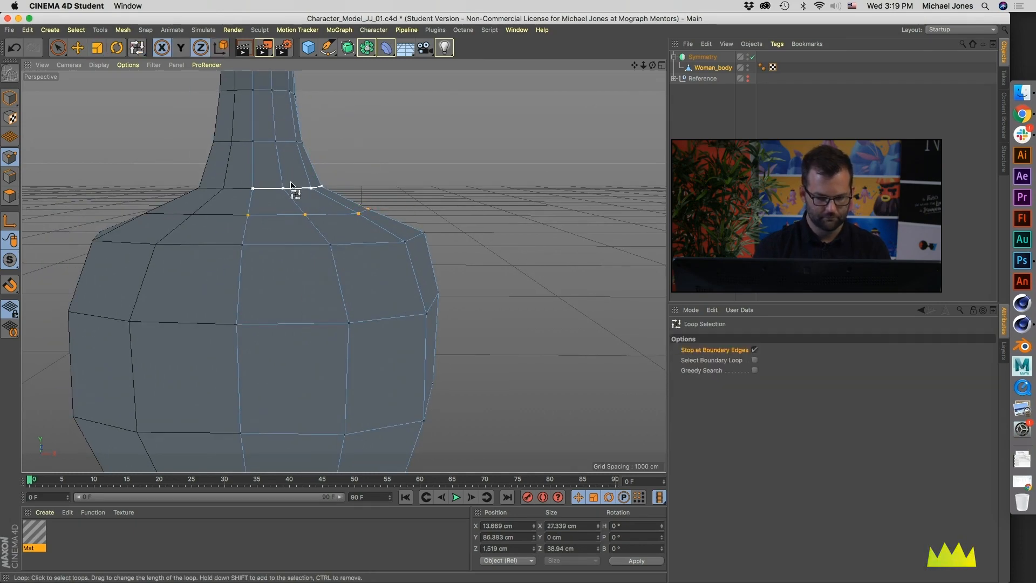
pyautogui.click(291, 187)
pyautogui.press('t')
pyautogui.moveTo(292, 92); pyautogui.dragTo(292, 181)
# Step: Deselect all points and examine the overall shape of the whole mirrored body
pyautogui.keyDown('alt'); pyautogui.moveTo(356, 298); pyautogui.dragTo(345, 226, button='middle'); pyautogui.keyUp('alt')
pyautogui.keyDown('alt'); pyautogui.moveTo(344, 226); pyautogui.dragTo(307, 224); pyautogui.keyUp('alt')
pyautogui.keyDown('alt'); pyautogui.moveTo(308, 225); pyautogui.dragTo(162, 257, button='right'); pyautogui.keyUp('alt')
pyautogui.keyDown('alt'); pyautogui.moveTo(162, 257); pyautogui.dragTo(191, 257); pyautogui.keyUp('alt')
pyautogui.click(371, 261)
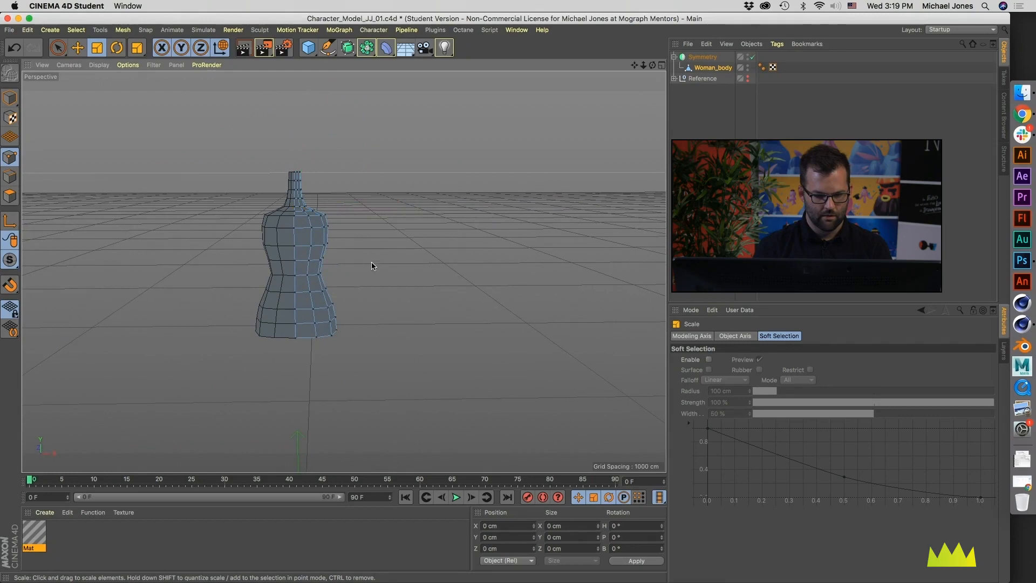
pyautogui.keyDown('alt'); pyautogui.moveTo(280, 266); pyautogui.dragTo(319, 278, button='middle'); pyautogui.keyUp('alt')
pyautogui.keyDown('alt'); pyautogui.moveTo(319, 282); pyautogui.dragTo(355, 283, button='right'); pyautogui.keyUp('alt')
pyautogui.keyDown('alt'); pyautogui.moveTo(355, 283); pyautogui.dragTo(342, 270, button='middle'); pyautogui.keyUp('alt')
pyautogui.keyDown('alt'); pyautogui.moveTo(342, 270); pyautogui.dragTo(309, 264); pyautogui.keyUp('alt')
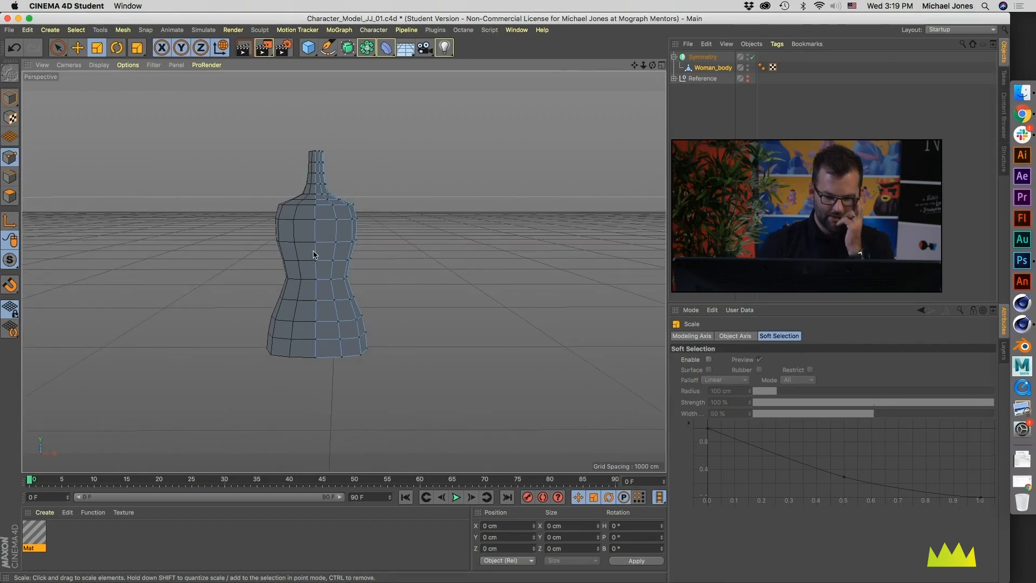
# Step: Examine the arm and leg outlines of the front reference sketch beside the body mesh
pyautogui.middleClick(314, 254)
pyautogui.keyDown('alt'); pyautogui.moveTo(409, 342); pyautogui.dragTo(383, 342, button='right'); pyautogui.keyUp('alt')
pyautogui.keyDown('alt'); pyautogui.moveTo(383, 343); pyautogui.dragTo(419, 353, button='middle'); pyautogui.keyUp('alt')
pyautogui.keyDown('alt'); pyautogui.moveTo(419, 352); pyautogui.dragTo(411, 353, button='right'); pyautogui.keyUp('alt')
pyautogui.keyDown('alt'); pyautogui.moveTo(517, 391); pyautogui.dragTo(434, 360, button='middle'); pyautogui.keyUp('alt')
pyautogui.keyDown('alt'); pyautogui.moveTo(454, 381); pyautogui.dragTo(419, 359, button='right'); pyautogui.keyUp('alt')
pyautogui.keyDown('alt'); pyautogui.moveTo(419, 359); pyautogui.dragTo(407, 347, button='middle'); pyautogui.keyUp('alt')
pyautogui.moveTo(470, 433)
pyautogui.keyDown('alt'); pyautogui.mouseDown(button='middle')
pyautogui.moveTo(468, 373)
pyautogui.moveTo(577, 376)
pyautogui.moveTo(439, 364)
pyautogui.mouseUp(button='middle'); pyautogui.keyUp('alt')
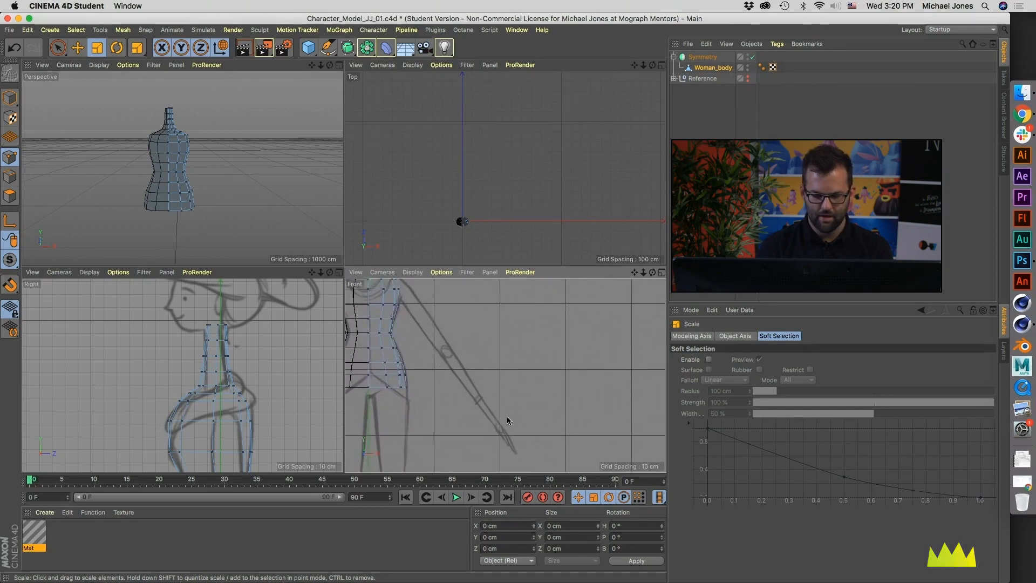